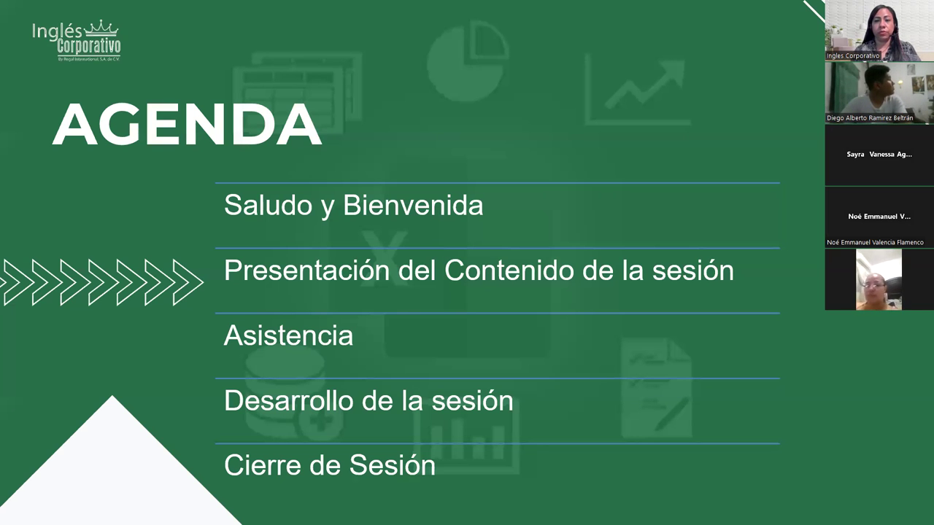
Step: Advance from the AGENDA slide to the CONTENIDO SESIÓN 20 slide
{"action": "key", "text": "Right"}
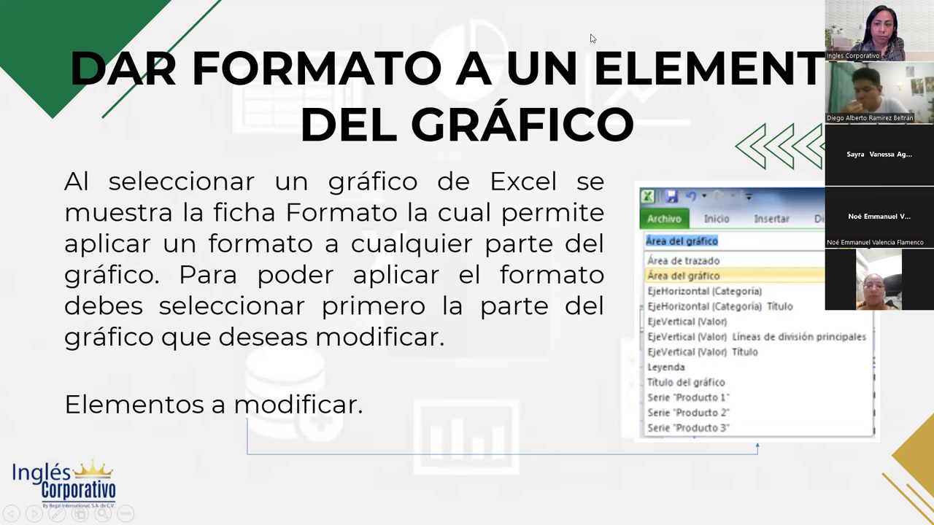
Step: Advance the slideshow to the practice slide on modifying tables
{"action": "key", "text": "Right"}
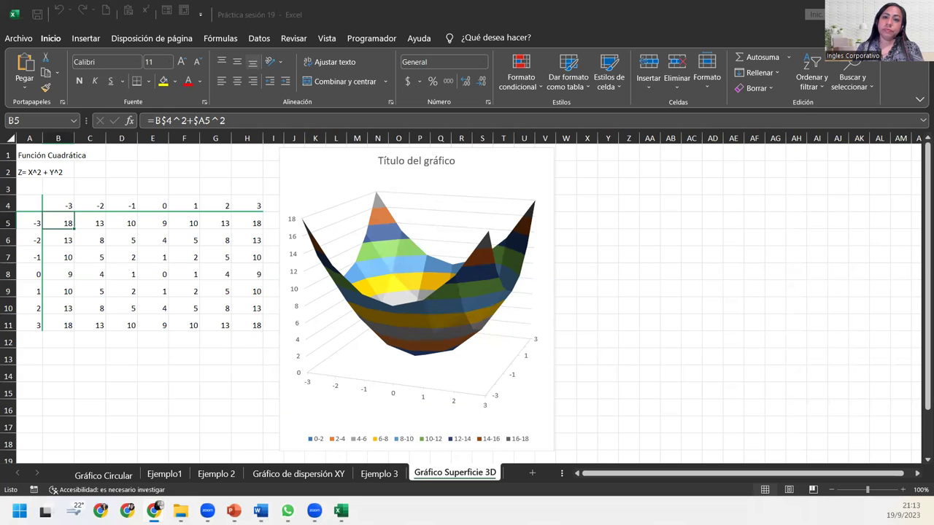
Step: Apply Estilo 9 to the Gráfico Circular pie chart from the Chart Design styles gallery
{"action": "left_click", "coordinate": [122, 477]}
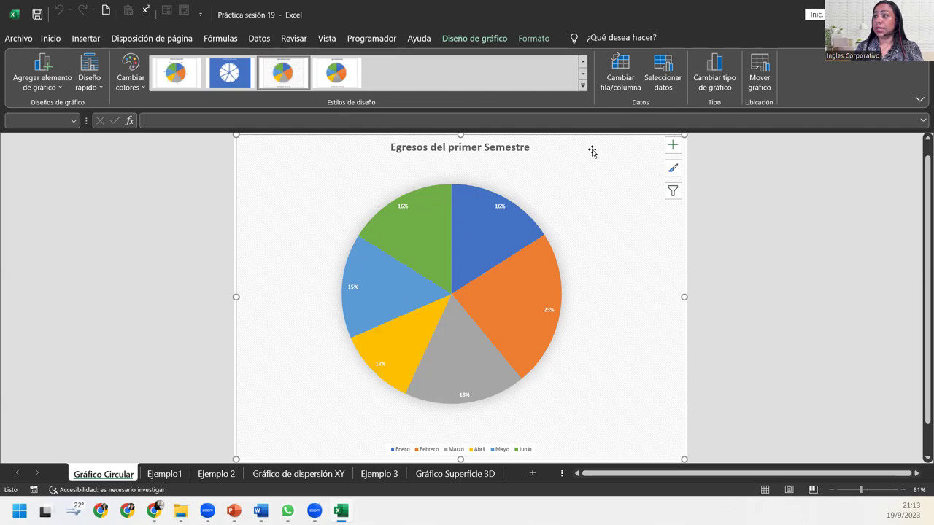
{"action": "left_click", "coordinate": [583, 85]}
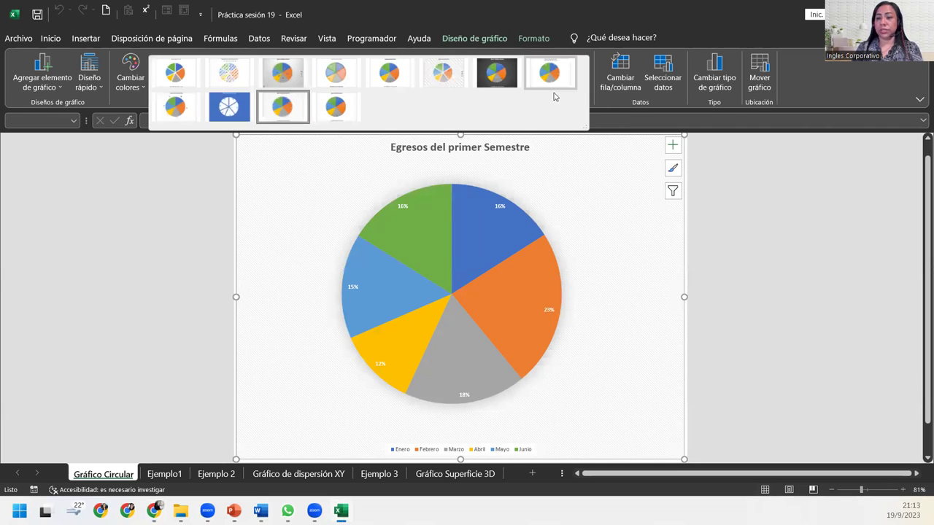
{"action": "left_click", "coordinate": [302, 151]}
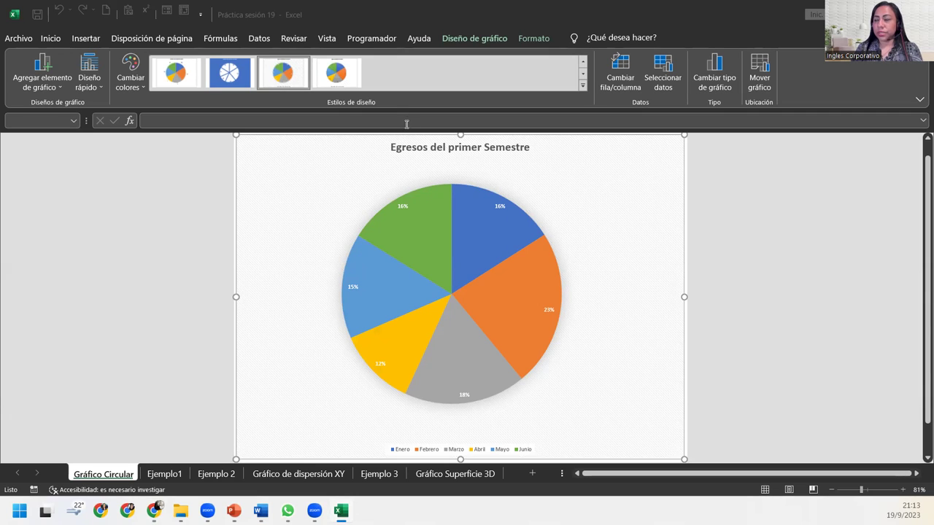
{"action": "left_click", "coordinate": [467, 172]}
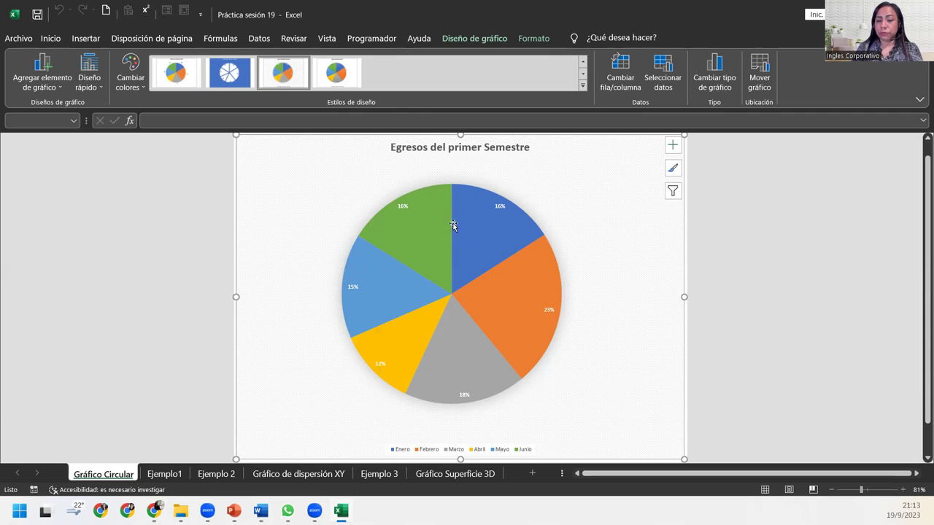
{"action": "mouse_move", "coordinate": [454, 201]}
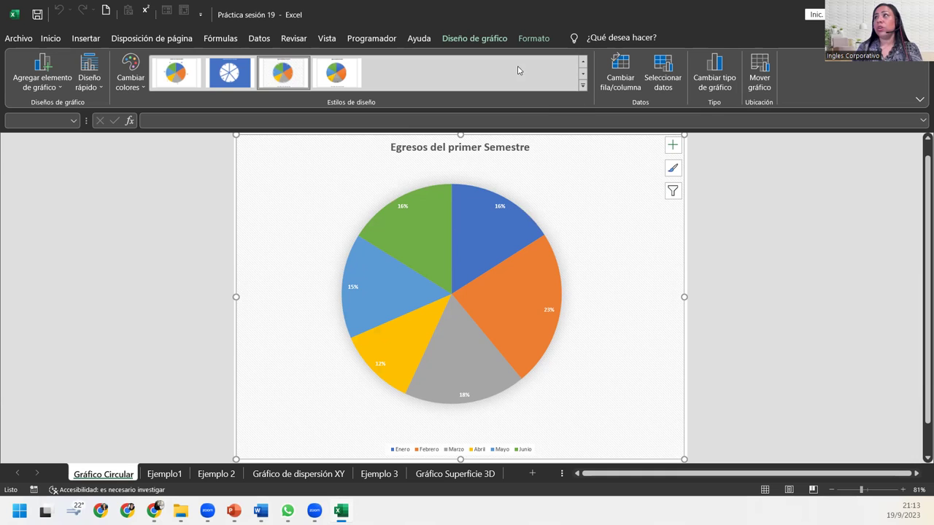
{"action": "left_click", "coordinate": [582, 85]}
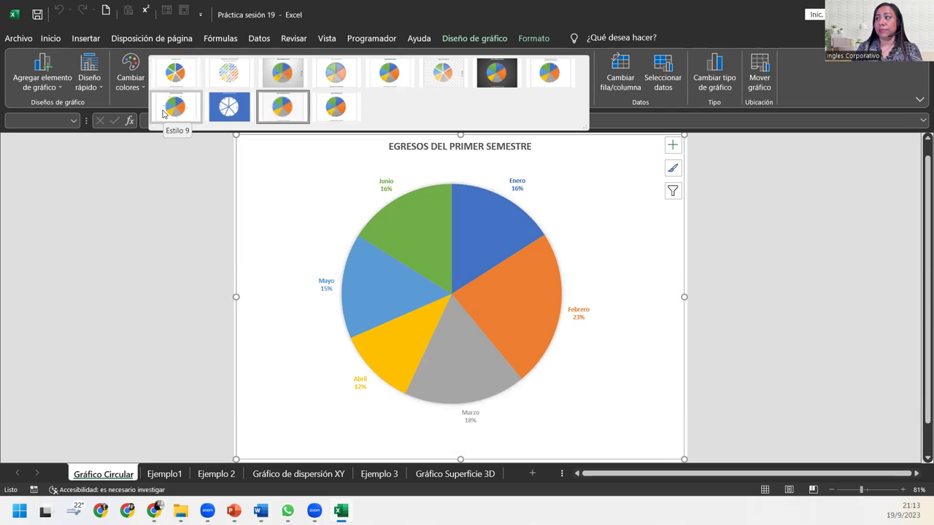
{"action": "left_click", "coordinate": [164, 113]}
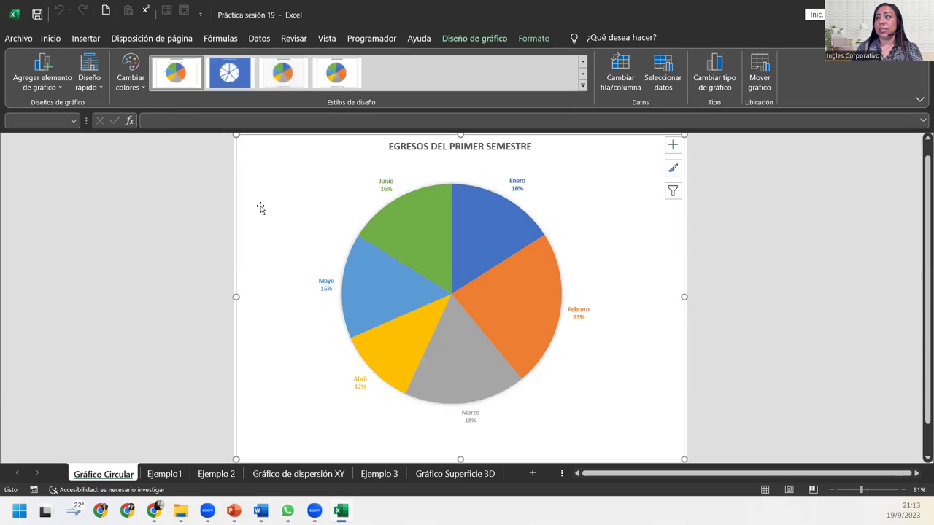
{"action": "mouse_move", "coordinate": [391, 223]}
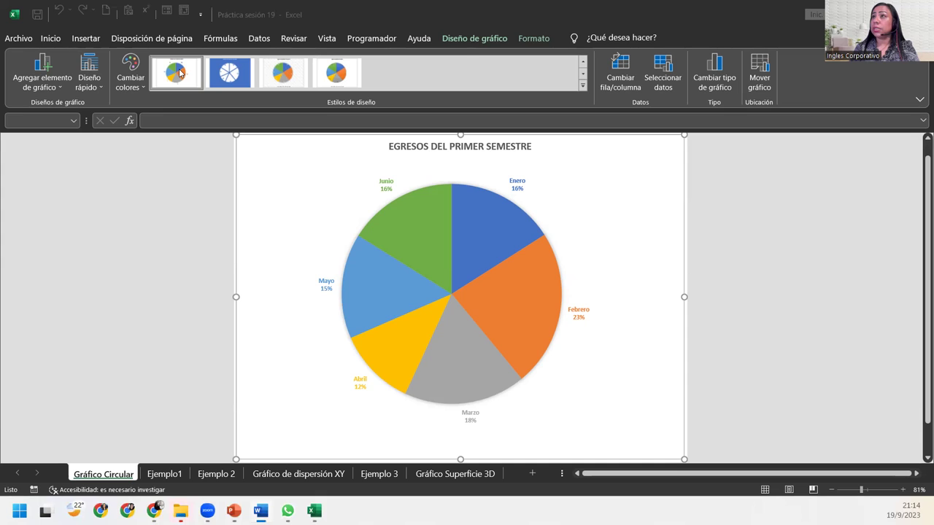
{"action": "left_click", "coordinate": [585, 91]}
{"action": "left_click", "coordinate": [582, 85]}
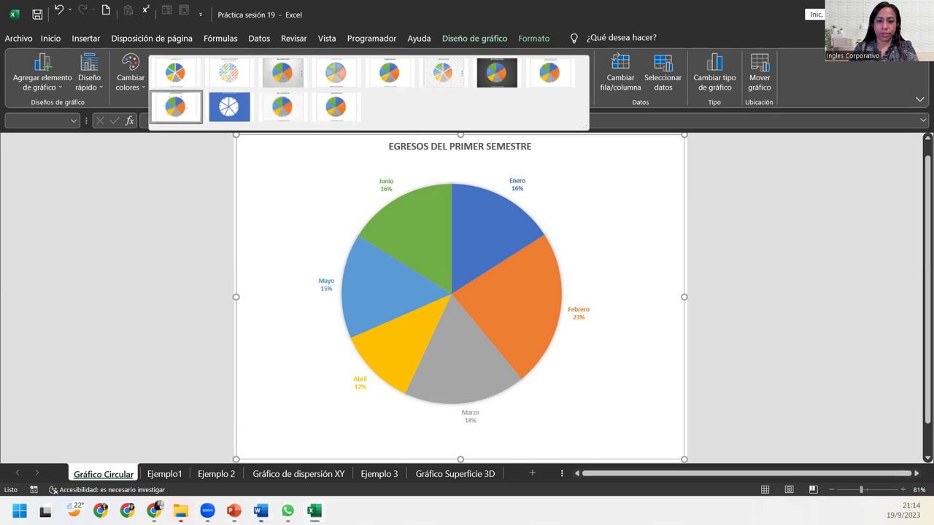
{"action": "left_click", "coordinate": [184, 109]}
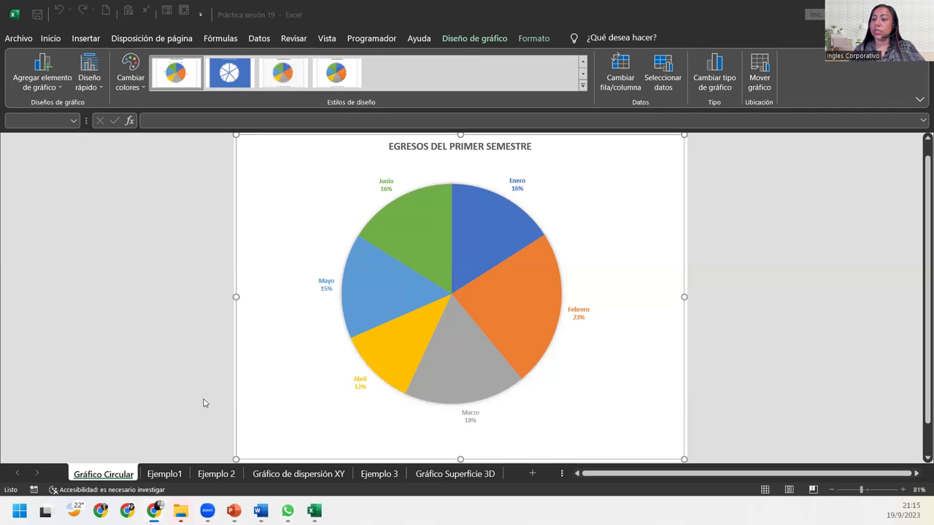
{"action": "left_click", "coordinate": [392, 188]}
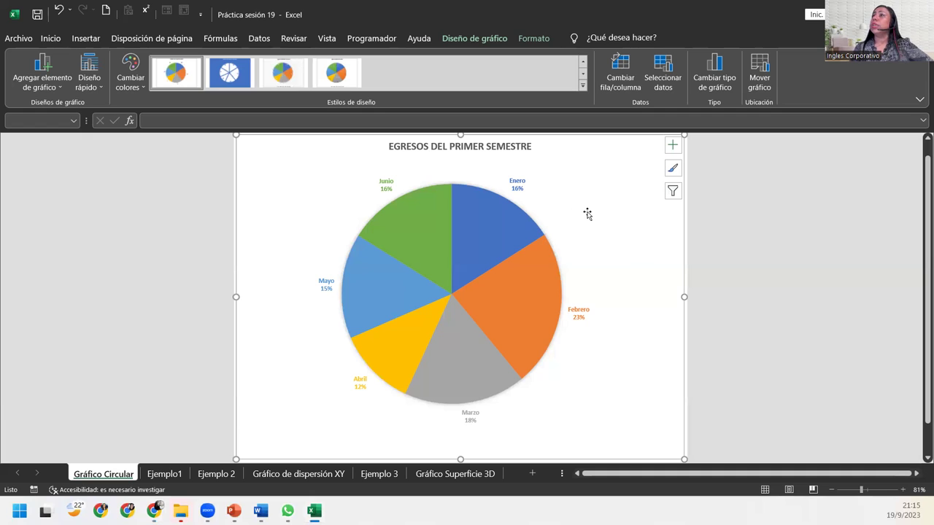
{"action": "left_click", "coordinate": [467, 46]}
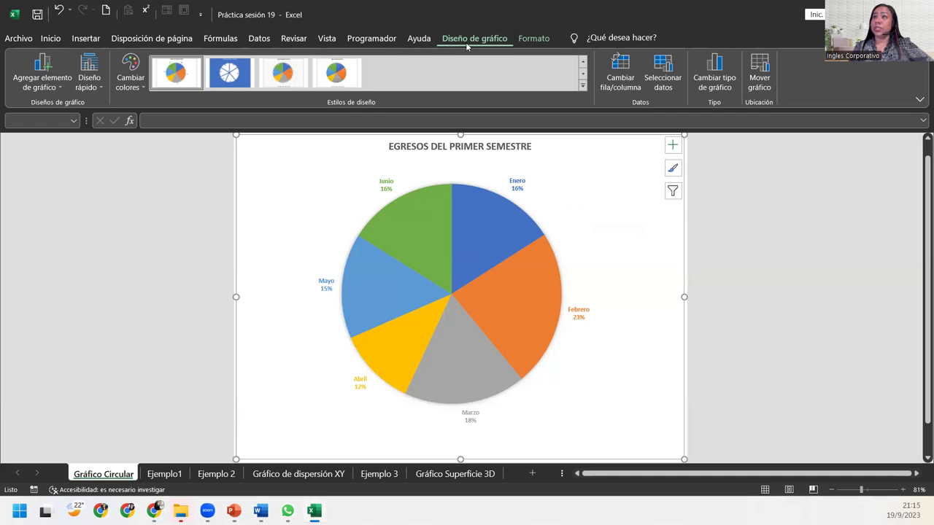
Step: Choose Título del gráfico from the Formato tab's Chart Elements list
{"action": "left_click", "coordinate": [534, 41]}
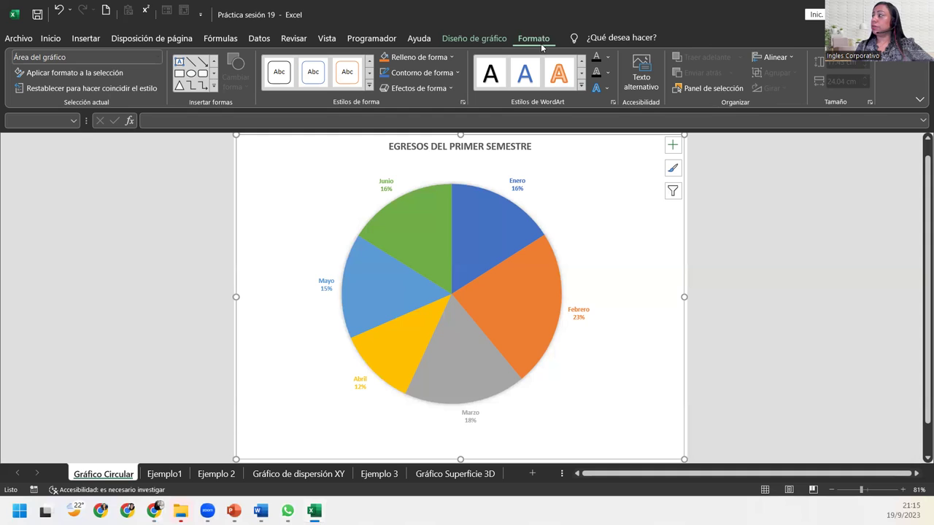
{"action": "left_click", "coordinate": [157, 58]}
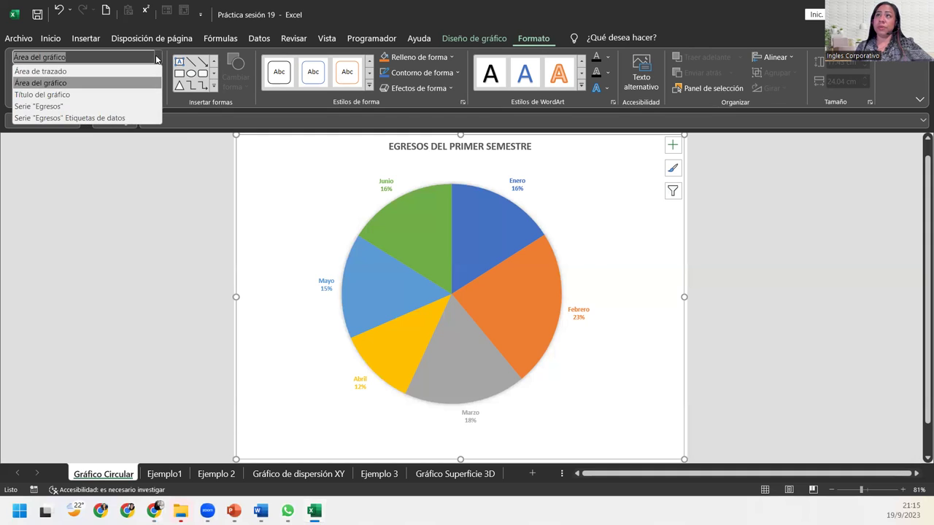
{"action": "left_click", "coordinate": [99, 95]}
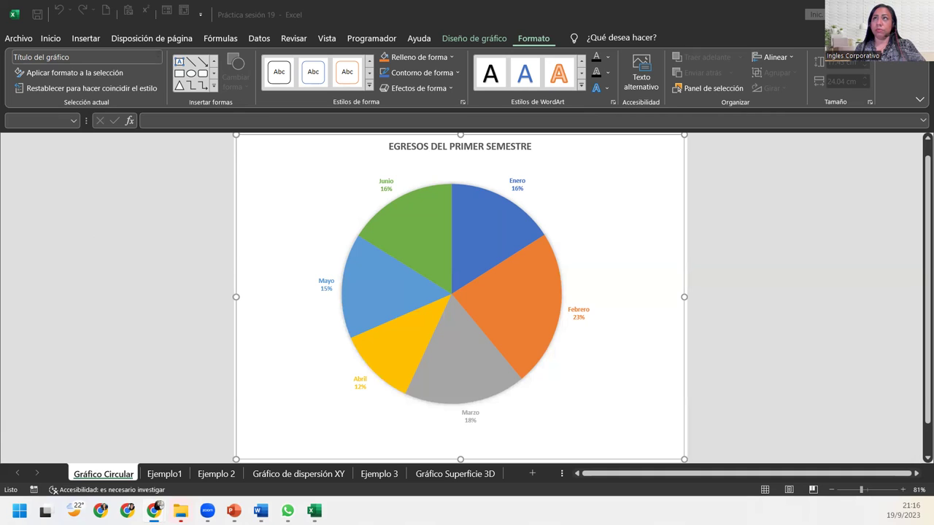
{"action": "left_click", "coordinate": [8, 45]}
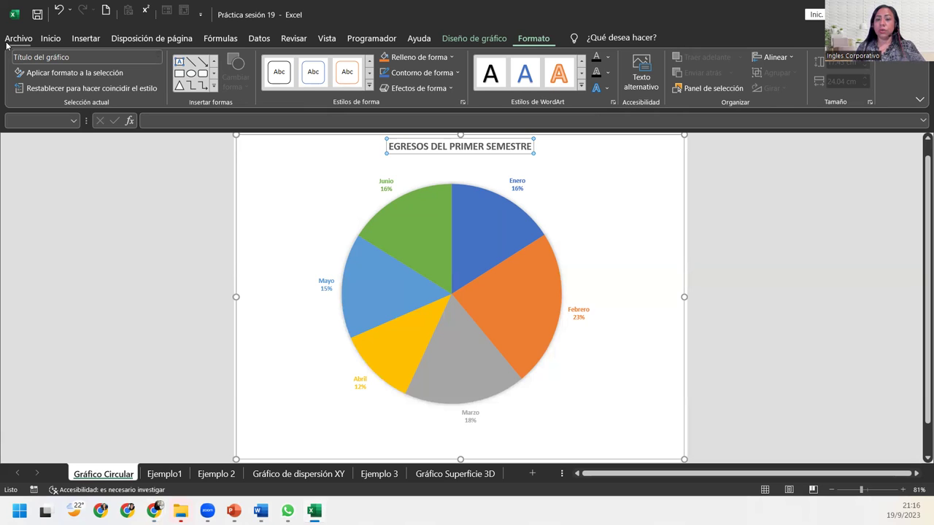
Step: Save a copy of the workbook as 'Práctica sesión 20'
{"action": "left_click", "coordinate": [7, 41]}
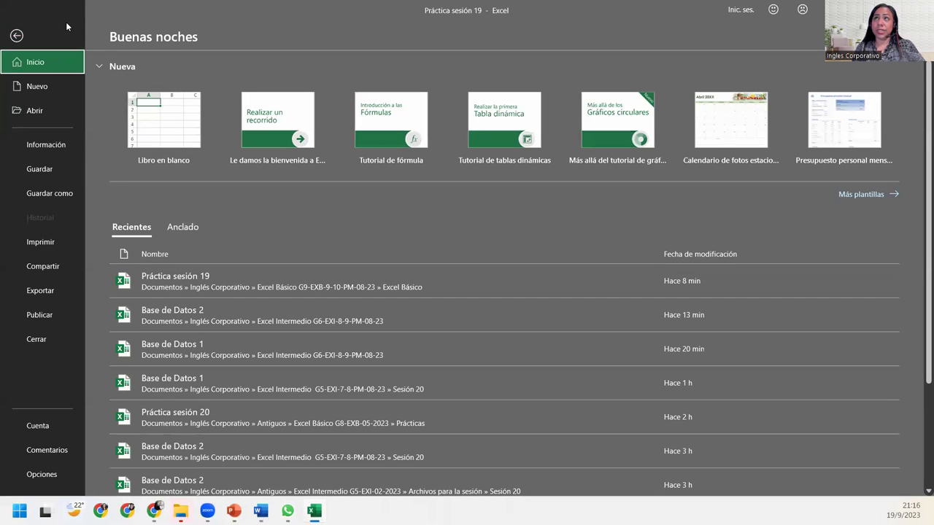
{"action": "left_click", "coordinate": [16, 35]}
{"action": "left_click", "coordinate": [21, 39]}
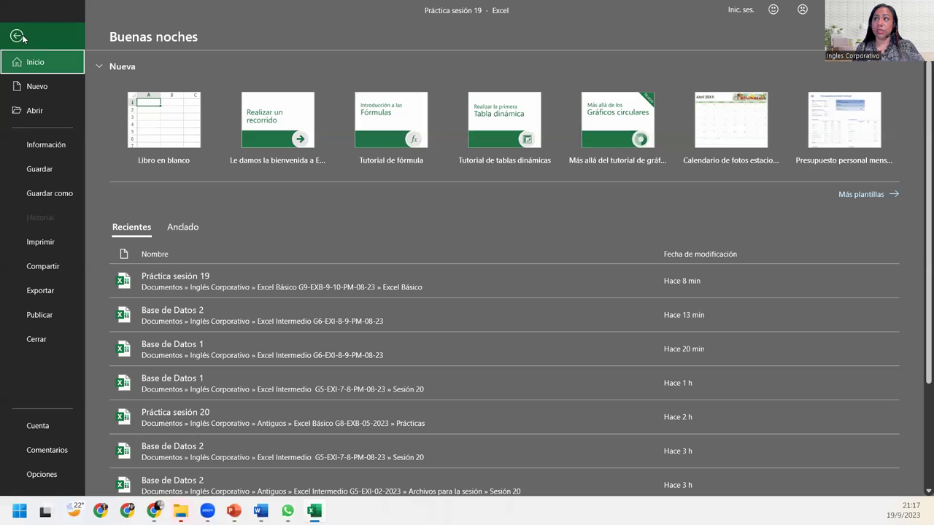
{"action": "left_click", "coordinate": [22, 39]}
{"action": "left_click", "coordinate": [22, 37]}
{"action": "left_click", "coordinate": [45, 191]}
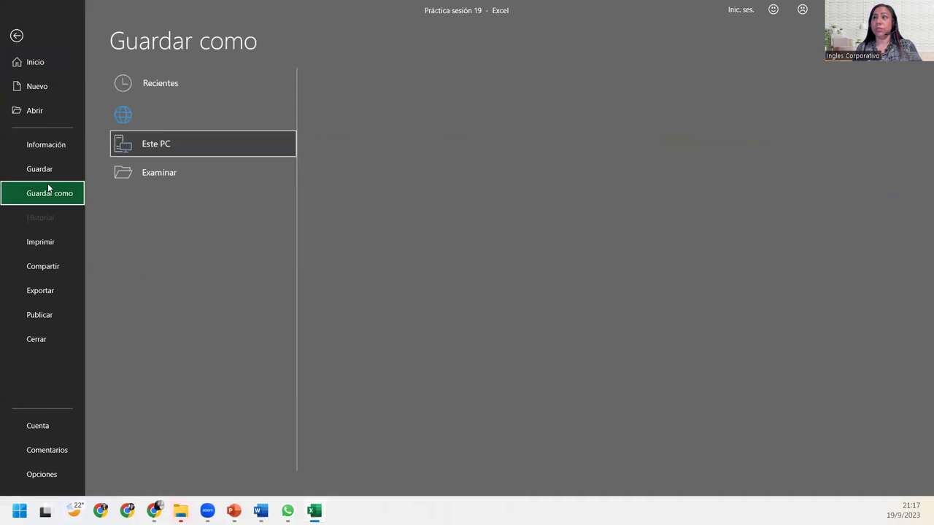
{"action": "left_click", "coordinate": [160, 205]}
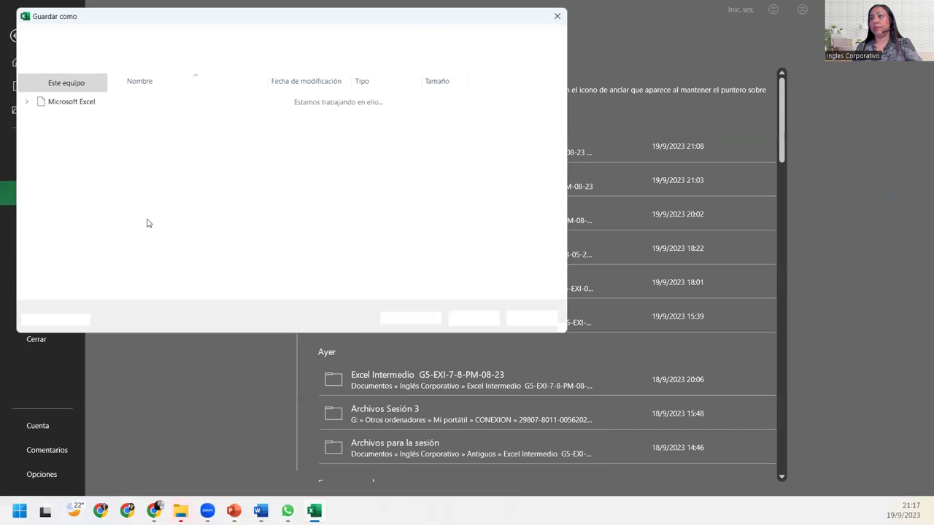
{"action": "left_click", "coordinate": [150, 241]}
{"action": "key", "text": "BackSpace"}
{"action": "key", "text": "BackSpace"}
{"action": "type", "text": "20"}
{"action": "key", "text": "Return"}
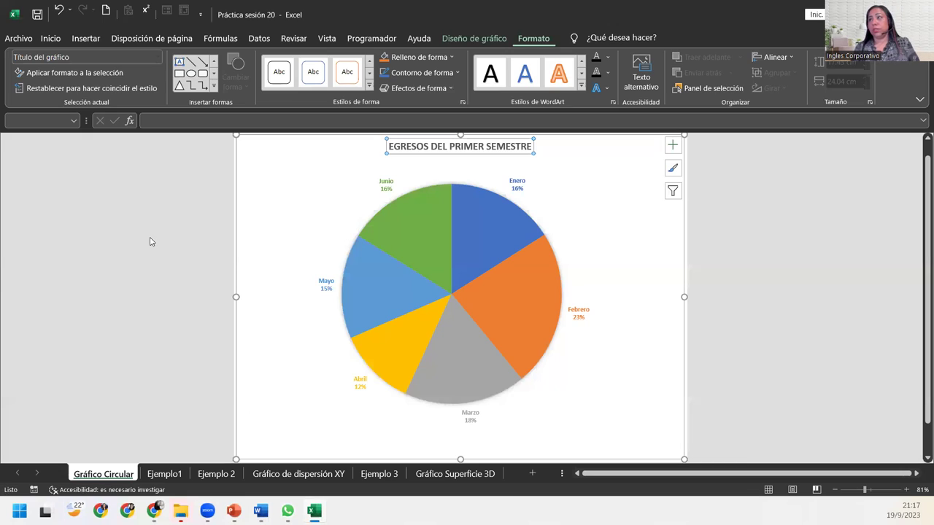
Step: Browse the recent workbooks list on the File page
{"action": "left_click", "coordinate": [19, 37]}
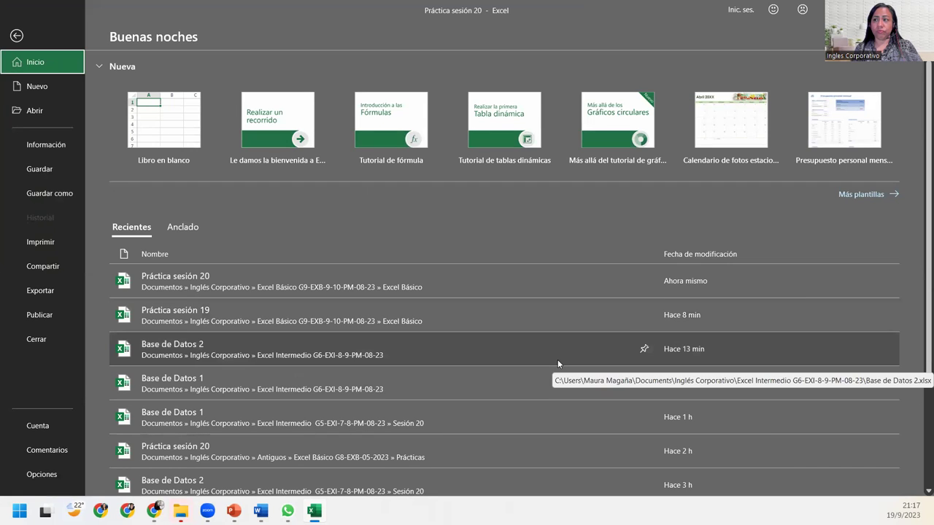
{"action": "scroll", "coordinate": [437, 394], "scroll_direction": "down", "scroll_amount": 2}
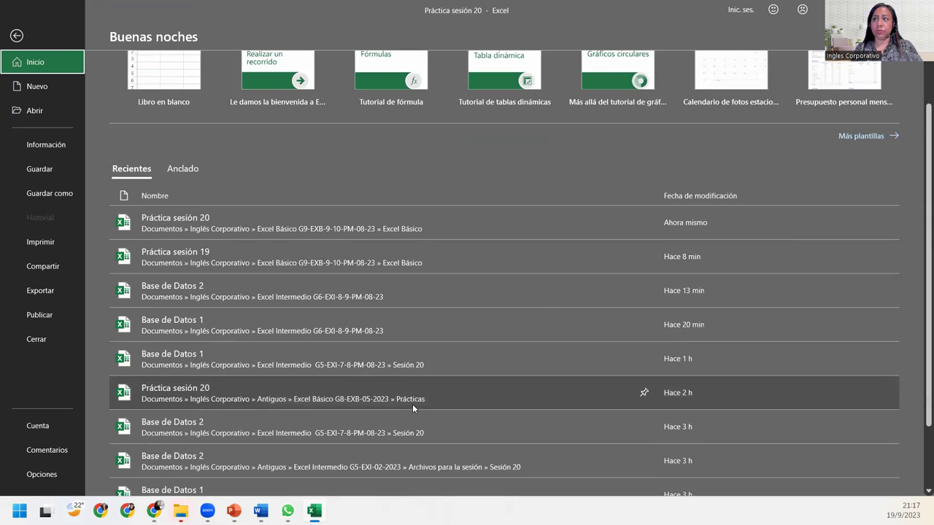
{"action": "scroll", "coordinate": [398, 416], "scroll_direction": "down", "scroll_amount": 1}
{"action": "scroll", "coordinate": [391, 420], "scroll_direction": "up", "scroll_amount": 3}
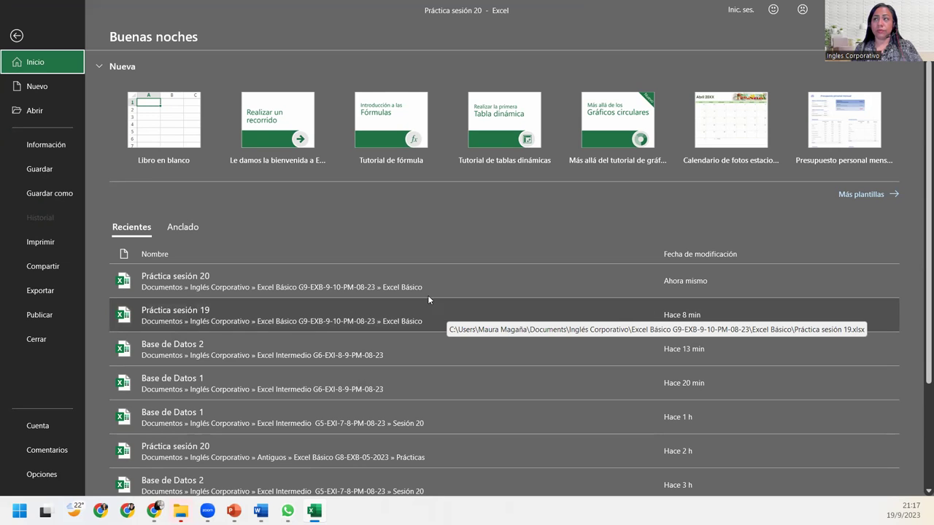
Step: Select the pie chart title and set its font to Calibri Light
{"action": "left_click", "coordinate": [15, 31]}
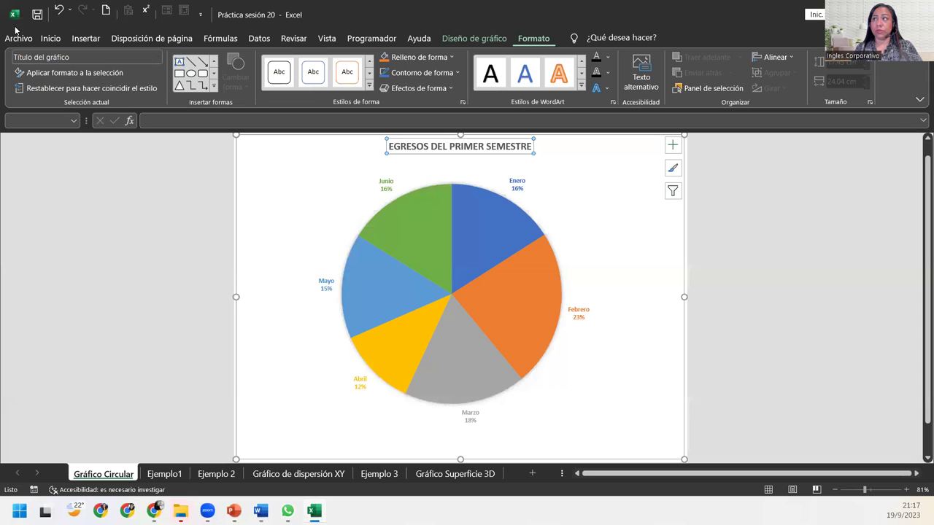
{"action": "left_click", "coordinate": [117, 235]}
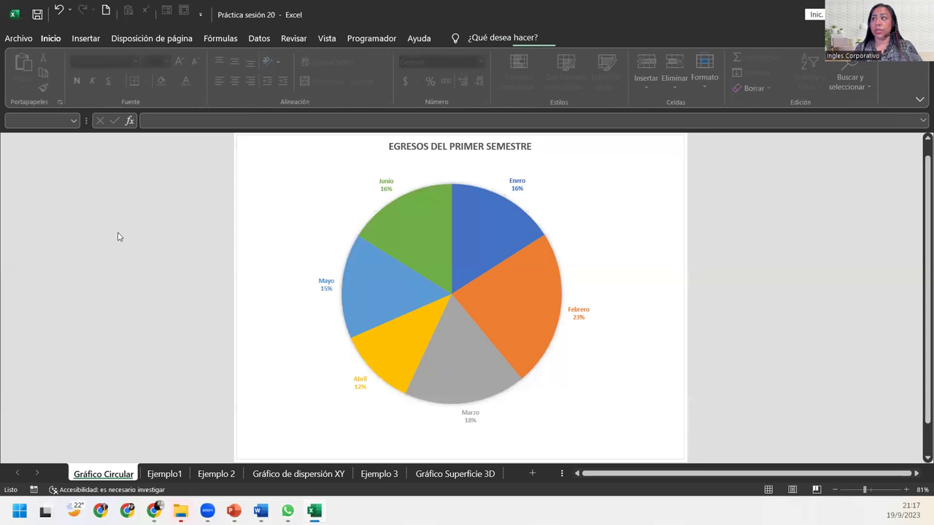
{"action": "left_click", "coordinate": [462, 149]}
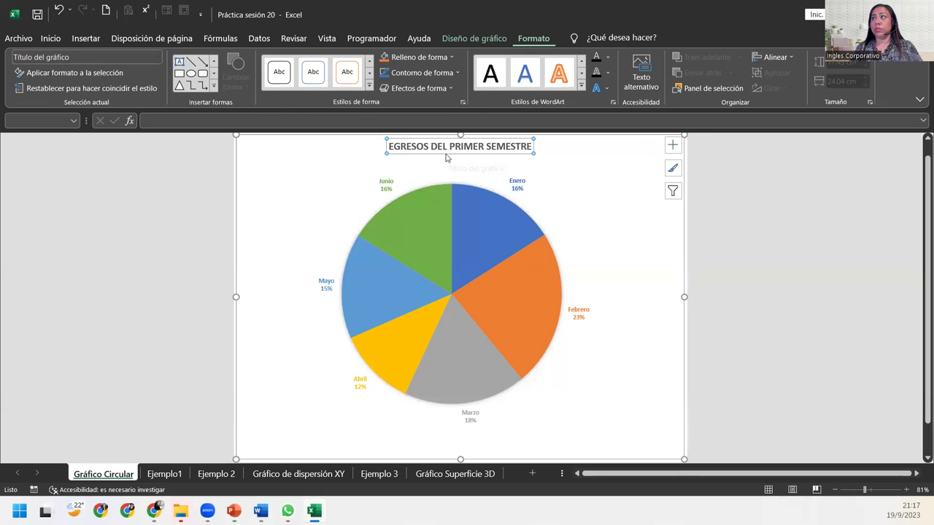
{"action": "left_click", "coordinate": [494, 40]}
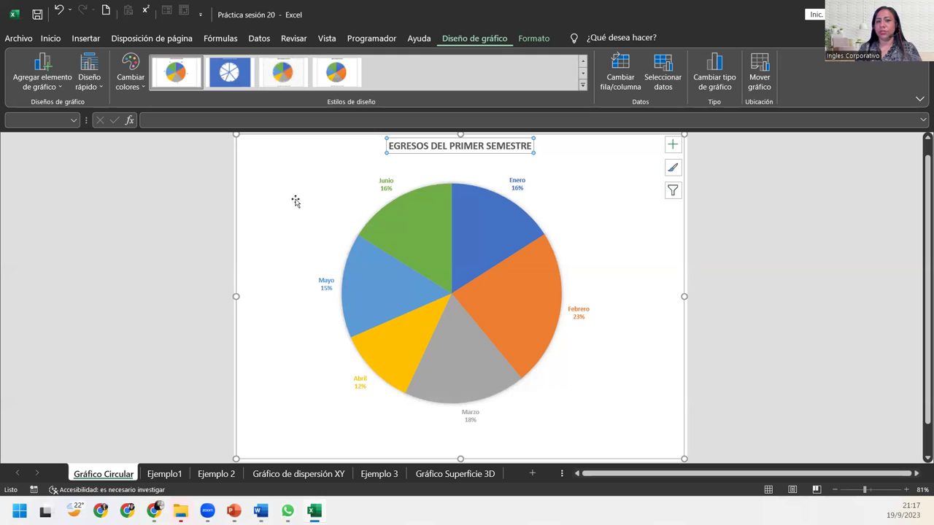
{"action": "left_click", "coordinate": [50, 38]}
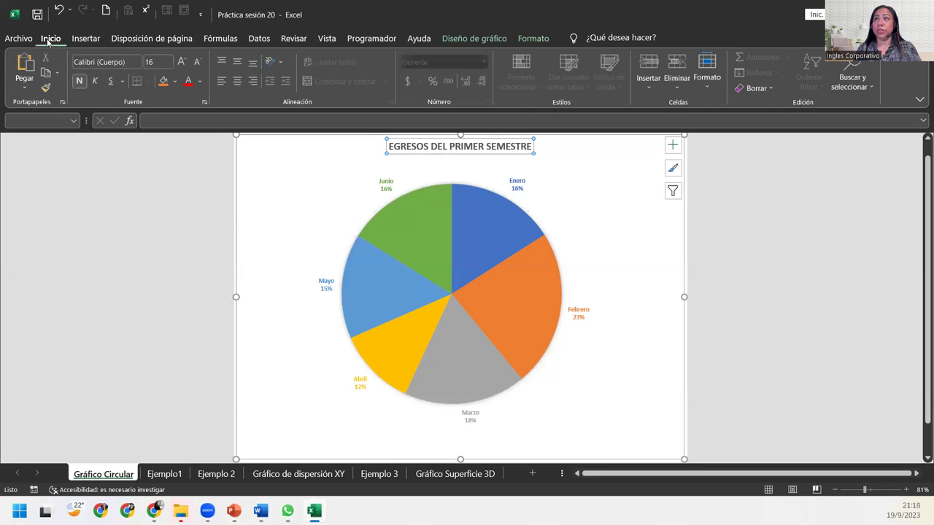
{"action": "left_click", "coordinate": [137, 63]}
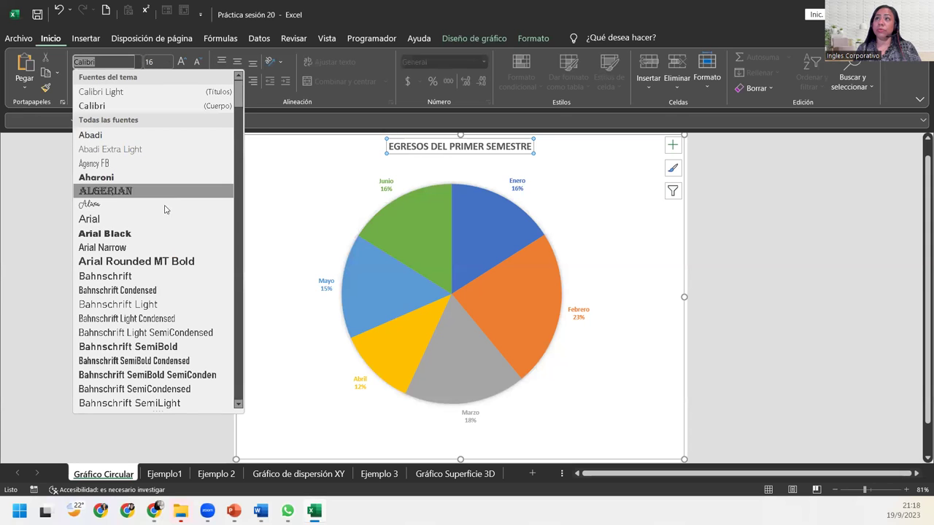
{"action": "scroll", "coordinate": [185, 207], "scroll_direction": "down", "scroll_amount": 3}
{"action": "scroll", "coordinate": [184, 206], "scroll_direction": "down", "scroll_amount": 8}
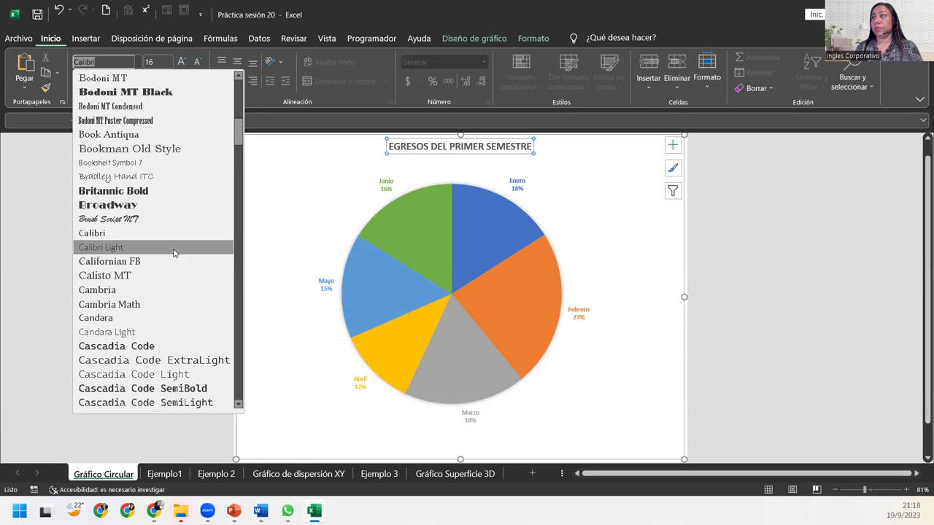
{"action": "left_click", "coordinate": [173, 249]}
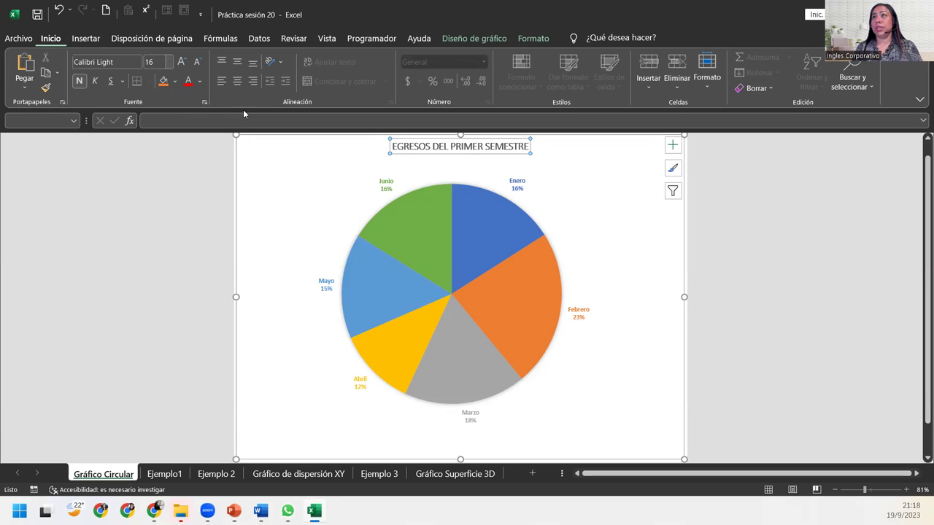
Step: Enlarge the title to size 20 and colour it purple
{"action": "left_click", "coordinate": [183, 63]}
{"action": "left_click", "coordinate": [183, 63]}
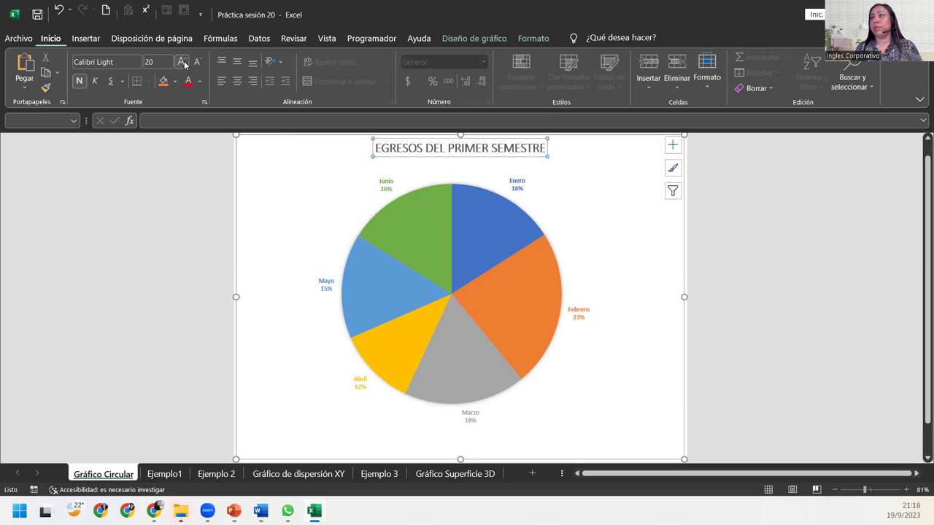
{"action": "left_click", "coordinate": [199, 81]}
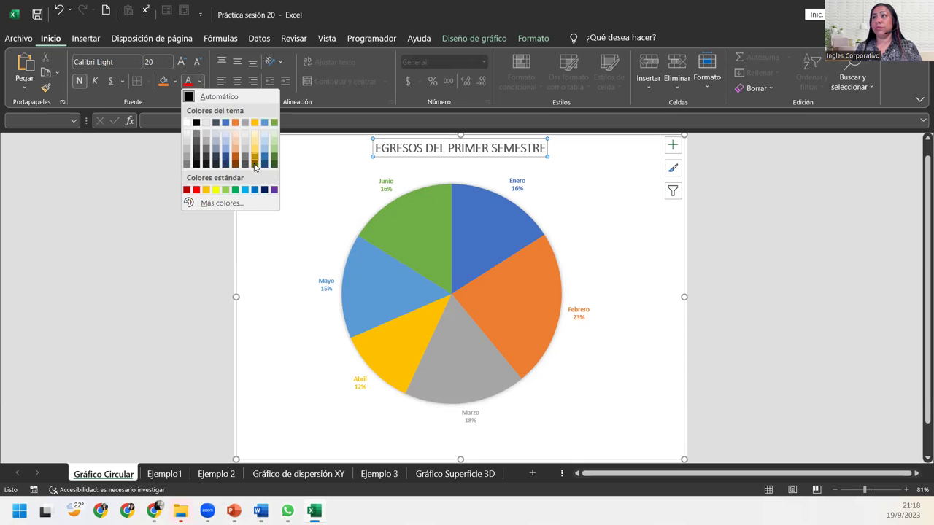
{"action": "left_click", "coordinate": [273, 190]}
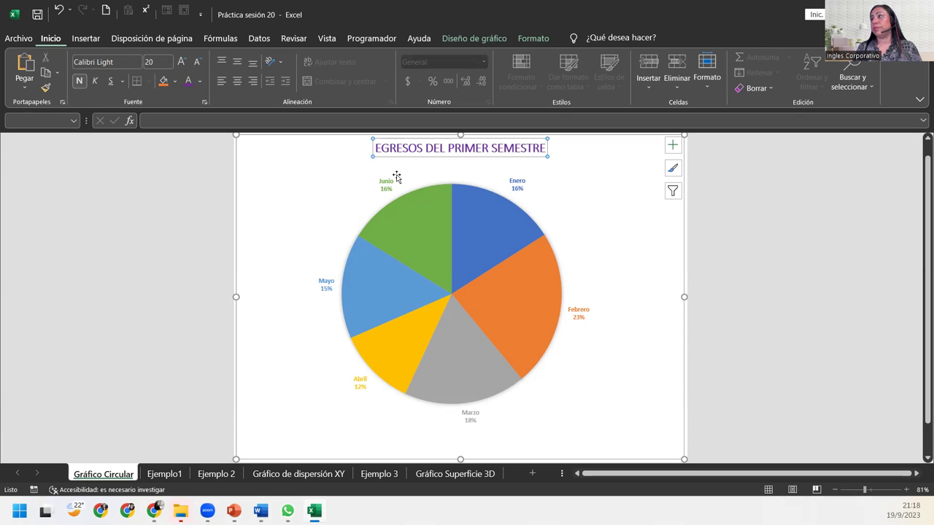
Step: Select the Egresos series, then narrow the selection to just the Abril slice
{"action": "left_click", "coordinate": [252, 363]}
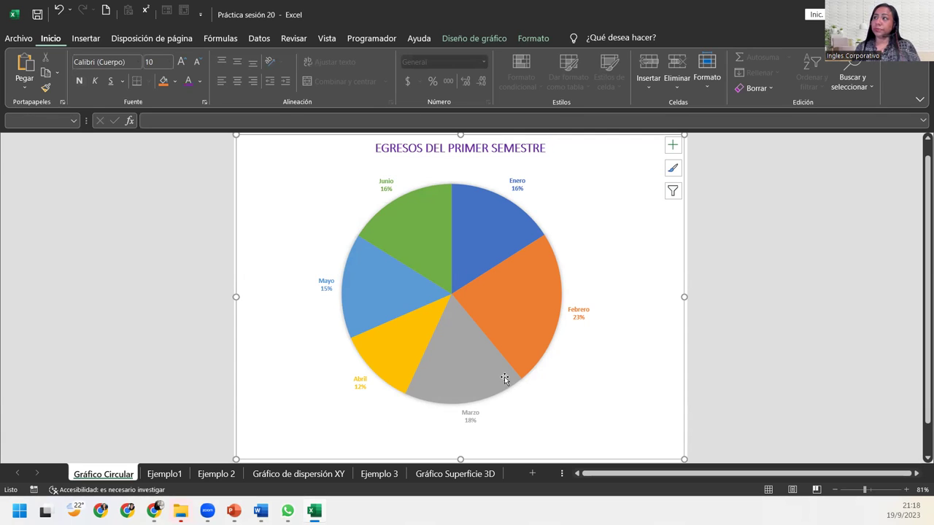
{"action": "mouse_move", "coordinate": [505, 379]}
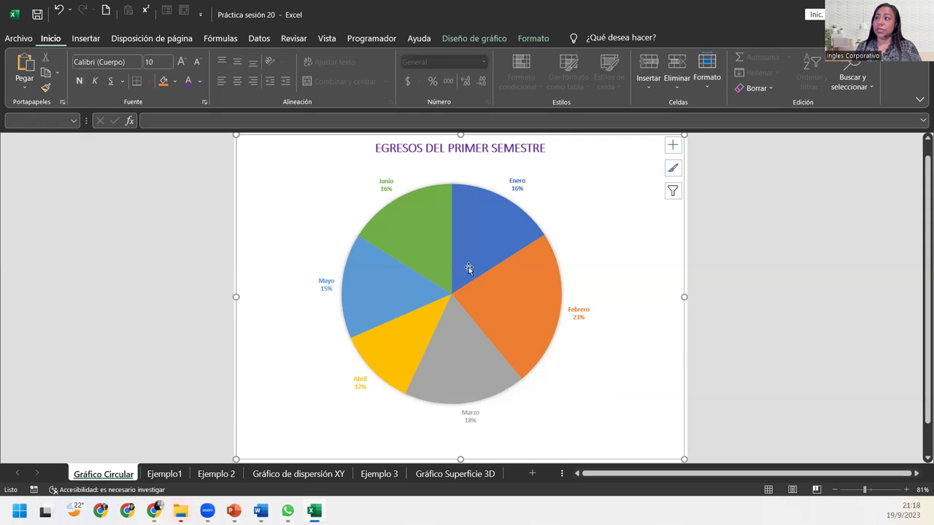
{"action": "left_click", "coordinate": [451, 354]}
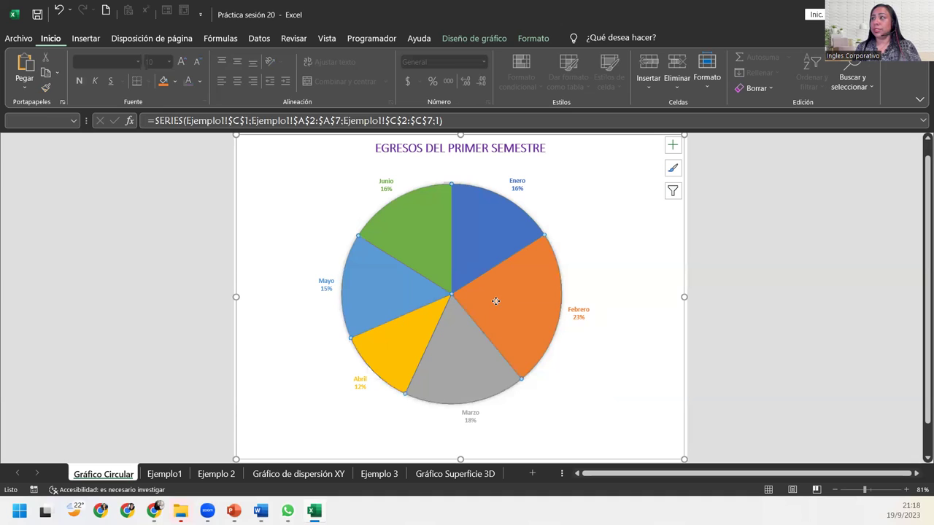
{"action": "left_click", "coordinate": [371, 302]}
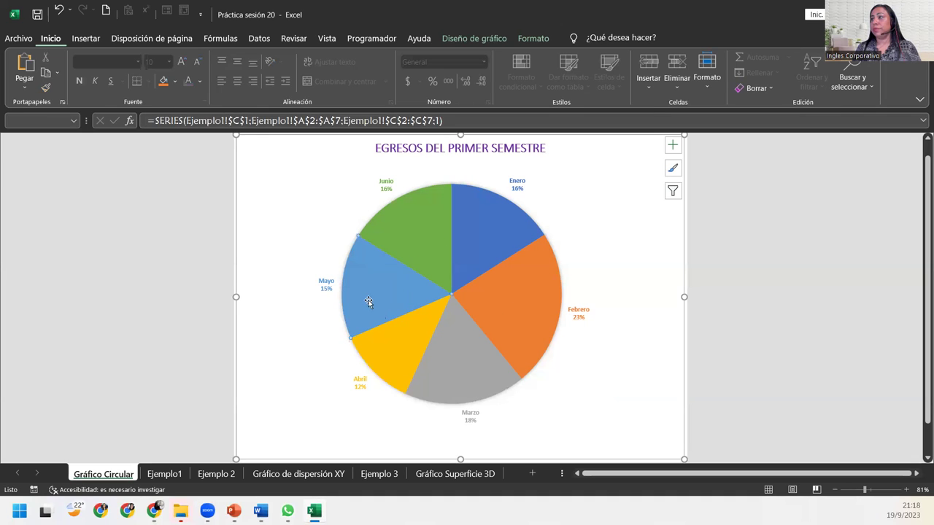
{"action": "left_click", "coordinate": [308, 389]}
{"action": "left_click", "coordinate": [394, 363]}
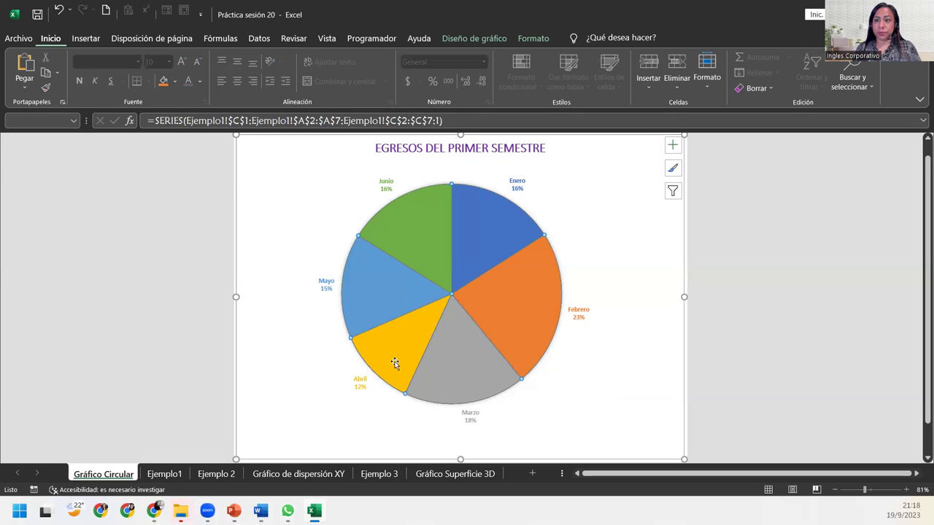
{"action": "left_click", "coordinate": [394, 363]}
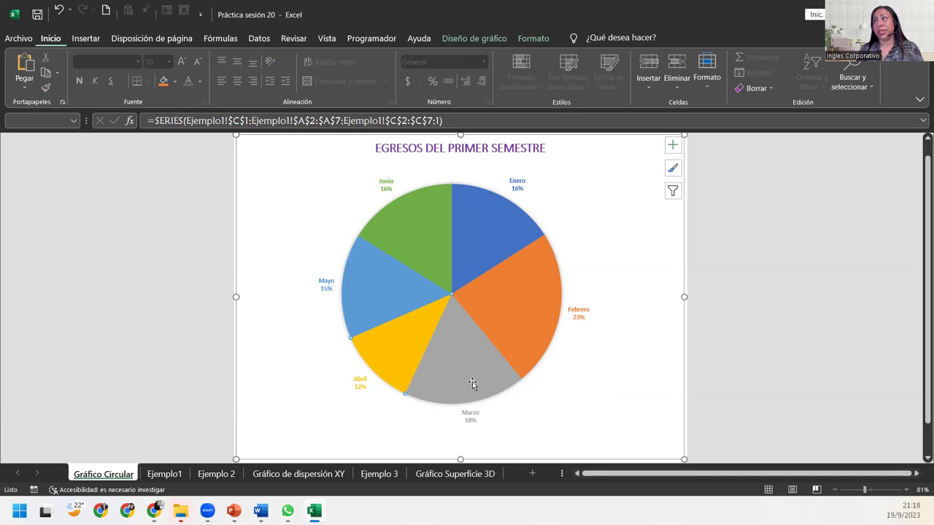
Step: Drag the Abril slice slightly out of the pie, undoing a trial pull of Febrero
{"action": "mouse_move", "coordinate": [413, 337]}
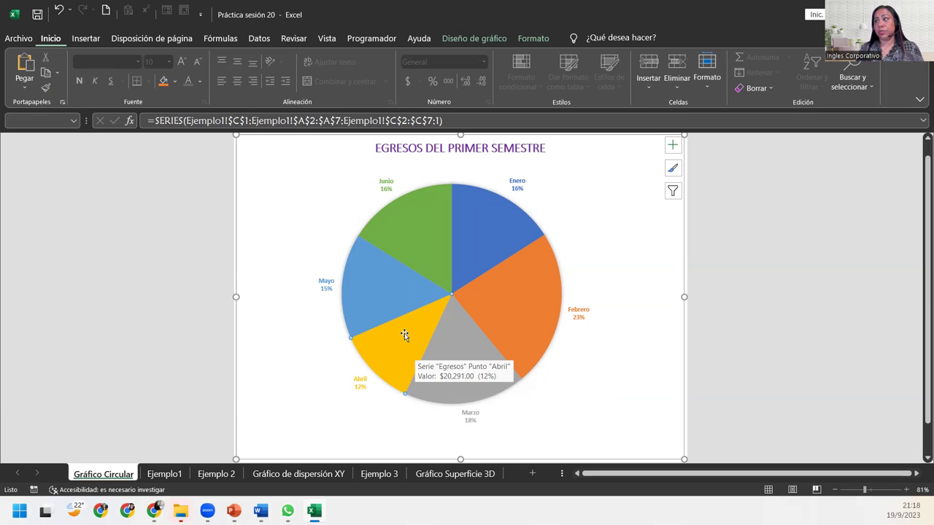
{"action": "left_click_drag", "start_coordinate": [404, 334], "coordinate": [386, 340]}
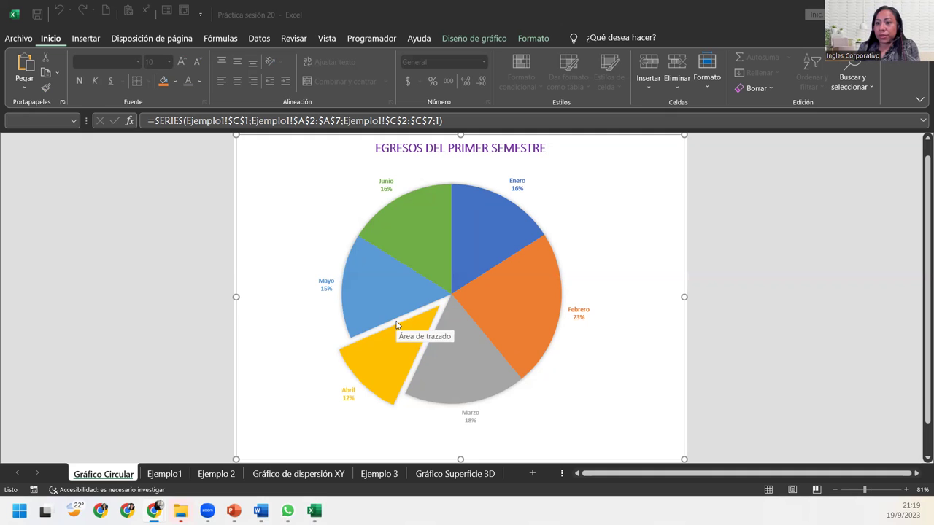
{"action": "mouse_move", "coordinate": [380, 358]}
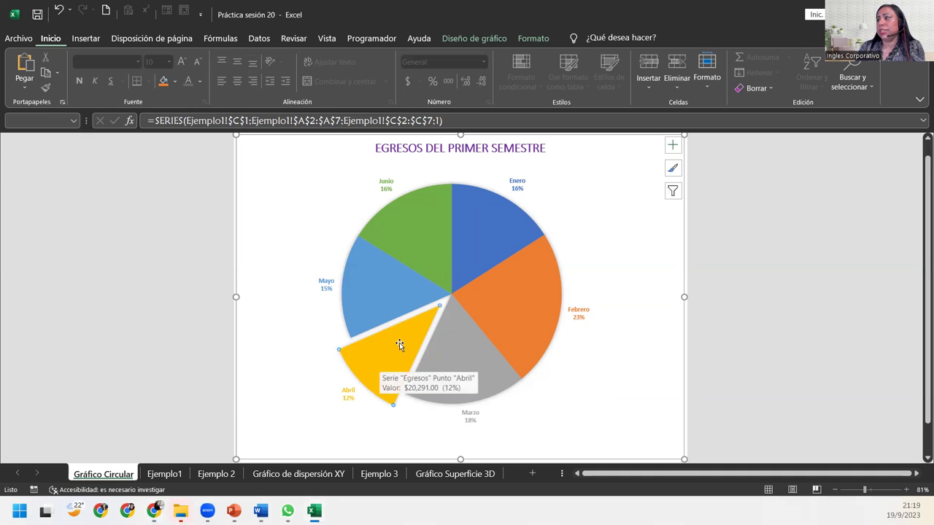
{"action": "left_click_drag", "start_coordinate": [411, 335], "coordinate": [422, 323]}
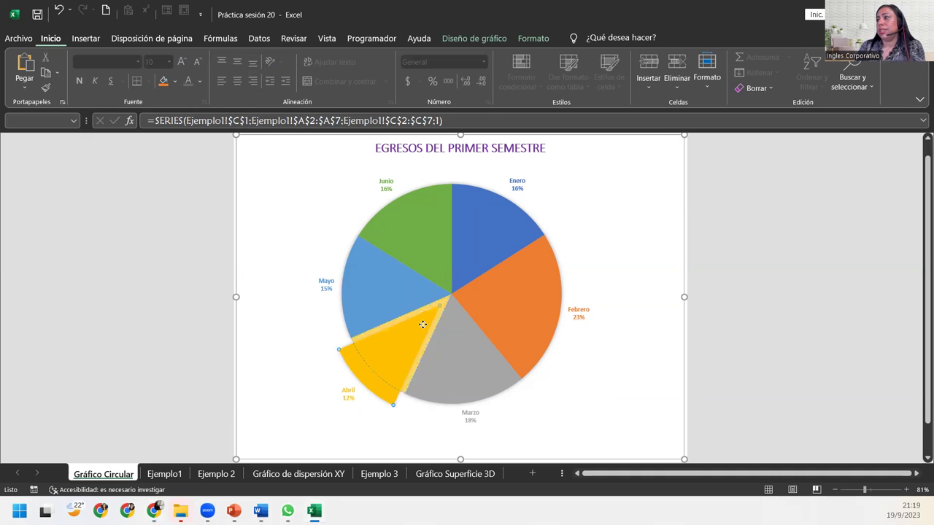
{"action": "left_click", "coordinate": [499, 287]}
{"action": "left_click_drag", "start_coordinate": [506, 290], "coordinate": [547, 290]}
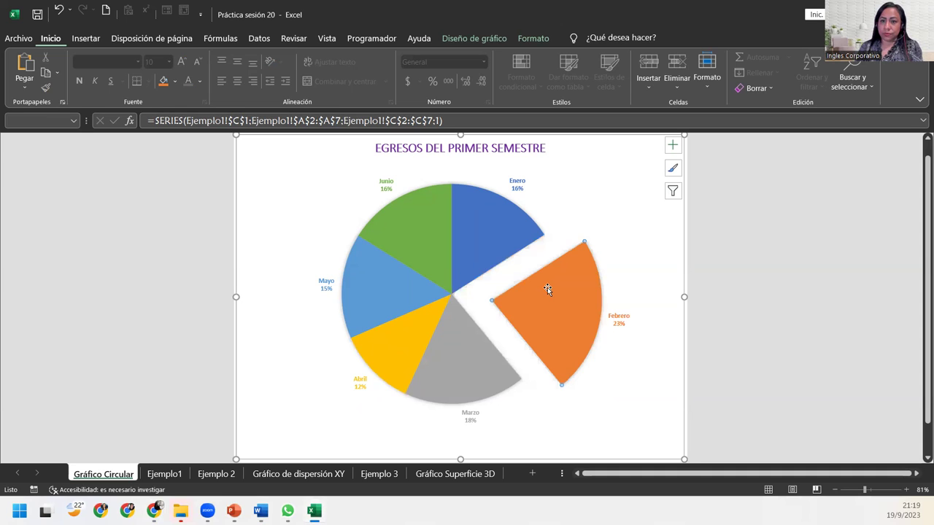
{"action": "mouse_move", "coordinate": [529, 327]}
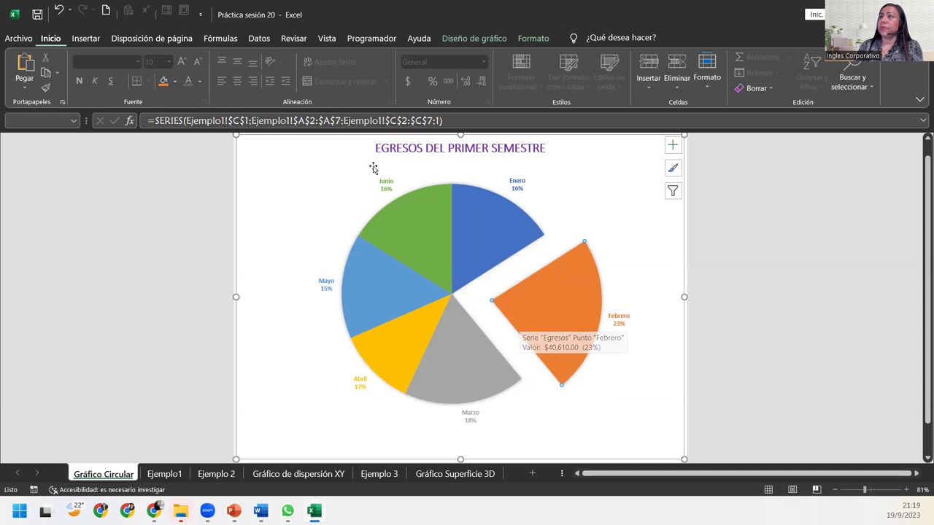
{"action": "left_click", "coordinate": [61, 11]}
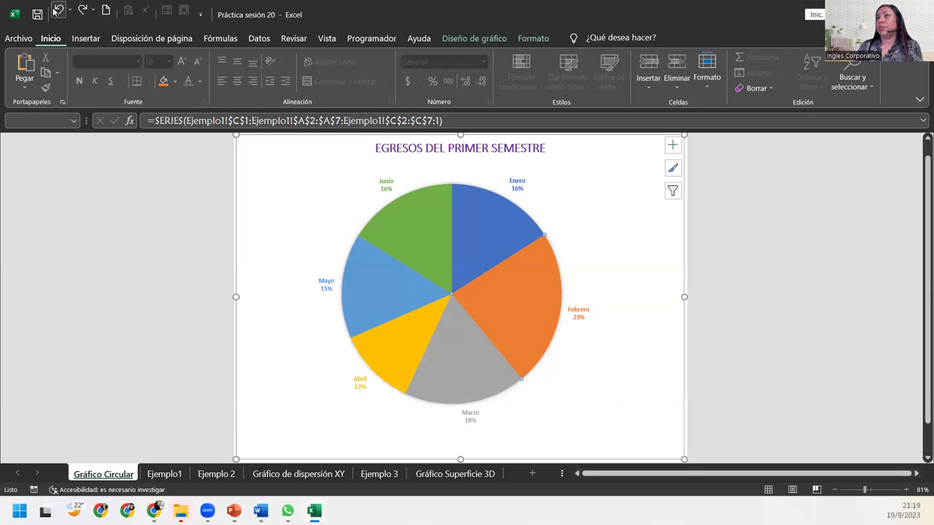
{"action": "left_click", "coordinate": [61, 11]}
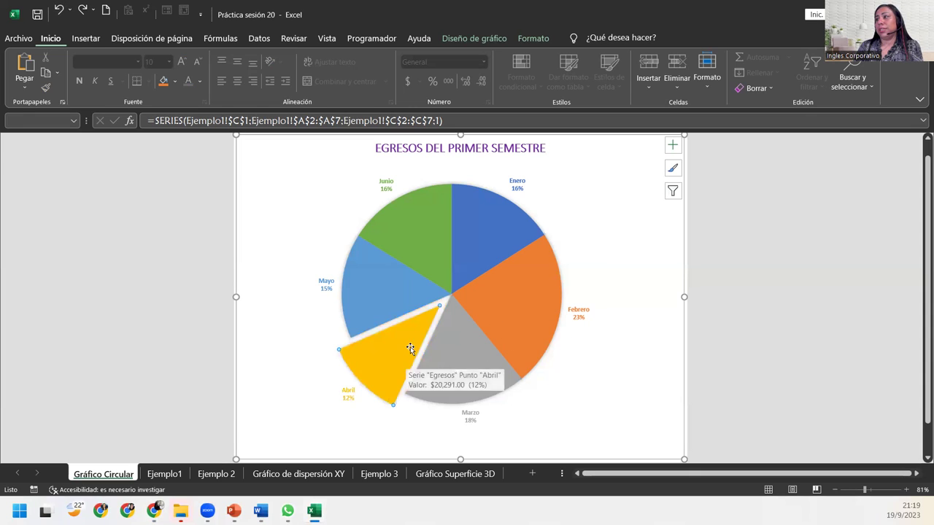
{"action": "left_click_drag", "start_coordinate": [410, 348], "coordinate": [378, 373]}
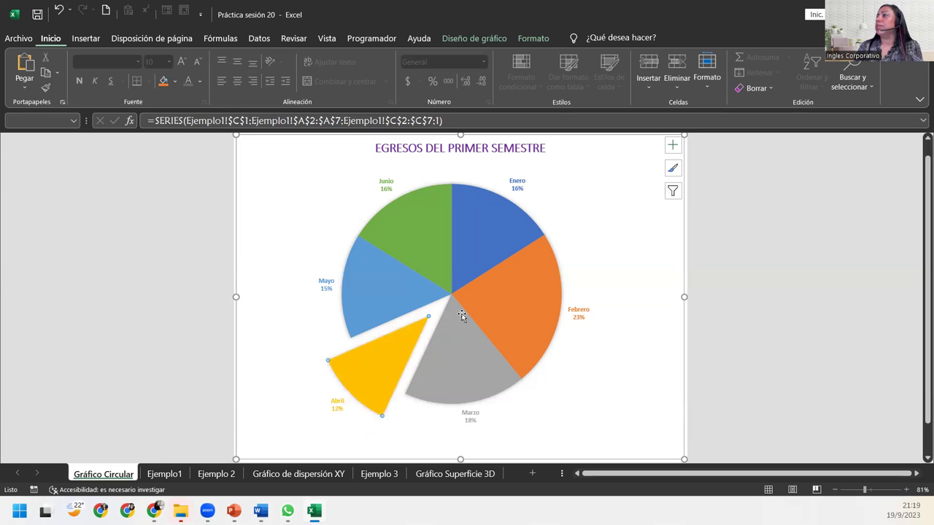
{"action": "left_click_drag", "start_coordinate": [376, 373], "coordinate": [376, 360]}
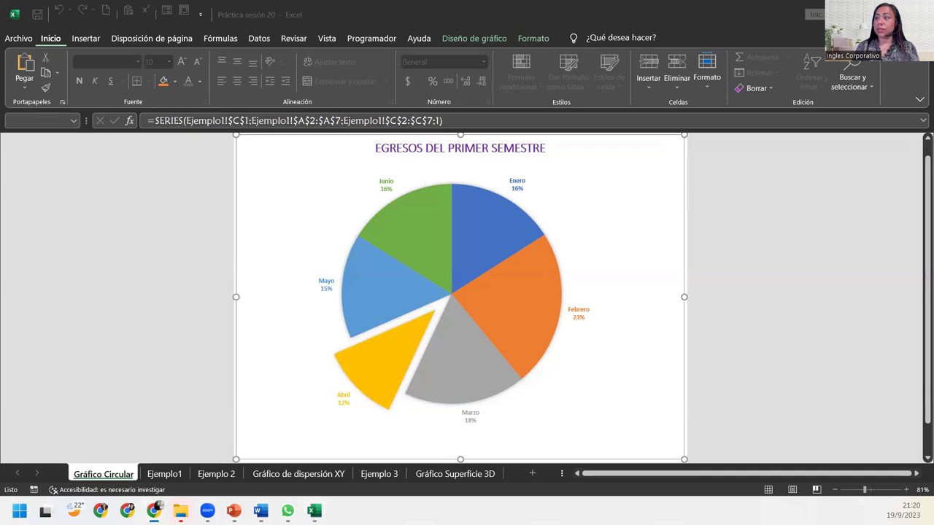
Step: Fill the Abril slice dark red via Relleno de forma, after briefly trying purple
{"action": "left_click", "coordinate": [381, 343]}
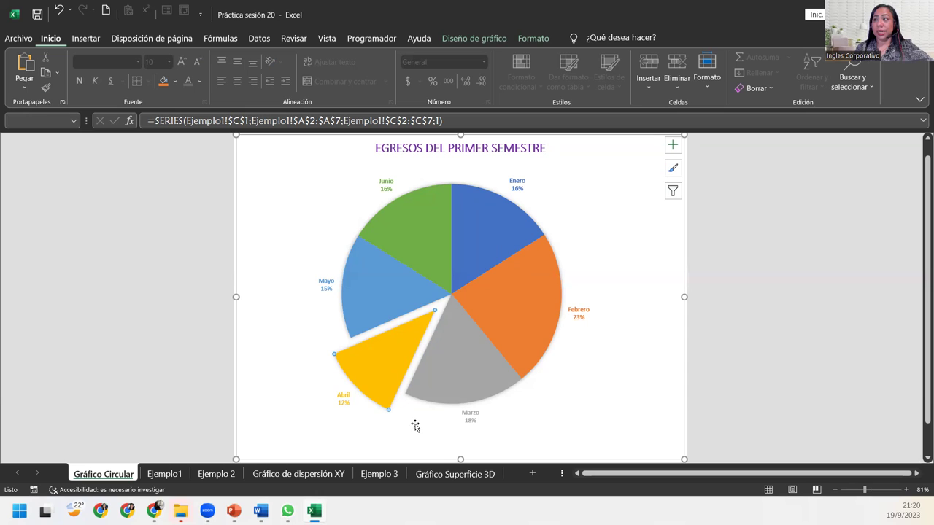
{"action": "left_click", "coordinate": [529, 41]}
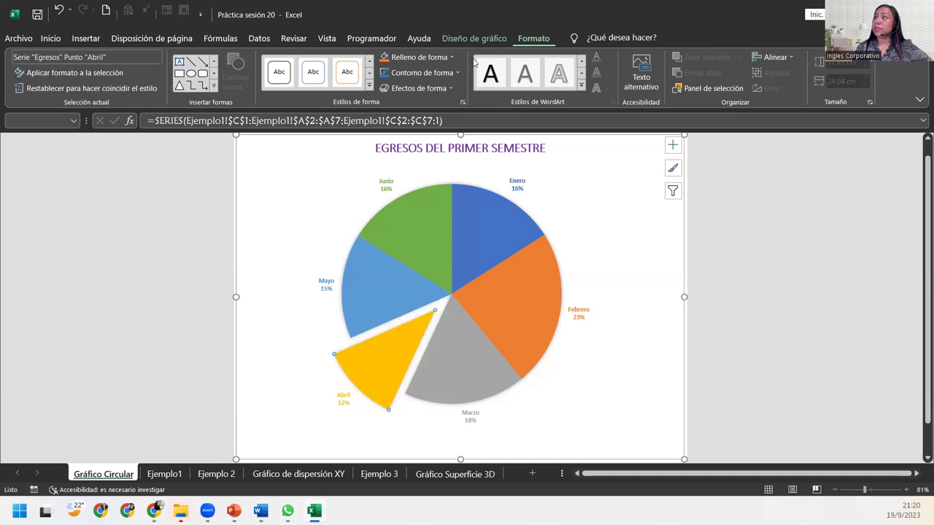
{"action": "left_click", "coordinate": [453, 57]}
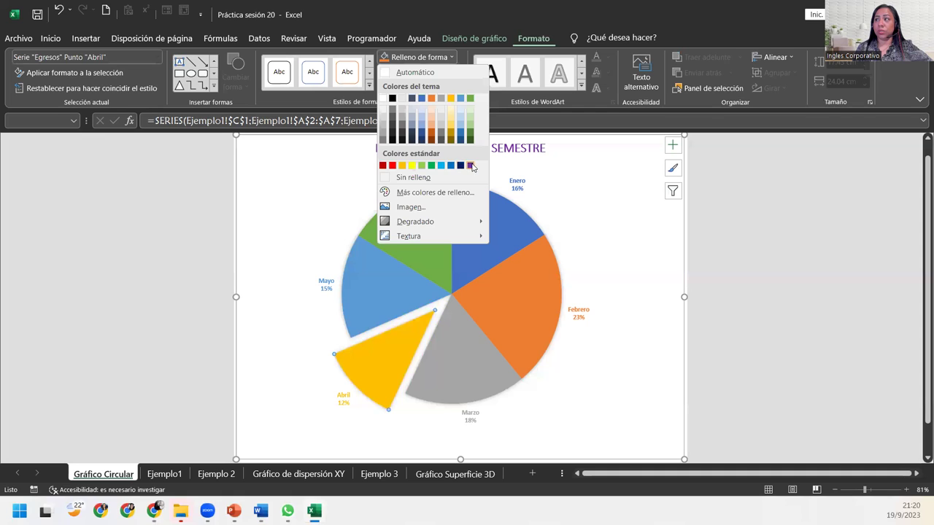
{"action": "left_click", "coordinate": [382, 166]}
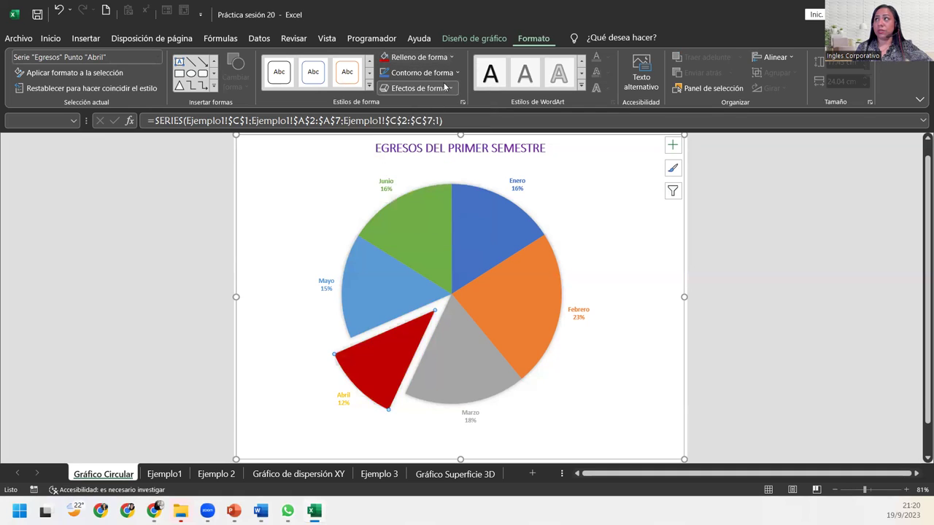
{"action": "left_click", "coordinate": [450, 57]}
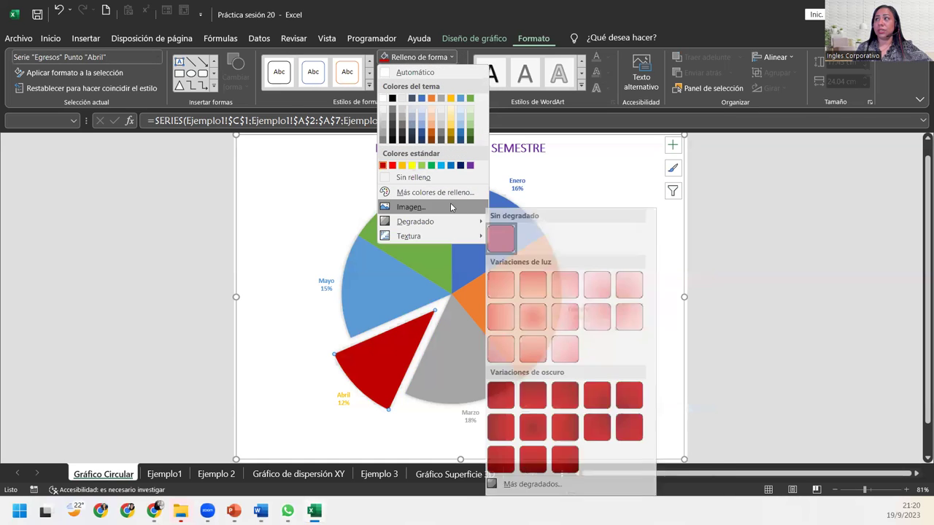
{"action": "left_click", "coordinate": [470, 166]}
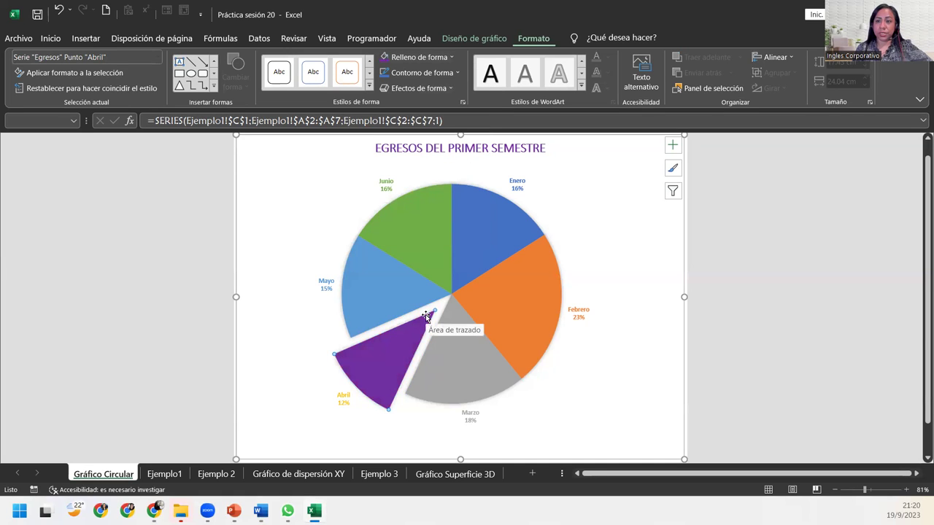
{"action": "left_click", "coordinate": [452, 56]}
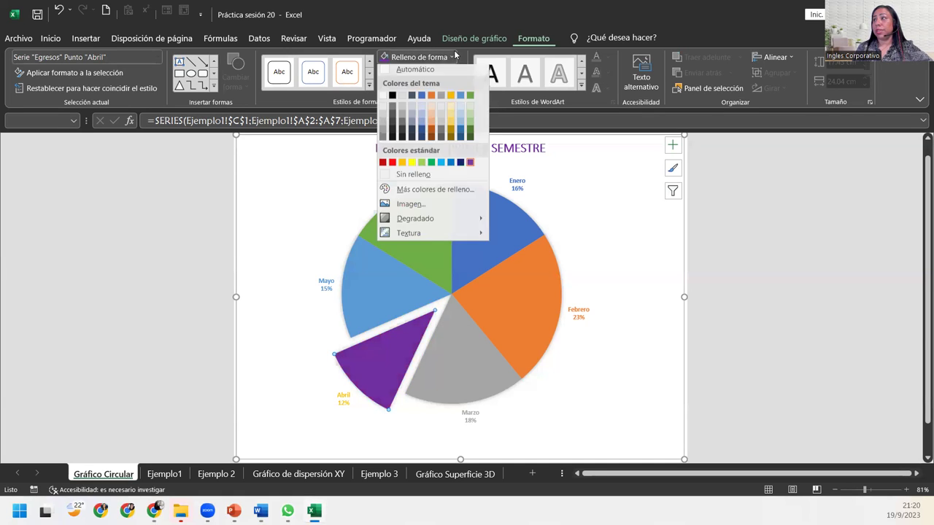
{"action": "left_click", "coordinate": [382, 166]}
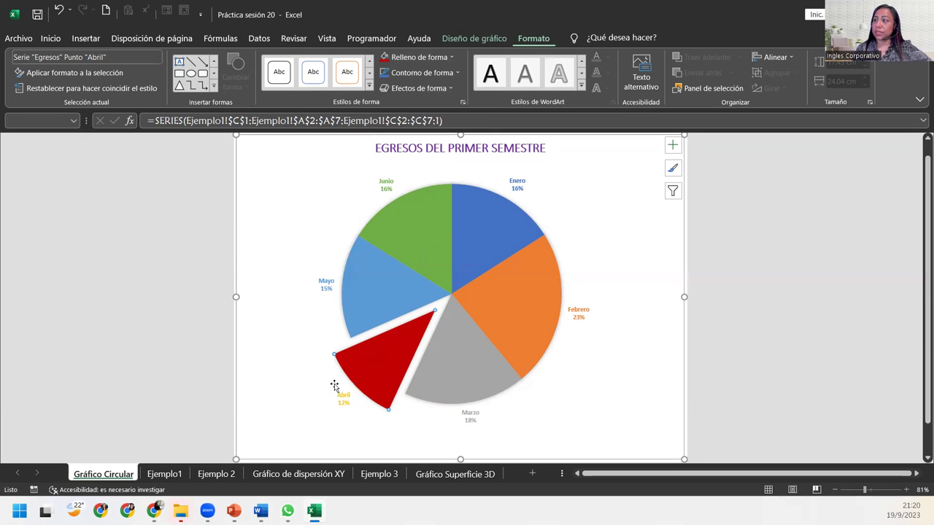
Step: Colour the Abril data label text red
{"action": "left_click", "coordinate": [346, 400]}
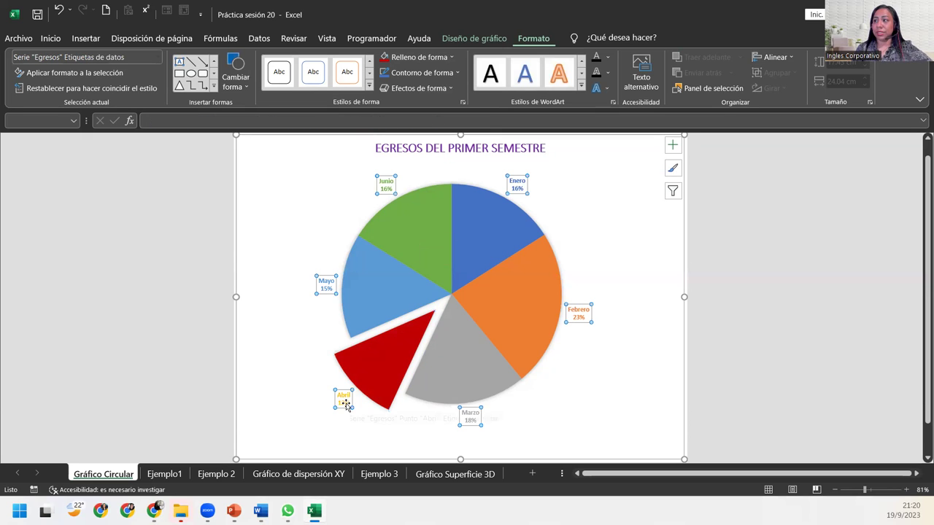
{"action": "left_click", "coordinate": [346, 403]}
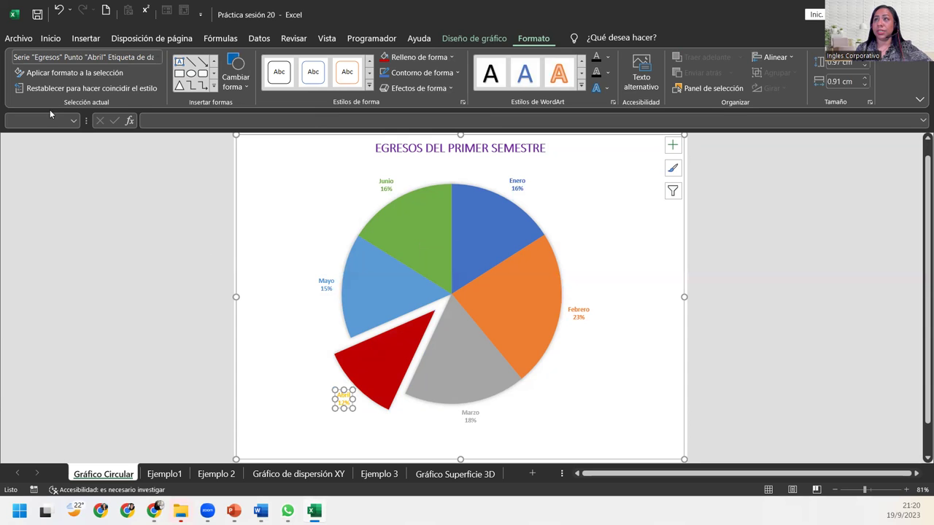
{"action": "left_click", "coordinate": [56, 39]}
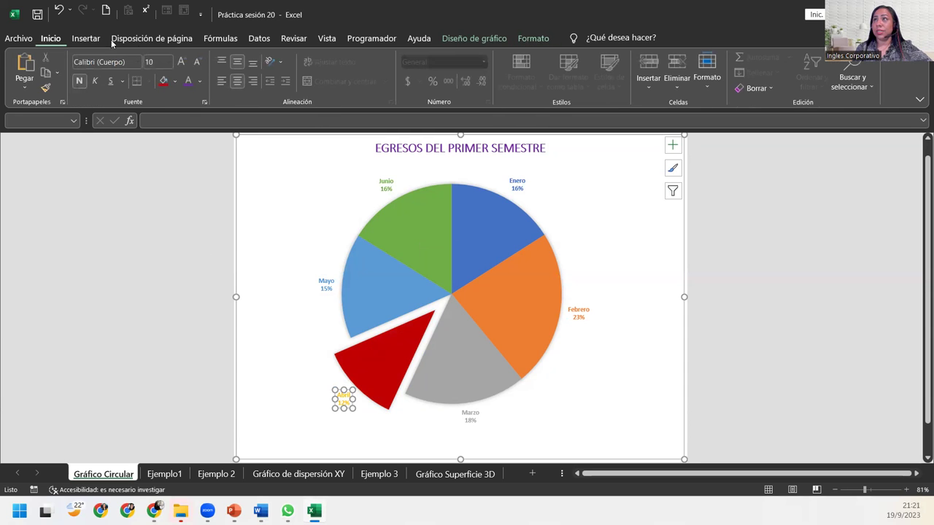
{"action": "left_click", "coordinate": [200, 81]}
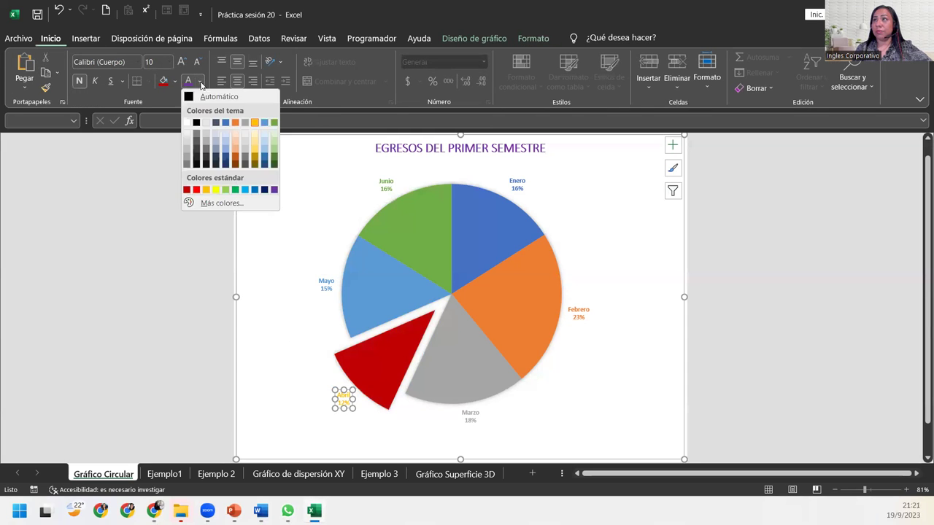
{"action": "left_click", "coordinate": [196, 189]}
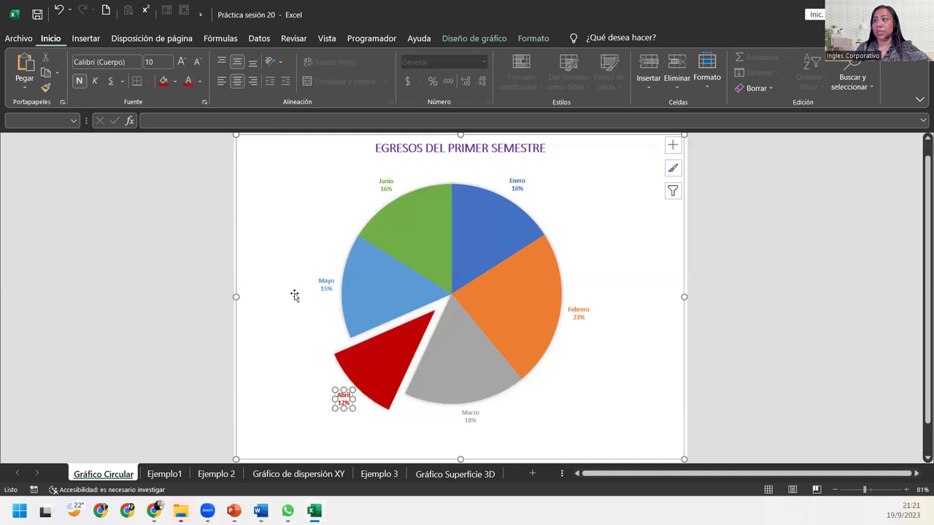
{"action": "left_click", "coordinate": [290, 405]}
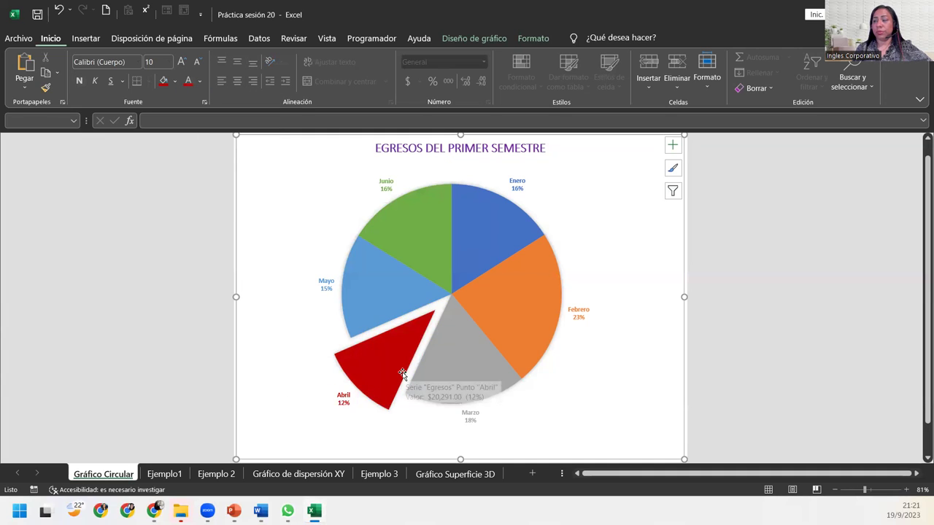
Step: Select the Egresos data labels from the Formato chart elements list and pick the Abril label
{"action": "left_click", "coordinate": [402, 374]}
{"action": "left_click", "coordinate": [348, 396]}
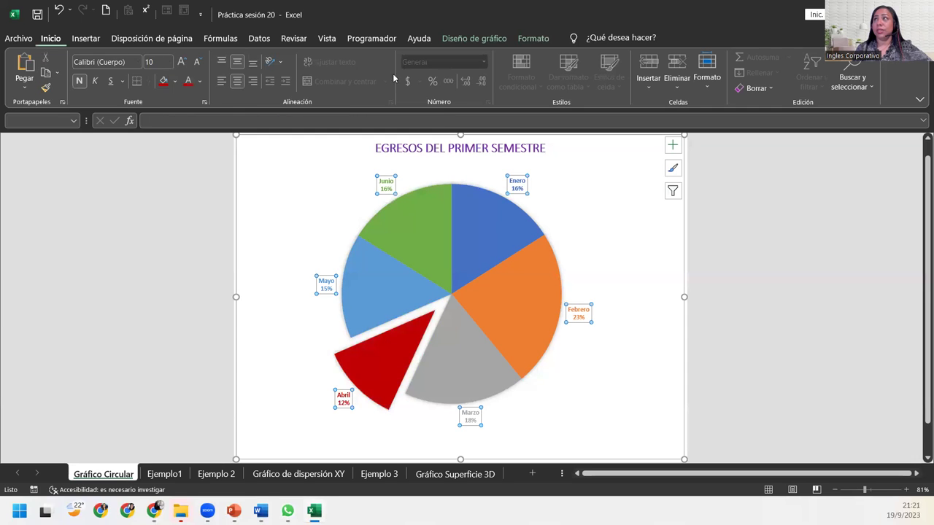
{"action": "left_click", "coordinate": [532, 39]}
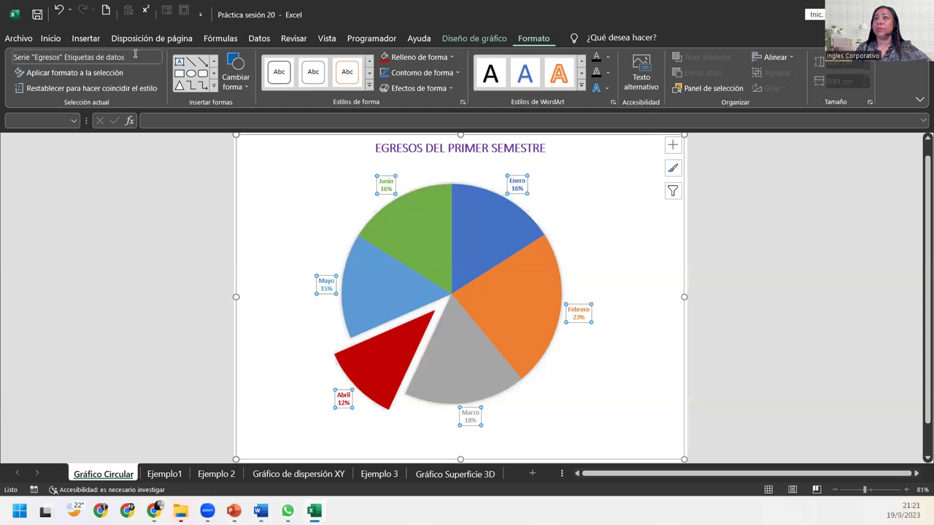
{"action": "left_click", "coordinate": [157, 57]}
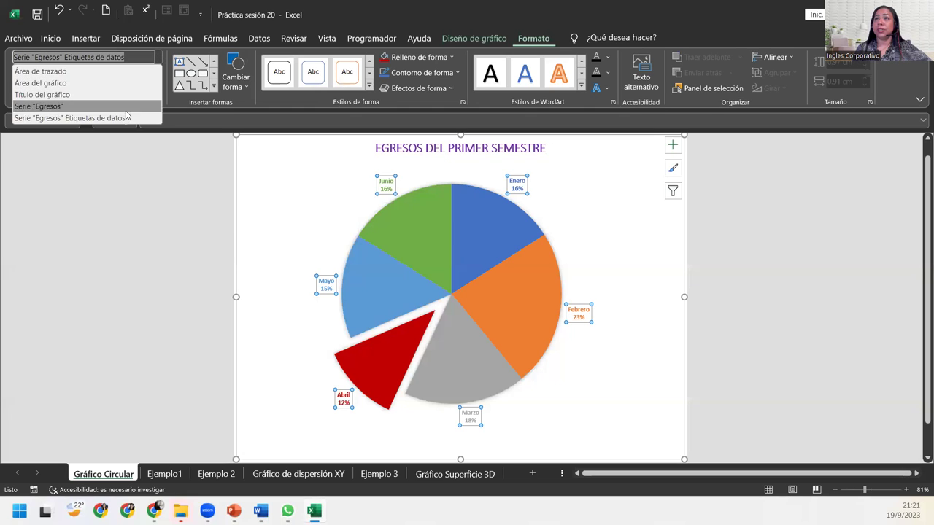
{"action": "left_click", "coordinate": [67, 117]}
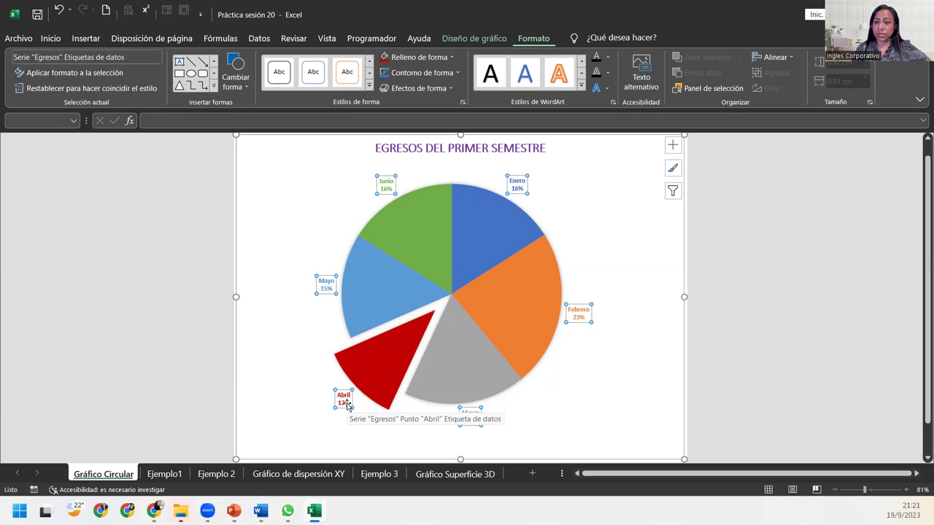
{"action": "left_click", "coordinate": [347, 403]}
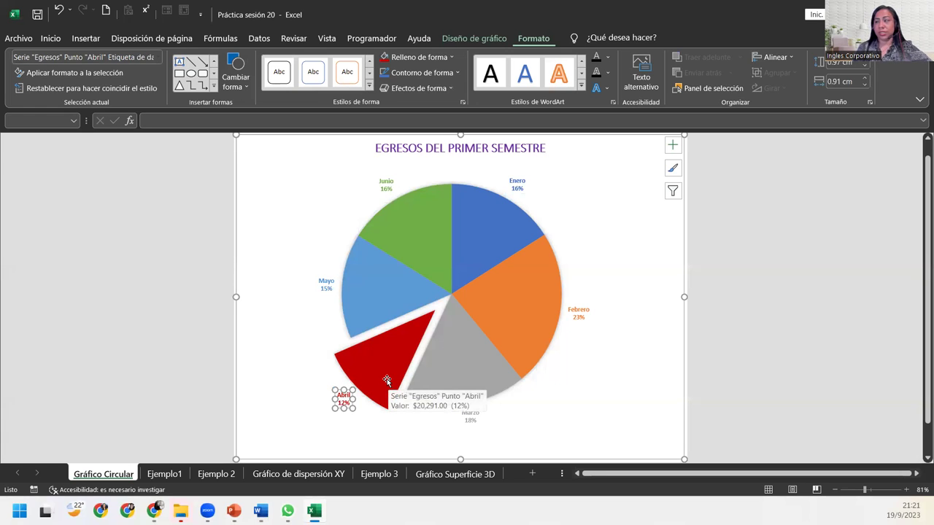
{"action": "left_click", "coordinate": [300, 450]}
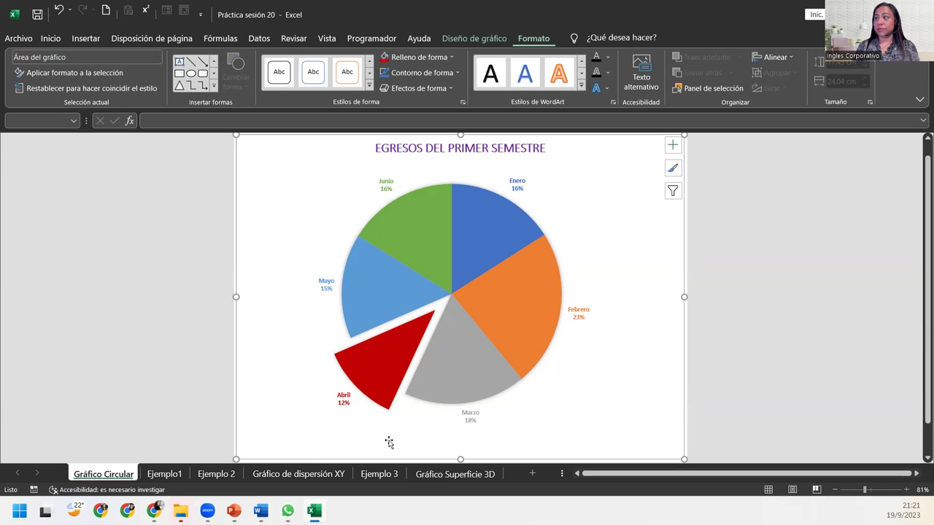
{"action": "mouse_move", "coordinate": [373, 384]}
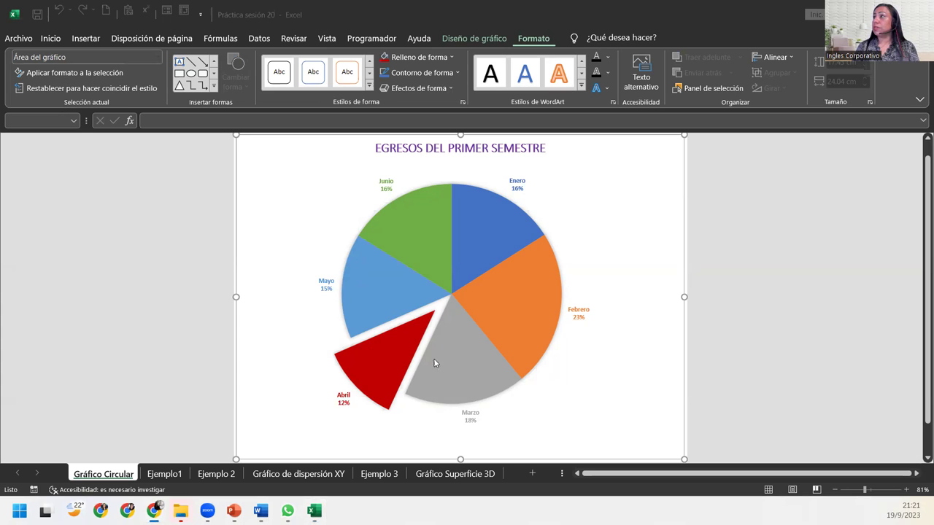
Step: Reselect the Abril slice and its data label to check the red formatting, then deselect
{"action": "left_click", "coordinate": [386, 345]}
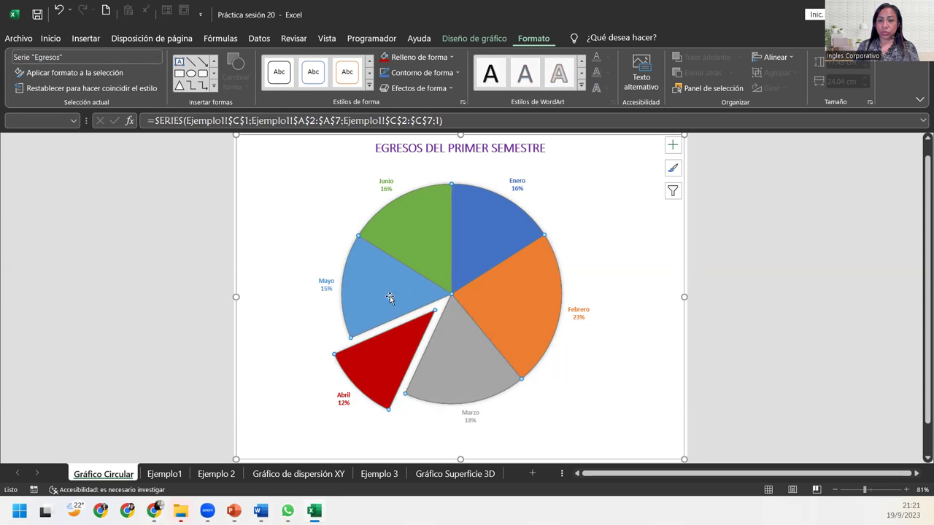
{"action": "mouse_move", "coordinate": [465, 345]}
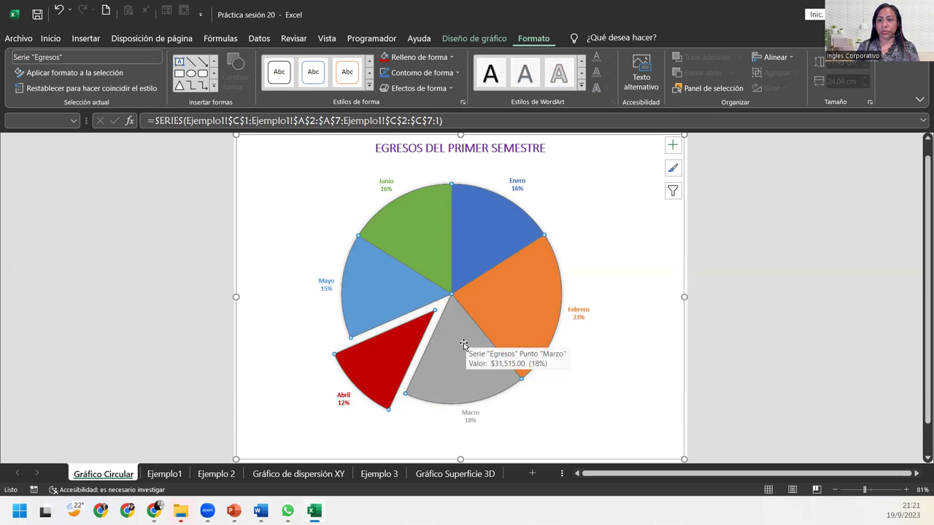
{"action": "left_click", "coordinate": [370, 350]}
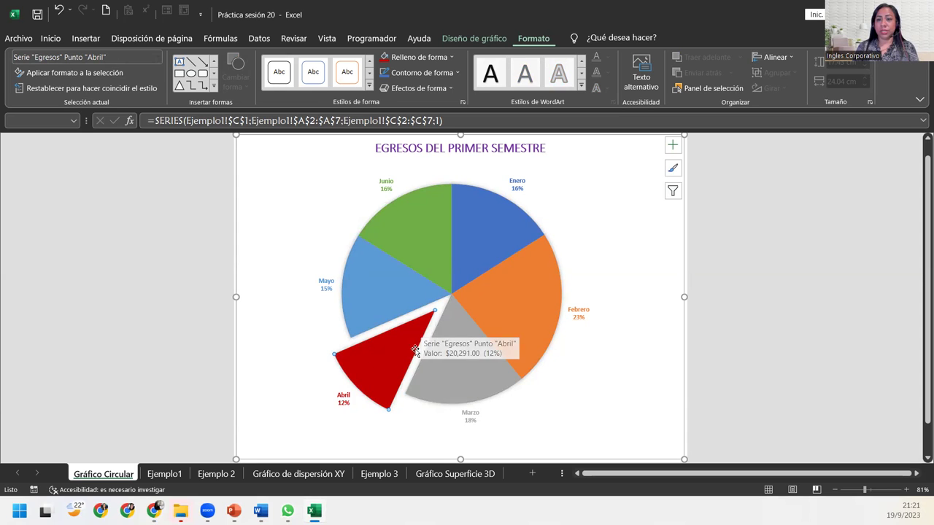
{"action": "mouse_move", "coordinate": [414, 352]}
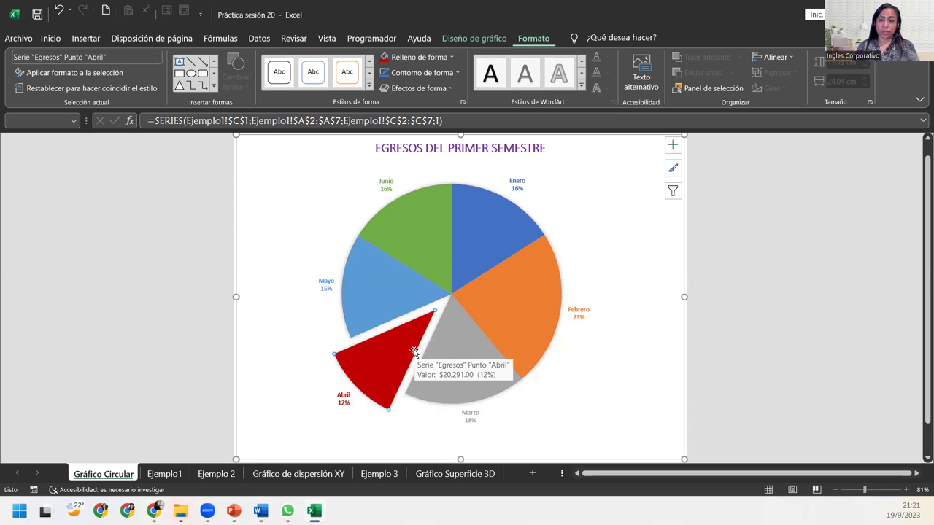
{"action": "left_click", "coordinate": [347, 406]}
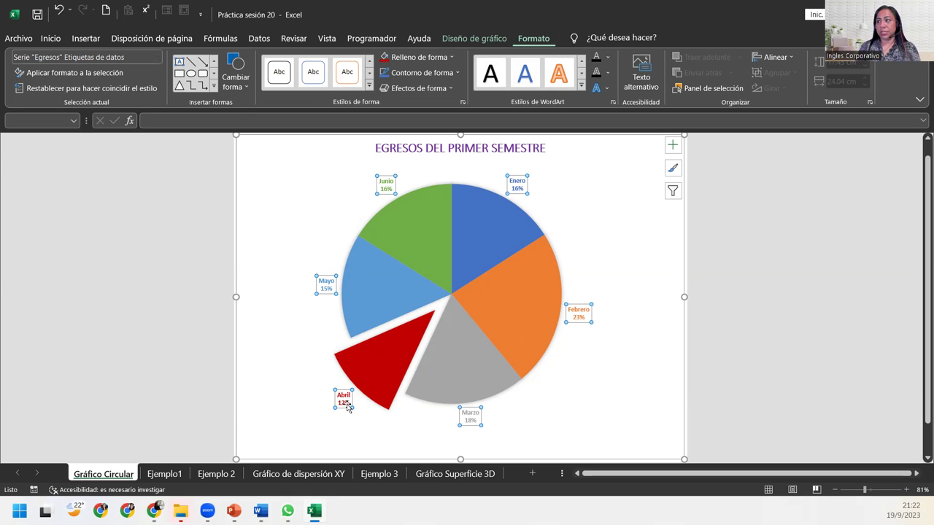
{"action": "left_click", "coordinate": [348, 407]}
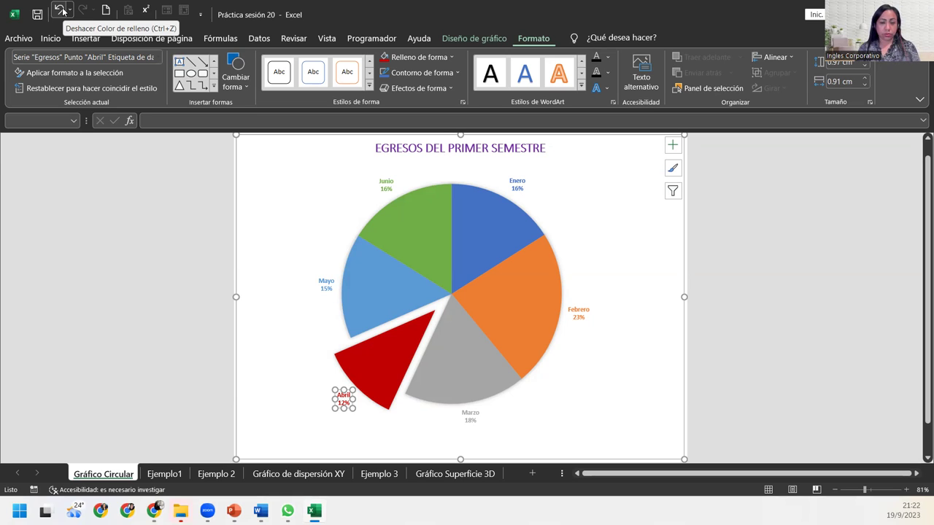
{"action": "left_click", "coordinate": [293, 426]}
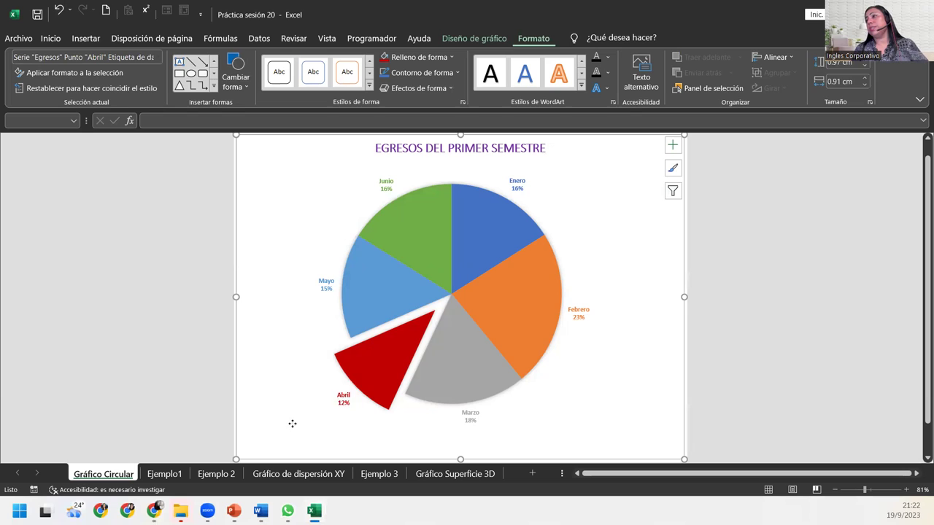
Step: Give the 18% Marzo slice a Mármol blanco (white marble) texture fill
{"action": "left_click", "coordinate": [446, 371]}
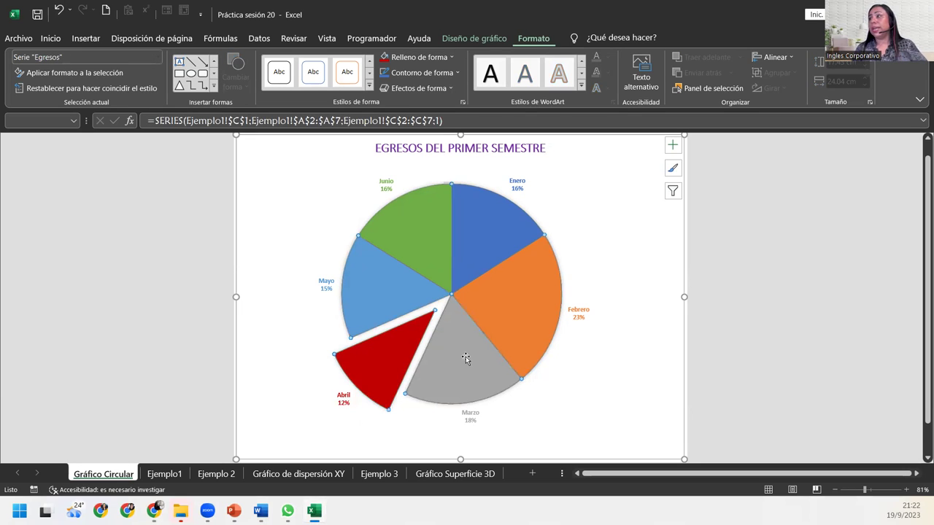
{"action": "left_click", "coordinate": [470, 351]}
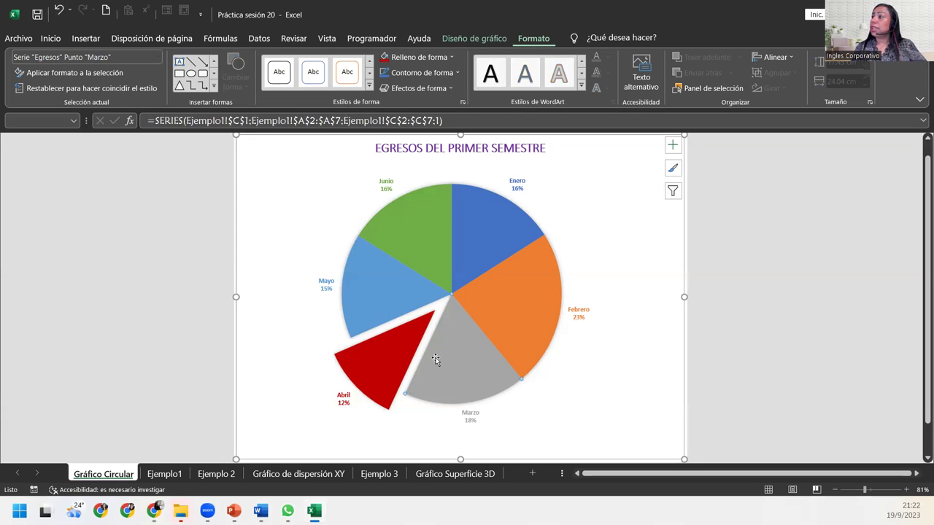
{"action": "left_click", "coordinate": [451, 57]}
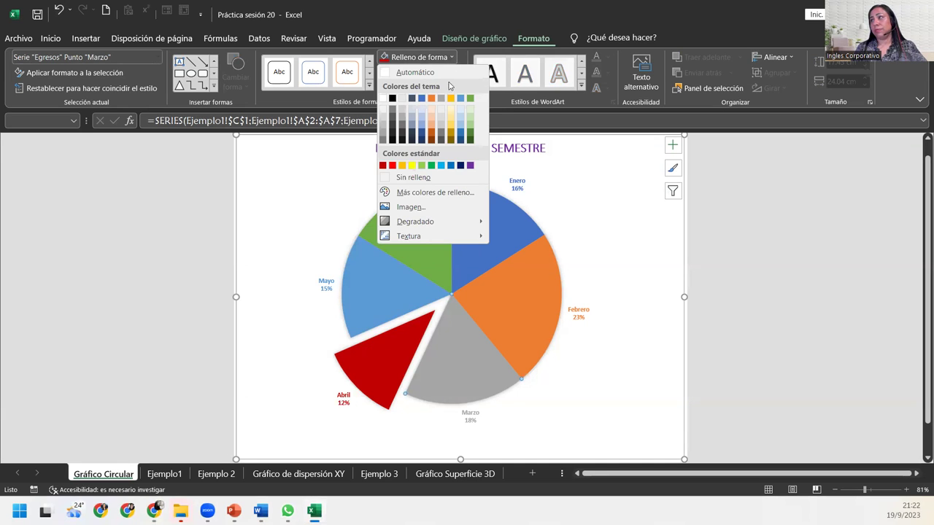
{"action": "mouse_move", "coordinate": [458, 226]}
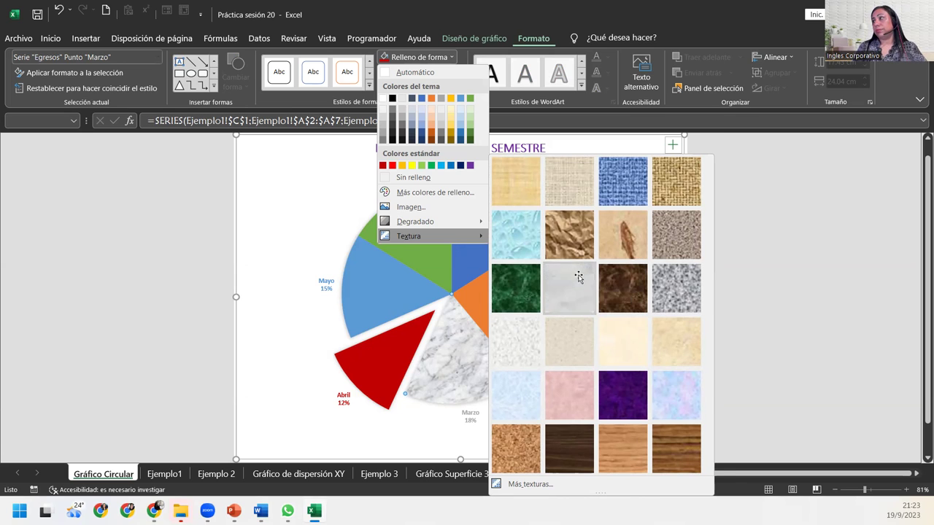
{"action": "left_click", "coordinate": [569, 288]}
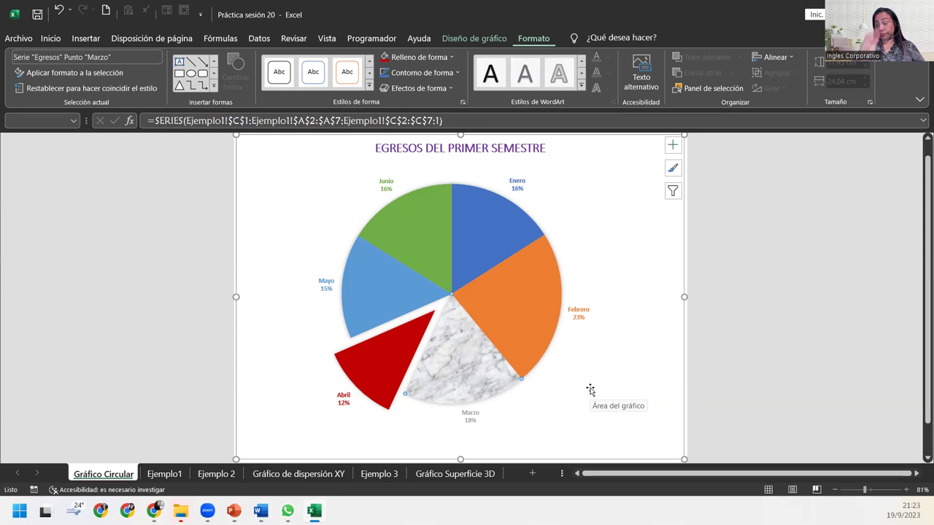
{"action": "left_click", "coordinate": [451, 61]}
{"action": "mouse_move", "coordinate": [417, 241]}
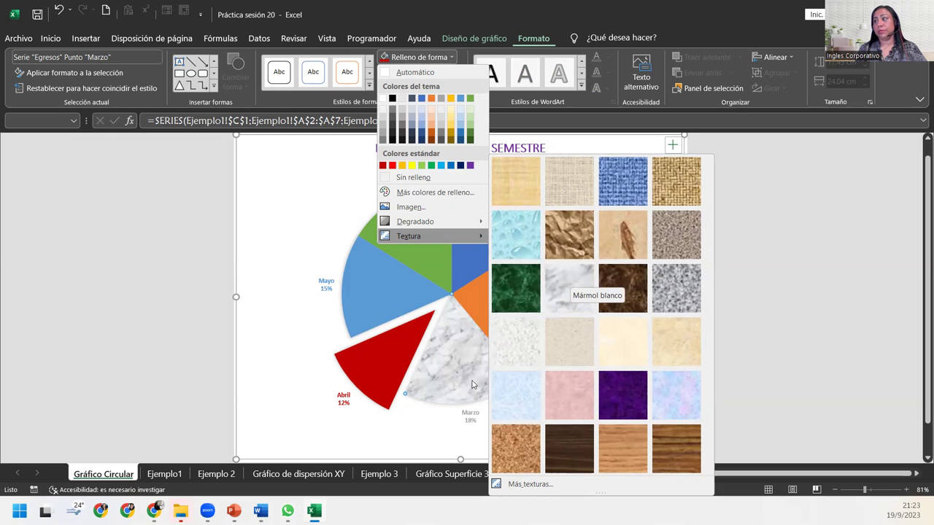
{"action": "left_click", "coordinate": [572, 279]}
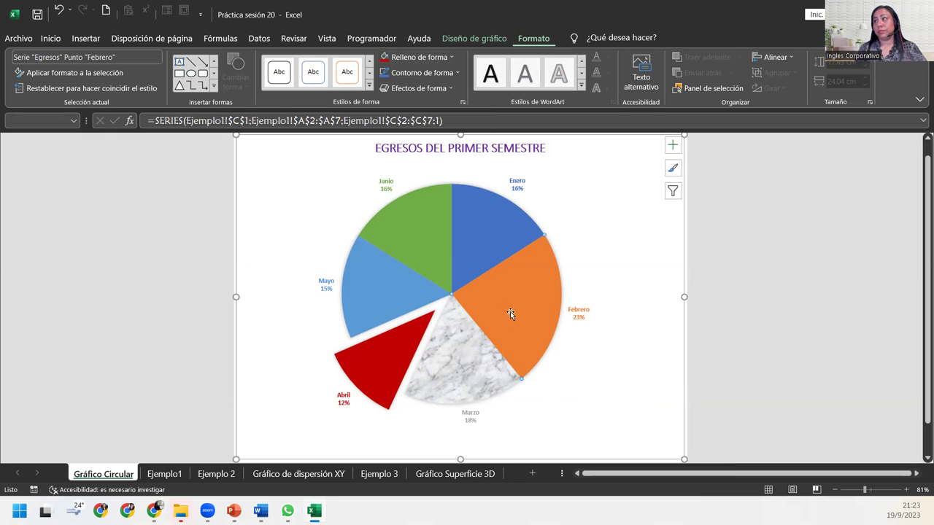
Step: Open the Febrero slice's Relleno settings, try a solid blue fill, then undo it
{"action": "left_click", "coordinate": [519, 300]}
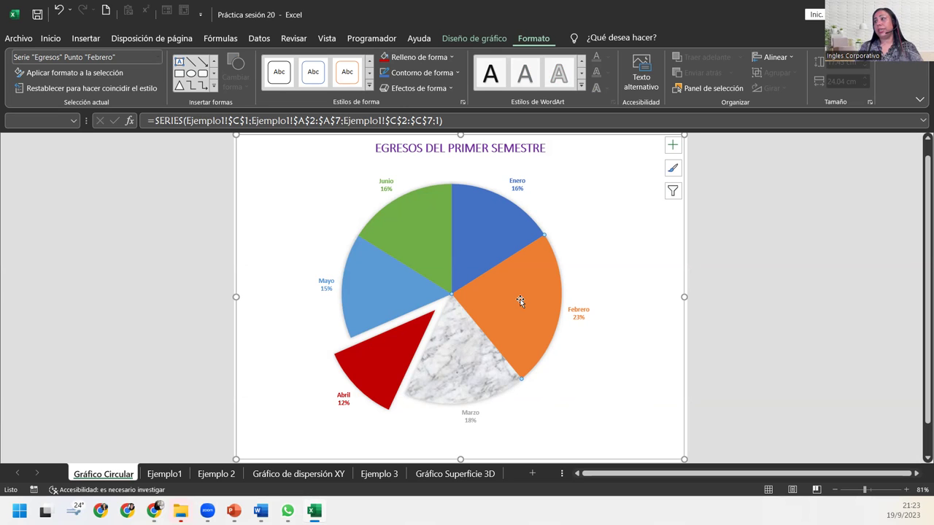
{"action": "double_click", "coordinate": [528, 297]}
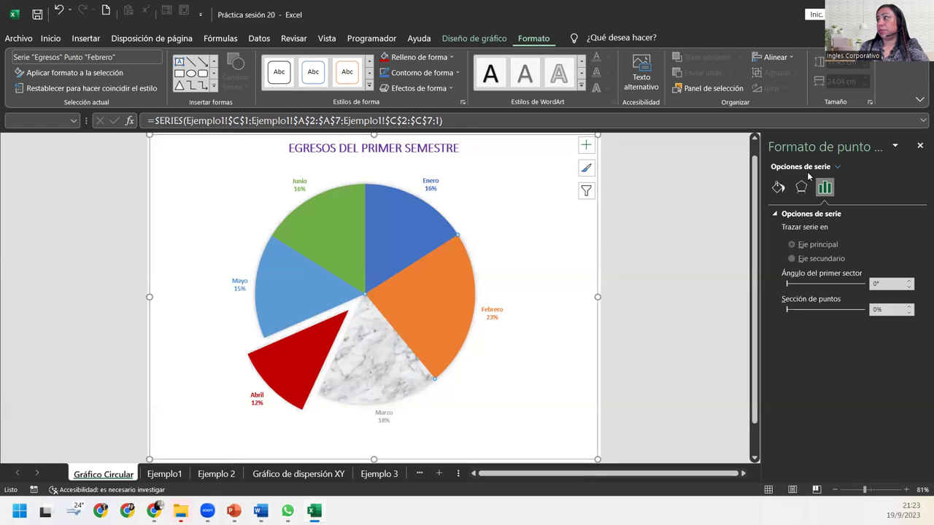
{"action": "left_click", "coordinate": [778, 188]}
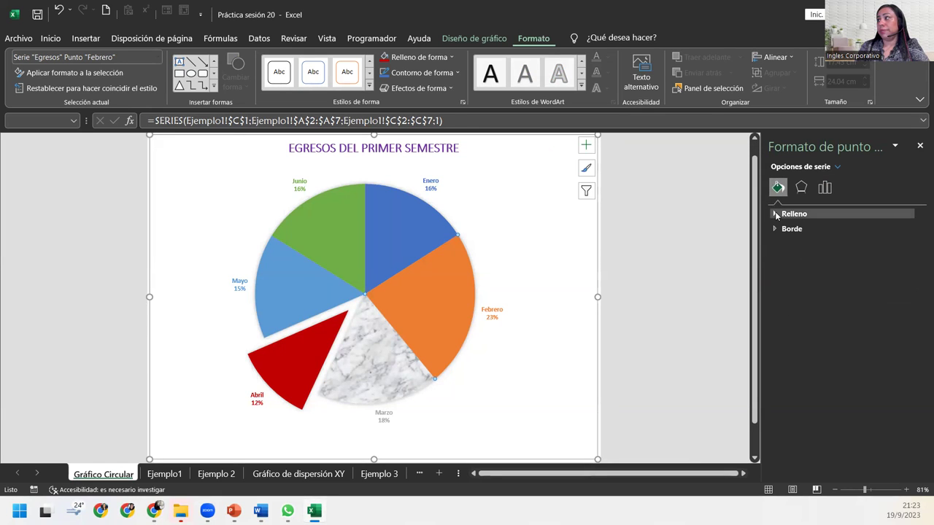
{"action": "left_click", "coordinate": [780, 213]}
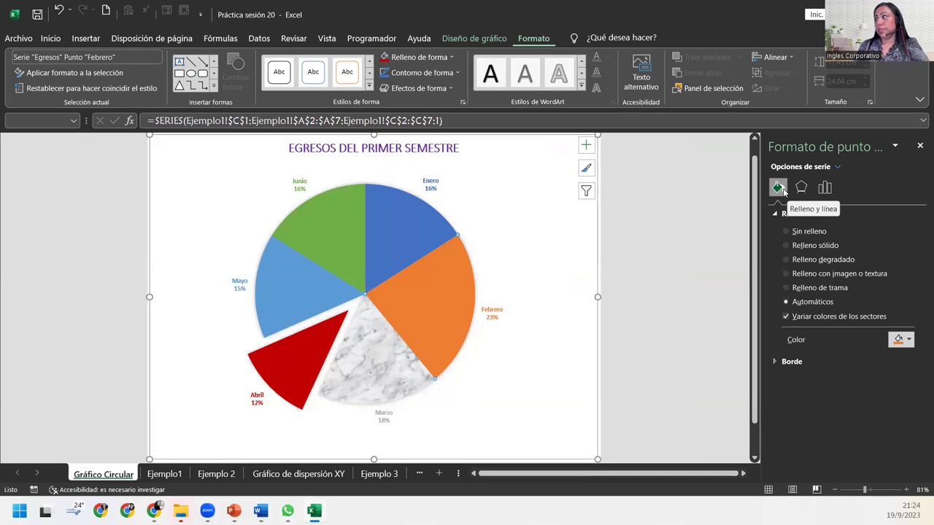
{"action": "left_click", "coordinate": [790, 246]}
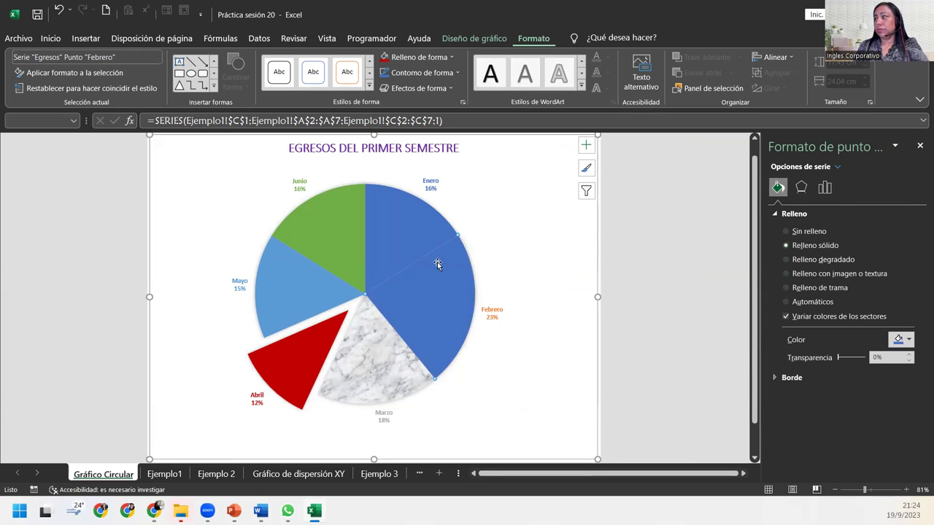
{"action": "left_click", "coordinate": [907, 340]}
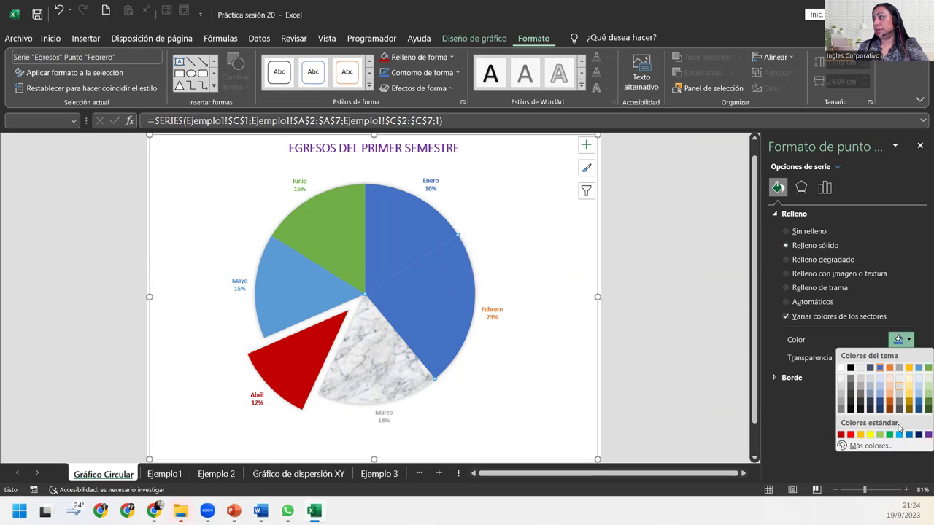
{"action": "left_click", "coordinate": [65, 13]}
{"action": "left_click", "coordinate": [64, 13]}
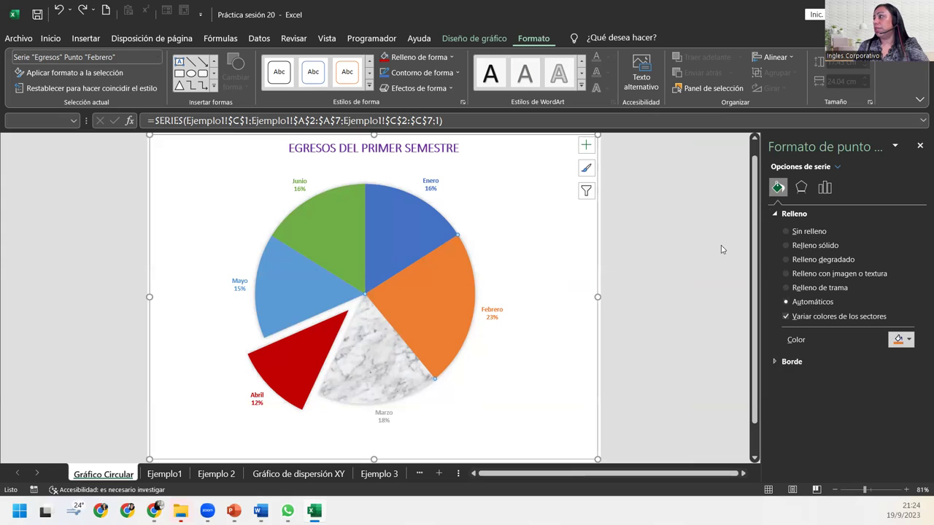
Step: Apply the Foco de luz superior - Énfasis 2 preset gradient to Febrero, keeping Tipo Radial
{"action": "left_click", "coordinate": [787, 261]}
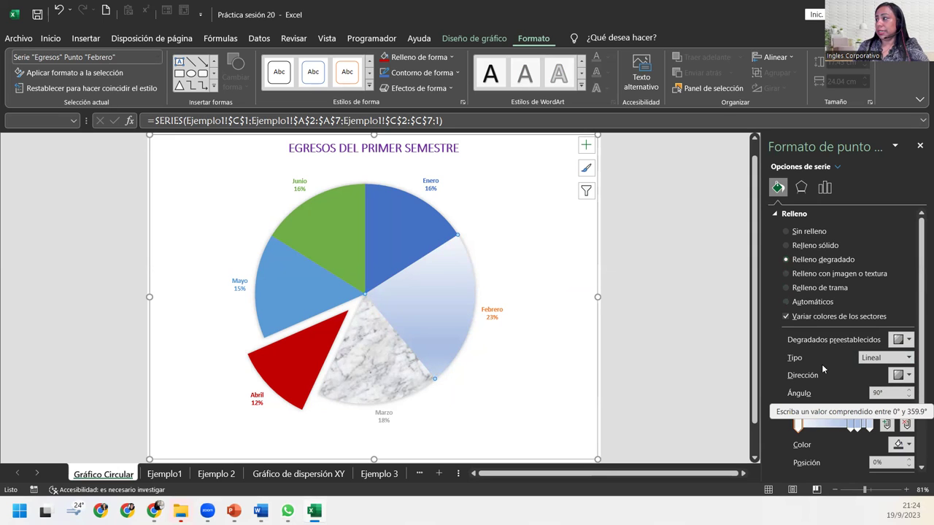
{"action": "scroll", "coordinate": [825, 373], "scroll_direction": "down", "scroll_amount": 2}
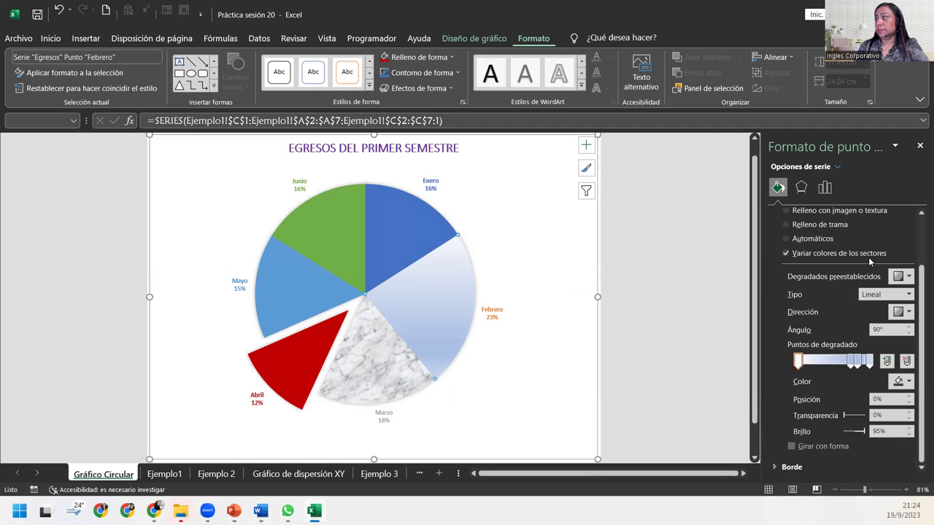
{"action": "left_click", "coordinate": [908, 276]}
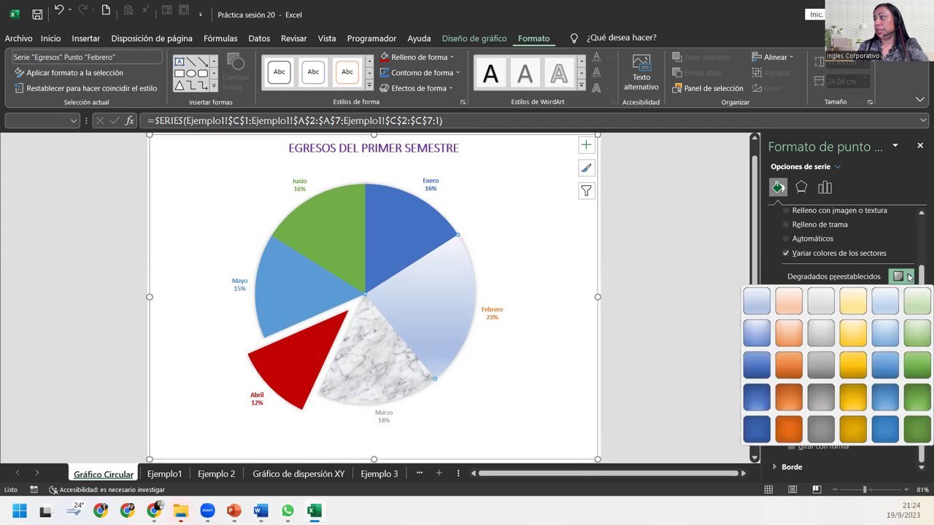
{"action": "left_click", "coordinate": [789, 334]}
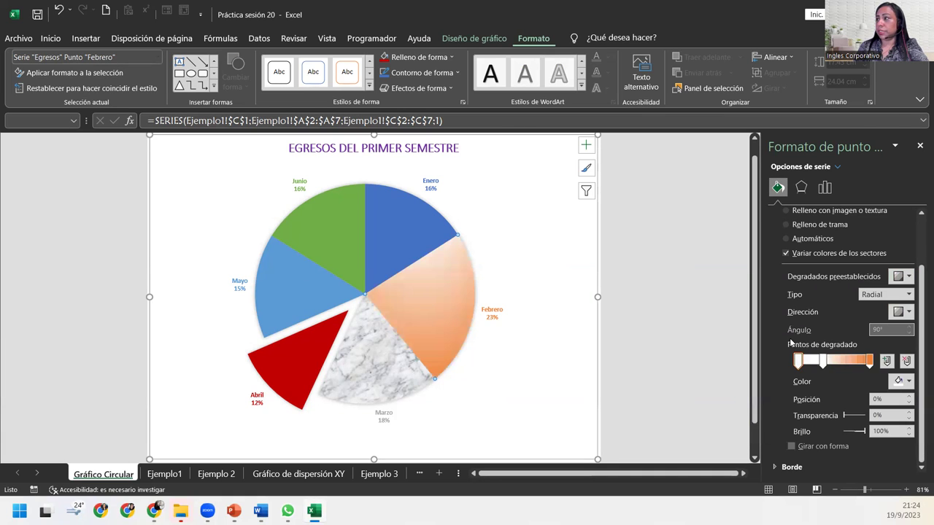
{"action": "left_click", "coordinate": [868, 362]}
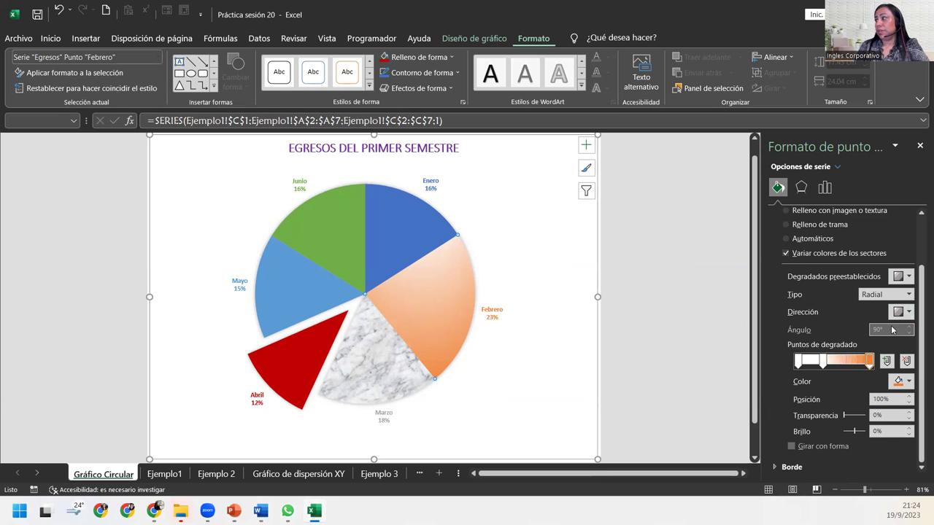
{"action": "left_click", "coordinate": [887, 295]}
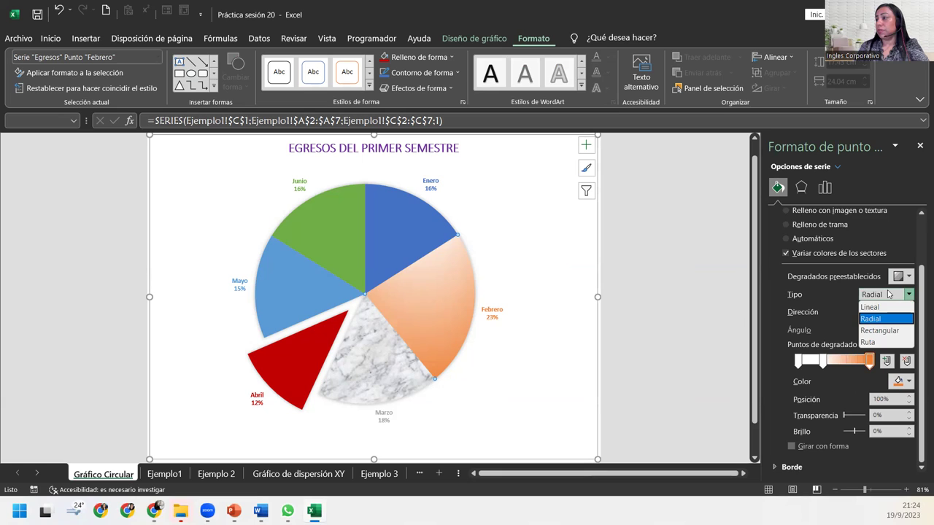
{"action": "left_click", "coordinate": [888, 294]}
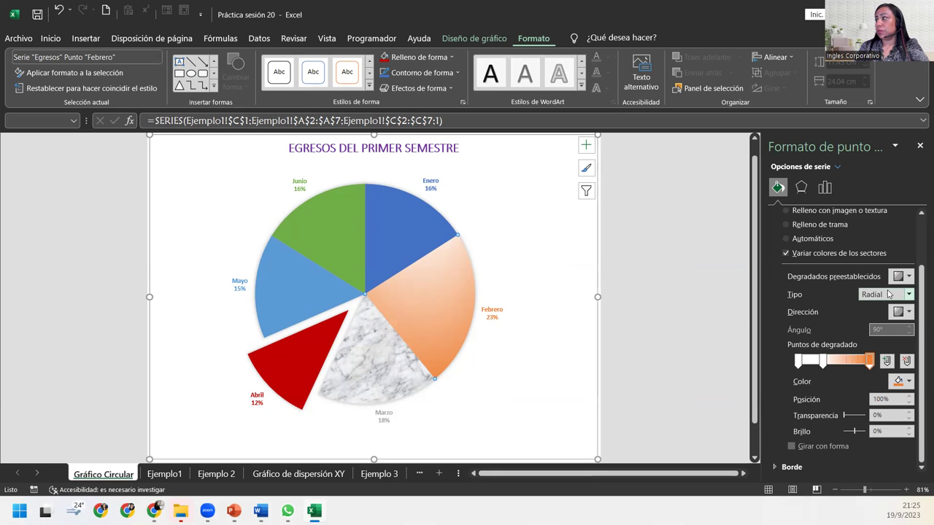
{"action": "mouse_move", "coordinate": [453, 288]}
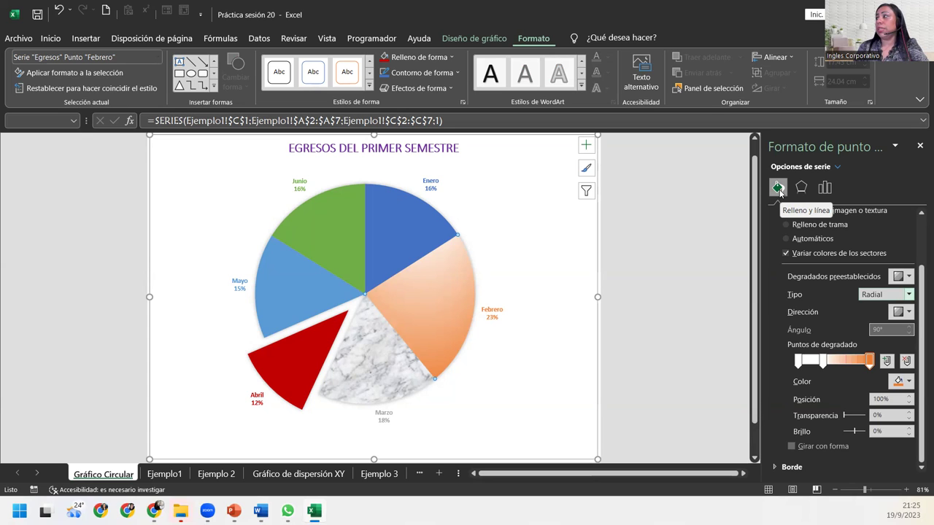
Step: Reapply the Foco de luz superior - Énfasis 2 preset with the gradient type left at Radial
{"action": "scroll", "coordinate": [844, 264], "scroll_direction": "up", "scroll_amount": 2}
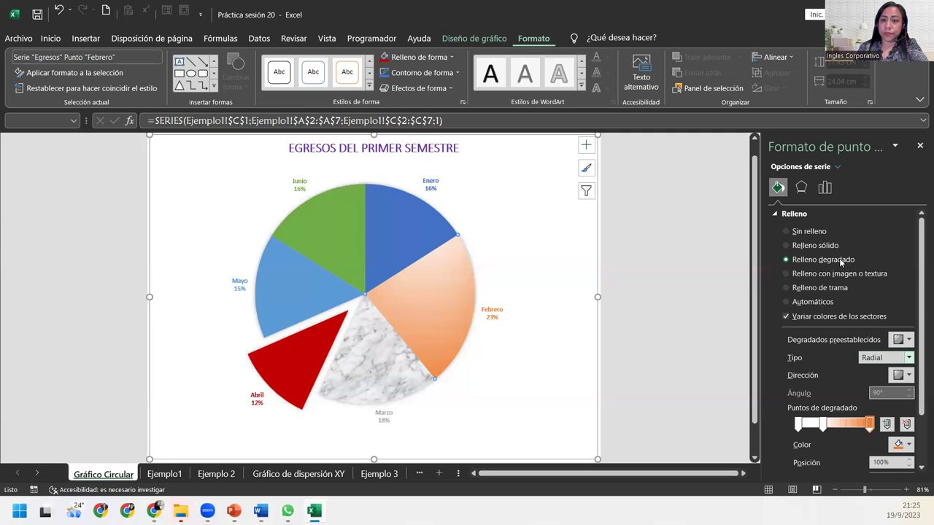
{"action": "scroll", "coordinate": [840, 262], "scroll_direction": "down", "scroll_amount": 2}
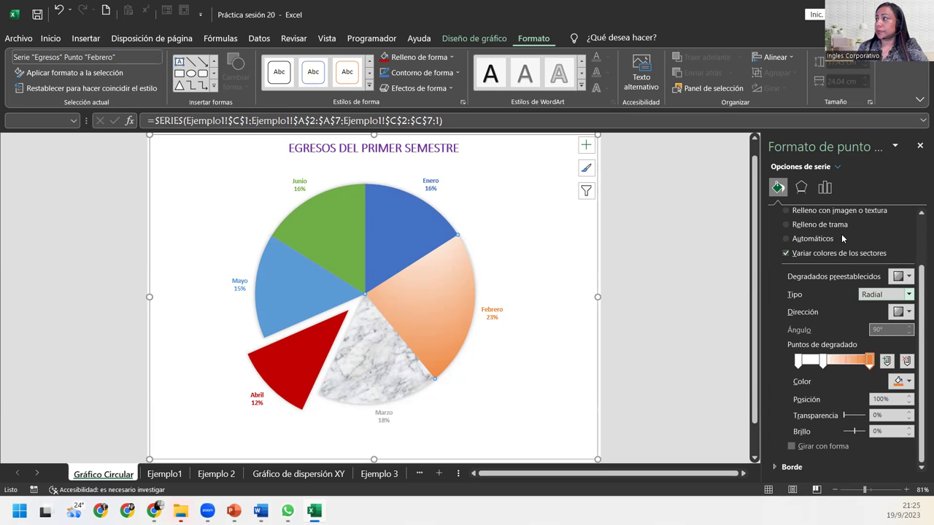
{"action": "left_click", "coordinate": [900, 275]}
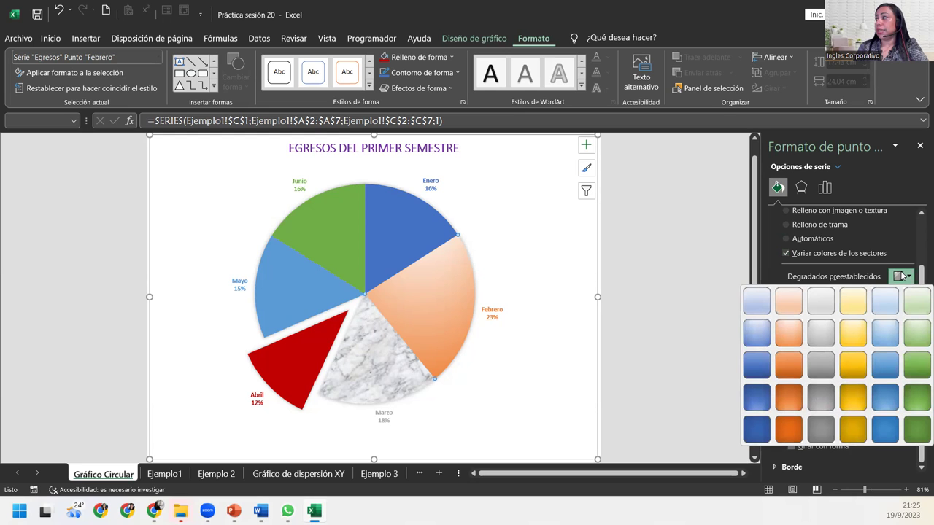
{"action": "left_click", "coordinate": [788, 336]}
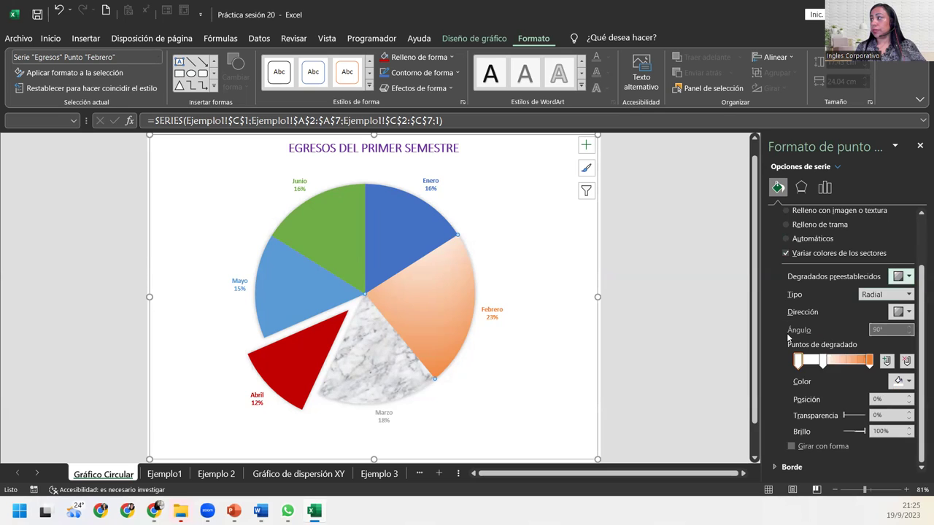
{"action": "left_click", "coordinate": [890, 295]}
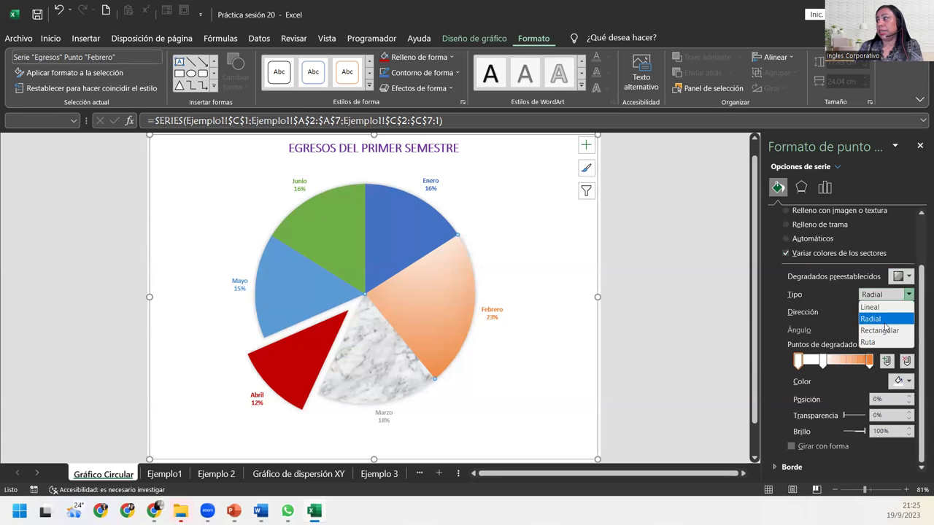
{"action": "left_click", "coordinate": [852, 325]}
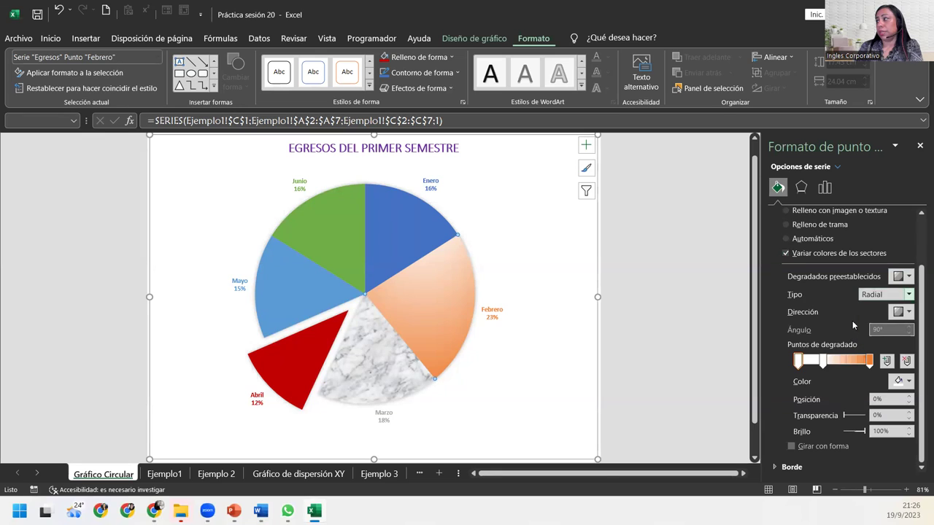
Step: Set the outermost gradient stop to a bright standard orange instead of dark brown
{"action": "left_click", "coordinate": [868, 361]}
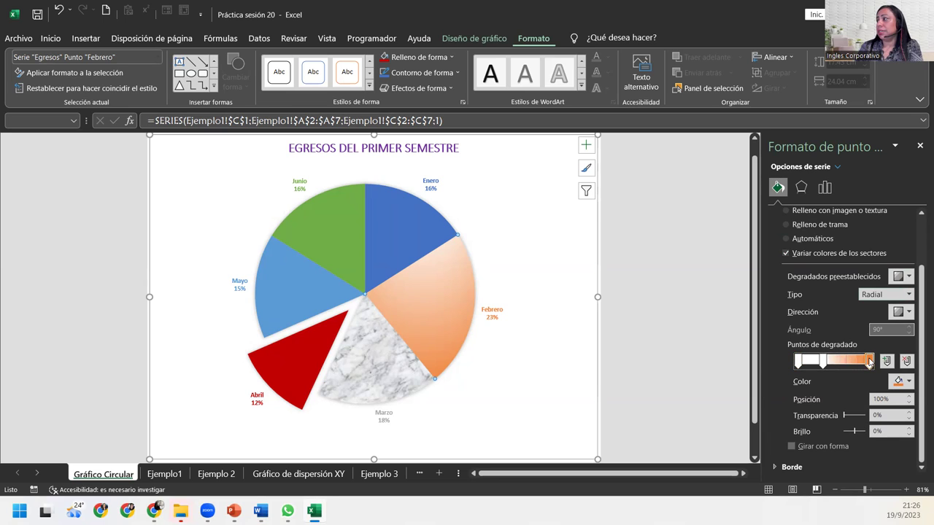
{"action": "left_click", "coordinate": [908, 381]}
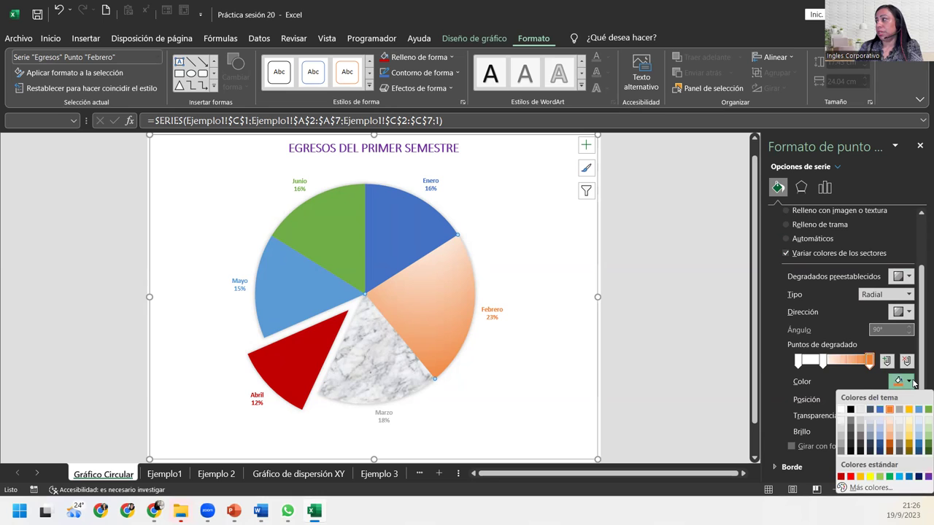
{"action": "left_click", "coordinate": [890, 454]}
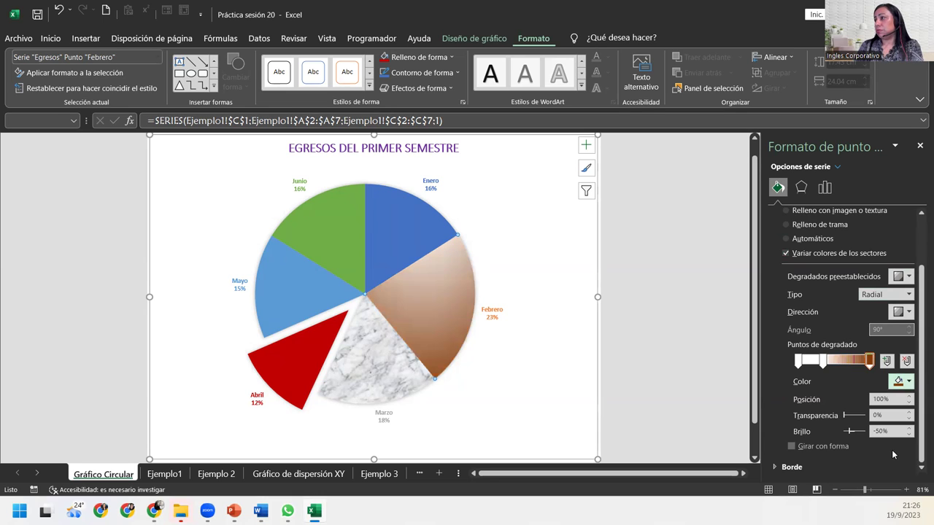
{"action": "left_click", "coordinate": [909, 381]}
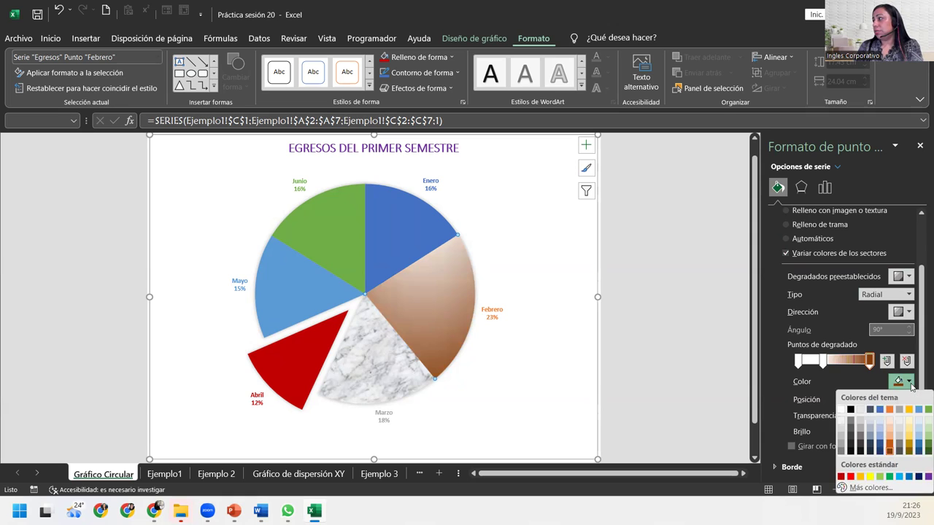
{"action": "left_click", "coordinate": [865, 488]}
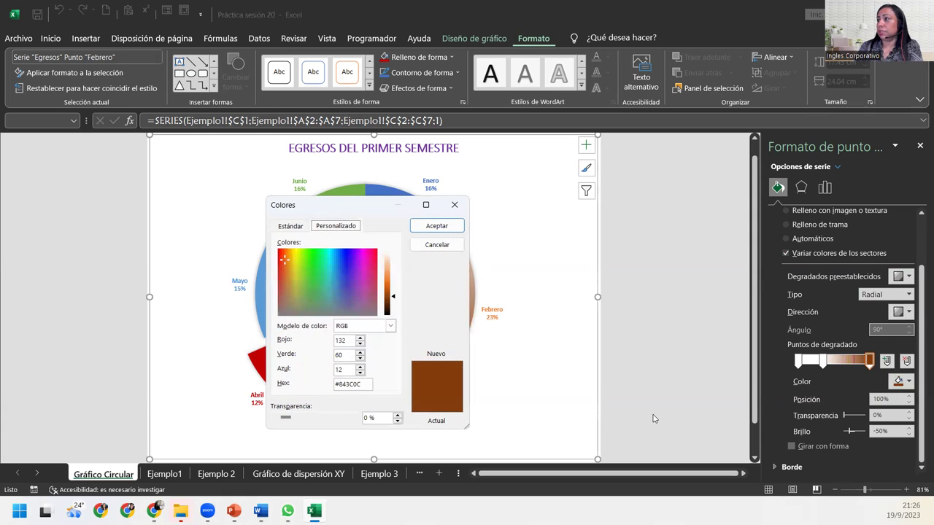
{"action": "left_click", "coordinate": [294, 227]}
{"action": "left_click", "coordinate": [330, 311]}
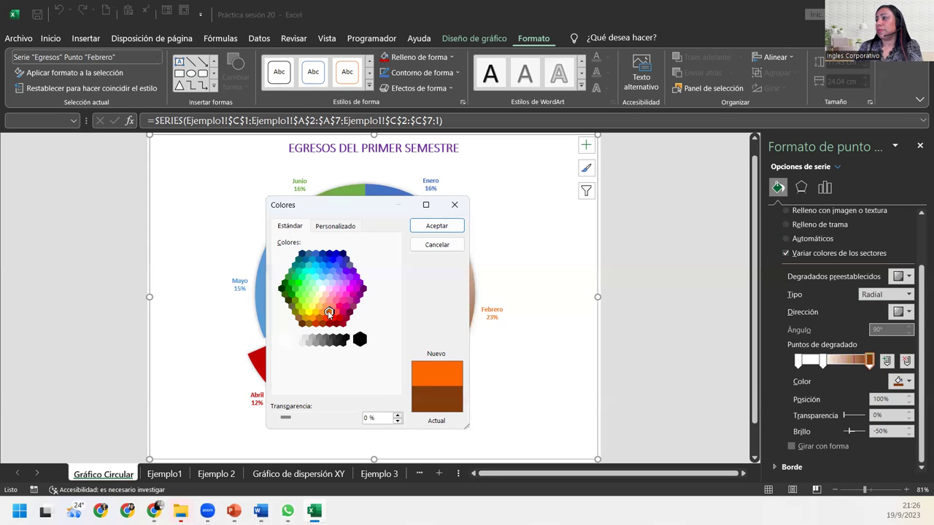
{"action": "left_click", "coordinate": [435, 226]}
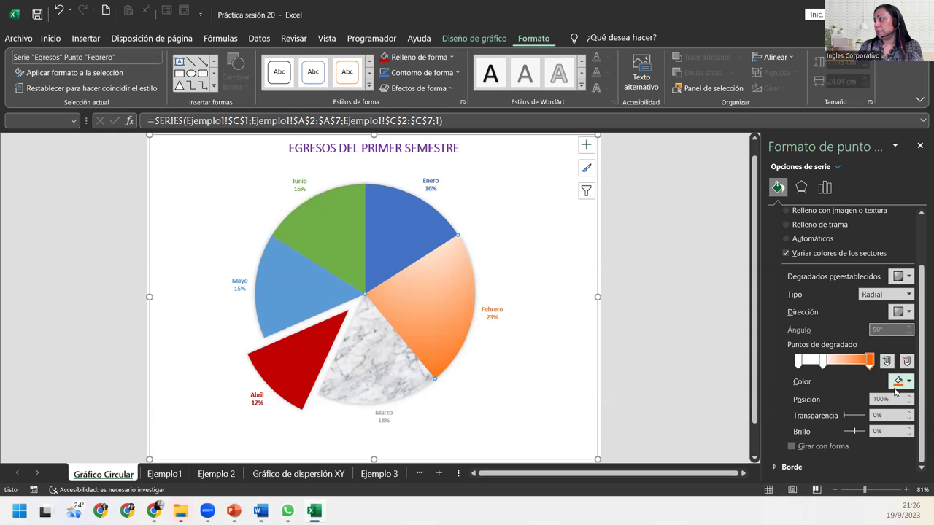
Step: Select the middle gradient stop and set its Posición to 50%
{"action": "left_click", "coordinate": [822, 361]}
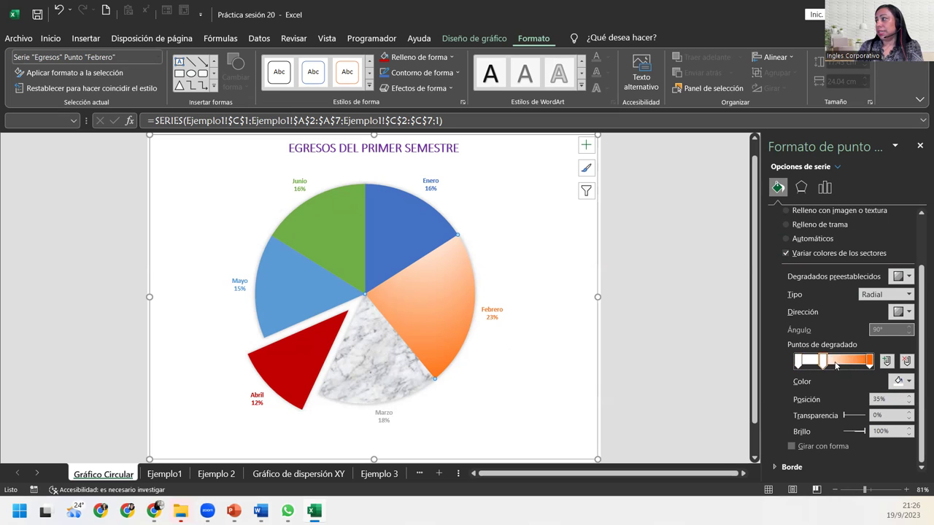
{"action": "mouse_move", "coordinate": [823, 362]}
{"action": "left_mouse_down"}
{"action": "mouse_move", "coordinate": [866, 364]}
{"action": "mouse_move", "coordinate": [816, 365]}
{"action": "mouse_move", "coordinate": [837, 367]}
{"action": "left_mouse_up"}
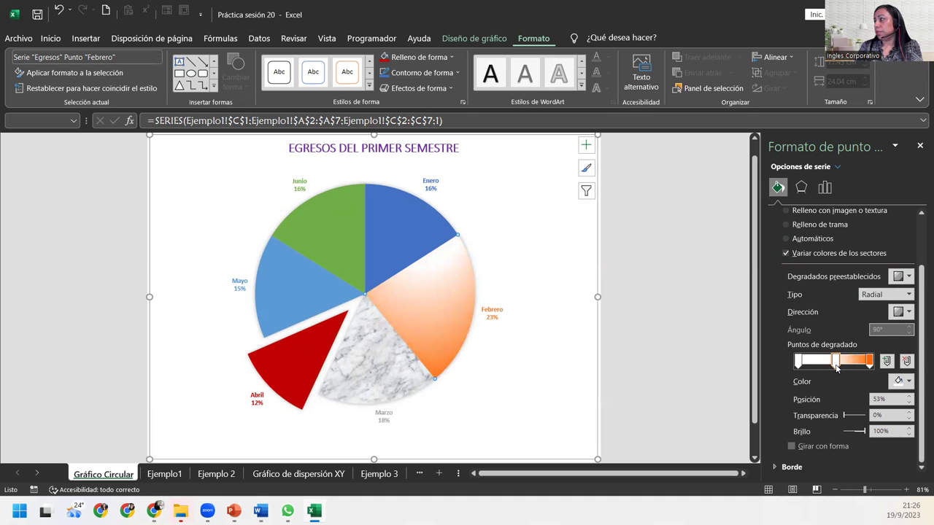
{"action": "left_click", "coordinate": [909, 402]}
{"action": "left_click", "coordinate": [909, 403]}
{"action": "left_click", "coordinate": [911, 403]}
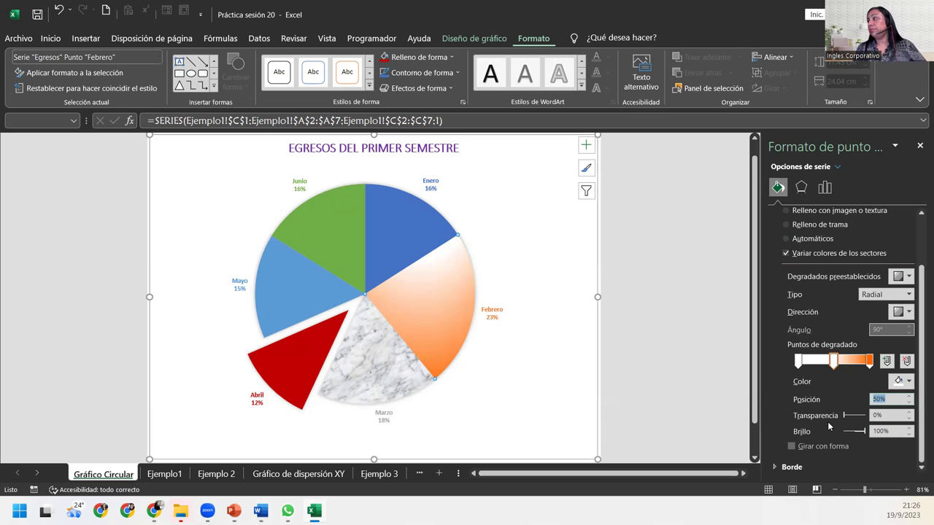
Step: Give the middle gradient stop a pale light orange from Más colores
{"action": "left_click", "coordinate": [909, 381]}
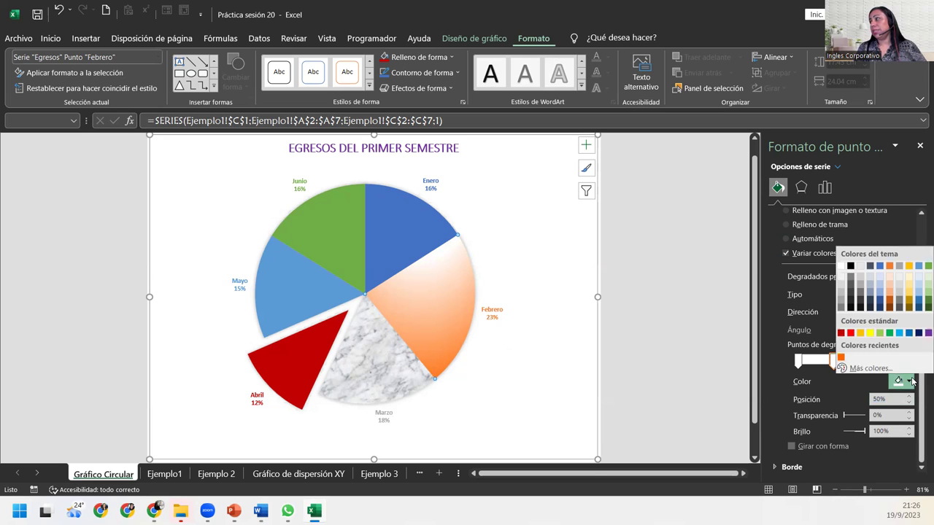
{"action": "left_click", "coordinate": [890, 276]}
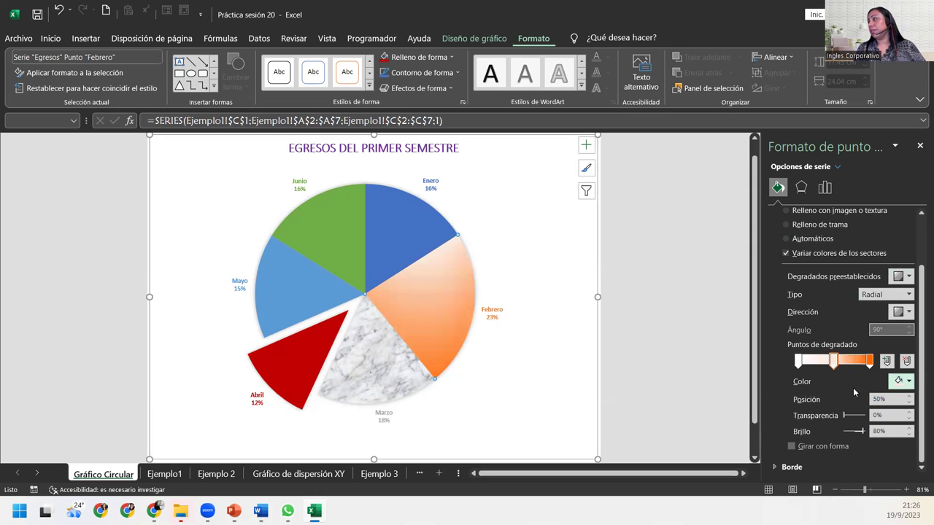
{"action": "left_click", "coordinate": [910, 382]}
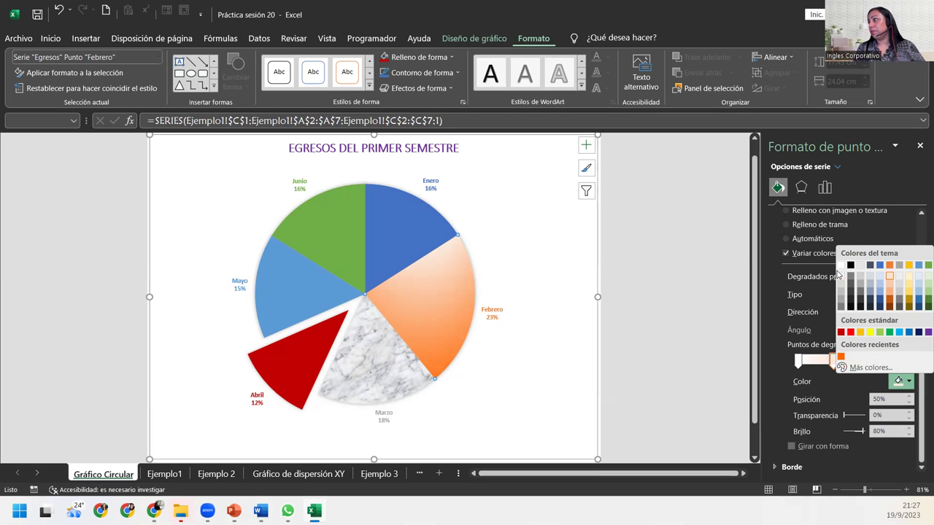
{"action": "left_click", "coordinate": [868, 367]}
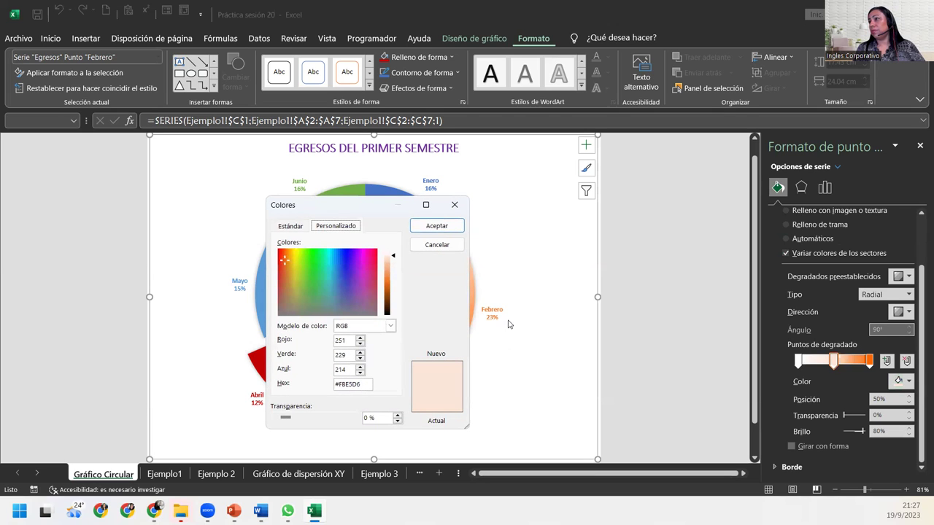
{"action": "left_click", "coordinate": [289, 228]}
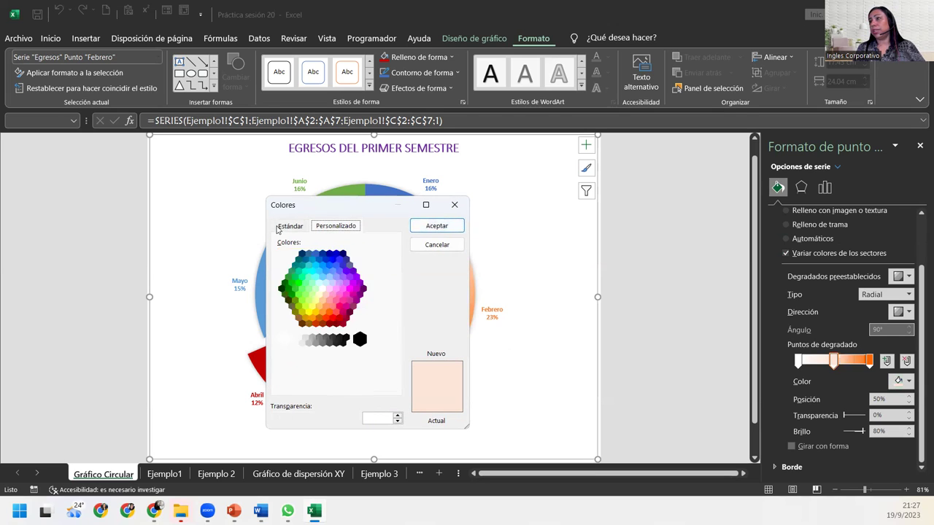
{"action": "left_click", "coordinate": [326, 305]}
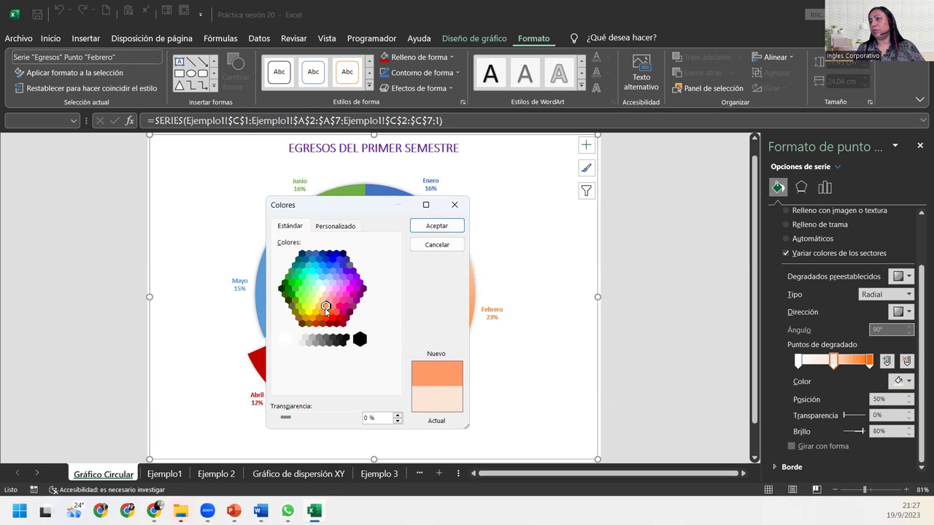
{"action": "left_click", "coordinate": [329, 311]}
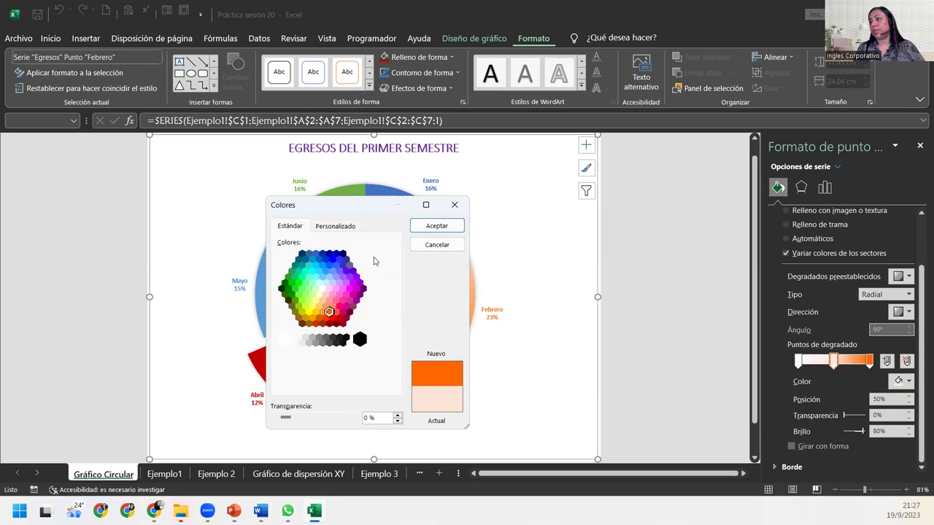
{"action": "left_click", "coordinate": [333, 227]}
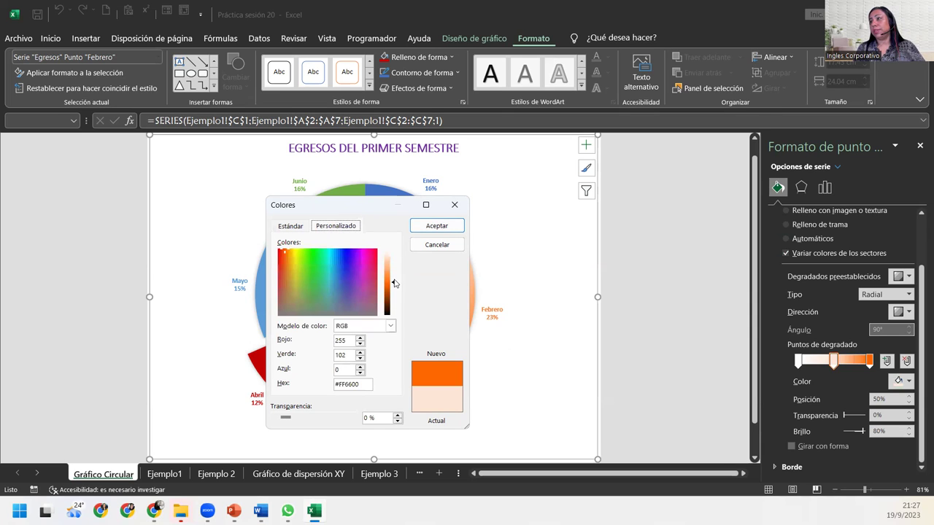
{"action": "left_click_drag", "start_coordinate": [394, 283], "coordinate": [402, 257]}
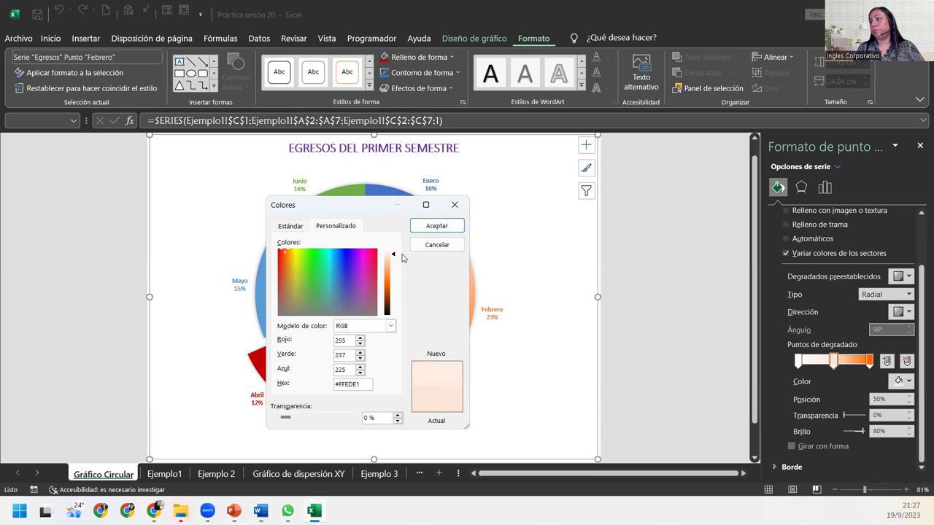
{"action": "left_click", "coordinate": [436, 225]}
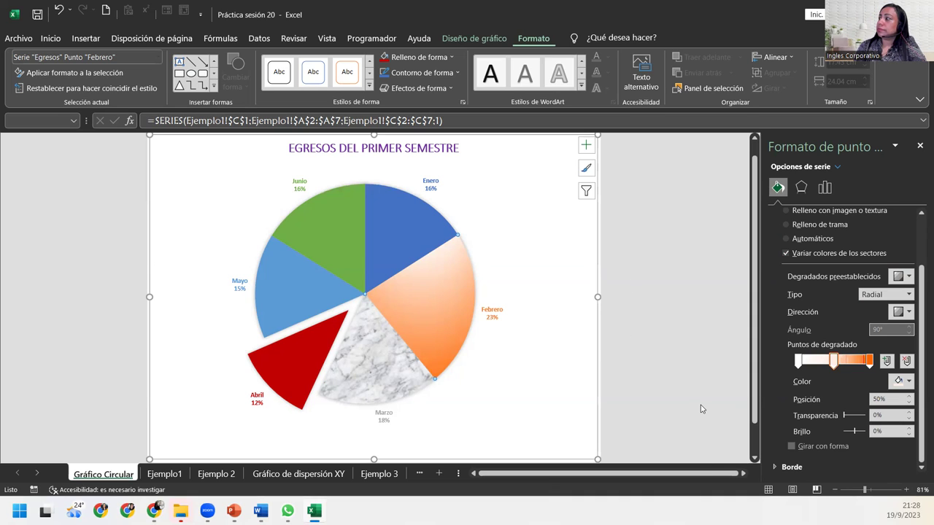
Step: Switch the Enero slice to a pattern fill, trying blue and light grid patterns
{"action": "left_click", "coordinate": [393, 250]}
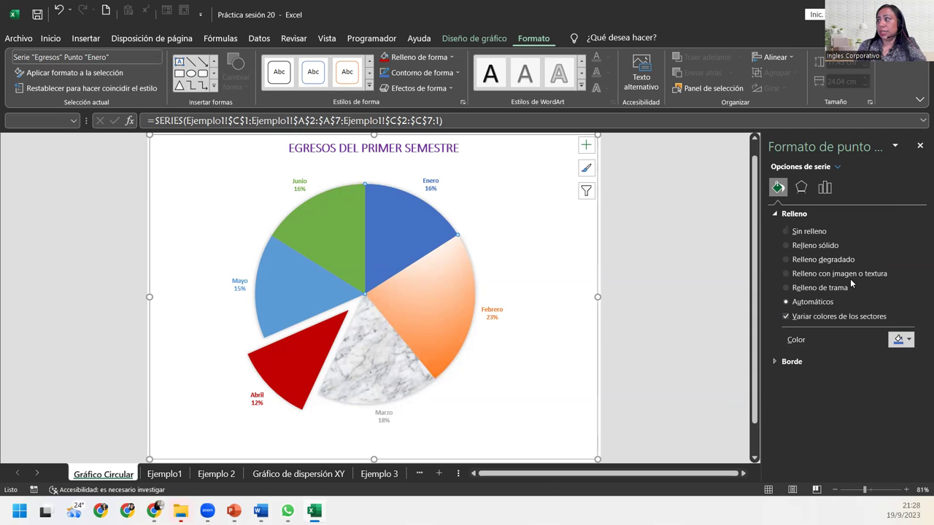
{"action": "left_click", "coordinate": [786, 288]}
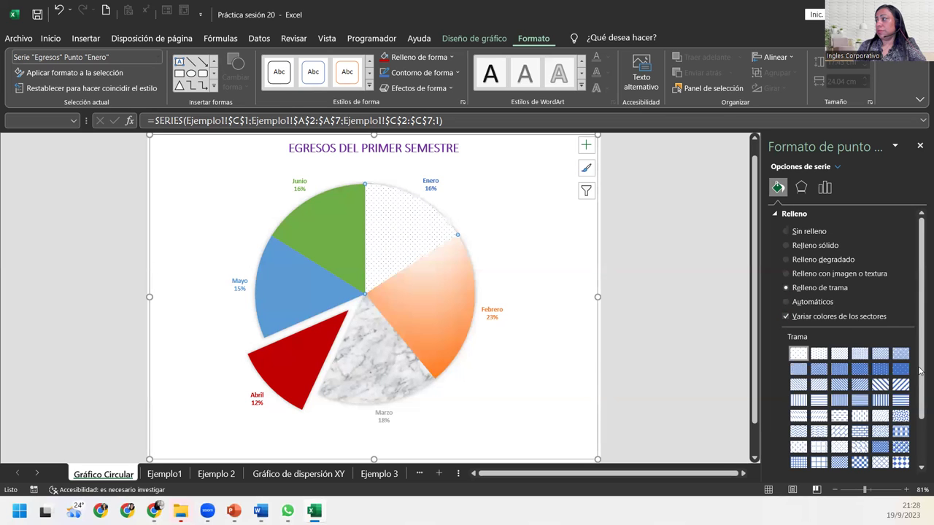
{"action": "scroll", "coordinate": [920, 446], "scroll_direction": "down", "scroll_amount": 2}
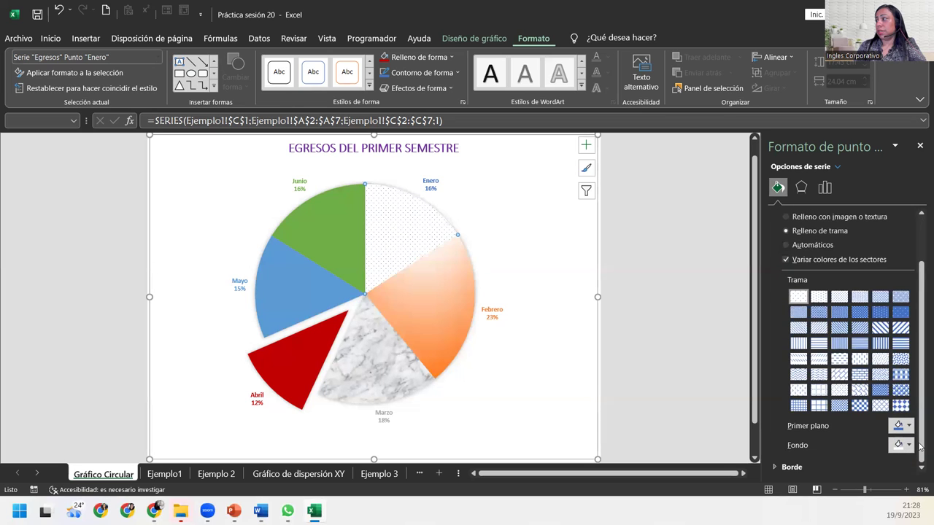
{"action": "left_click", "coordinate": [881, 391]}
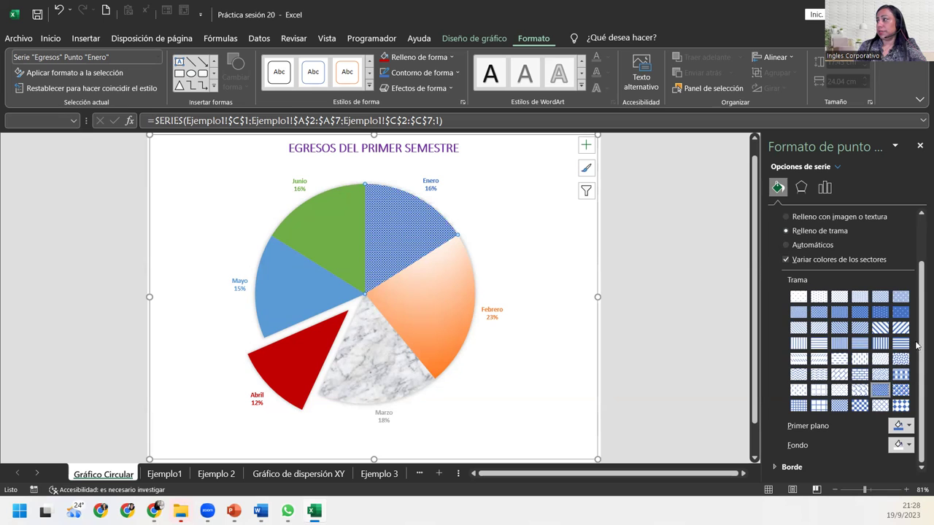
{"action": "left_click", "coordinate": [799, 407]}
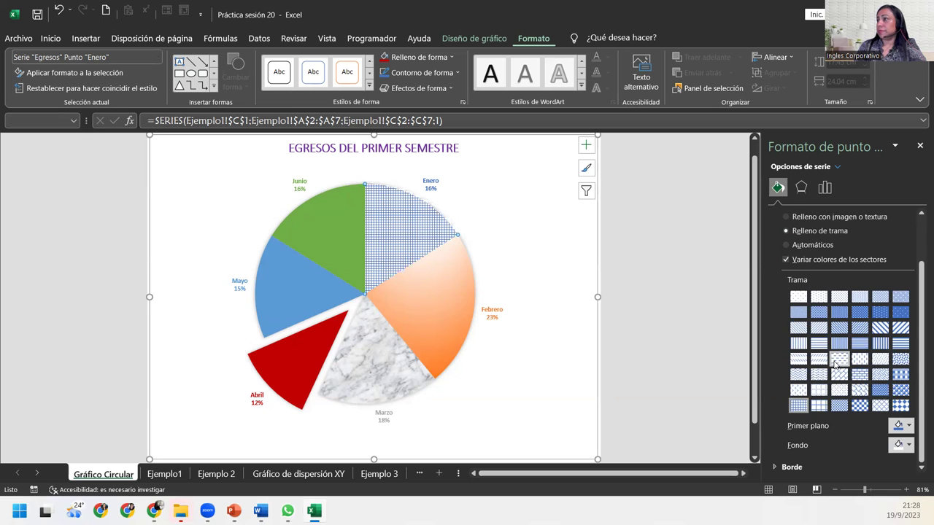
{"action": "scroll", "coordinate": [839, 361], "scroll_direction": "up", "scroll_amount": 2}
Step: Try several stripe patterns on Enero, then settle on a blue dotted pattern
{"action": "left_click", "coordinate": [799, 400]}
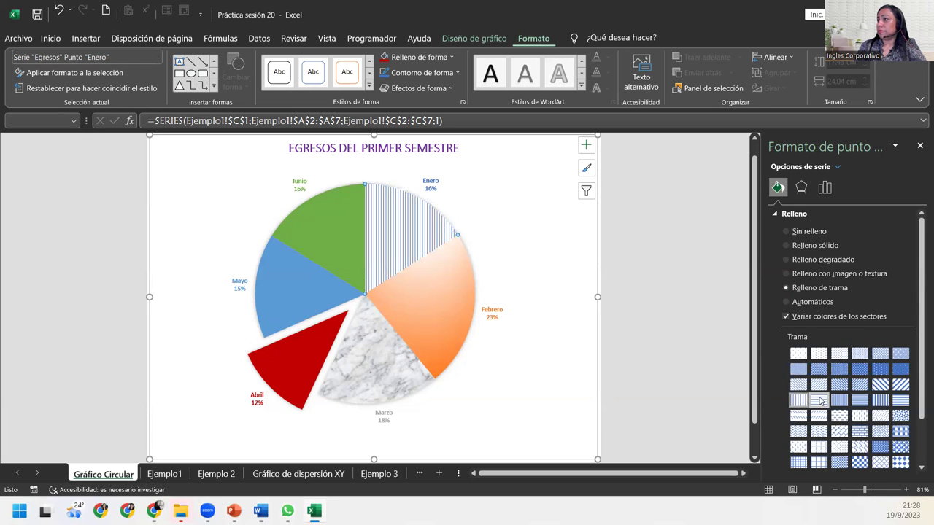
{"action": "left_click", "coordinate": [818, 400]}
{"action": "left_click", "coordinate": [839, 401]}
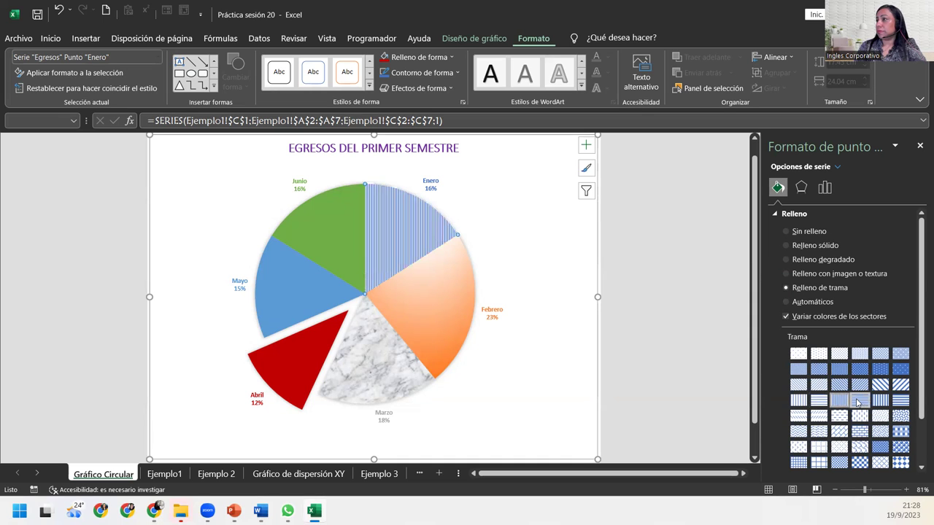
{"action": "left_click", "coordinate": [860, 401]}
{"action": "left_click", "coordinate": [881, 400]}
{"action": "left_click", "coordinate": [900, 401]}
{"action": "left_click", "coordinate": [881, 401]}
{"action": "left_click", "coordinate": [860, 369]}
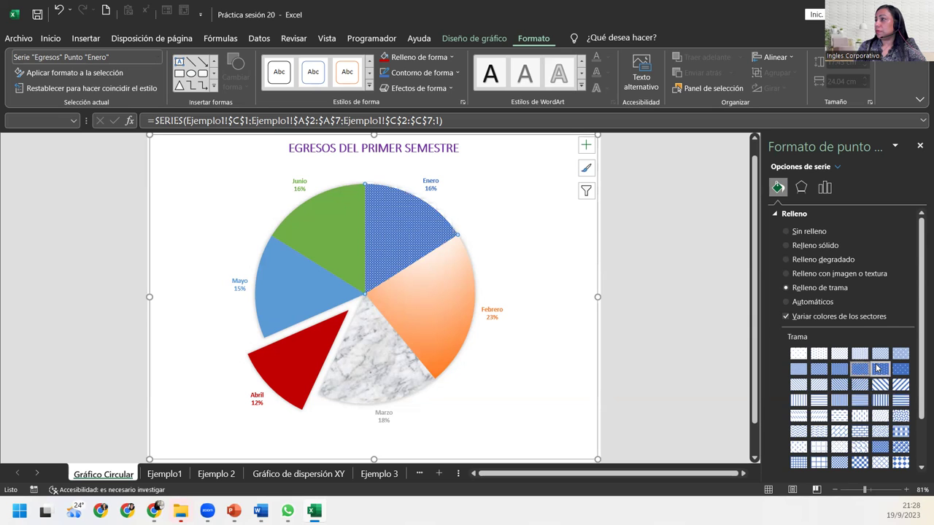
{"action": "left_click", "coordinate": [880, 370]}
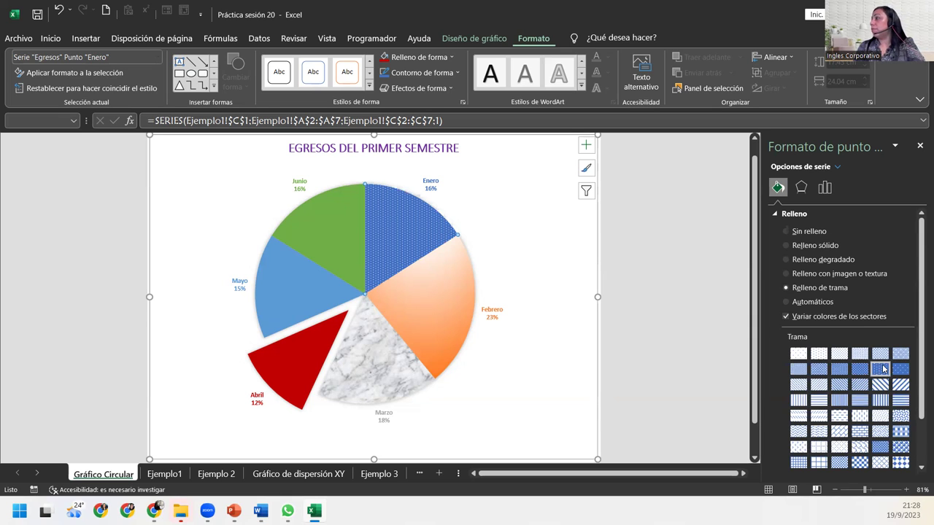
{"action": "left_click", "coordinate": [898, 370]}
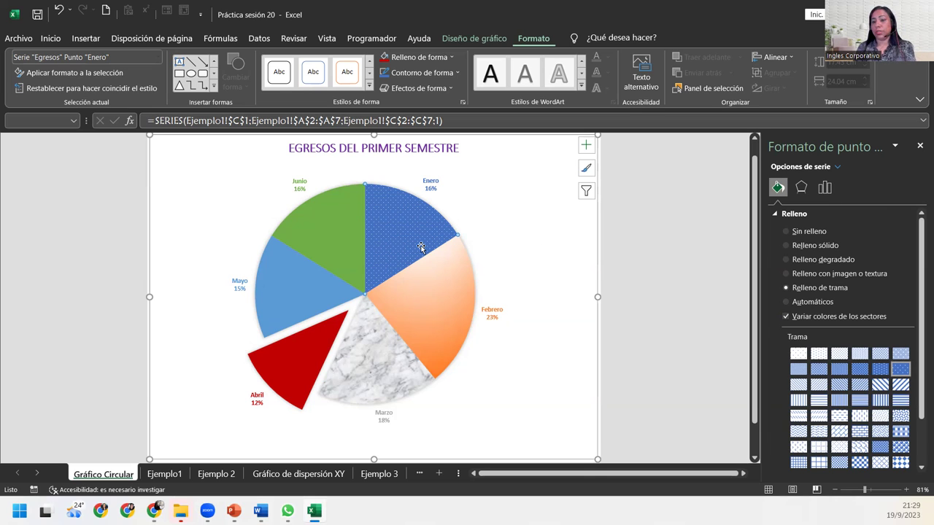
Step: Select the Junio slice and give it a picture or texture fill (beige papyrus texture)
{"action": "left_click", "coordinate": [328, 233]}
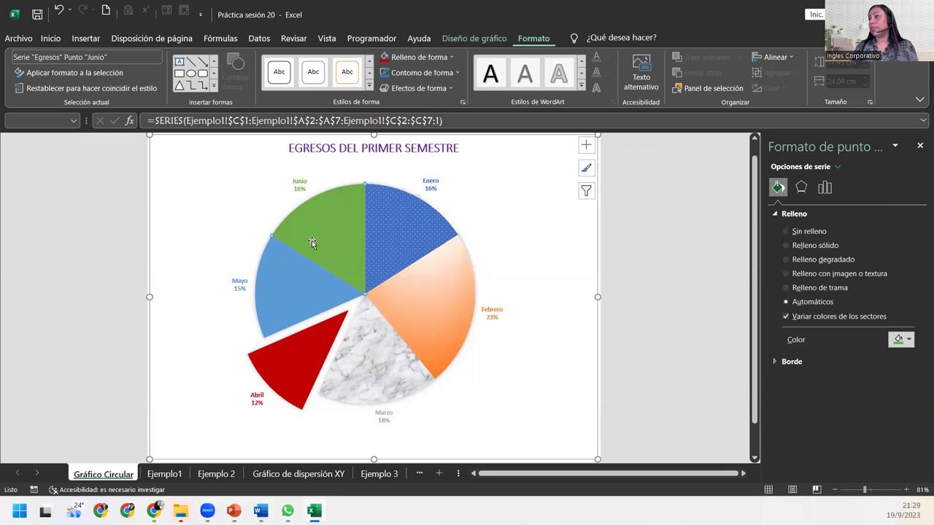
{"action": "mouse_move", "coordinate": [312, 244]}
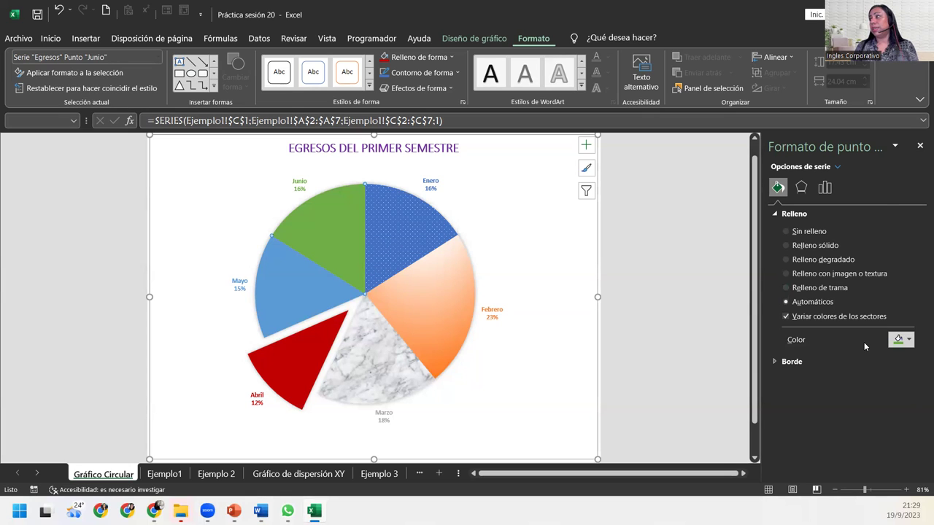
{"action": "left_click", "coordinate": [801, 280]}
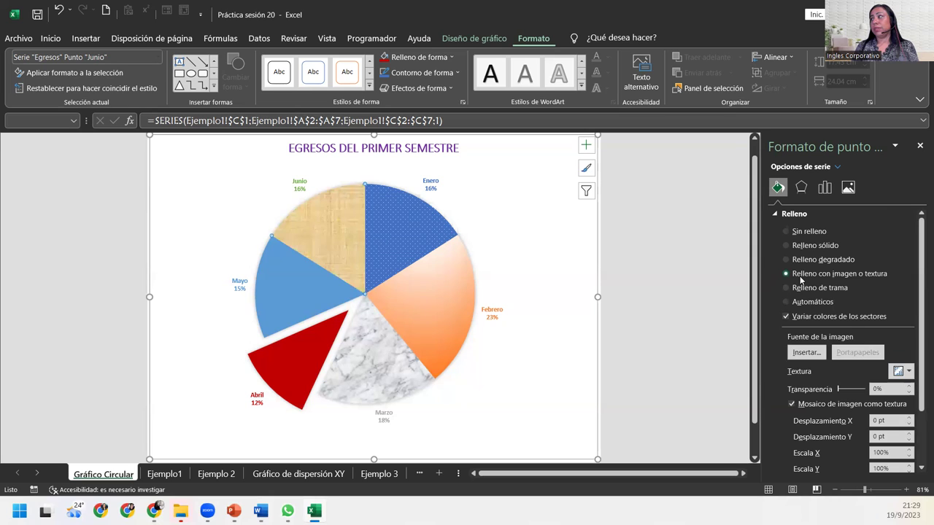
Step: Search online images for 'fondo verde con amarillo' as the Junio slice's picture source
{"action": "left_click", "coordinate": [807, 353]}
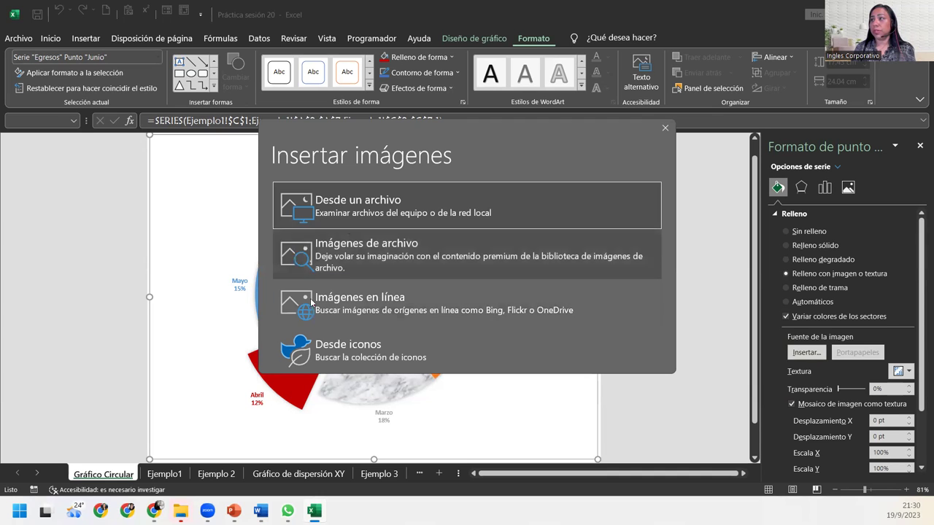
{"action": "left_click", "coordinate": [355, 305]}
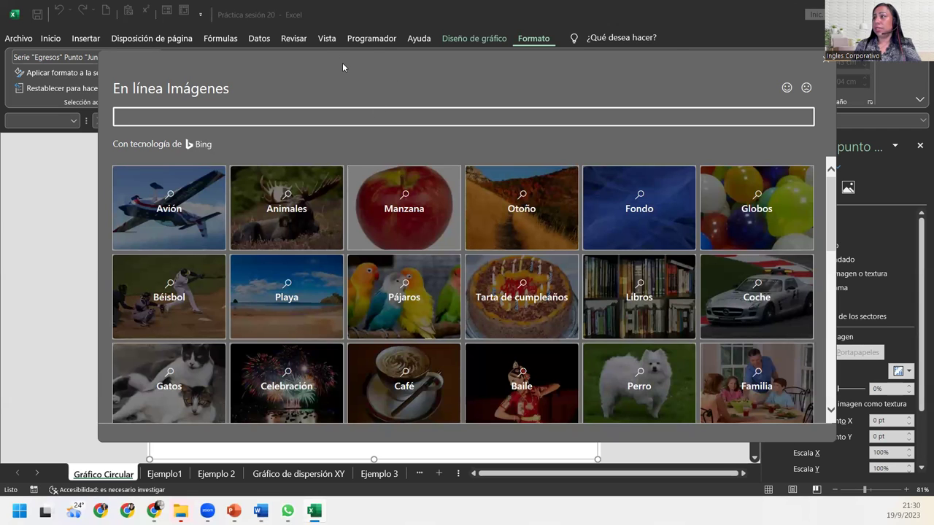
{"action": "left_click_drag", "start_coordinate": [343, 64], "coordinate": [221, 71]}
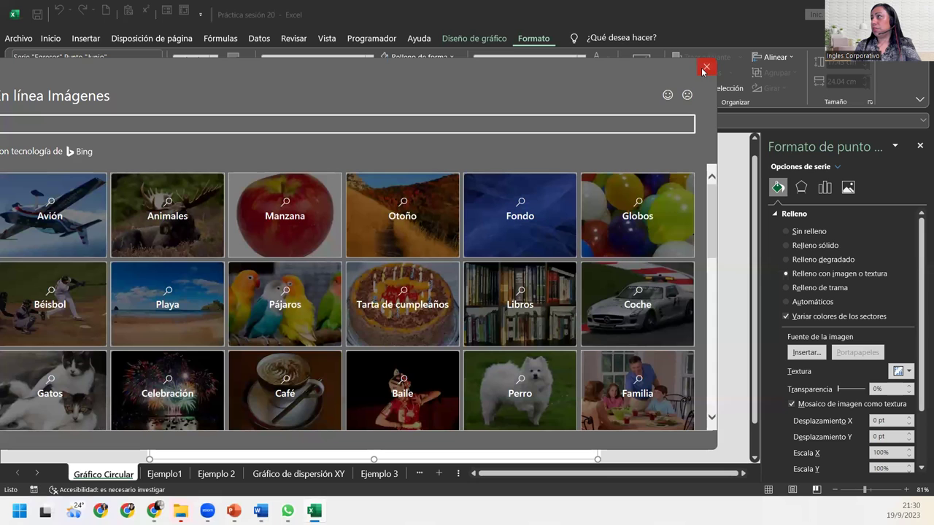
{"action": "left_click_drag", "start_coordinate": [451, 75], "coordinate": [528, 83]}
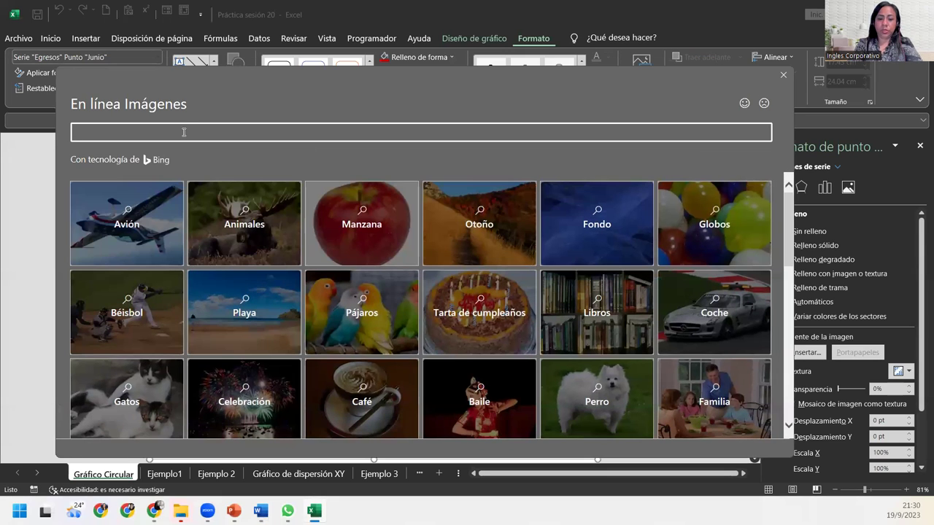
{"action": "type", "text": "fondo verde con"}
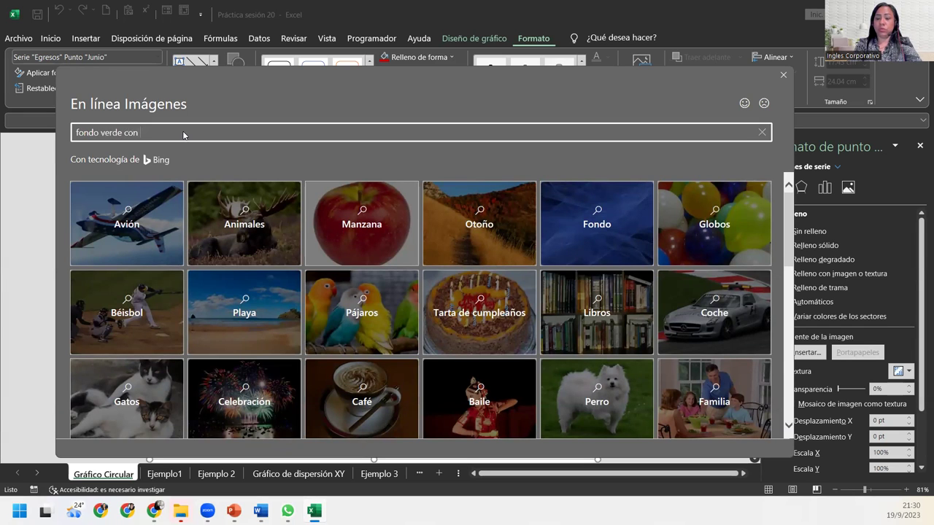
{"action": "type", "text": " amarillo"}
{"action": "key", "text": "Return"}
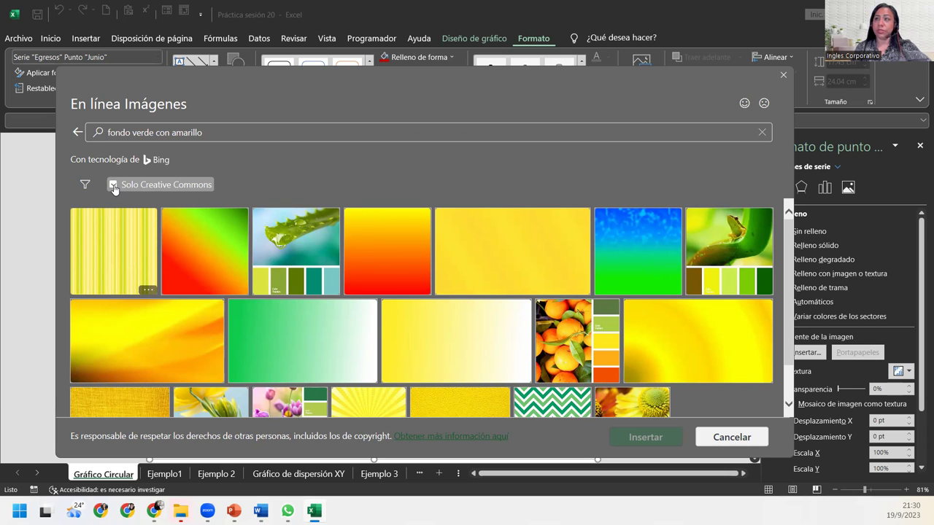
Step: Show all results beyond Creative Commons and insert the green-yellow glow image into Junio
{"action": "left_click", "coordinate": [113, 187]}
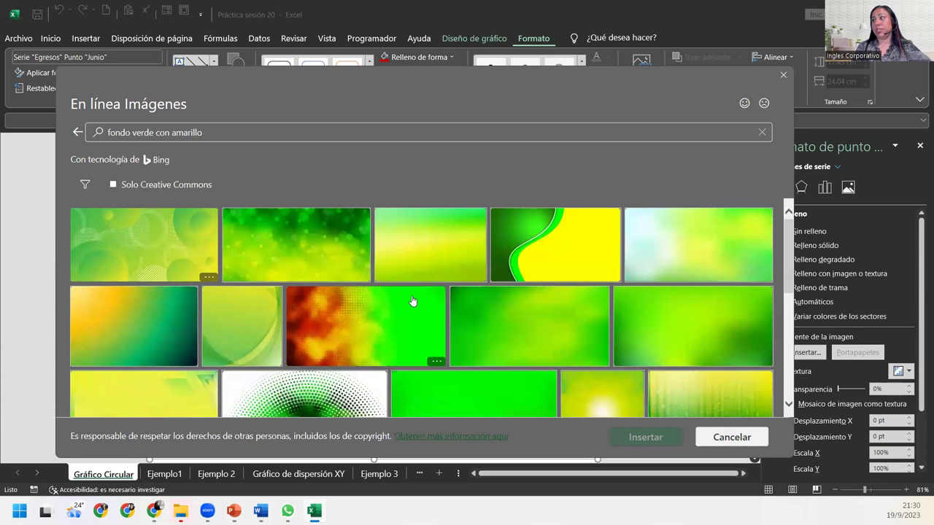
{"action": "scroll", "coordinate": [591, 279], "scroll_direction": "down", "scroll_amount": 6}
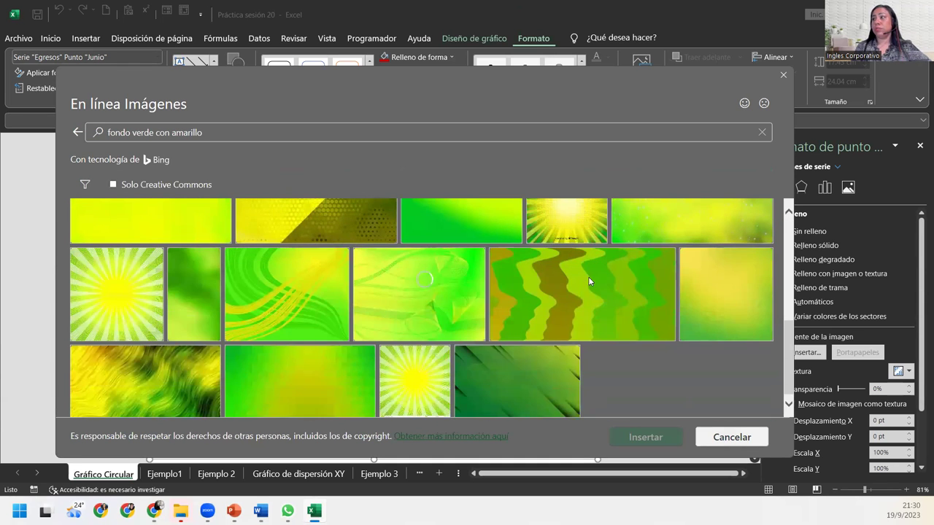
{"action": "scroll", "coordinate": [591, 281], "scroll_direction": "down", "scroll_amount": 6}
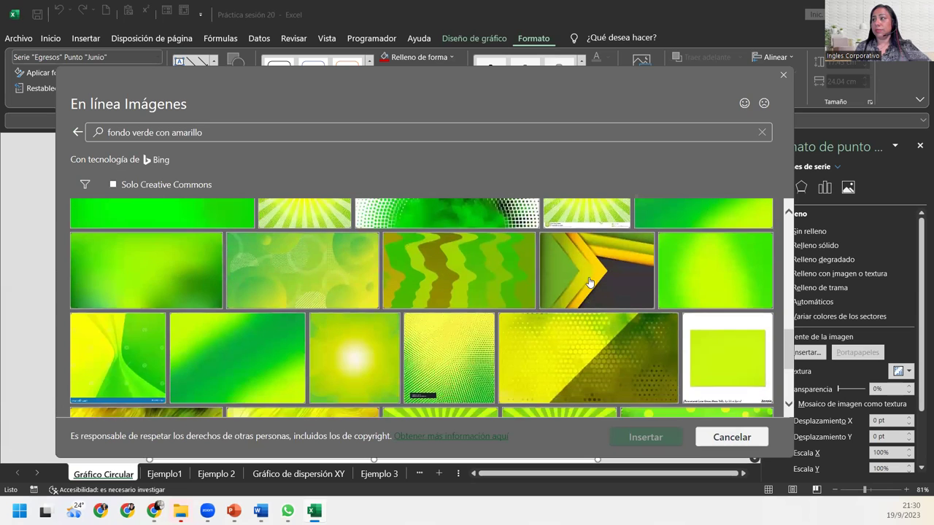
{"action": "scroll", "coordinate": [590, 282], "scroll_direction": "down", "scroll_amount": 3}
{"action": "scroll", "coordinate": [590, 282], "scroll_direction": "up", "scroll_amount": 6}
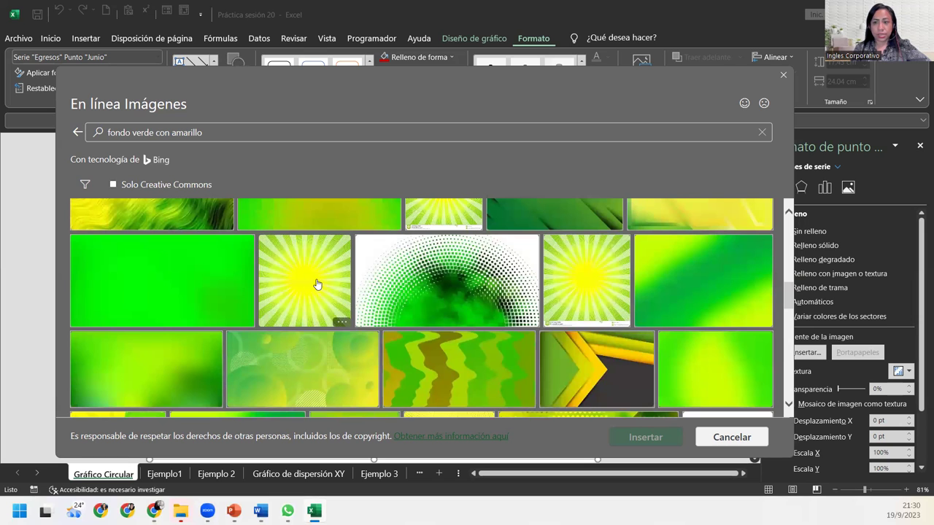
{"action": "scroll", "coordinate": [659, 364], "scroll_direction": "down", "scroll_amount": 6}
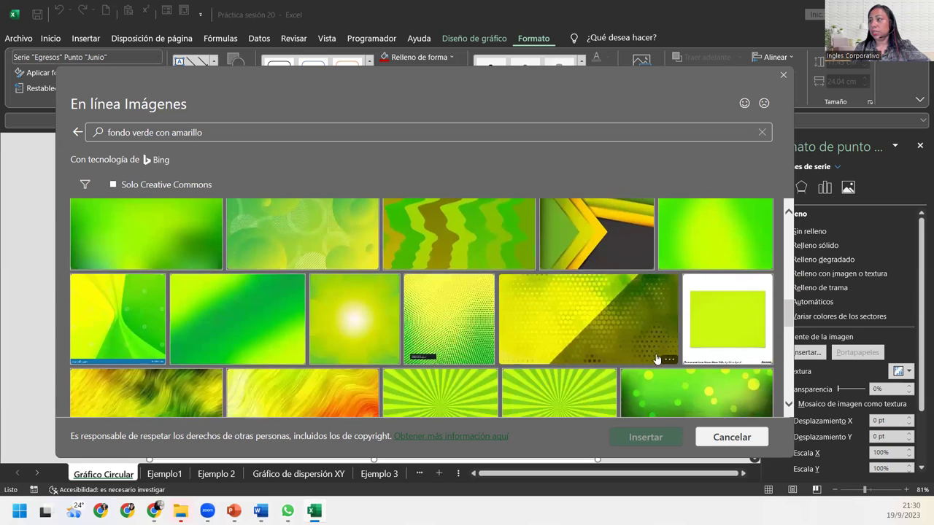
{"action": "scroll", "coordinate": [657, 356], "scroll_direction": "down", "scroll_amount": 1}
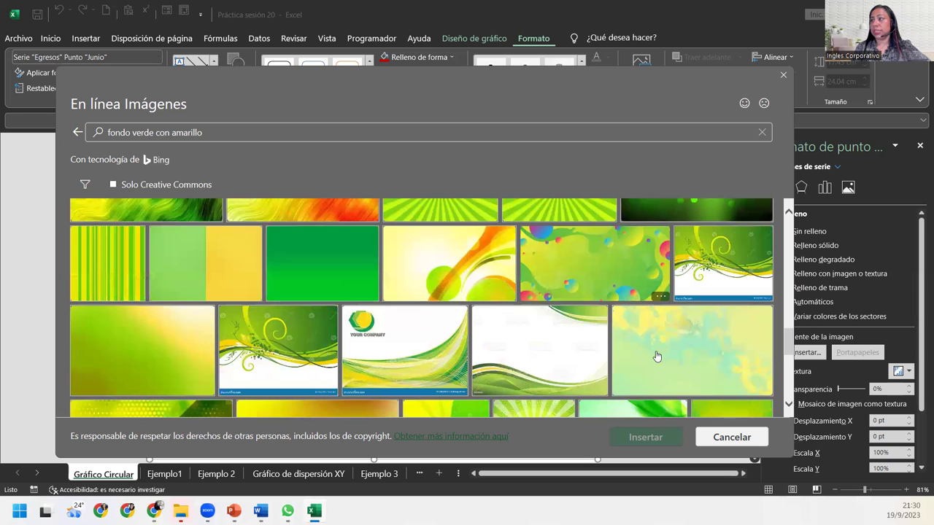
{"action": "scroll", "coordinate": [656, 356], "scroll_direction": "down", "scroll_amount": 1}
{"action": "scroll", "coordinate": [656, 356], "scroll_direction": "down", "scroll_amount": 1}
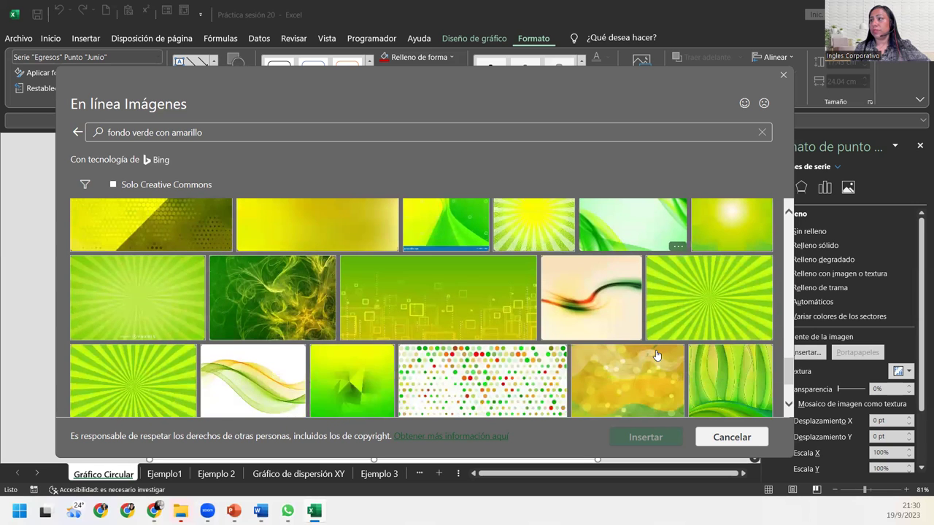
{"action": "scroll", "coordinate": [656, 355], "scroll_direction": "down", "scroll_amount": 1}
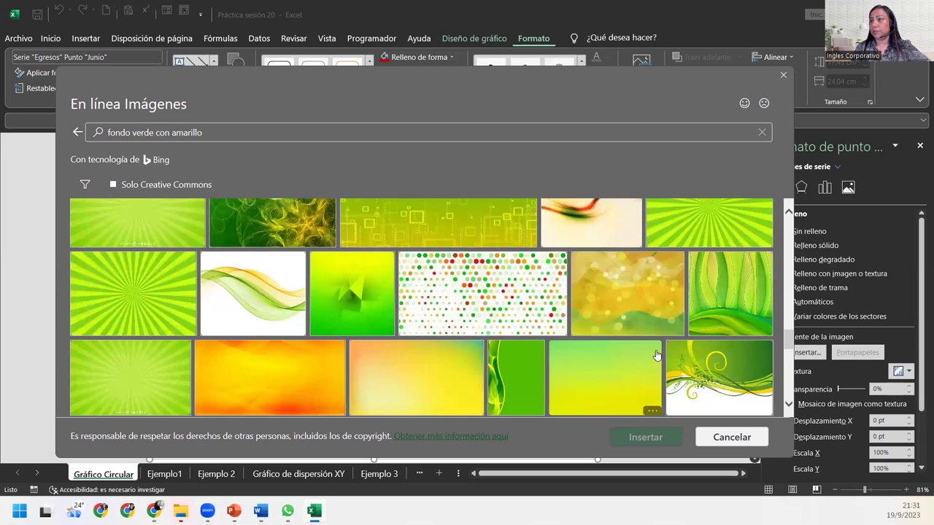
{"action": "scroll", "coordinate": [655, 355], "scroll_direction": "up", "scroll_amount": 3}
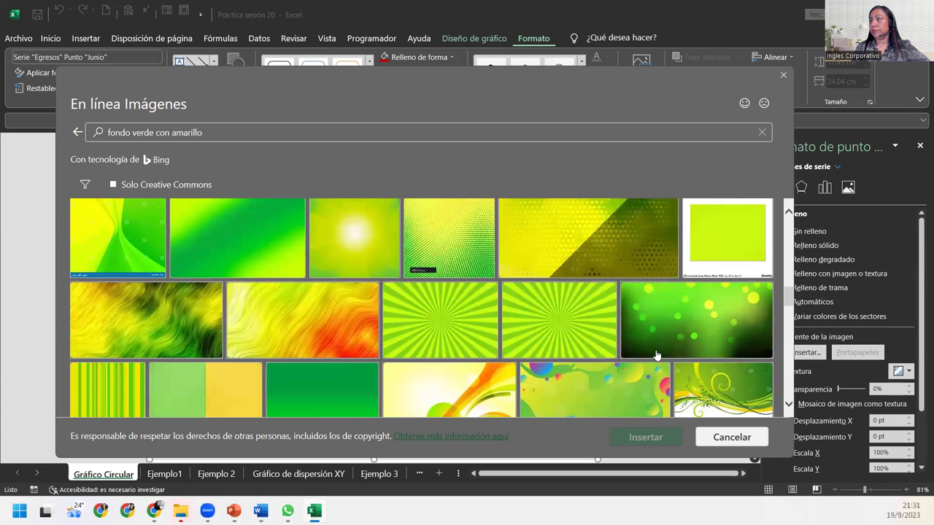
{"action": "scroll", "coordinate": [656, 356], "scroll_direction": "down", "scroll_amount": 3}
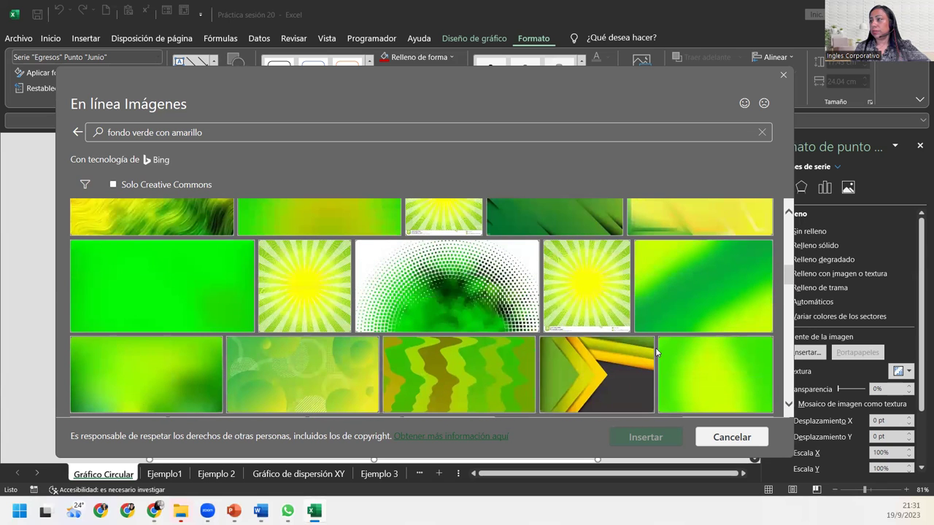
{"action": "scroll", "coordinate": [656, 353], "scroll_direction": "down", "scroll_amount": 1}
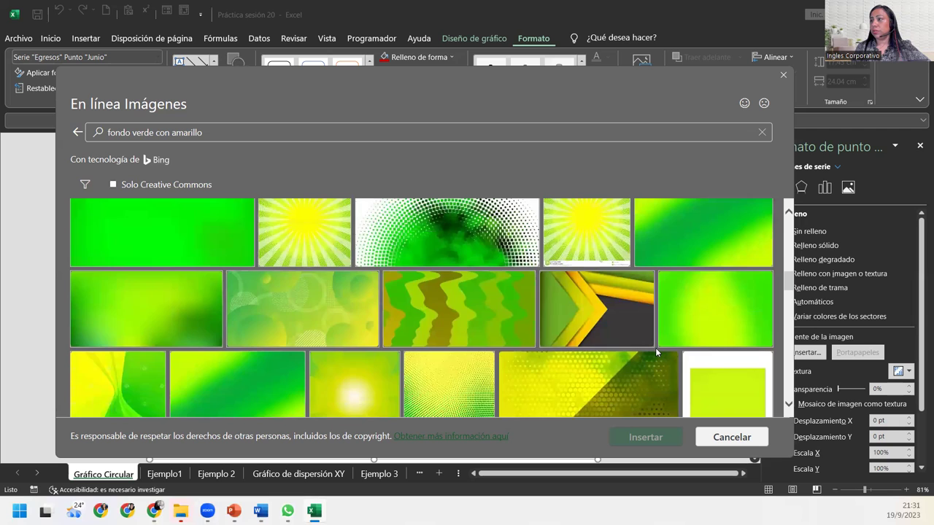
{"action": "scroll", "coordinate": [656, 353], "scroll_direction": "up", "scroll_amount": 3}
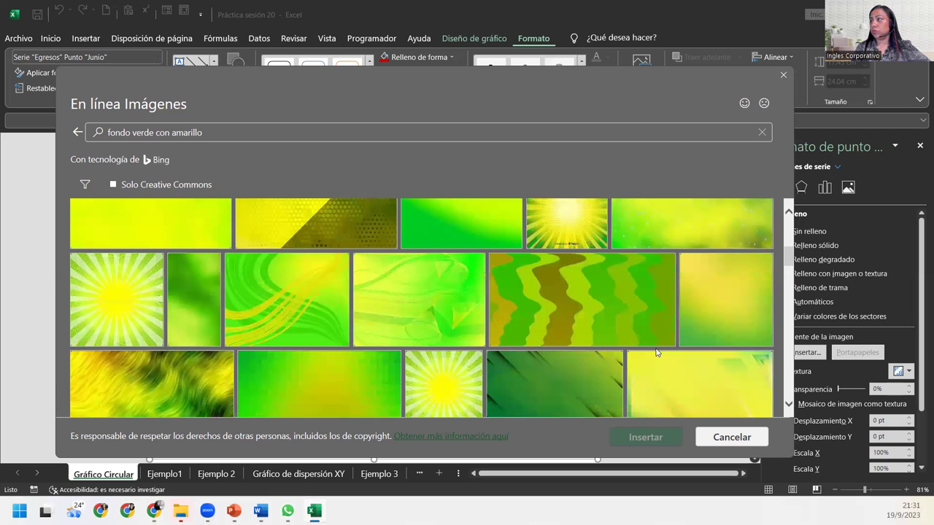
{"action": "scroll", "coordinate": [656, 354], "scroll_direction": "down", "scroll_amount": 1}
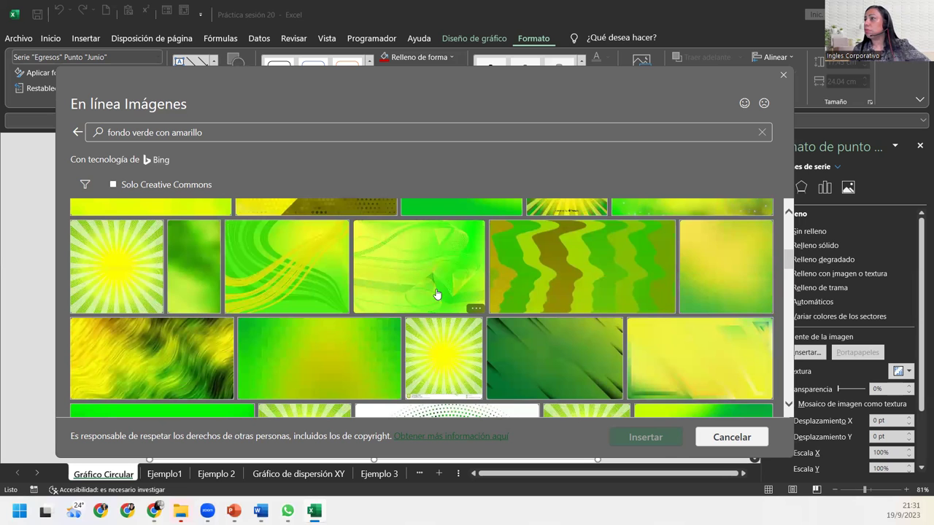
{"action": "scroll", "coordinate": [305, 295], "scroll_direction": "up", "scroll_amount": 1}
{"action": "scroll", "coordinate": [305, 295], "scroll_direction": "up", "scroll_amount": 4}
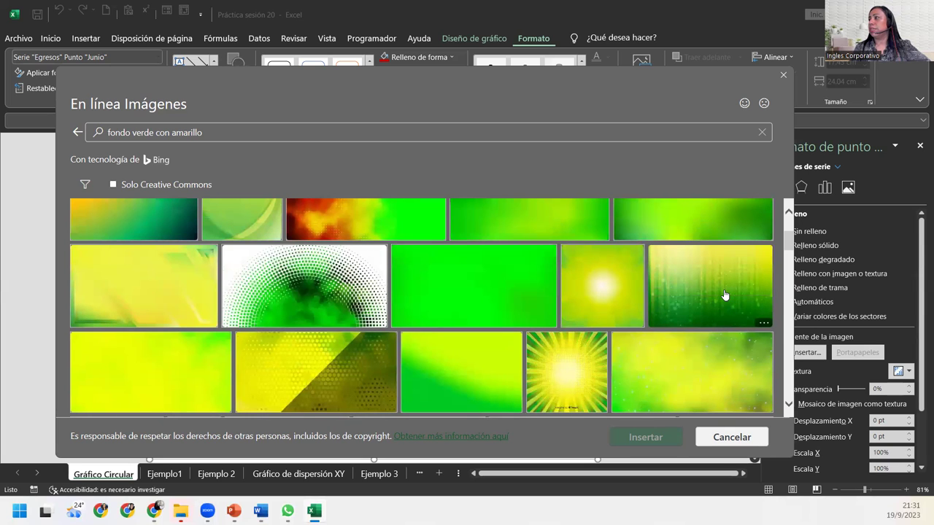
{"action": "left_click", "coordinate": [725, 295]}
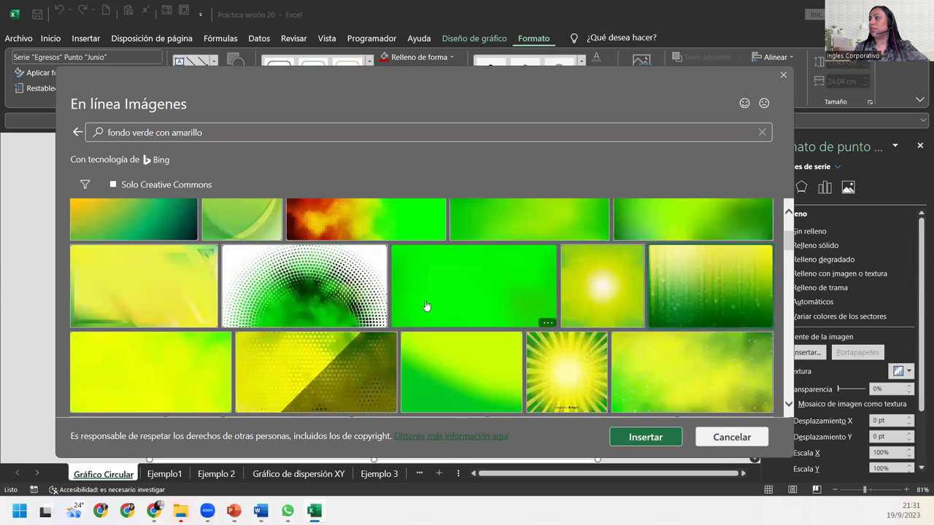
{"action": "left_click", "coordinate": [583, 298]}
{"action": "left_click", "coordinate": [587, 280]}
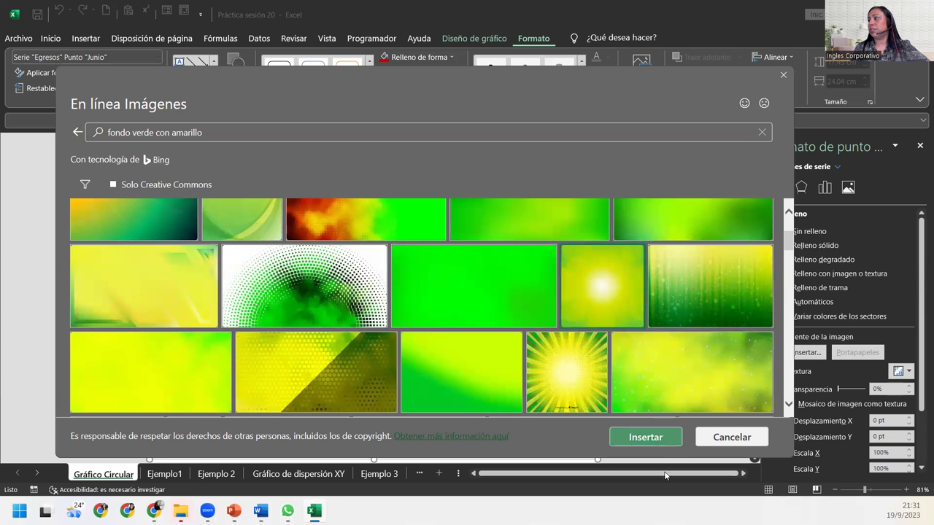
{"action": "left_click", "coordinate": [639, 436]}
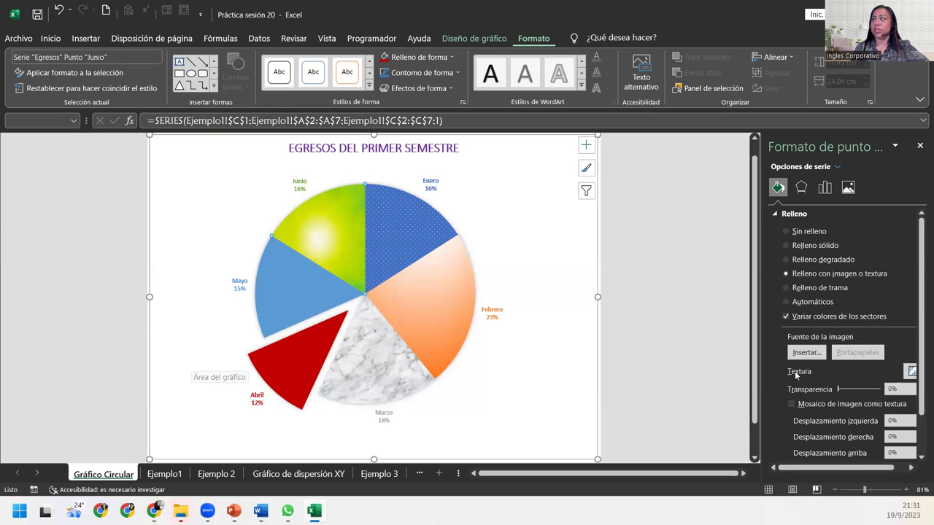
Step: Run an online image search for 'fondo verde con amarillo' from the Insertar picture source
{"action": "left_click", "coordinate": [806, 352]}
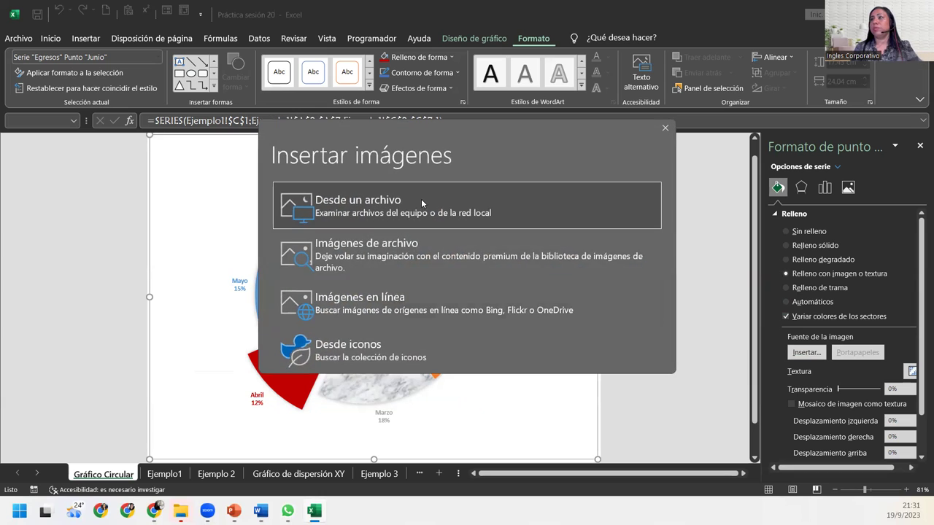
{"action": "left_click", "coordinate": [336, 301]}
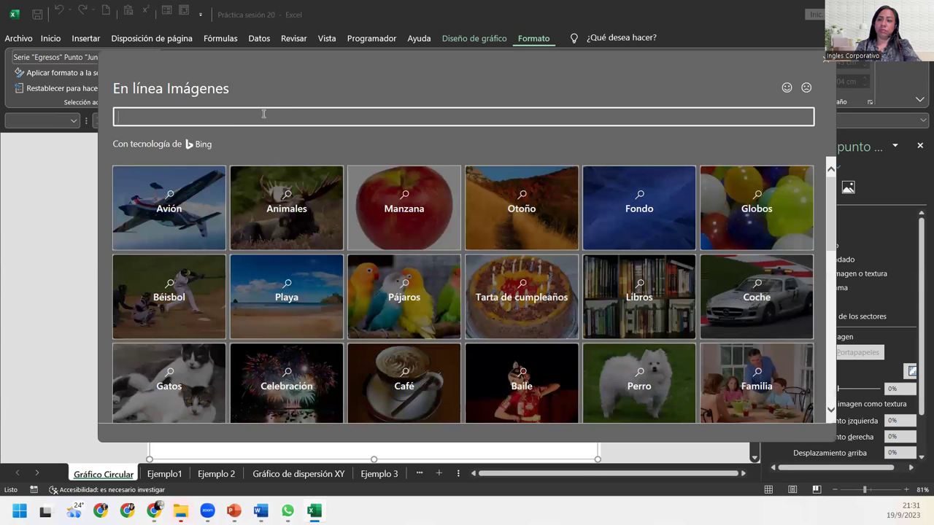
{"action": "type", "text": "fondi ¿¿"}
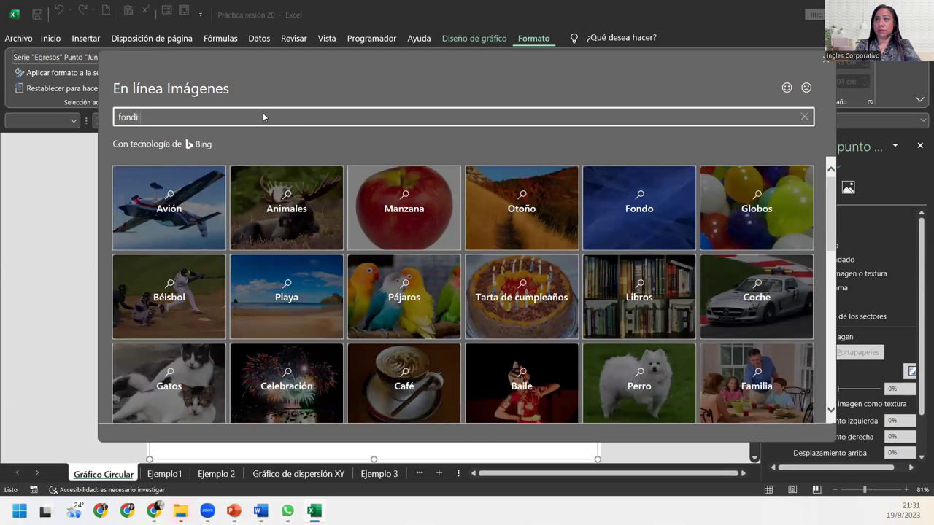
{"action": "key", "text": "BackSpace"}
{"action": "key", "text": "BackSpace"}
{"action": "key", "text": "BackSpace"}
{"action": "key", "text": "BackSpace"}
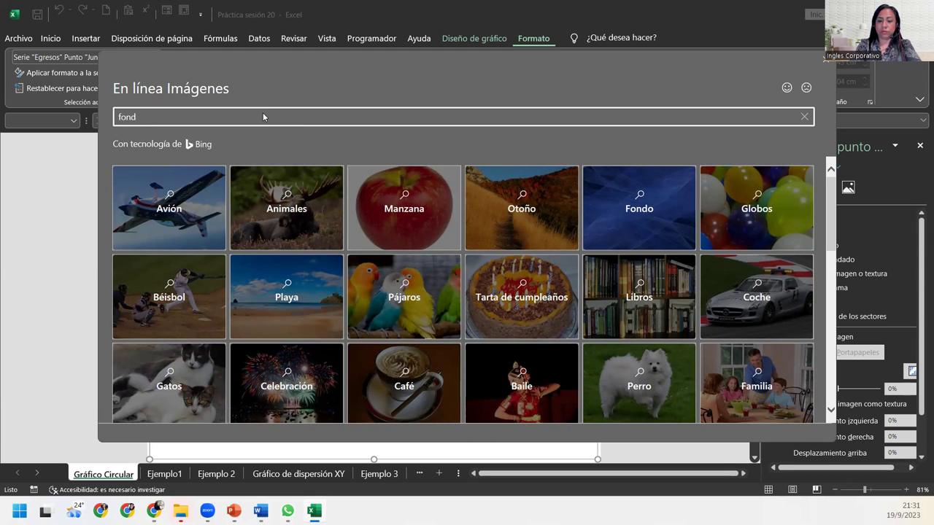
{"action": "type", "text": "o verde con am"}
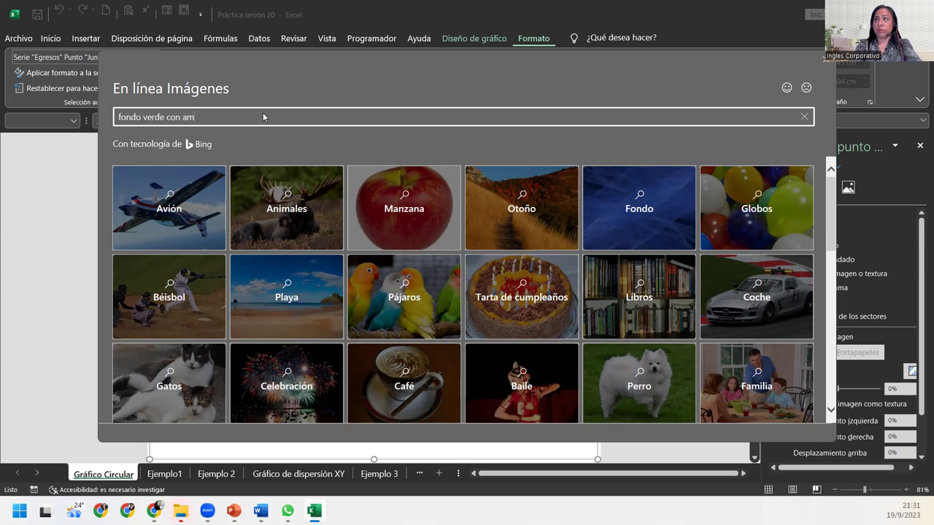
{"action": "type", "text": "arillo"}
{"action": "key", "text": "Return"}
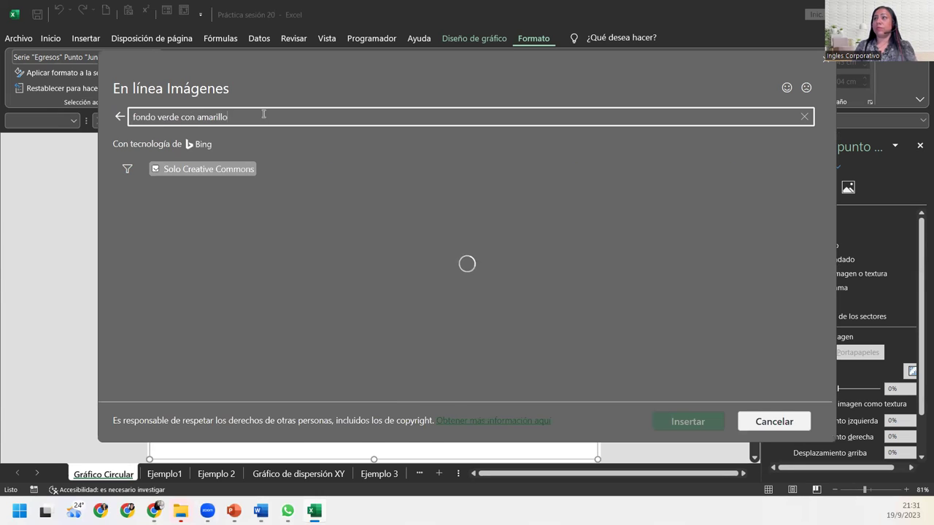
Step: Uncheck Solo Creative Commons and insert the green-yellow kaleidoscope image as Junio's fill
{"action": "left_click", "coordinate": [155, 168]}
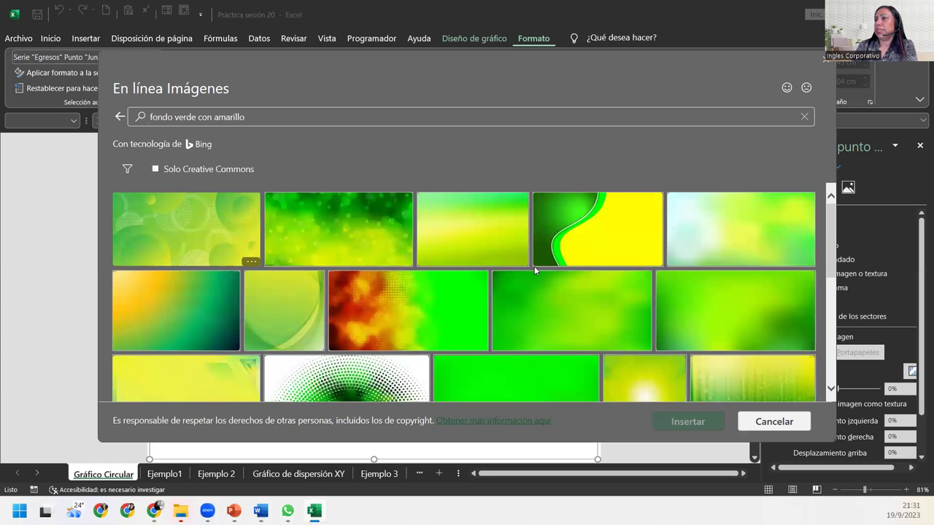
{"action": "scroll", "coordinate": [534, 267], "scroll_direction": "down", "scroll_amount": 3}
{"action": "scroll", "coordinate": [534, 269], "scroll_direction": "down", "scroll_amount": 2}
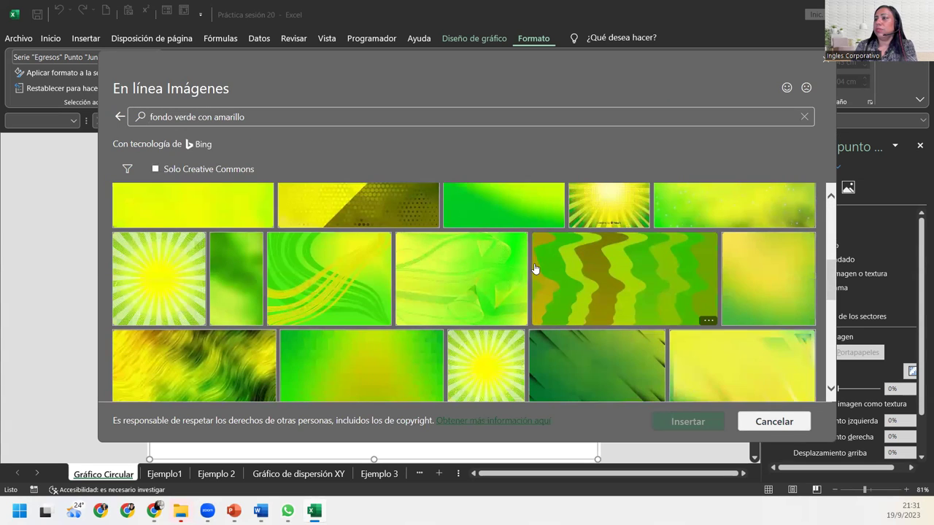
{"action": "scroll", "coordinate": [534, 269], "scroll_direction": "up", "scroll_amount": 2}
{"action": "scroll", "coordinate": [534, 269], "scroll_direction": "down", "scroll_amount": 4}
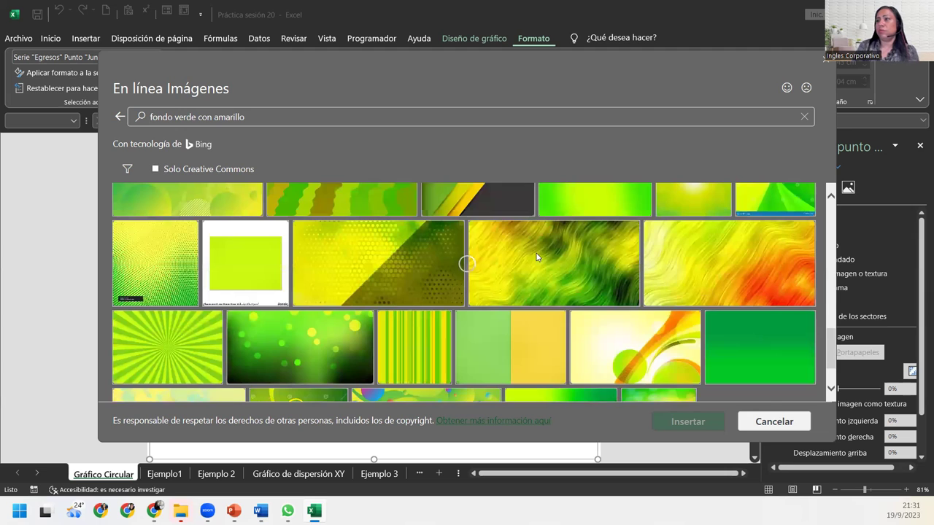
{"action": "scroll", "coordinate": [543, 240], "scroll_direction": "down", "scroll_amount": 6}
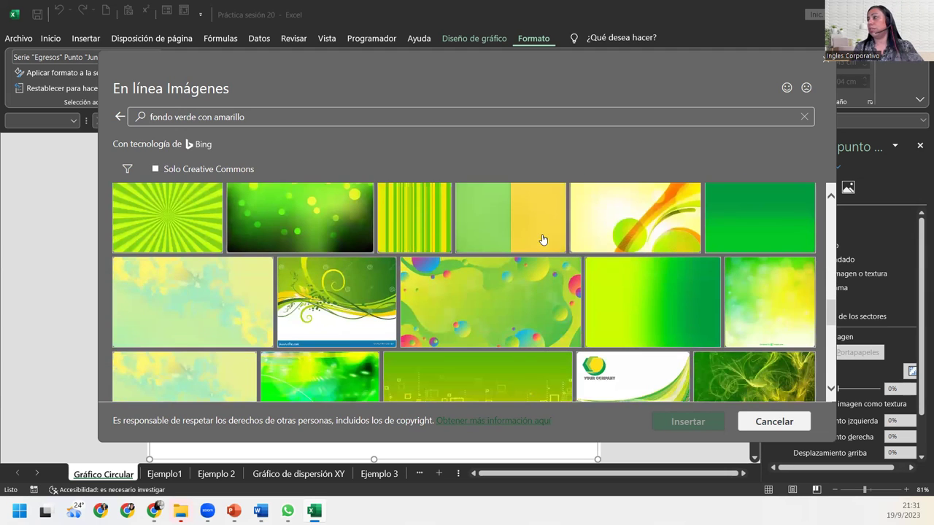
{"action": "scroll", "coordinate": [543, 240], "scroll_direction": "down", "scroll_amount": 4}
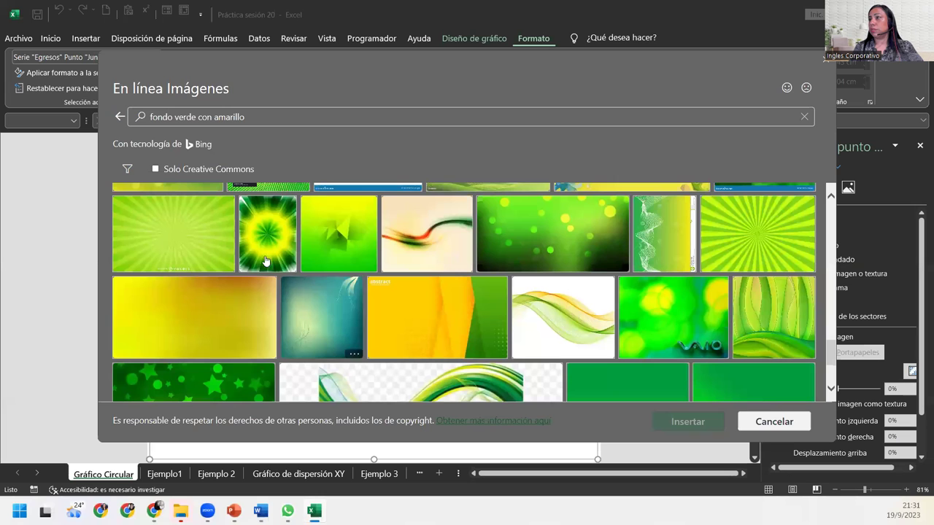
{"action": "left_click", "coordinate": [758, 383]}
{"action": "left_click", "coordinate": [698, 422]}
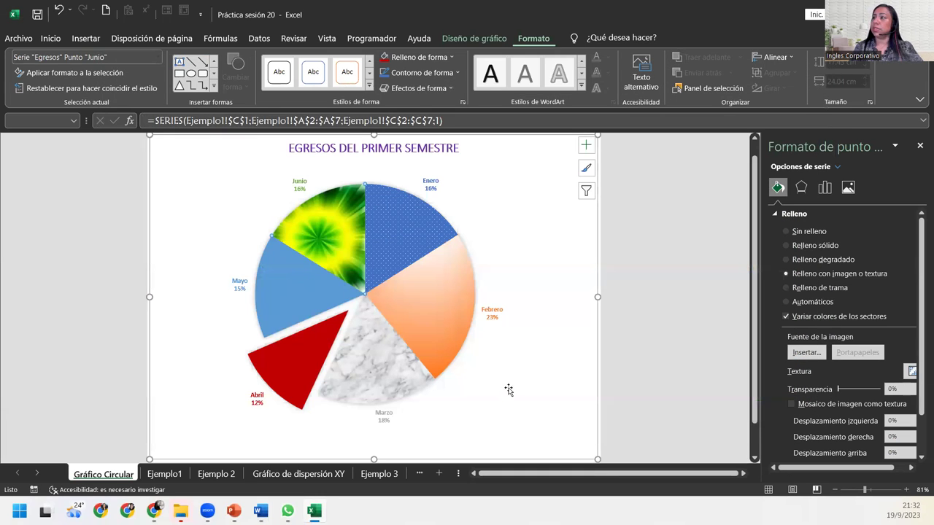
Step: Select the solid-blue Mayo slice so its Relleno options appear in Formato de punto de datos
{"action": "left_click", "coordinate": [285, 297]}
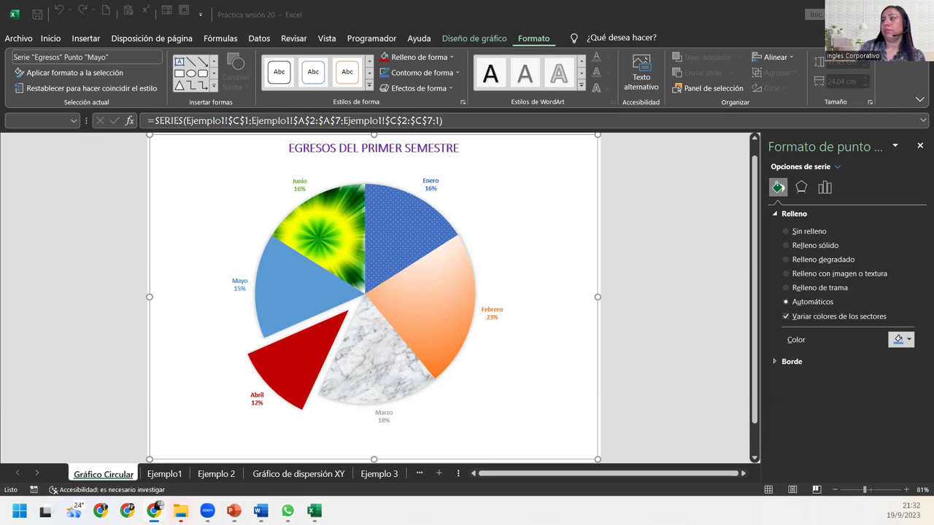
{"action": "left_click", "coordinate": [258, 307]}
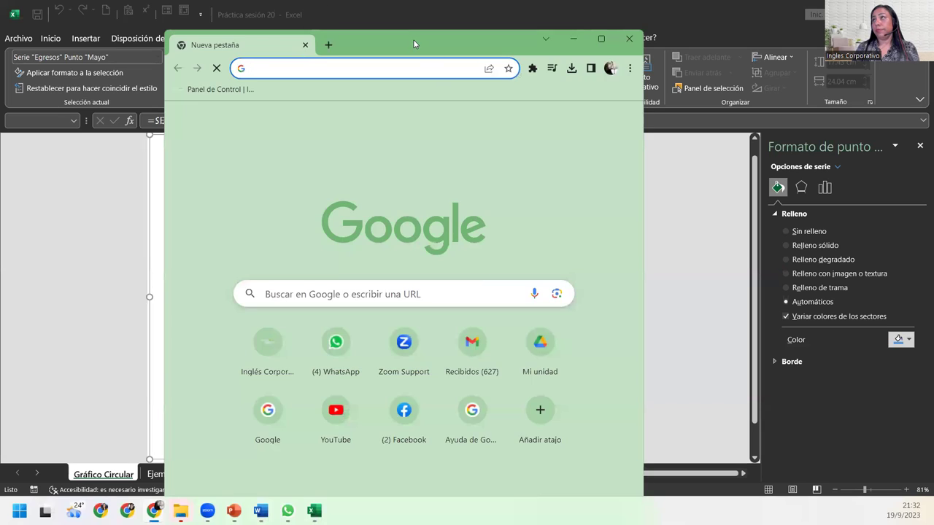
Step: Maximise Chrome and search Google Images for 'fondo a rayas blanco'
{"action": "double_click", "coordinate": [413, 39]}
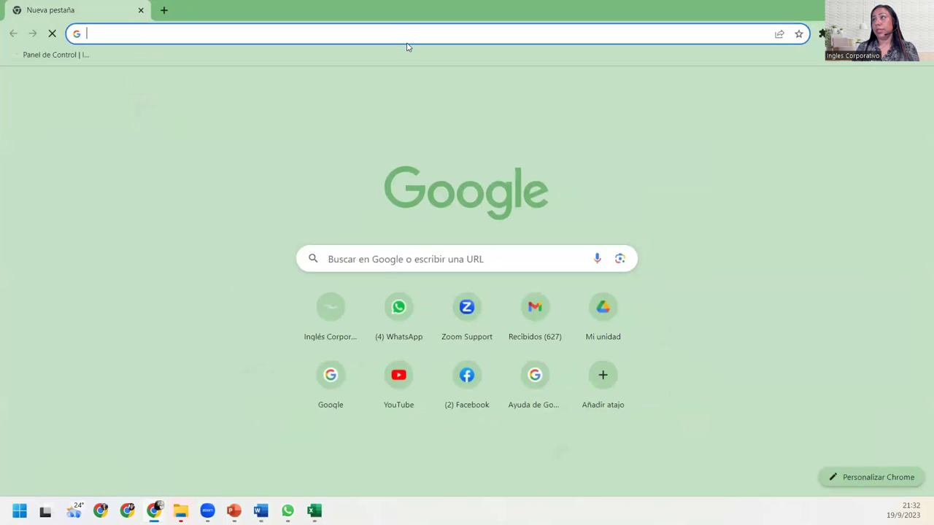
{"action": "left_click", "coordinate": [450, 253]}
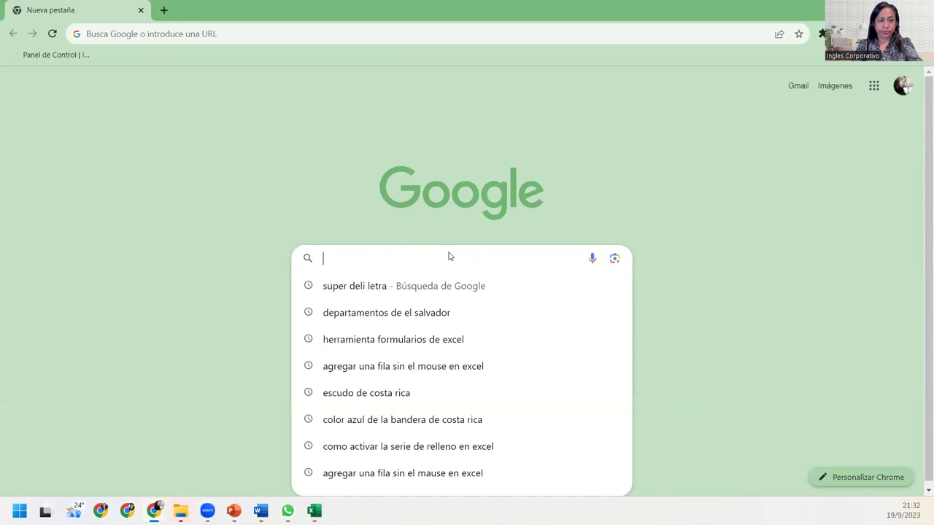
{"action": "type", "text": "fondo"}
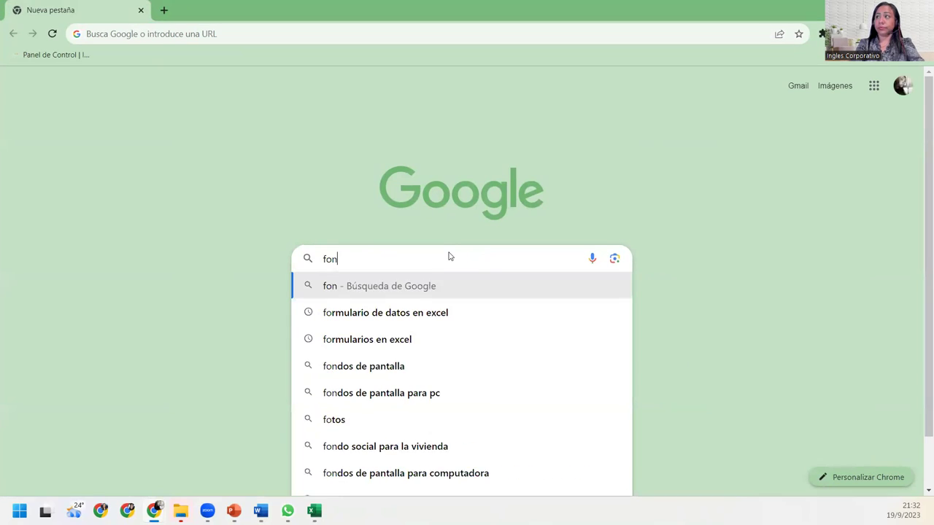
{"action": "key", "text": "BackSpace"}
{"action": "key", "text": "BackSpace"}
{"action": "type", "text": "do a rayas"}
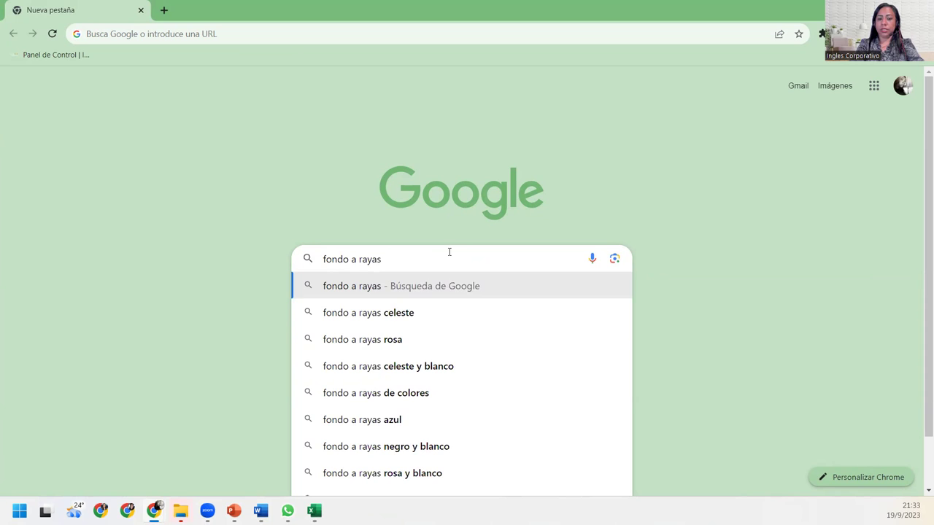
{"action": "type", "text": " blanco"}
{"action": "key", "text": "Return"}
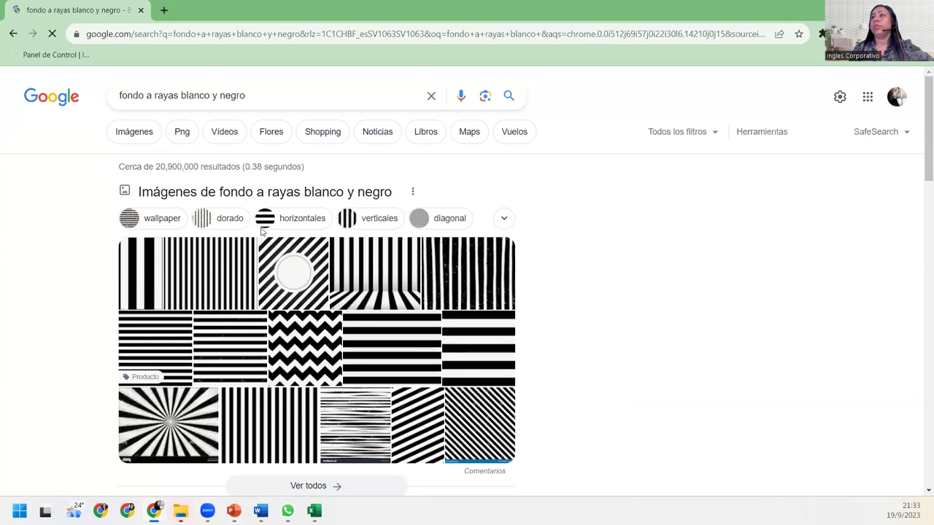
{"action": "left_click", "coordinate": [144, 133]}
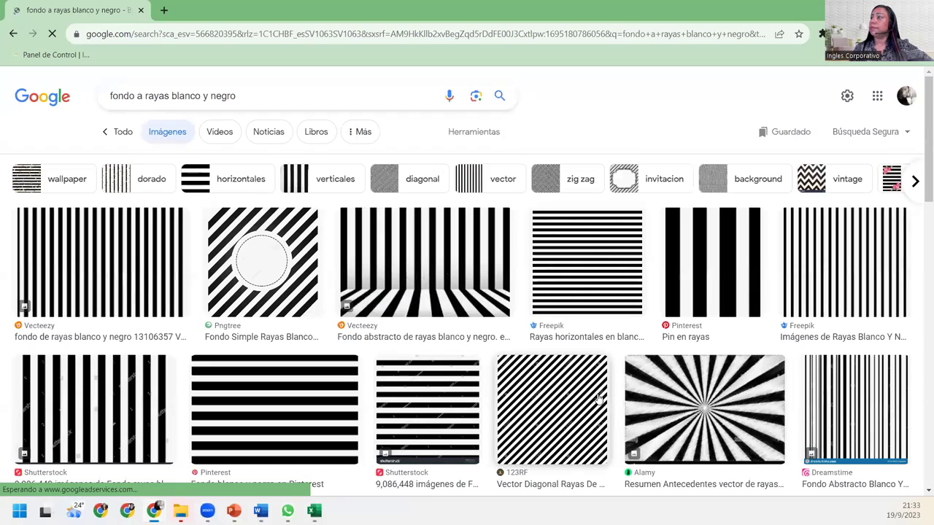
Step: Copy the 123RF horizontal black-and-white striped image and return to Excel
{"action": "scroll", "coordinate": [598, 396], "scroll_direction": "down", "scroll_amount": 3}
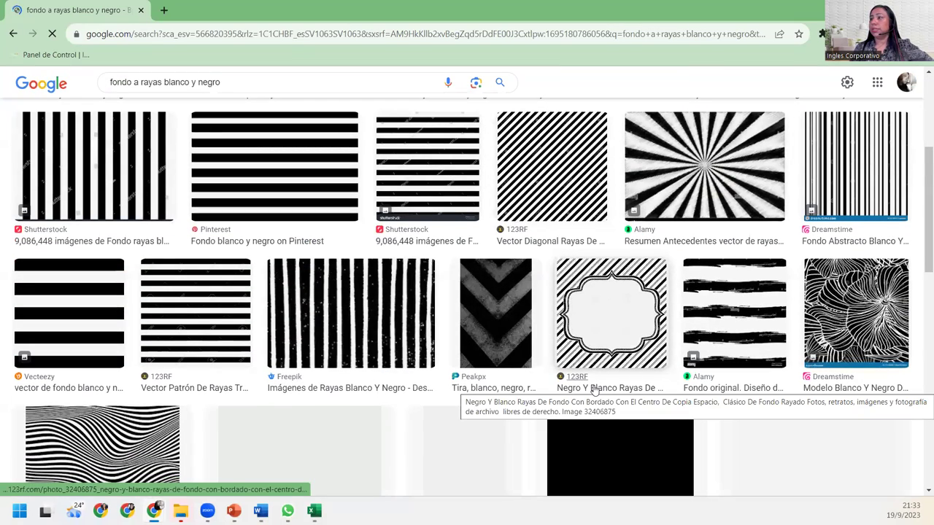
{"action": "scroll", "coordinate": [595, 390], "scroll_direction": "down", "scroll_amount": 3}
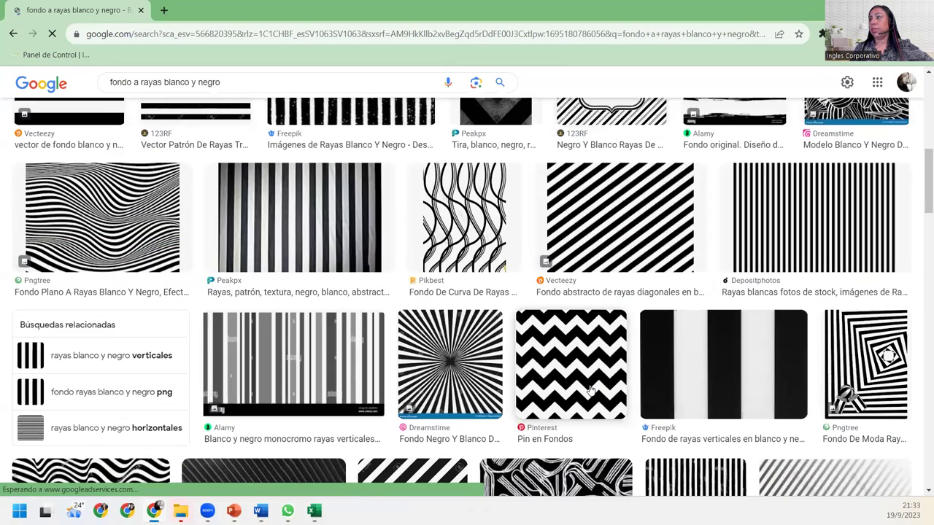
{"action": "scroll", "coordinate": [591, 391], "scroll_direction": "down", "scroll_amount": 3}
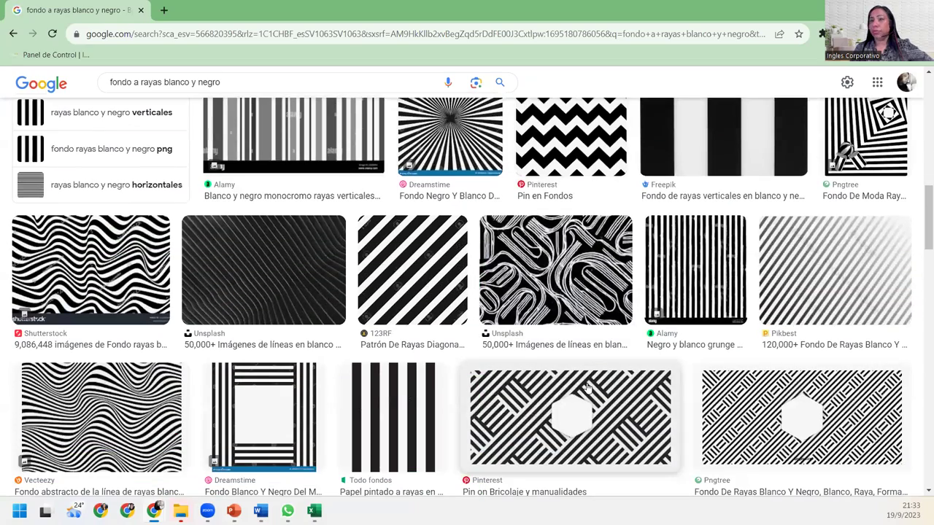
{"action": "scroll", "coordinate": [587, 387], "scroll_direction": "down", "scroll_amount": 4}
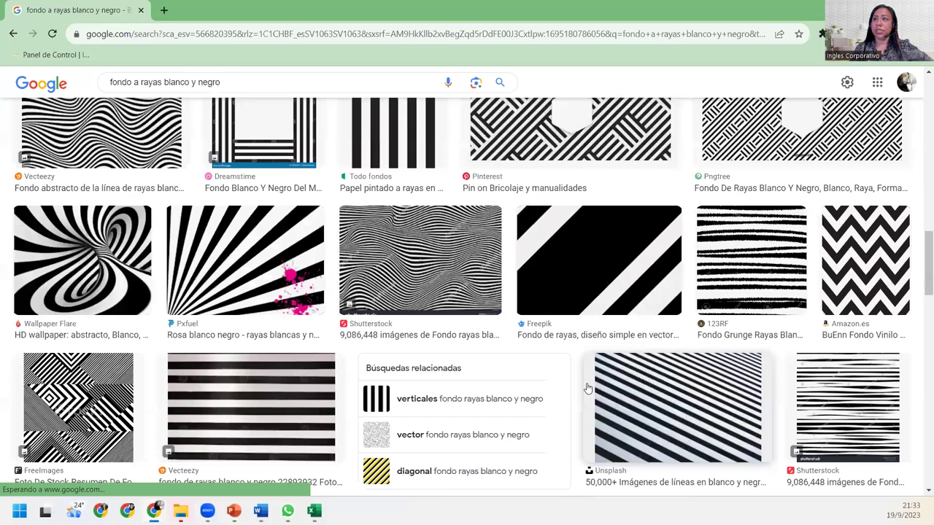
{"action": "scroll", "coordinate": [587, 388], "scroll_direction": "down", "scroll_amount": 3}
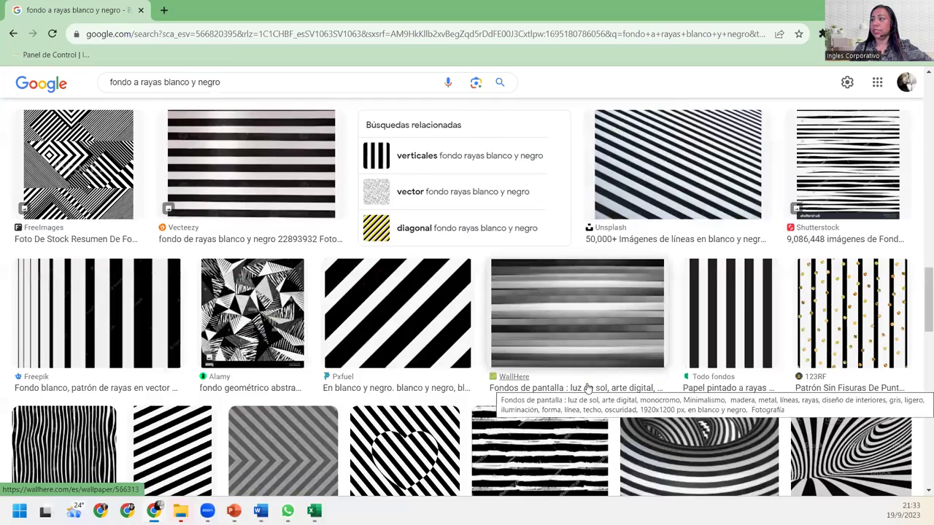
{"action": "scroll", "coordinate": [587, 388], "scroll_direction": "down", "scroll_amount": 3}
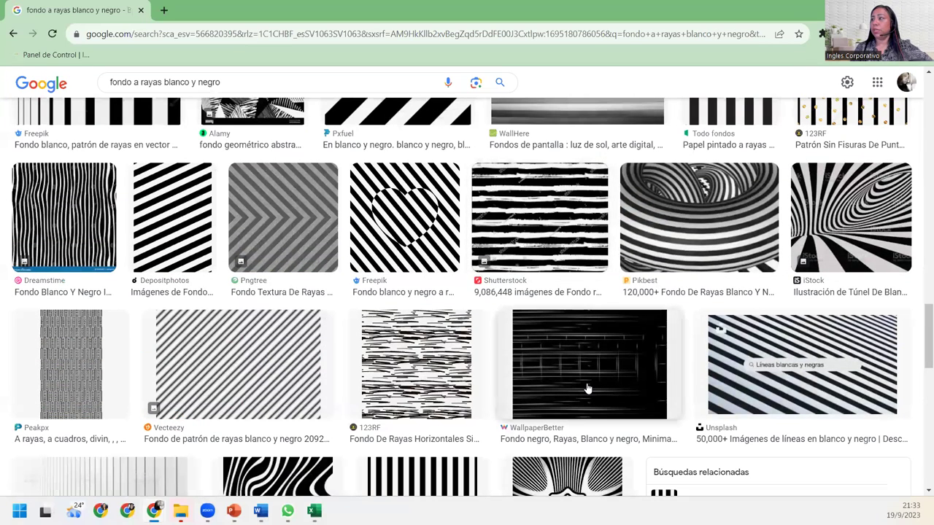
{"action": "right_click", "coordinate": [385, 362]}
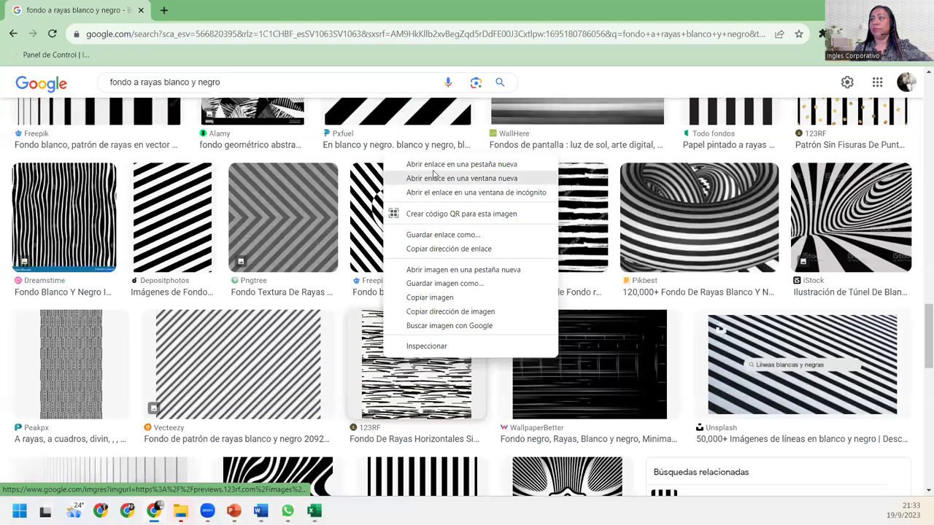
{"action": "left_click", "coordinate": [430, 297]}
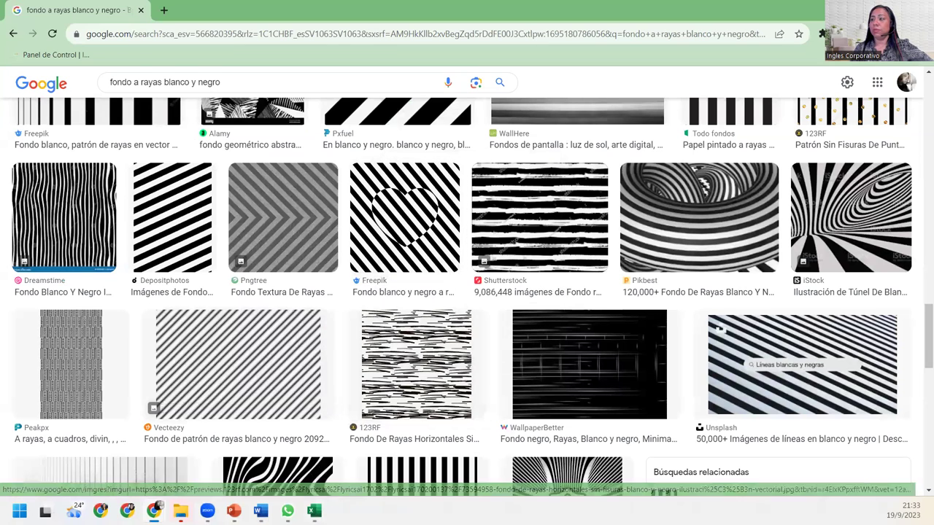
{"action": "left_click", "coordinate": [321, 510]}
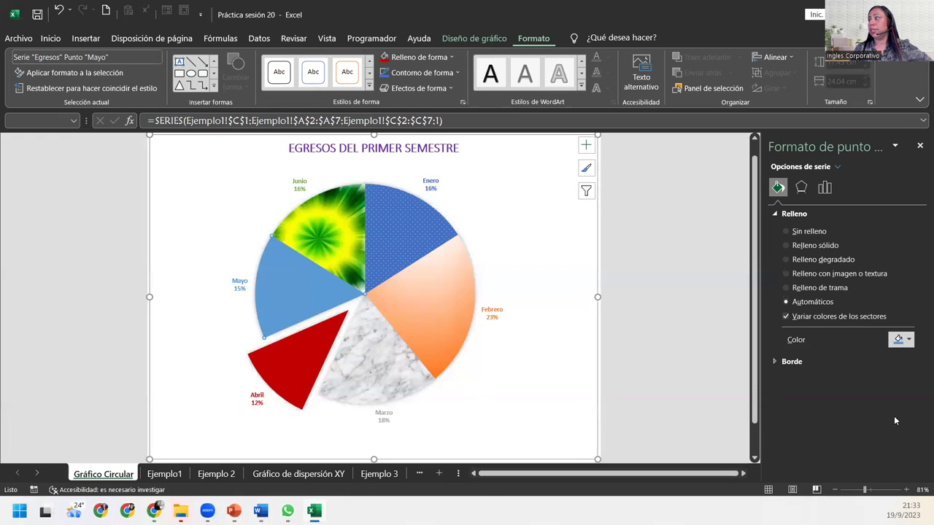
Step: Fill the Mayo slice with the striped picture from Portapapeles, then switch back to Chrome
{"action": "left_click", "coordinate": [843, 274]}
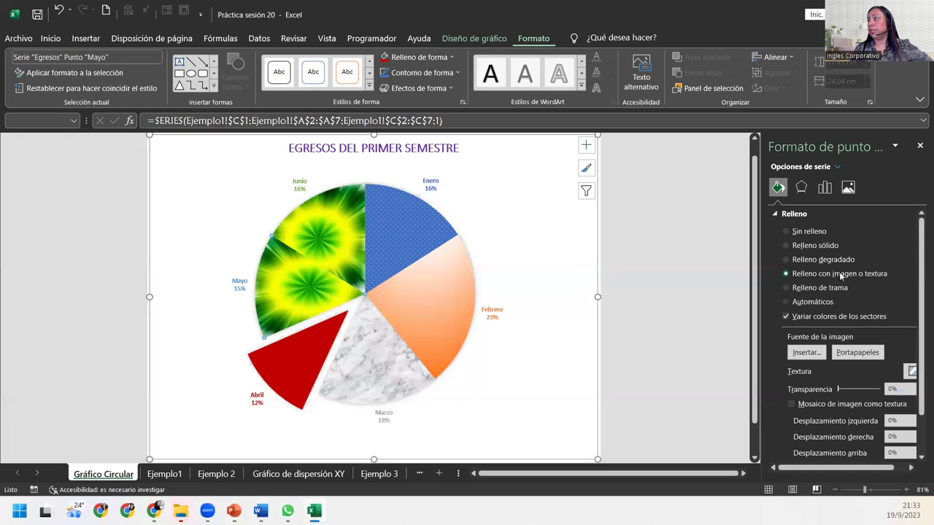
{"action": "left_click", "coordinate": [858, 353]}
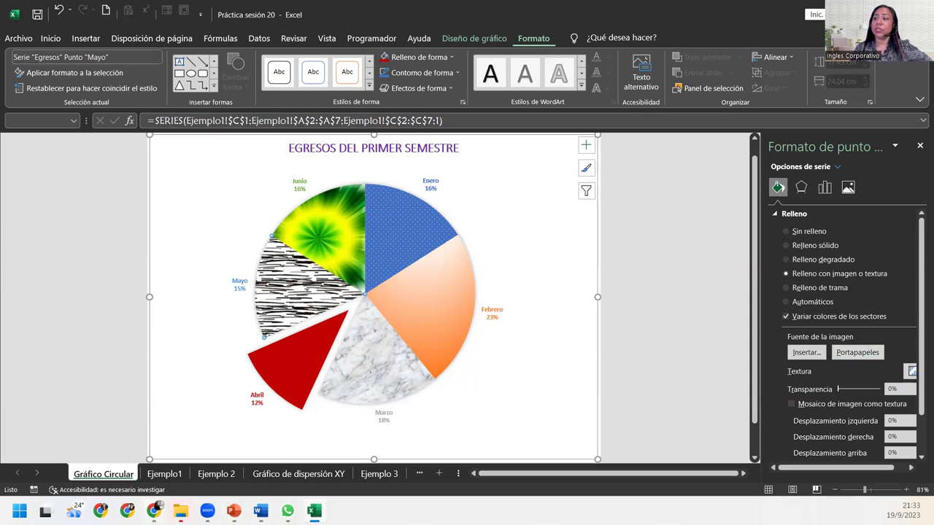
{"action": "mouse_move", "coordinate": [154, 511]}
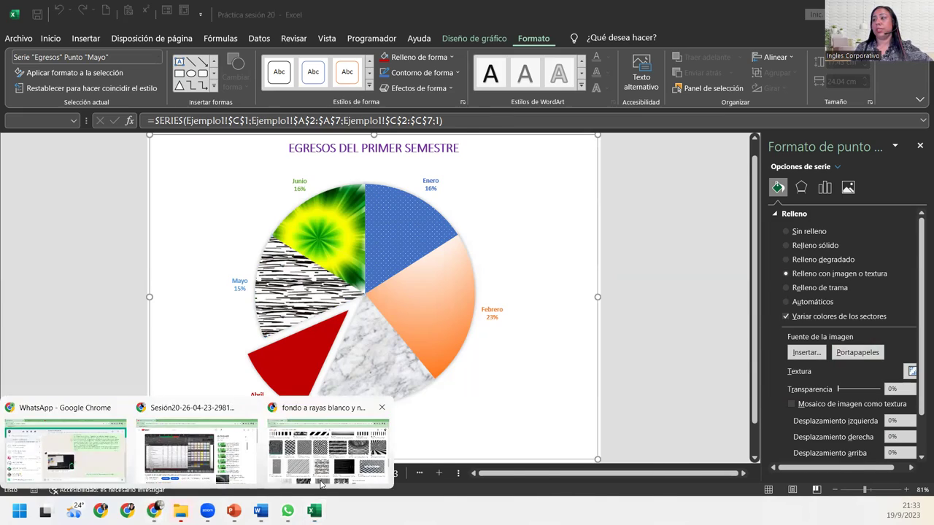
{"action": "left_click", "coordinate": [317, 469]}
Step: Replace the Google Images search with 'fondo de flores'
{"action": "scroll", "coordinate": [415, 295], "scroll_direction": "down", "scroll_amount": 5}
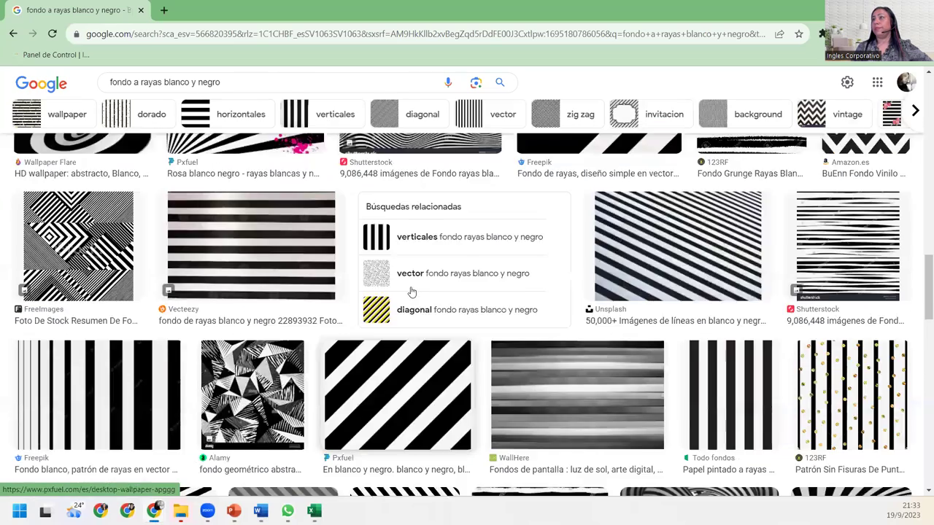
{"action": "scroll", "coordinate": [413, 281], "scroll_direction": "down", "scroll_amount": 5}
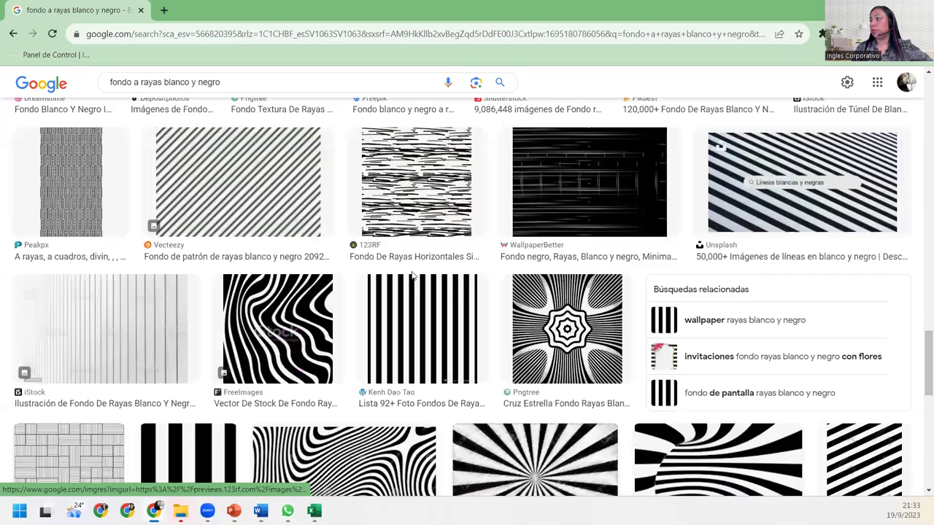
{"action": "scroll", "coordinate": [412, 276], "scroll_direction": "down", "scroll_amount": 4}
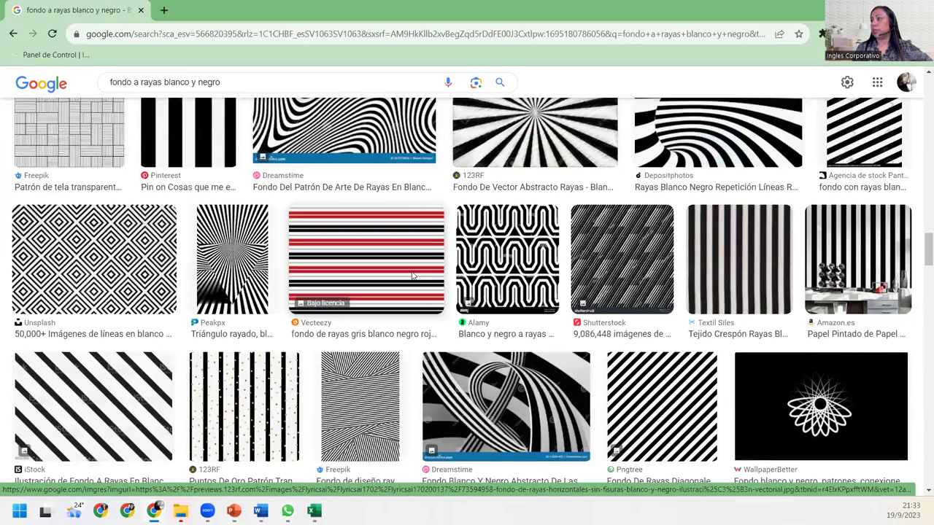
{"action": "scroll", "coordinate": [412, 276], "scroll_direction": "down", "scroll_amount": 5}
{"action": "scroll", "coordinate": [412, 275], "scroll_direction": "down", "scroll_amount": 5}
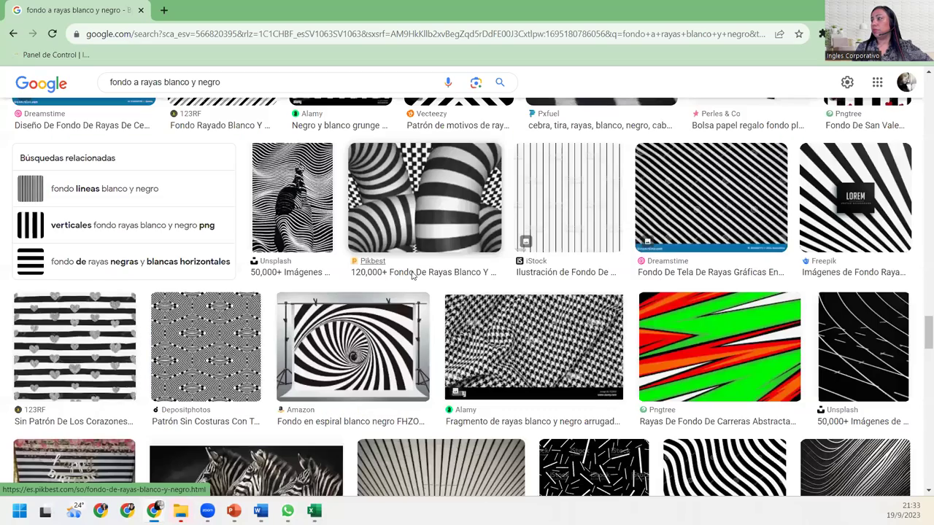
{"action": "scroll", "coordinate": [413, 274], "scroll_direction": "down", "scroll_amount": 5}
{"action": "scroll", "coordinate": [410, 270], "scroll_direction": "down", "scroll_amount": 5}
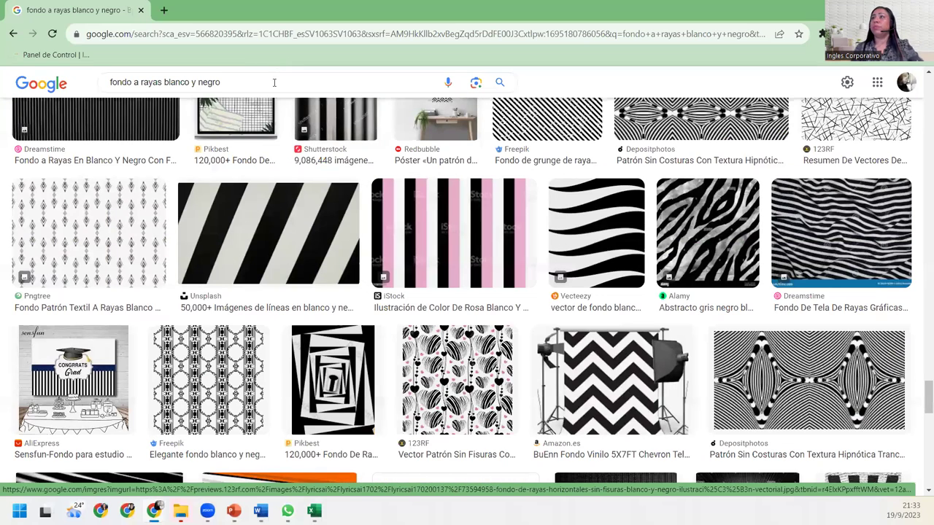
{"action": "left_click", "coordinate": [275, 81]}
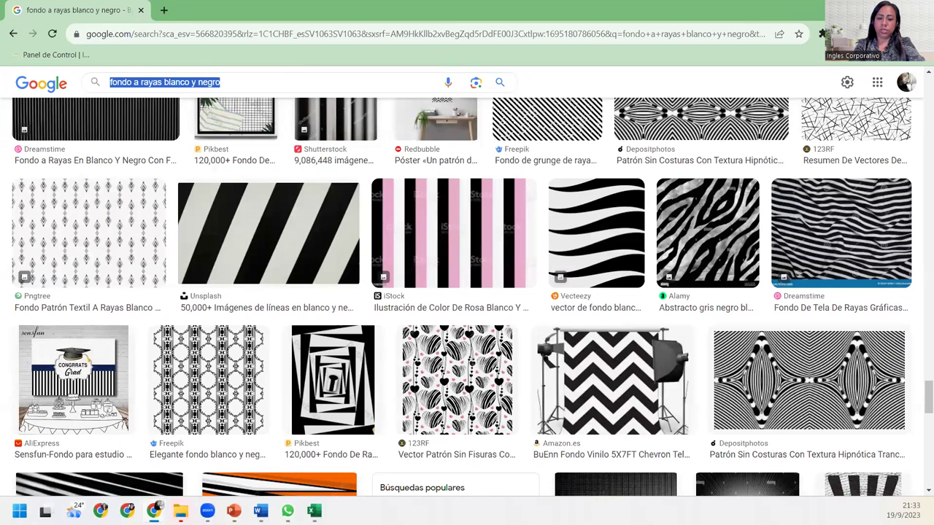
{"action": "type", "text": "f"}
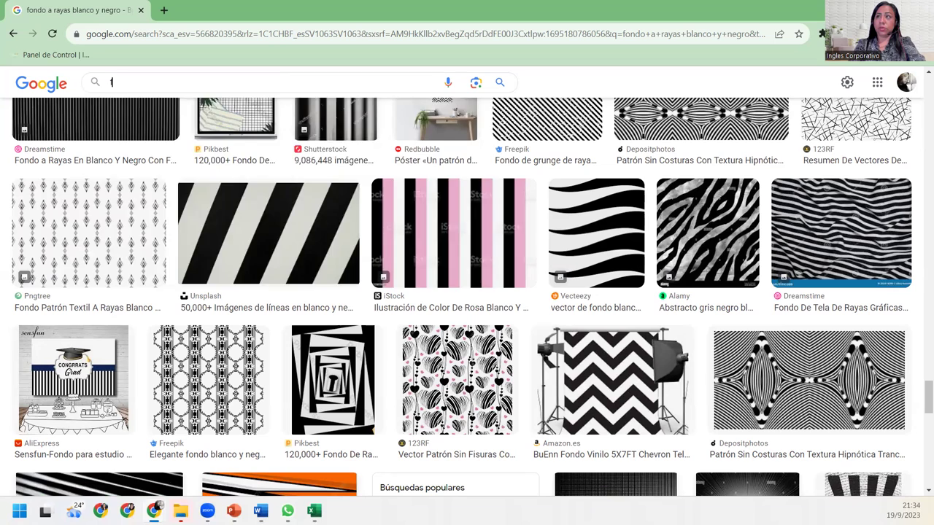
{"action": "type", "text": "ondo de flores"}
{"action": "key", "text": "Return"}
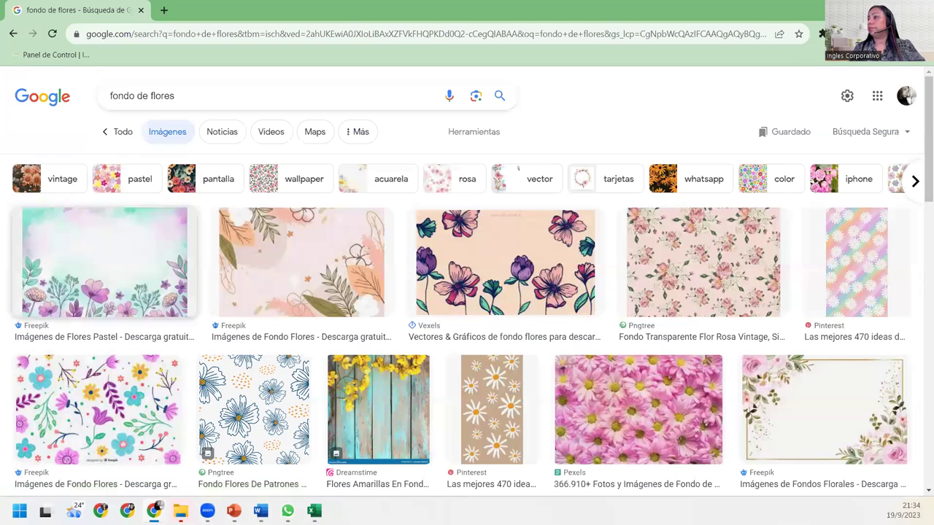
Step: Copy the colourful Pinterest floral pattern image and return to Excel
{"action": "scroll", "coordinate": [196, 387], "scroll_direction": "down", "scroll_amount": 2}
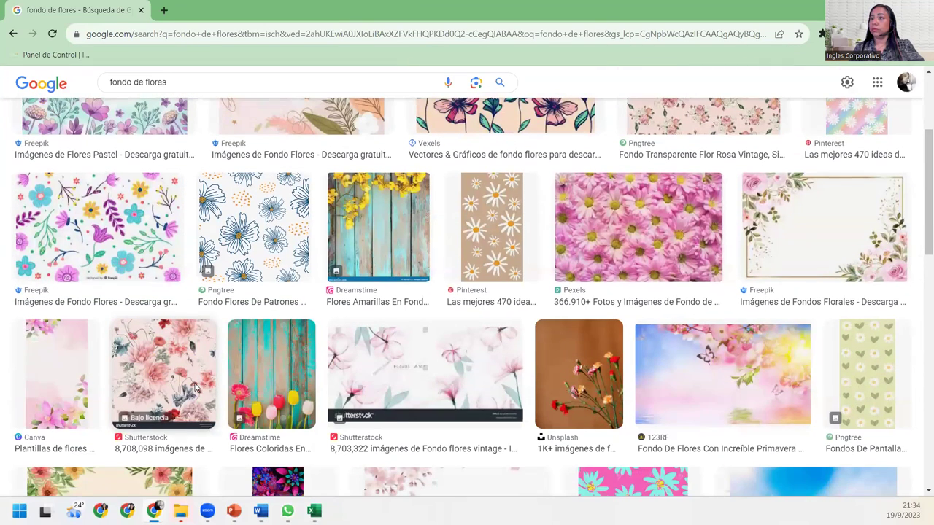
{"action": "scroll", "coordinate": [196, 387], "scroll_direction": "down", "scroll_amount": 2}
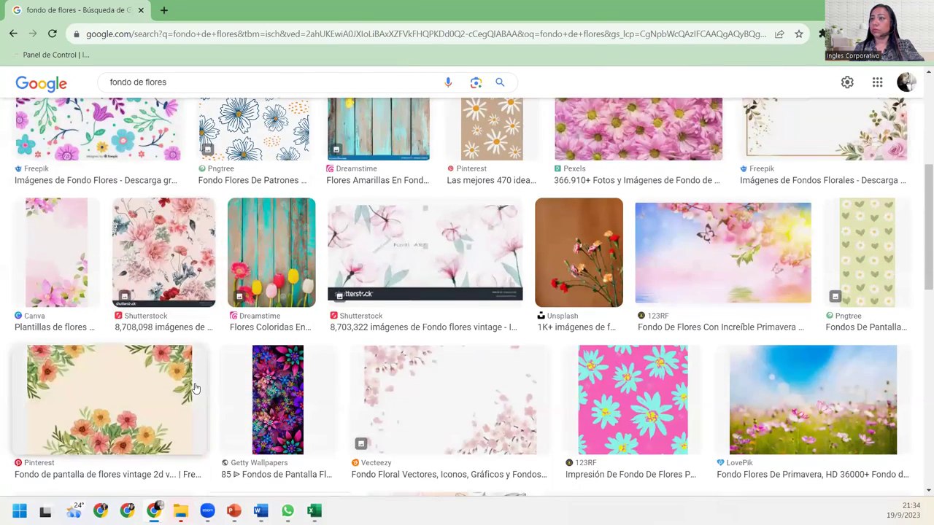
{"action": "scroll", "coordinate": [196, 387], "scroll_direction": "down", "scroll_amount": 2}
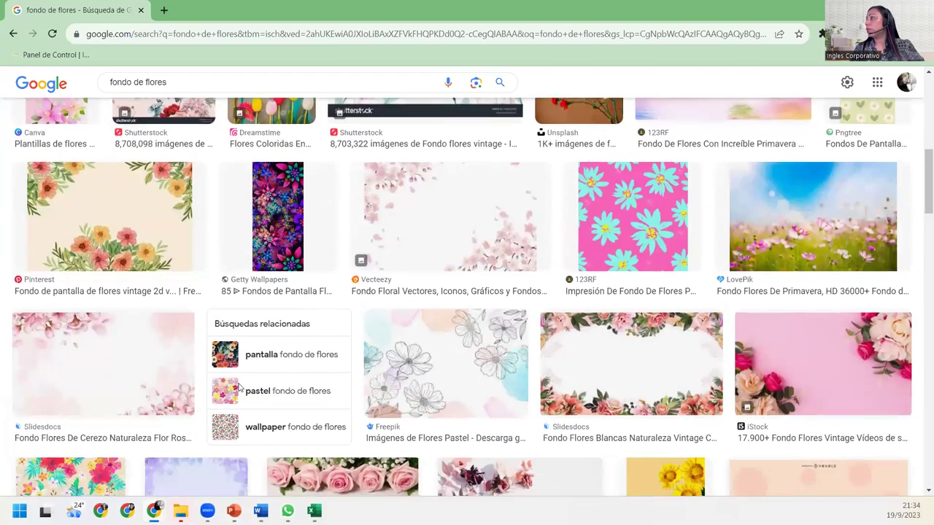
{"action": "scroll", "coordinate": [449, 394], "scroll_direction": "down", "scroll_amount": 3}
{"action": "scroll", "coordinate": [430, 391], "scroll_direction": "down", "scroll_amount": 3}
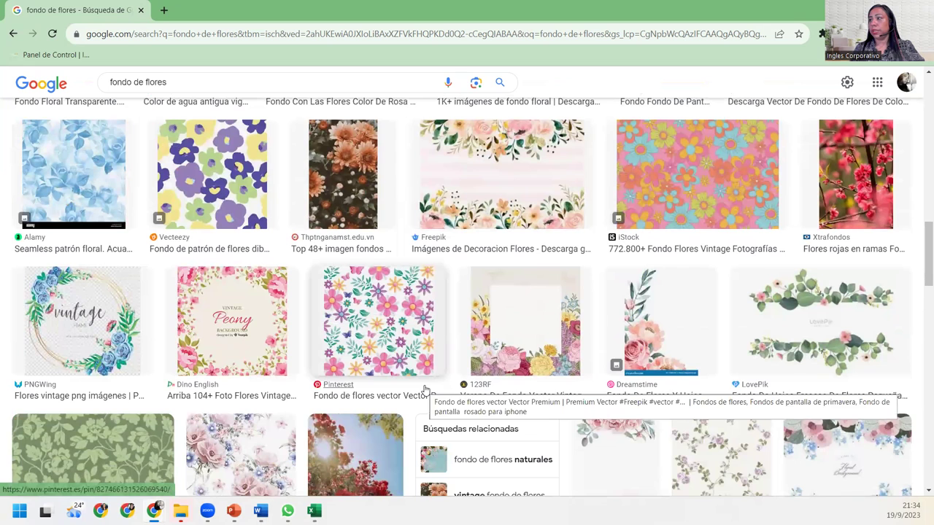
{"action": "right_click", "coordinate": [367, 334]}
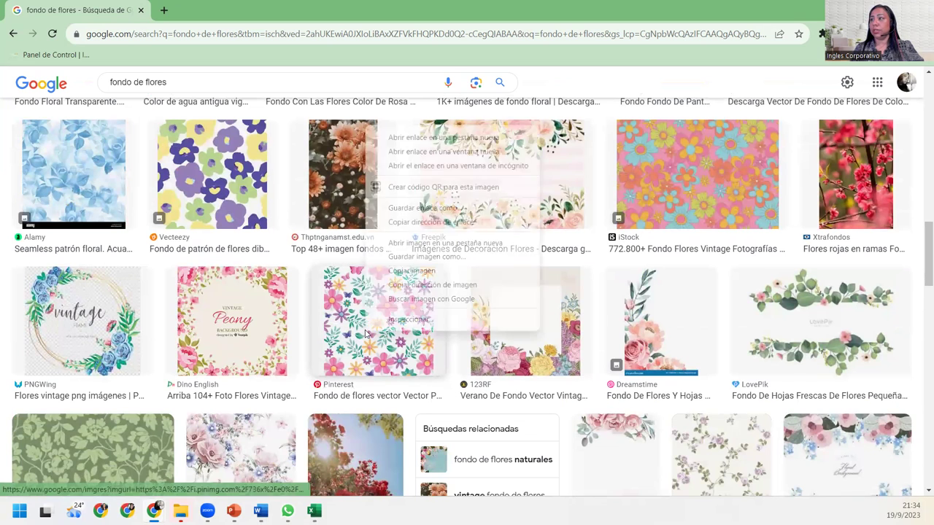
{"action": "left_click", "coordinate": [411, 270]}
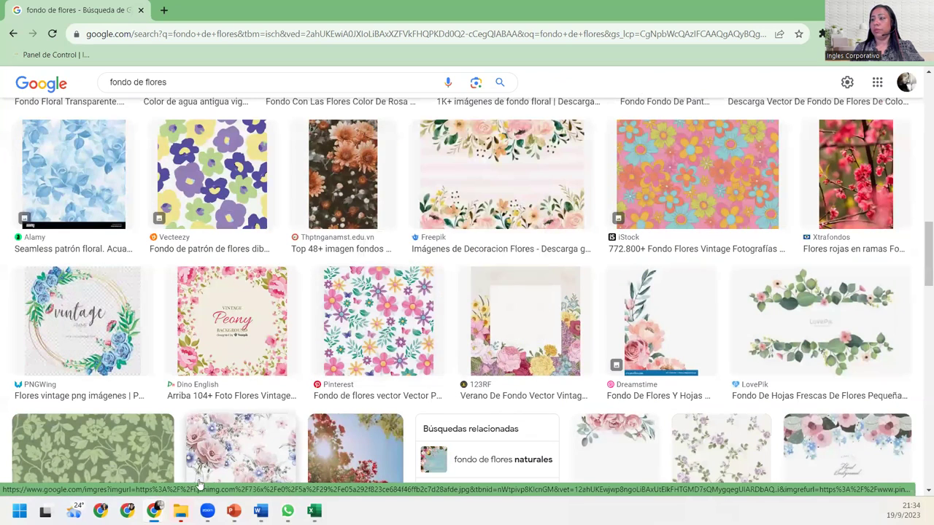
{"action": "mouse_move", "coordinate": [234, 511]}
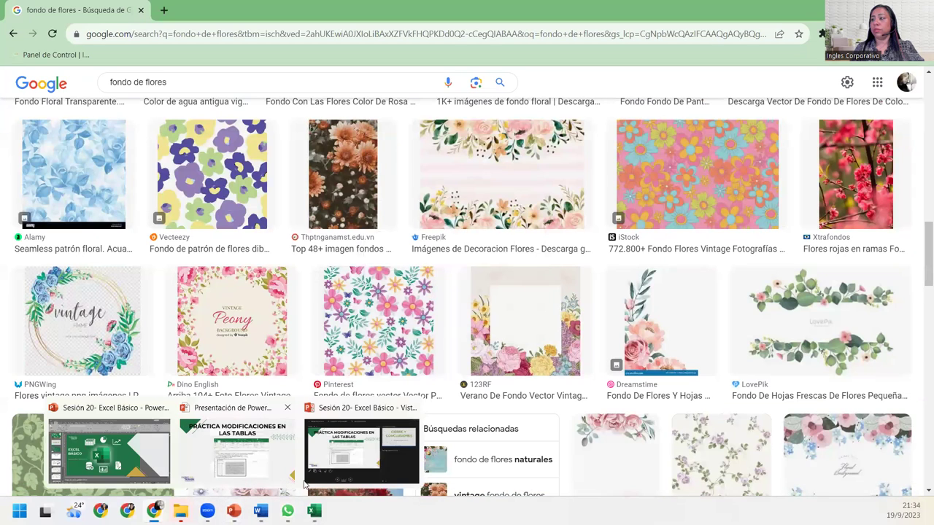
{"action": "left_click", "coordinate": [313, 510]}
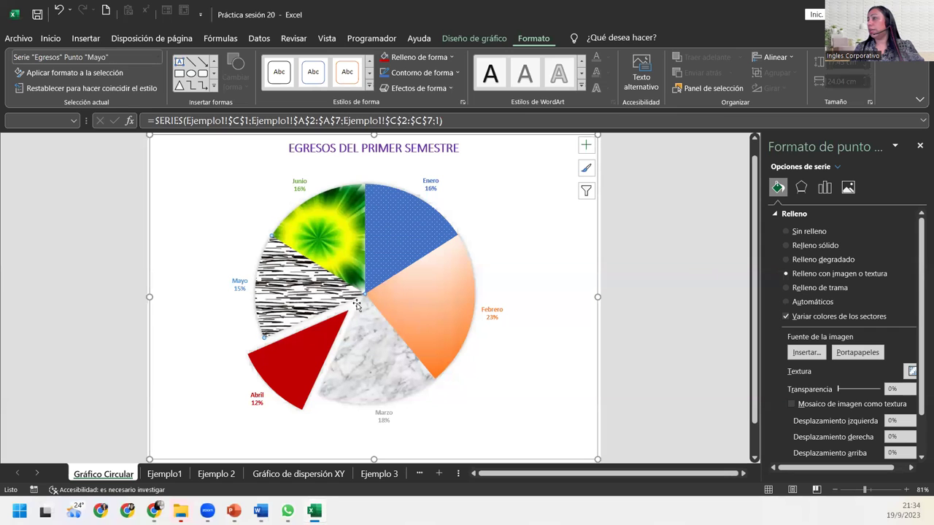
Step: Apply the copied floral image as the Mayo slice's fill, then reselect the Mayo slice alone
{"action": "left_click", "coordinate": [856, 354]}
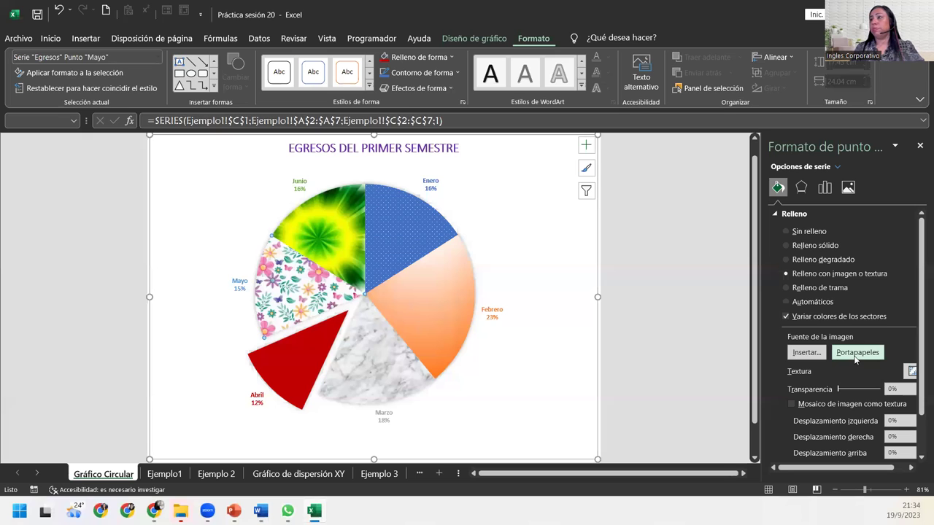
{"action": "left_click", "coordinate": [555, 366]}
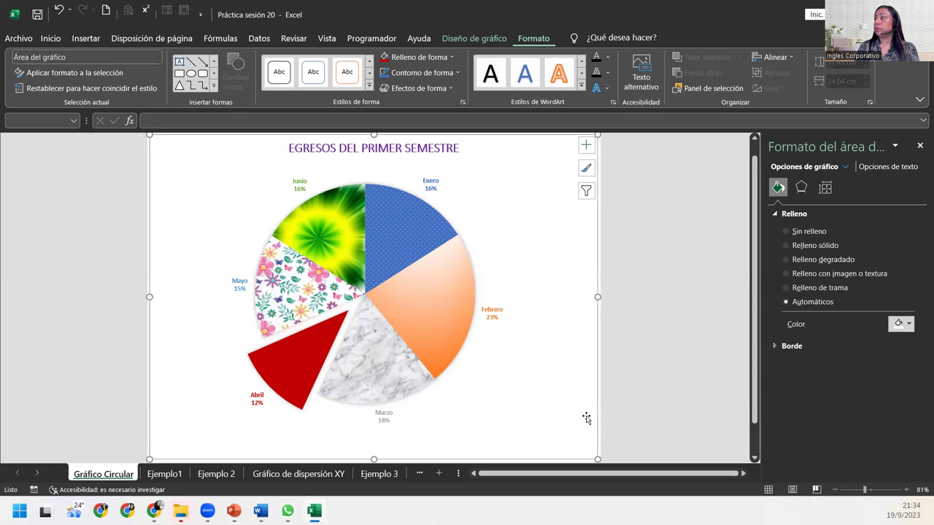
{"action": "left_click", "coordinate": [294, 303]}
{"action": "left_click", "coordinate": [295, 303]}
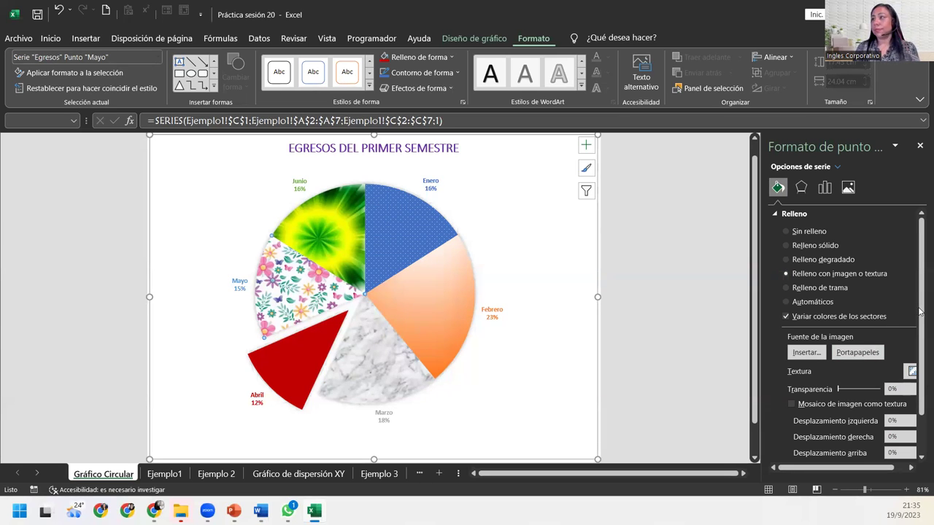
Step: Give the pie chart area a Relleno de trama pattern background
{"action": "left_click", "coordinate": [577, 232]}
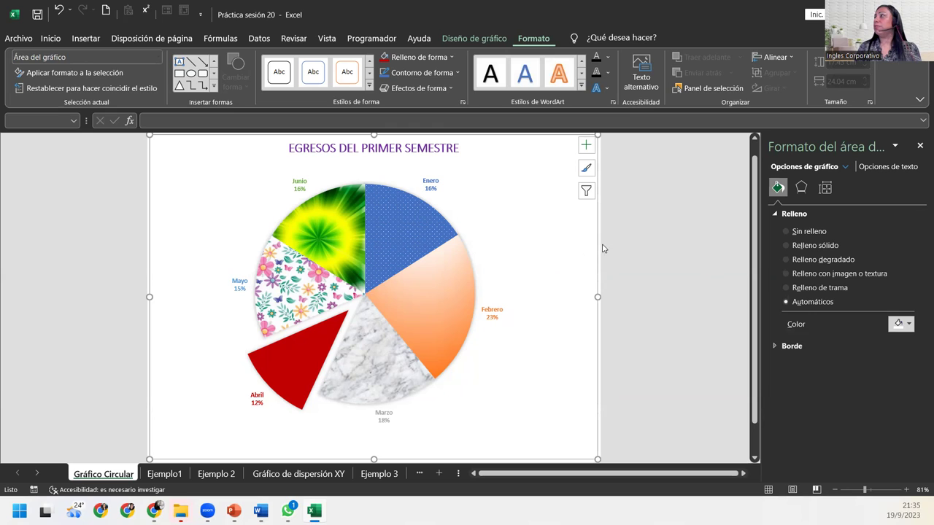
{"action": "left_click", "coordinate": [822, 246]}
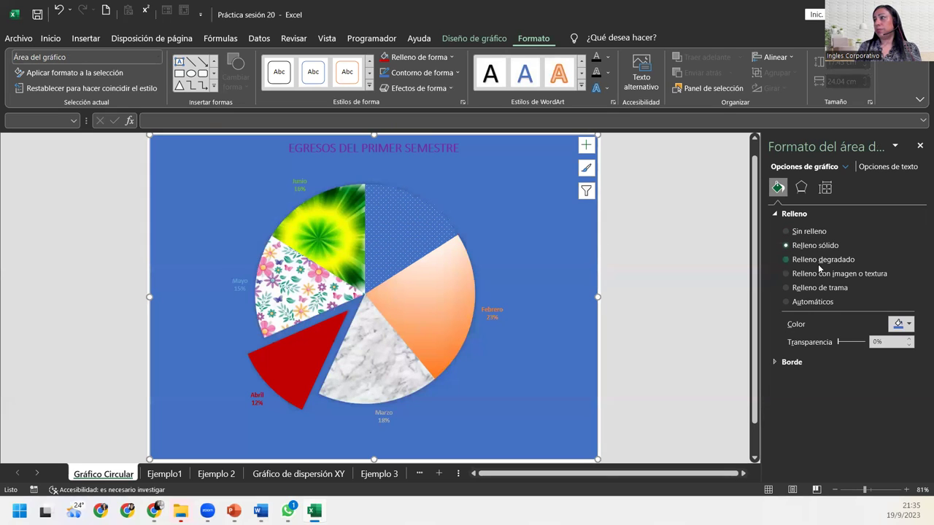
{"action": "left_click", "coordinate": [818, 264]}
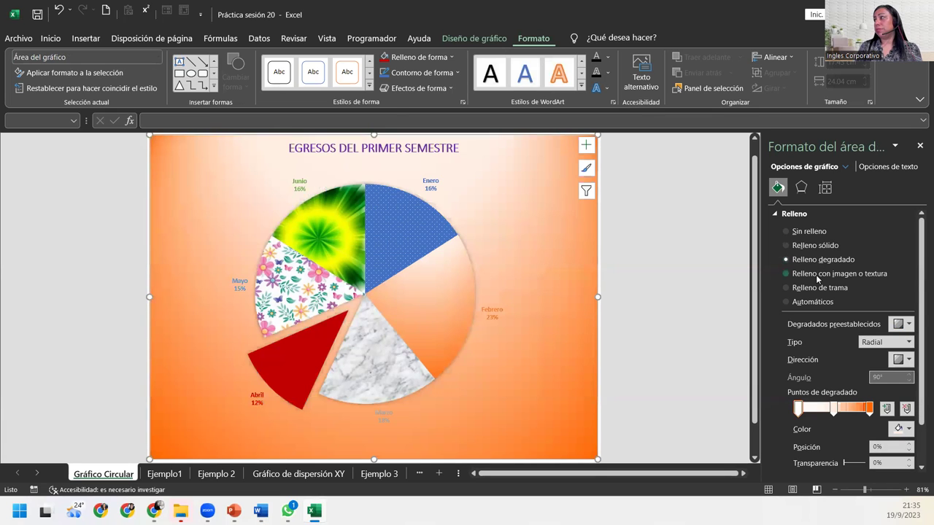
{"action": "left_click", "coordinate": [816, 275]}
{"action": "left_click", "coordinate": [813, 287]}
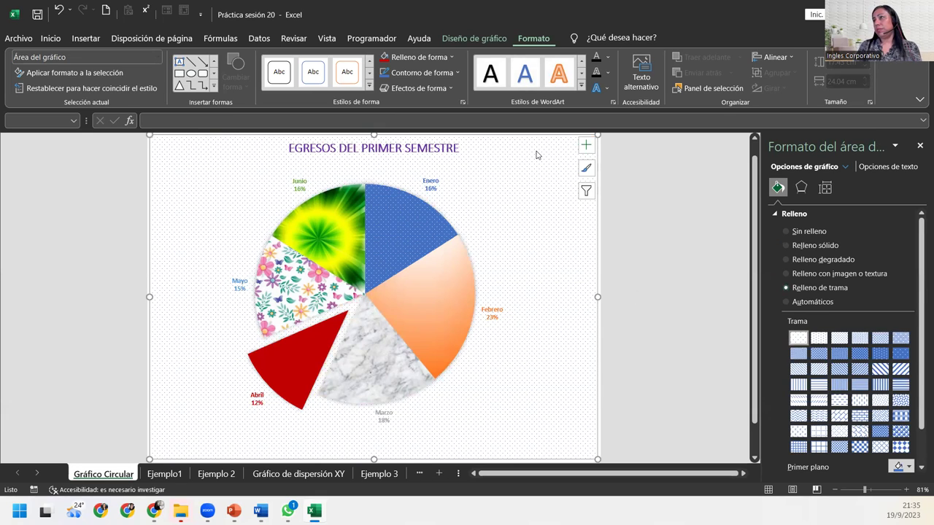
Step: Enlarge the EGRESOS DEL PRIMER SEMESTRE title font to 24 pt
{"action": "left_click", "coordinate": [375, 147]}
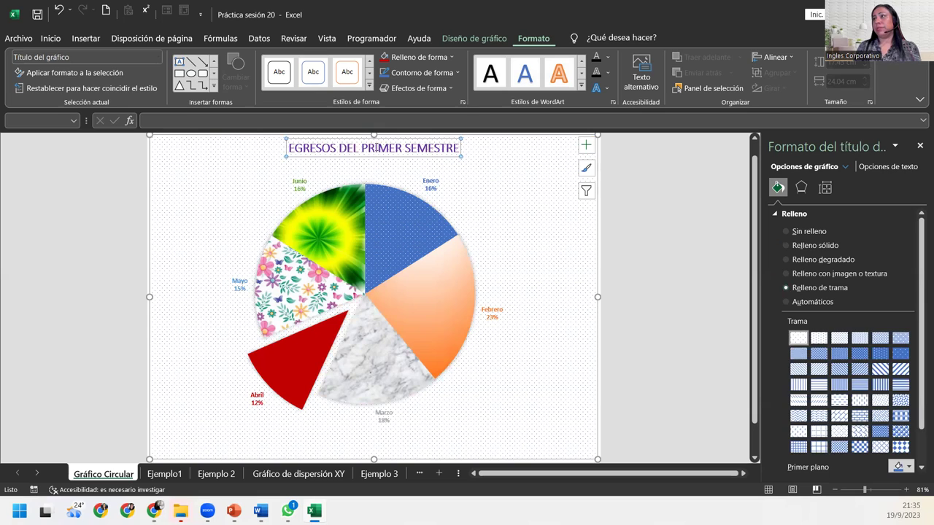
{"action": "left_click", "coordinate": [29, 40]}
{"action": "left_click", "coordinate": [29, 43]}
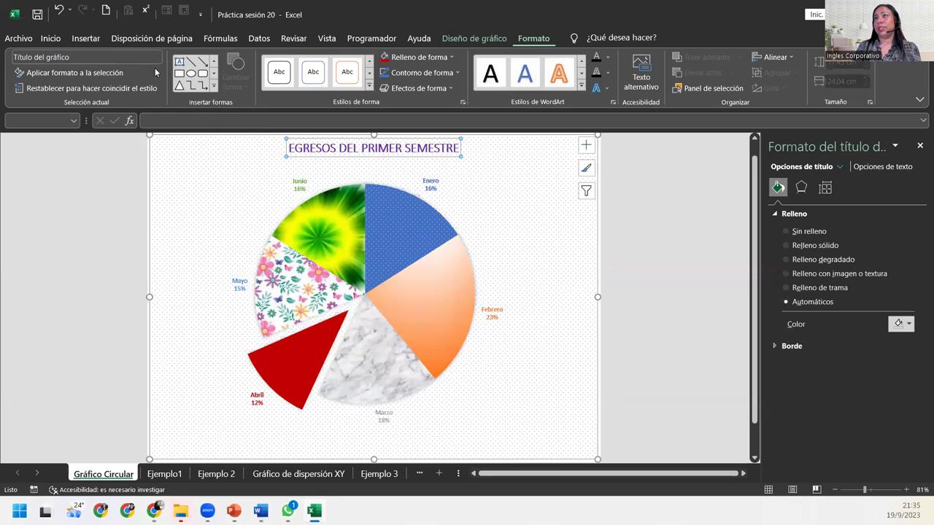
{"action": "left_click", "coordinate": [50, 39]}
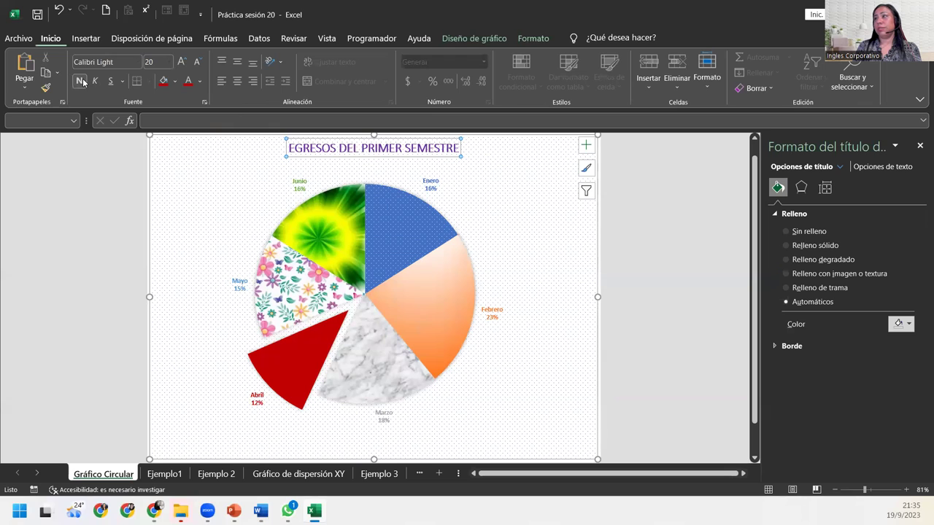
{"action": "left_click", "coordinate": [181, 62]}
{"action": "left_click", "coordinate": [182, 63]}
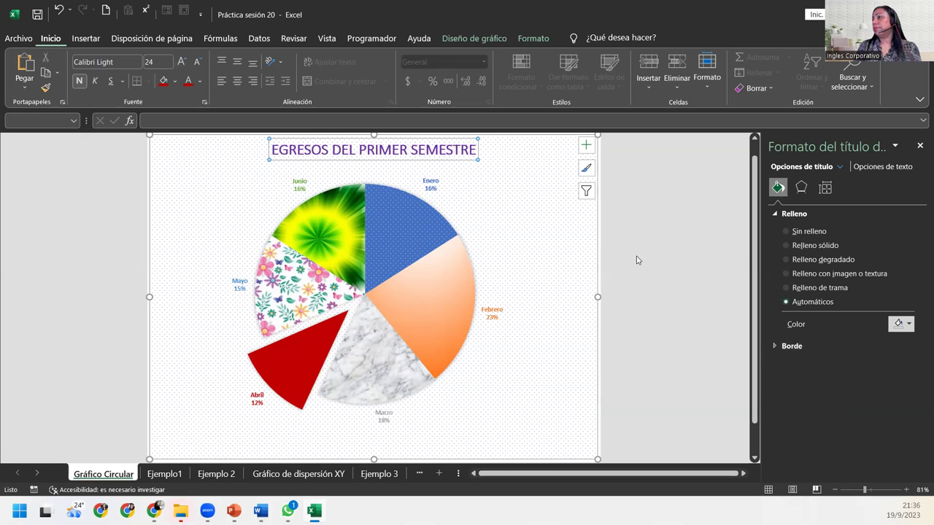
Step: Set the chart background pattern's Primer plano colour to light blue
{"action": "left_click", "coordinate": [573, 274]}
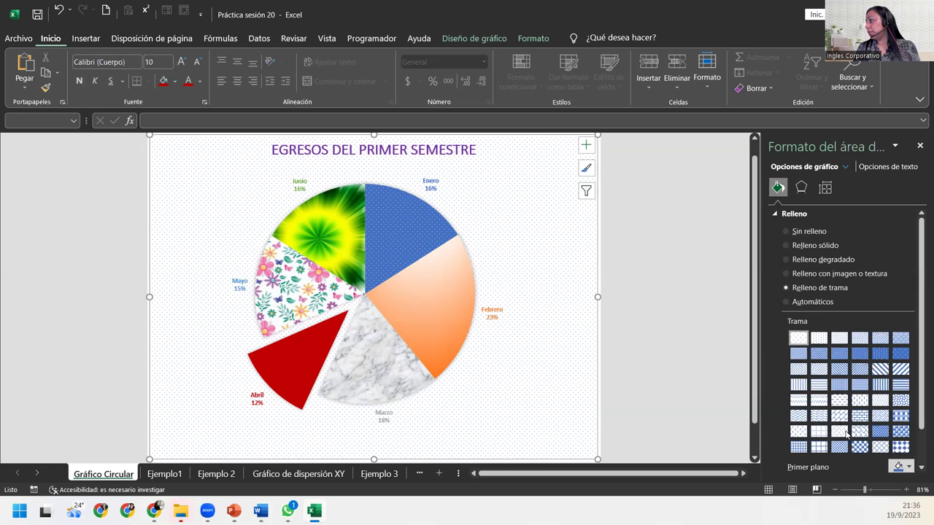
{"action": "scroll", "coordinate": [849, 438], "scroll_direction": "down", "scroll_amount": 1}
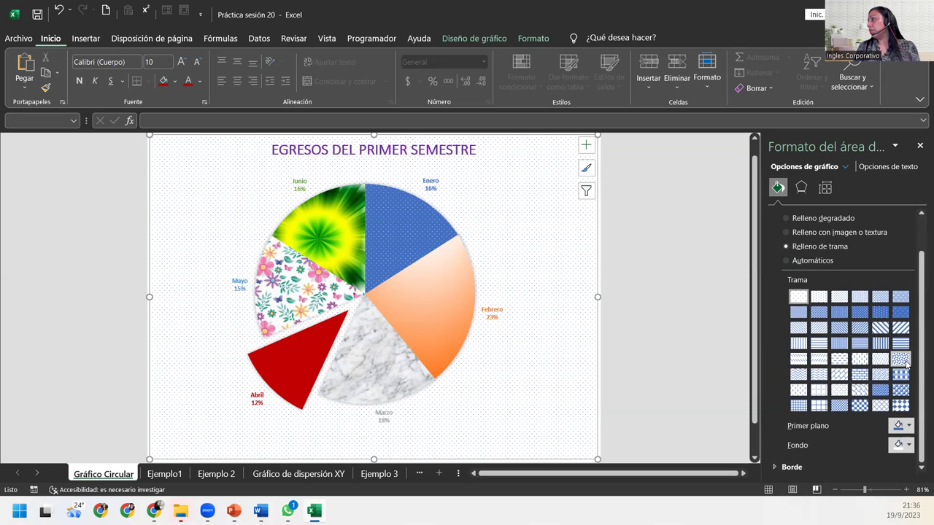
{"action": "left_click", "coordinate": [909, 427]}
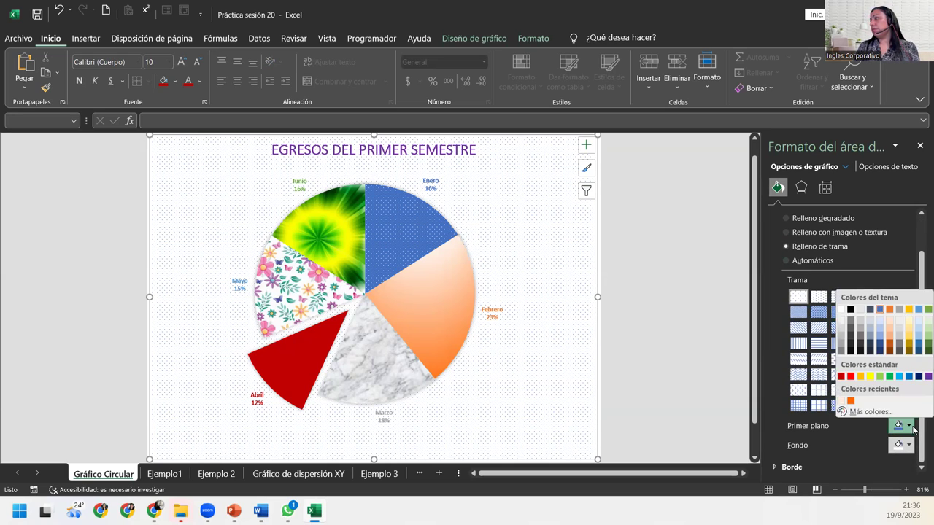
{"action": "left_click", "coordinate": [880, 330]}
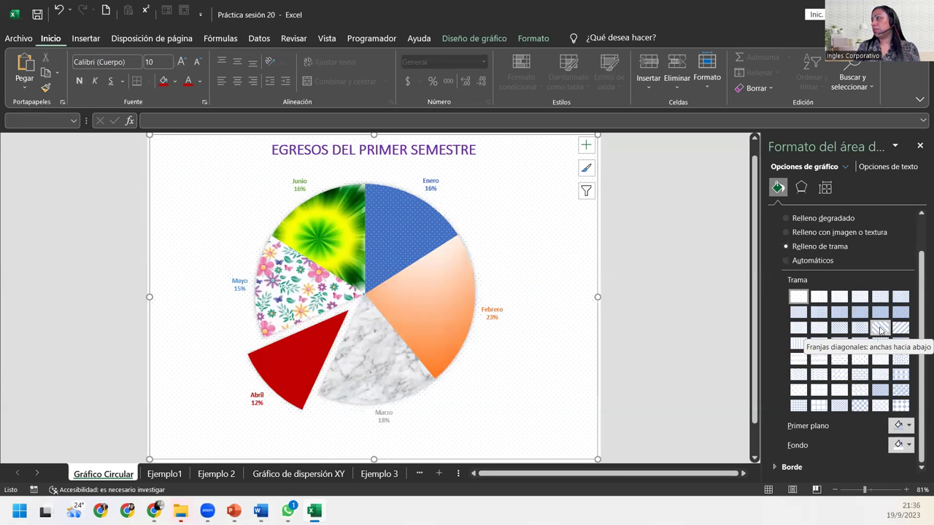
{"action": "left_click", "coordinate": [640, 384]}
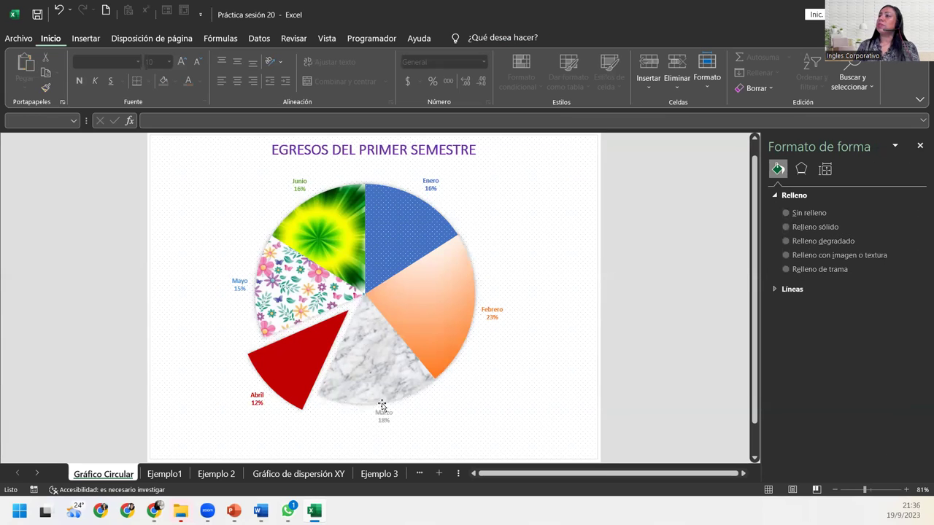
Step: Save the workbook and bring the survey browser window to the front
{"action": "scroll", "coordinate": [391, 394], "scroll_direction": "down", "scroll_amount": 1}
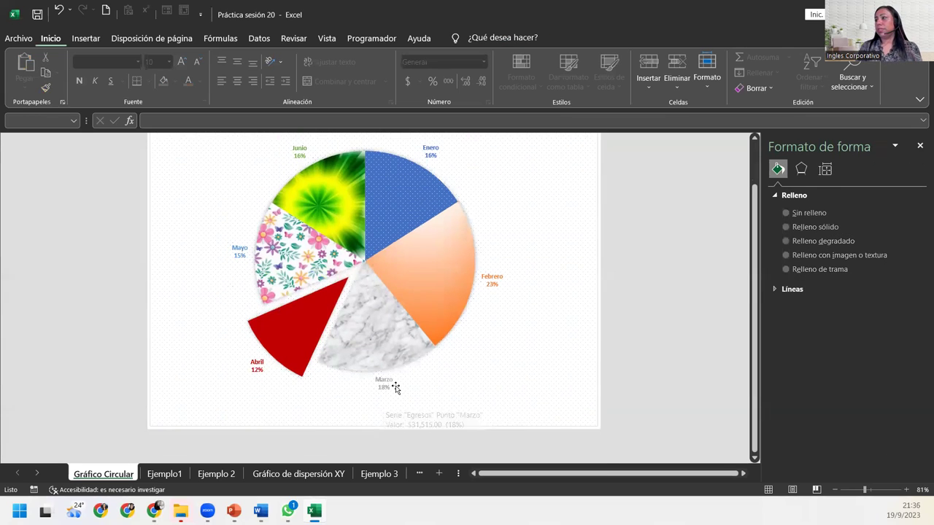
{"action": "scroll", "coordinate": [395, 388], "scroll_direction": "up", "scroll_amount": 1}
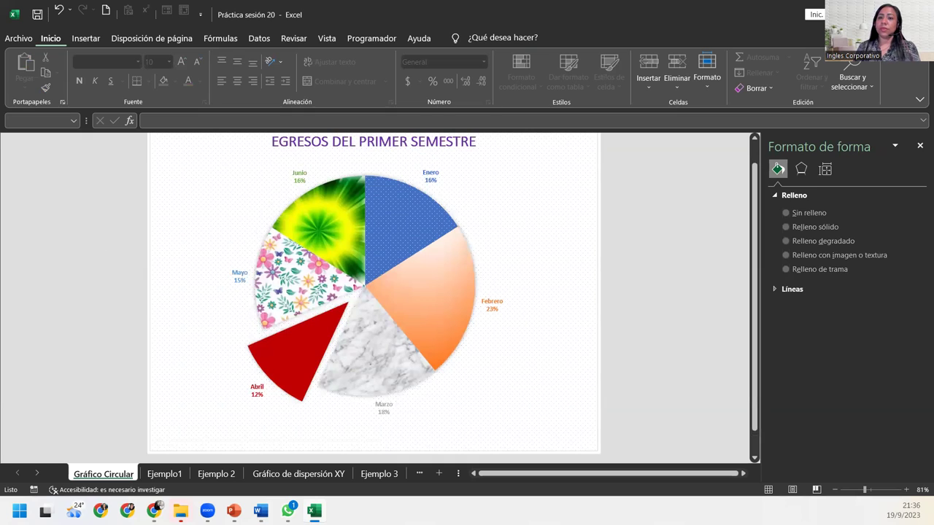
{"action": "left_click", "coordinate": [37, 14]}
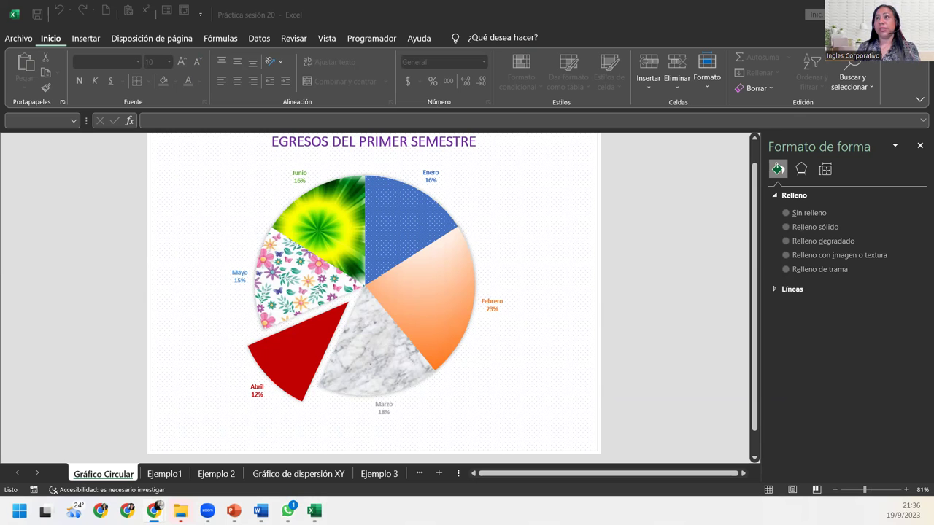
{"action": "key", "text": "alt+Tab"}
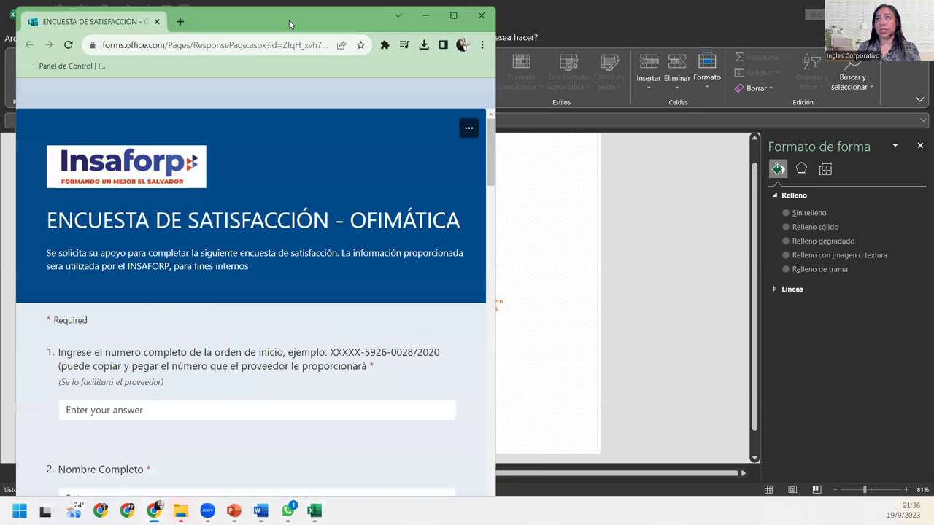
Step: Maximise the survey window and paste the course start-order number into the first answer
{"action": "double_click", "coordinate": [314, 27]}
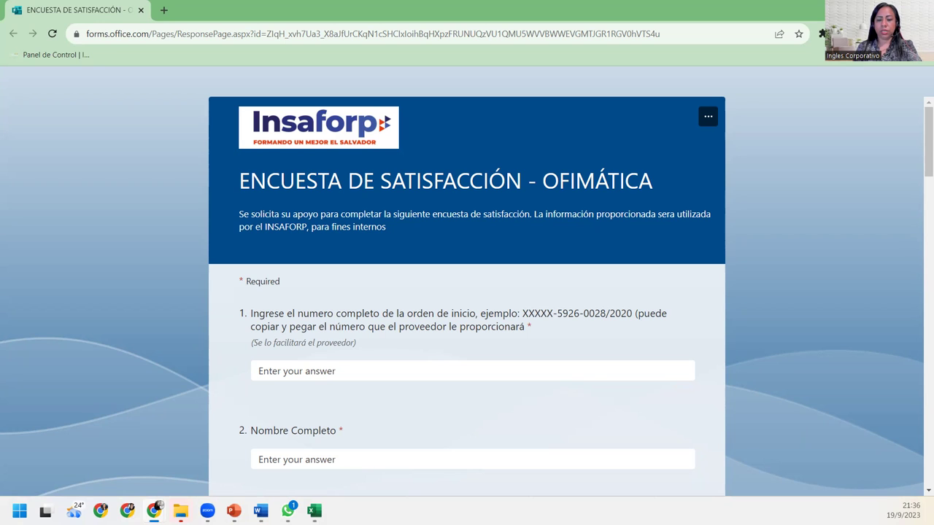
{"action": "left_click", "coordinate": [356, 370]}
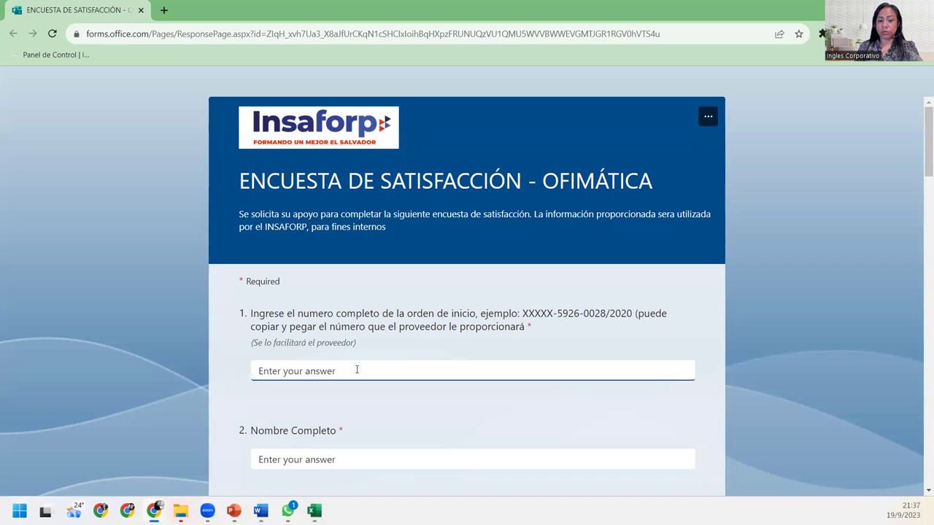
{"action": "key", "text": "ctrl+v"}
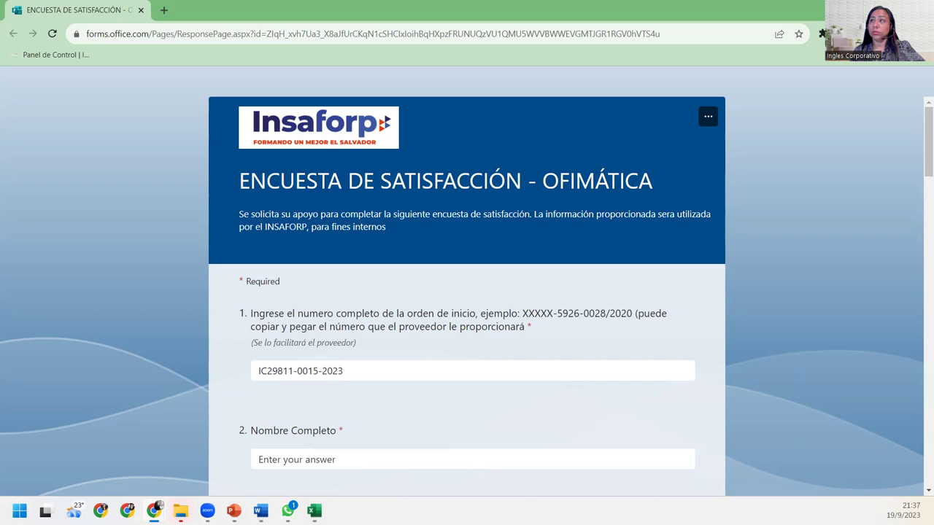
{"action": "left_click", "coordinate": [371, 367]}
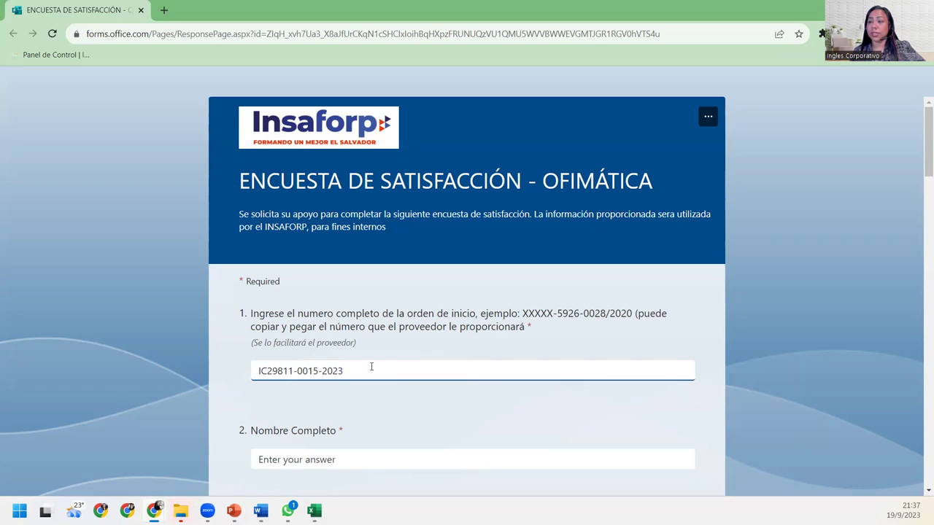
{"action": "key", "text": "ctrl+a"}
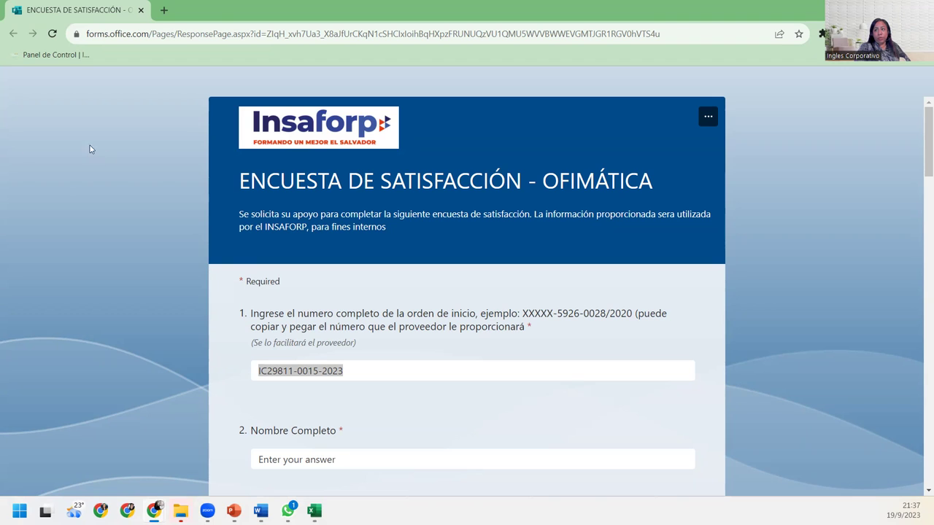
{"action": "scroll", "coordinate": [429, 396], "scroll_direction": "down", "scroll_amount": 1}
{"action": "left_click", "coordinate": [421, 392]}
{"action": "scroll", "coordinate": [421, 393], "scroll_direction": "down", "scroll_amount": 1}
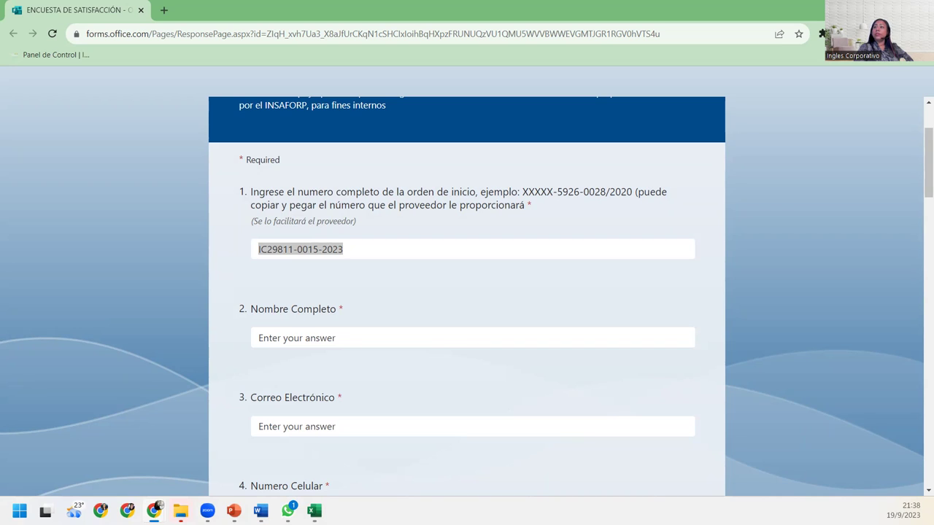
{"action": "left_click", "coordinate": [305, 334]}
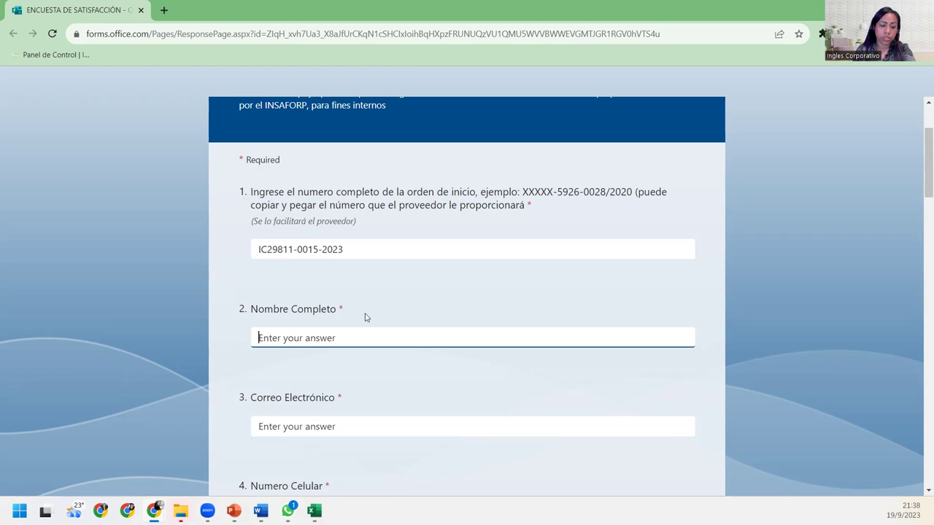
{"action": "scroll", "coordinate": [391, 355], "scroll_direction": "down", "scroll_amount": 2}
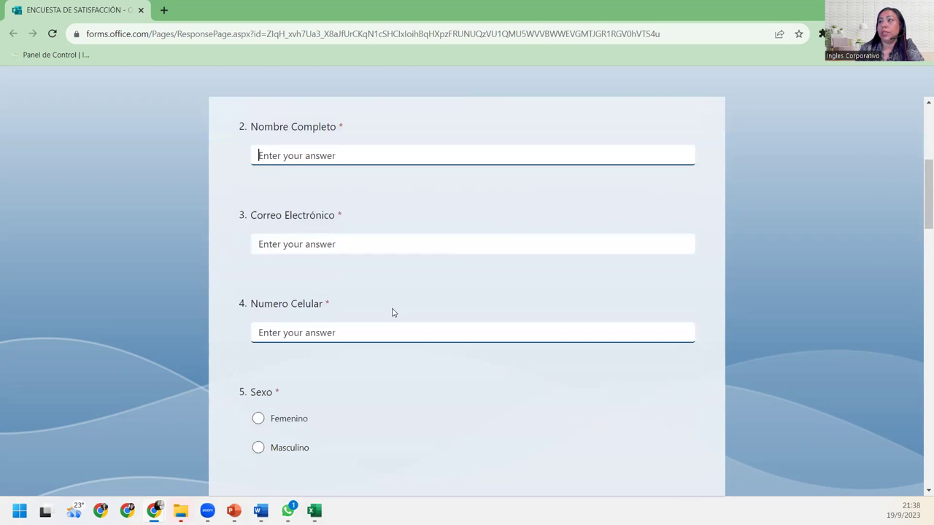
{"action": "left_click", "coordinate": [345, 246]}
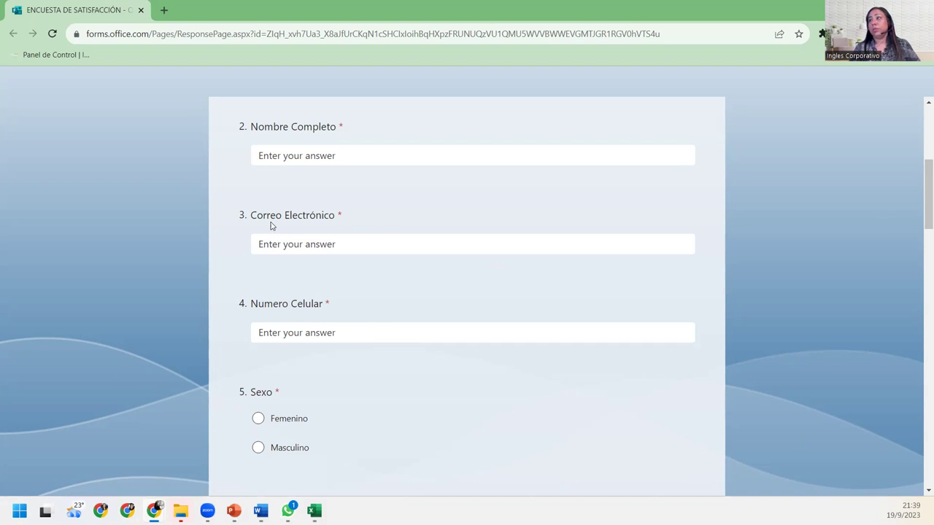
Step: Move past the phone number question and answer Femenino for Sexo
{"action": "scroll", "coordinate": [314, 331], "scroll_direction": "down", "scroll_amount": 2}
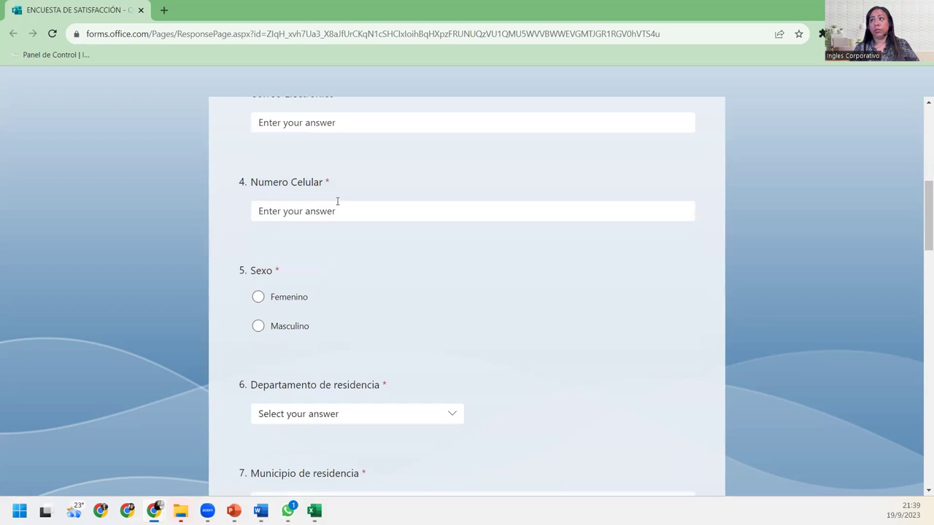
{"action": "left_click", "coordinate": [340, 206]}
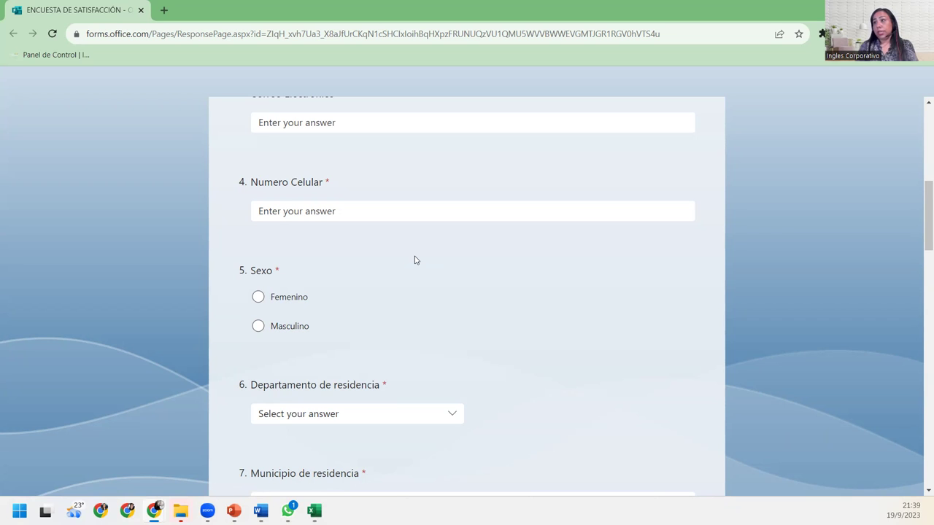
{"action": "scroll", "coordinate": [416, 257], "scroll_direction": "down", "scroll_amount": 2}
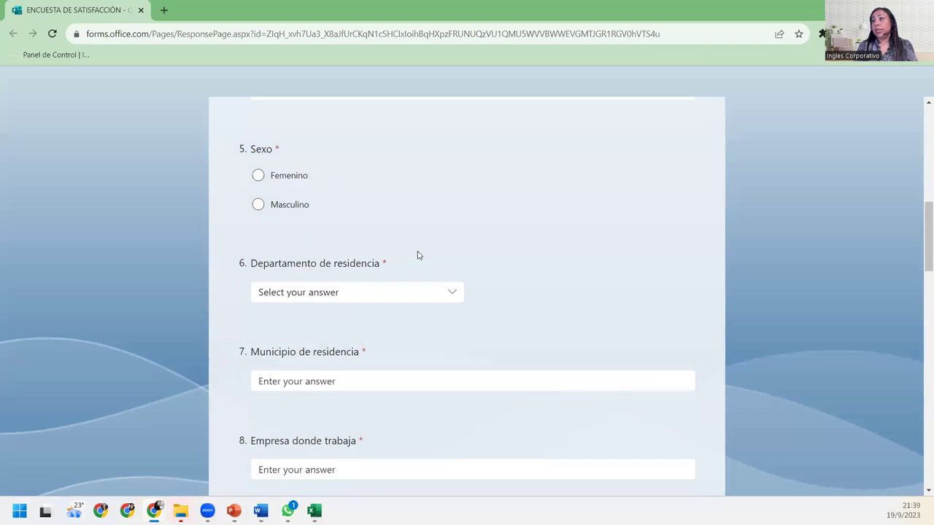
{"action": "left_click", "coordinate": [273, 176]}
Step: Choose La Libertad for question 6, Departamento de residencia
{"action": "scroll", "coordinate": [398, 219], "scroll_direction": "down", "scroll_amount": 2}
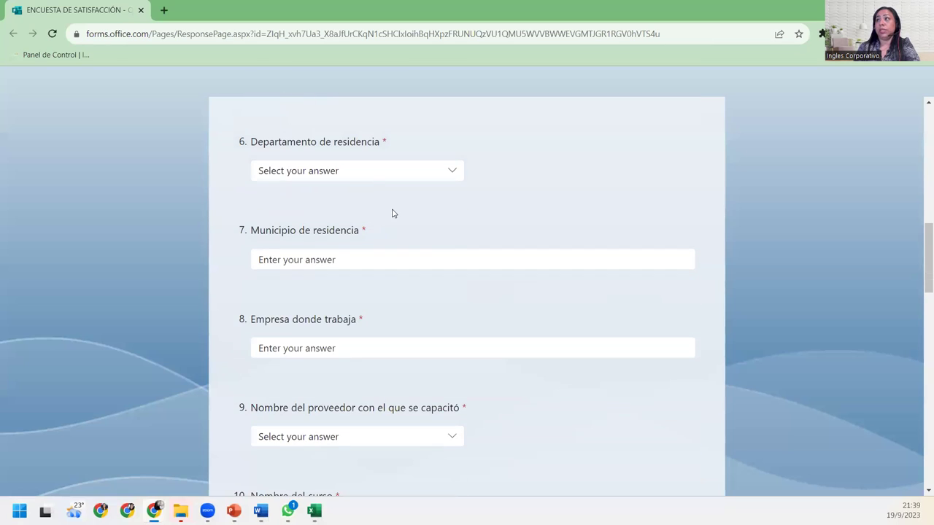
{"action": "left_click", "coordinate": [378, 183]}
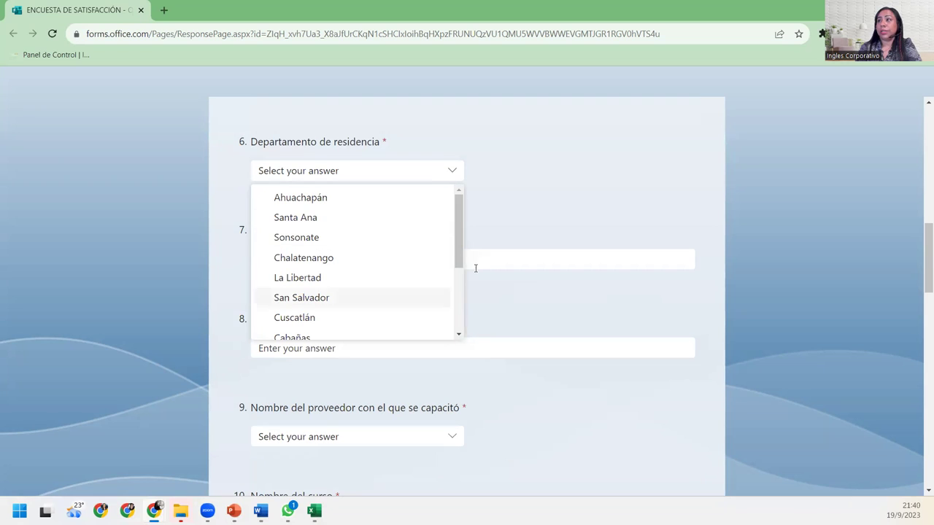
{"action": "left_click", "coordinate": [311, 278]}
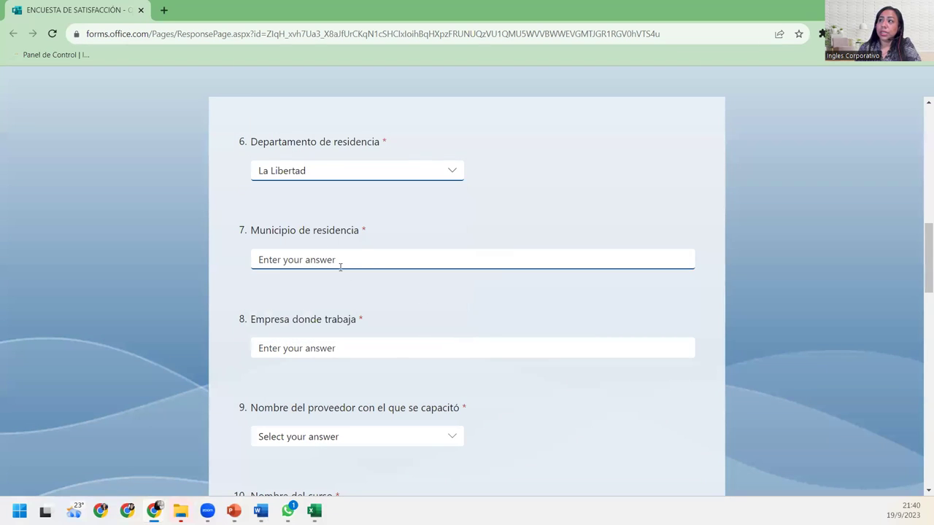
Step: Move through the Municipio de residencia and Empresa answer fields
{"action": "left_click", "coordinate": [340, 264]}
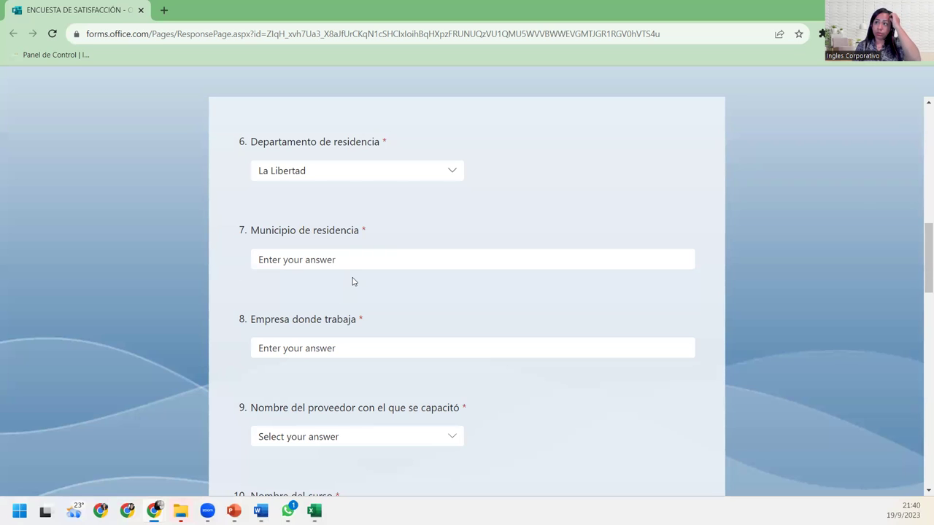
{"action": "scroll", "coordinate": [351, 280], "scroll_direction": "down", "scroll_amount": 2}
{"action": "left_click", "coordinate": [335, 227]}
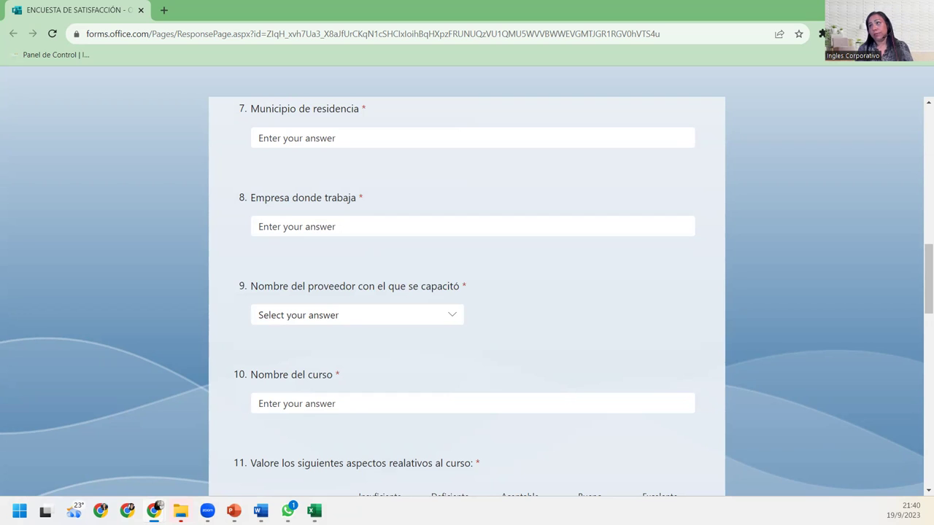
{"action": "left_click", "coordinate": [351, 225]}
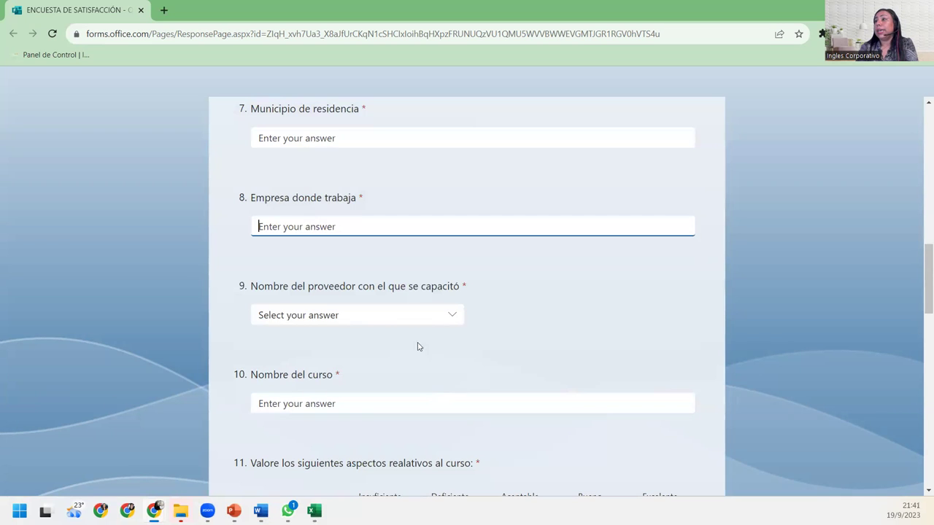
Step: Pick REGAL PRODUCTS INC. EL SALVADOR INTERNATIONAL, S.A. DE C.V. as the question 9 provider
{"action": "left_click", "coordinate": [372, 313]}
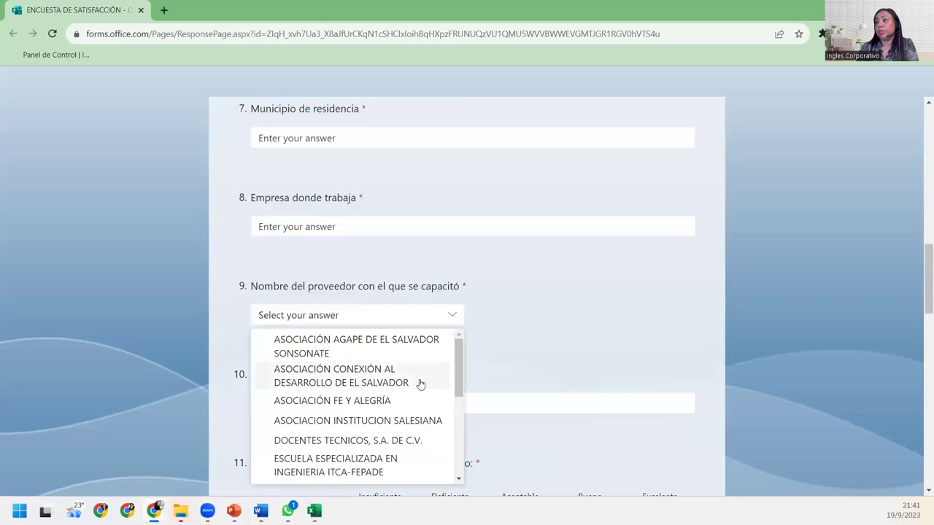
{"action": "scroll", "coordinate": [421, 382], "scroll_direction": "down", "scroll_amount": 5}
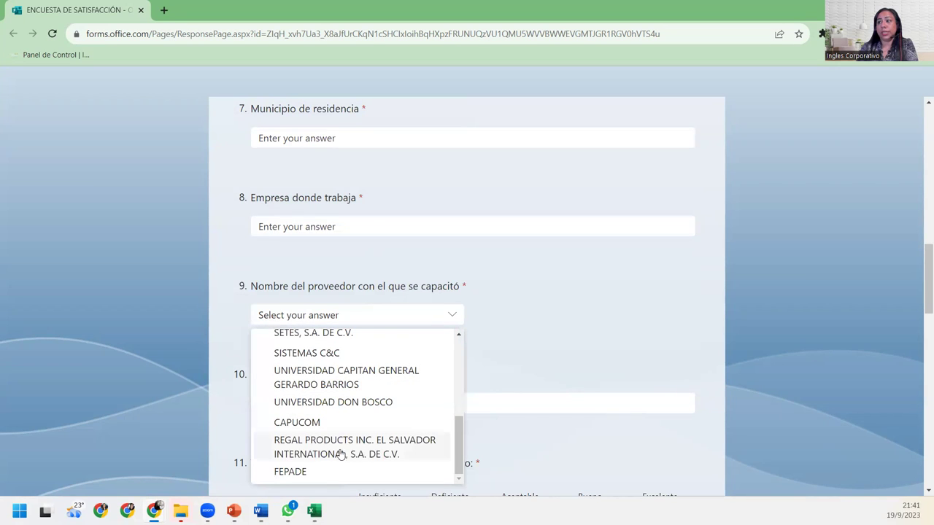
{"action": "left_click", "coordinate": [395, 448]}
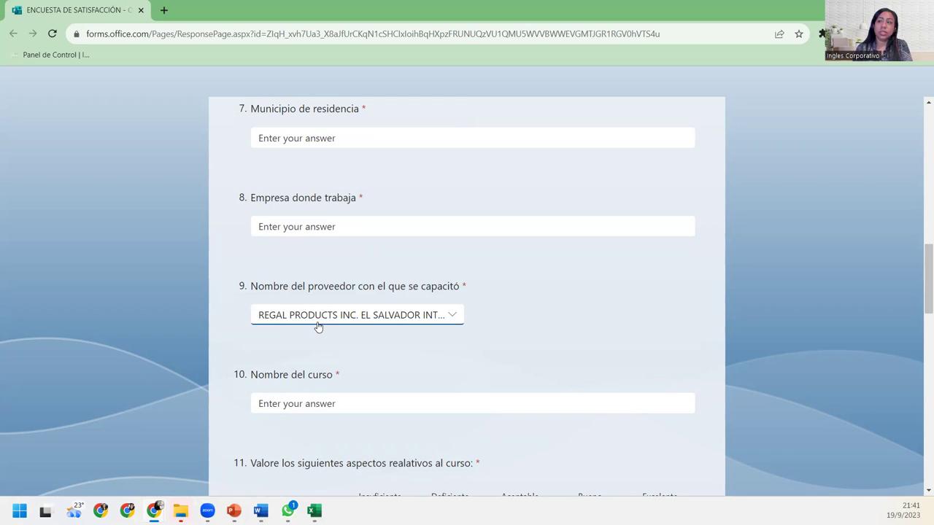
{"action": "left_click", "coordinate": [340, 404]}
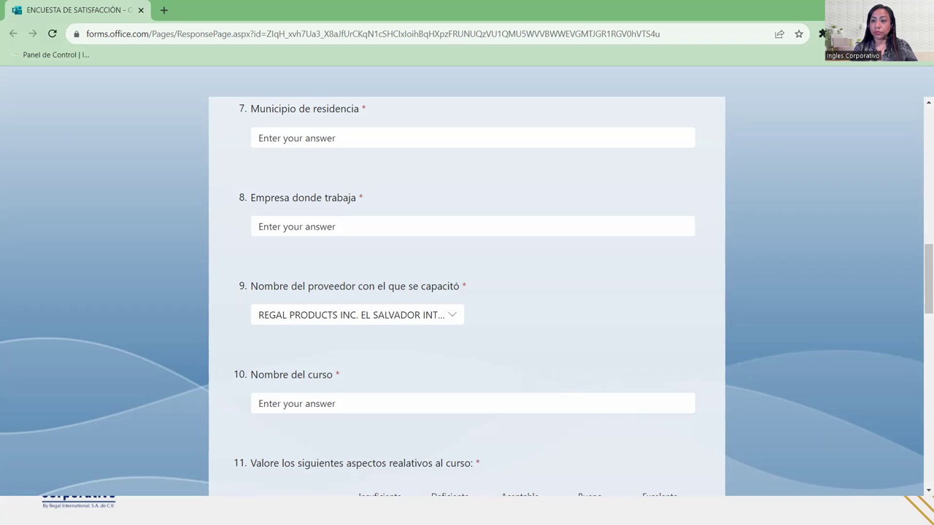
Step: Set the question 12 course start date to 21/08/2023
{"action": "scroll", "coordinate": [440, 382], "scroll_direction": "down", "scroll_amount": 3}
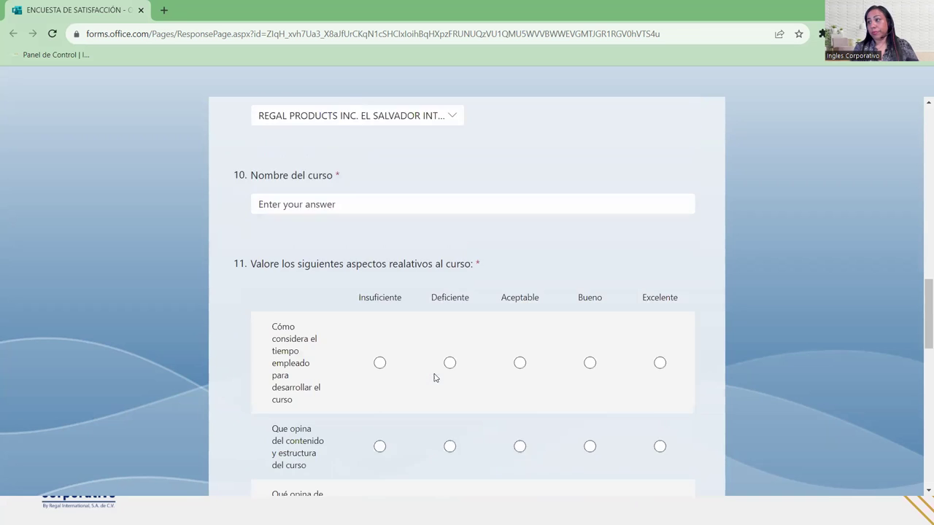
{"action": "scroll", "coordinate": [417, 361], "scroll_direction": "down", "scroll_amount": 5}
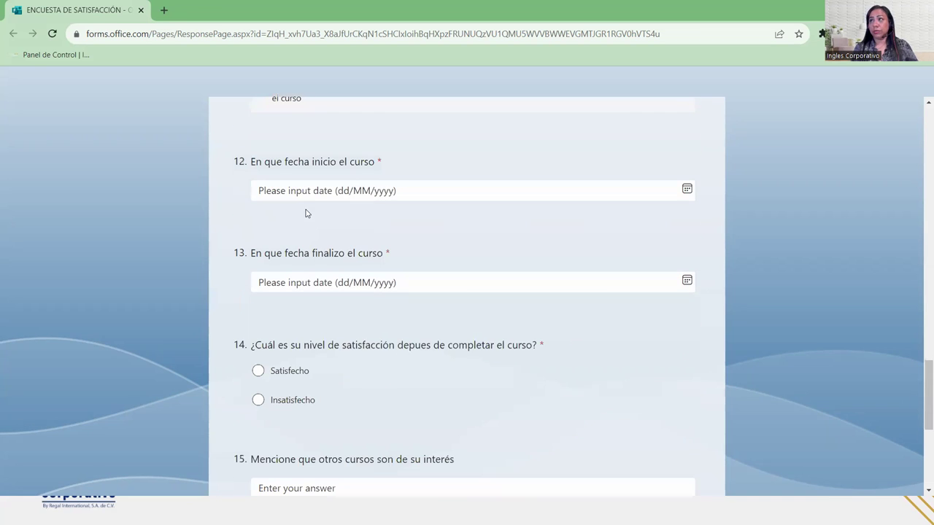
{"action": "left_click", "coordinate": [315, 192]}
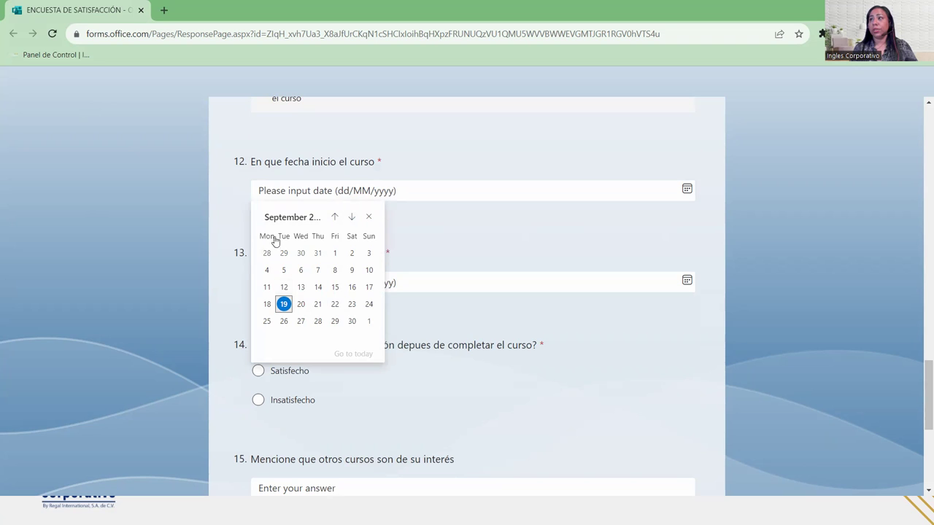
{"action": "left_click", "coordinate": [333, 217]}
{"action": "left_click", "coordinate": [267, 305]}
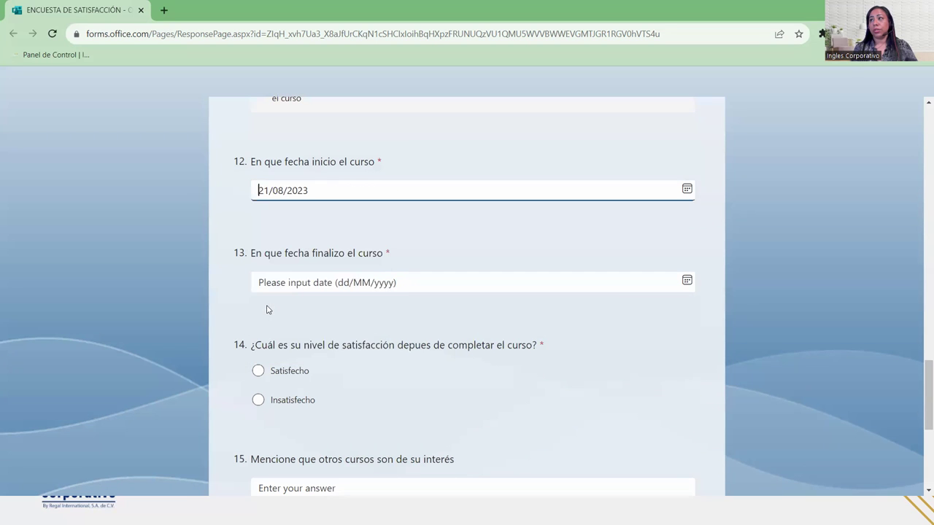
Step: Set the question 13 course end date to 19/09/2023
{"action": "left_click", "coordinate": [276, 283]}
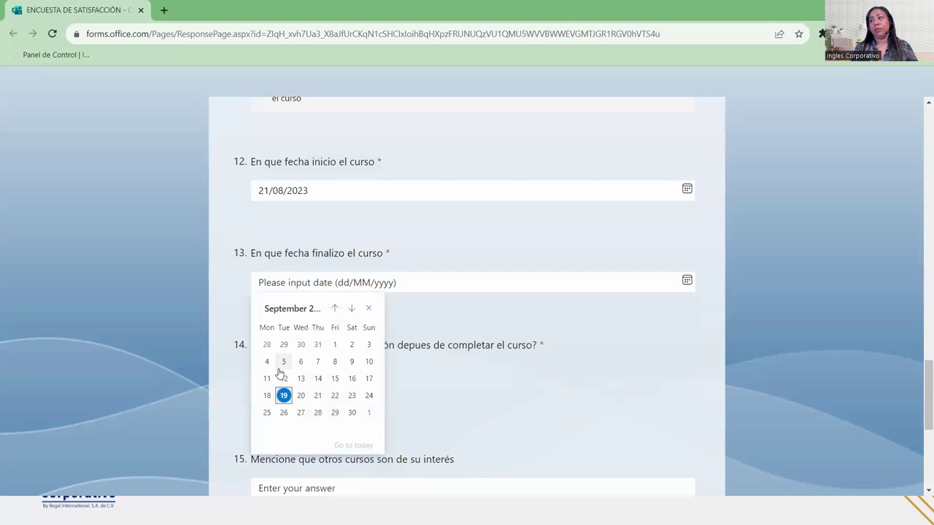
{"action": "left_click", "coordinate": [282, 398]}
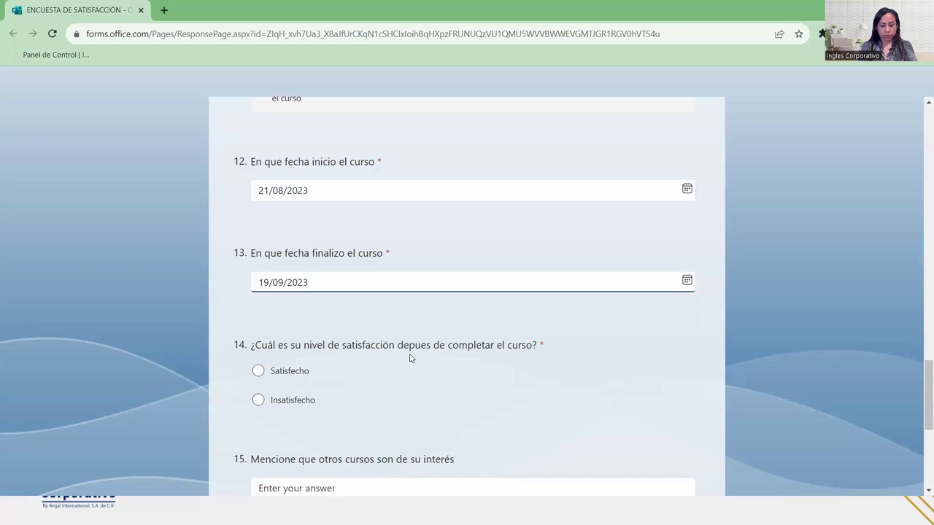
{"action": "left_click", "coordinate": [437, 416]}
{"action": "scroll", "coordinate": [437, 416], "scroll_direction": "down", "scroll_amount": 3}
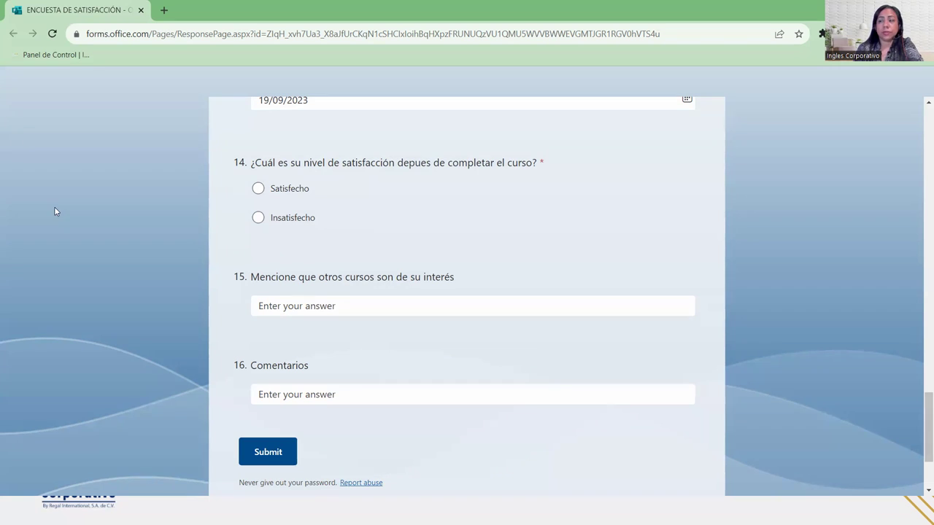
Step: Scroll back up to question 1 and select the order number in its answer box for copying
{"action": "scroll", "coordinate": [299, 228], "scroll_direction": "up", "scroll_amount": 2}
{"action": "scroll", "coordinate": [300, 229], "scroll_direction": "up", "scroll_amount": 6}
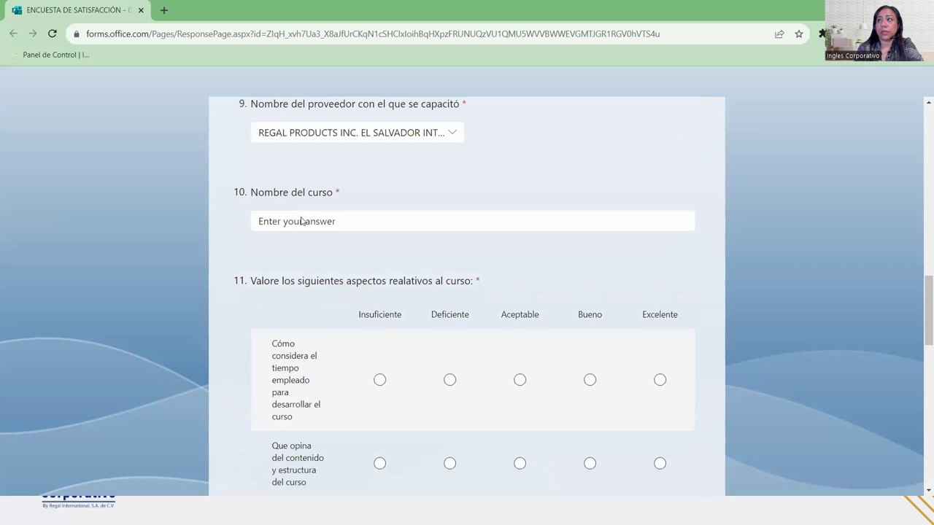
{"action": "left_click", "coordinate": [301, 222]}
{"action": "scroll", "coordinate": [301, 222], "scroll_direction": "up", "scroll_amount": 10}
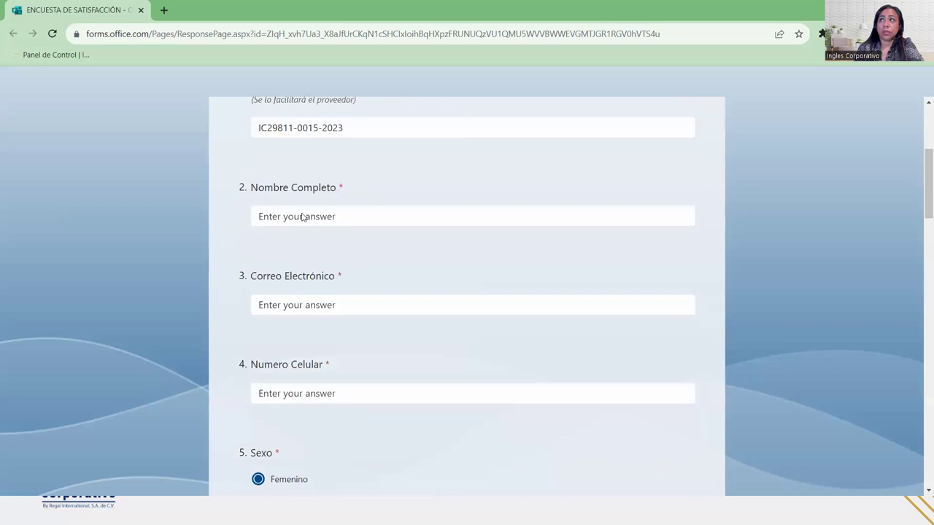
{"action": "scroll", "coordinate": [302, 216], "scroll_direction": "up", "scroll_amount": 3}
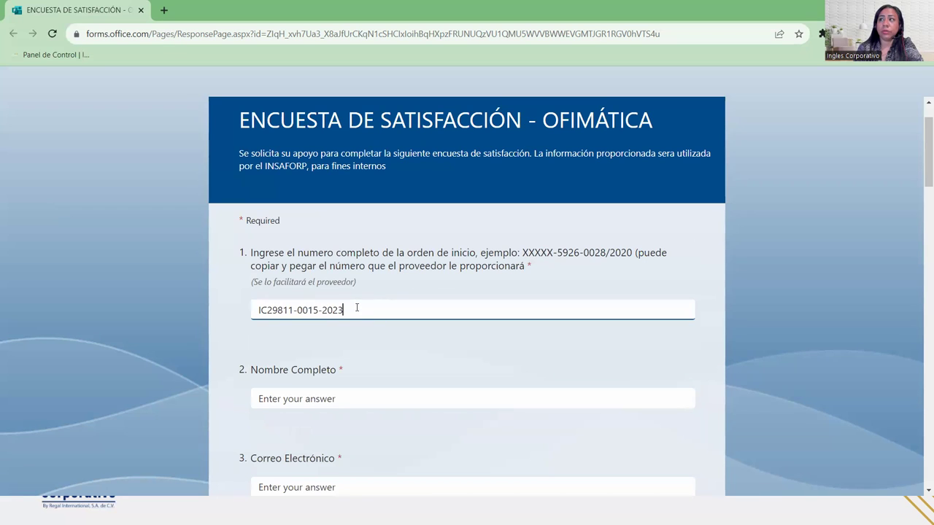
{"action": "left_click_drag", "start_coordinate": [355, 309], "coordinate": [214, 308]}
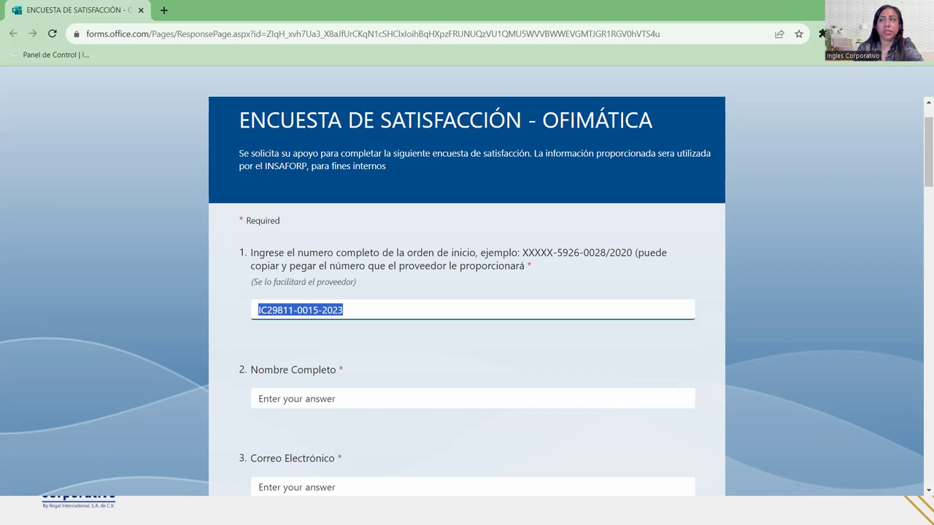
{"action": "key", "text": "alt+Tab"}
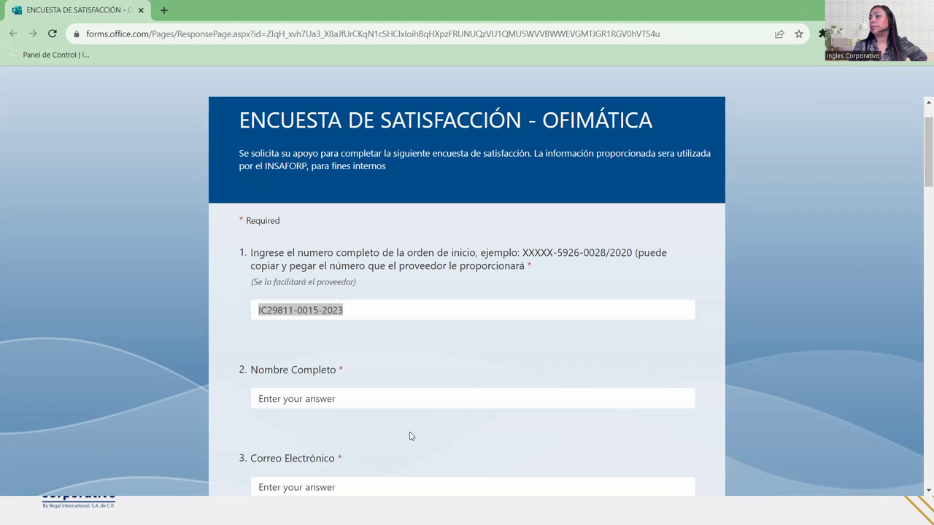
Step: Scroll down to question 11's course-aspects grid rated from Insuficiente to Excelente
{"action": "scroll", "coordinate": [410, 424], "scroll_direction": "down", "scroll_amount": 4}
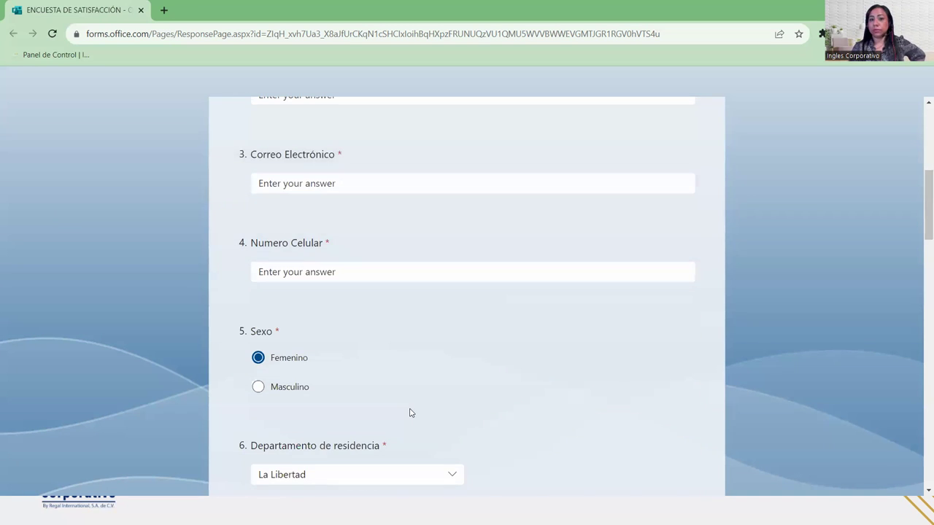
{"action": "scroll", "coordinate": [409, 413], "scroll_direction": "down", "scroll_amount": 3}
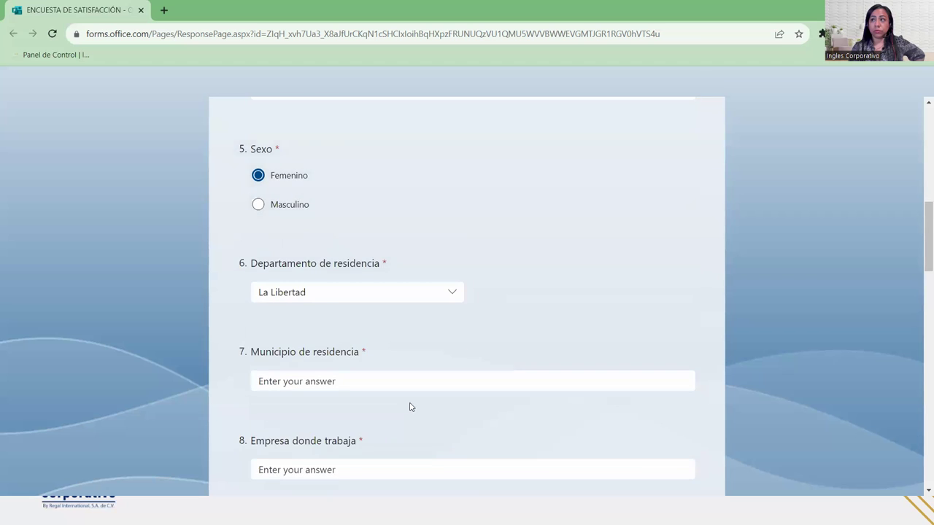
{"action": "scroll", "coordinate": [409, 407], "scroll_direction": "down", "scroll_amount": 3}
{"action": "scroll", "coordinate": [411, 406], "scroll_direction": "down", "scroll_amount": 5}
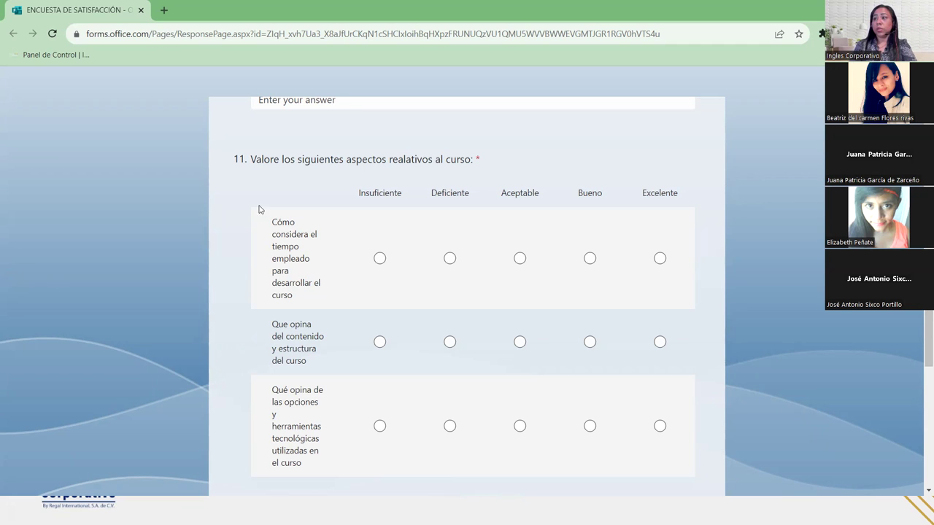
Step: Return from the survey to the Excel workbook showing the EGRESOS DEL PRIMER SEMESTRE pie chart
{"action": "scroll", "coordinate": [385, 407], "scroll_direction": "down", "scroll_amount": 10}
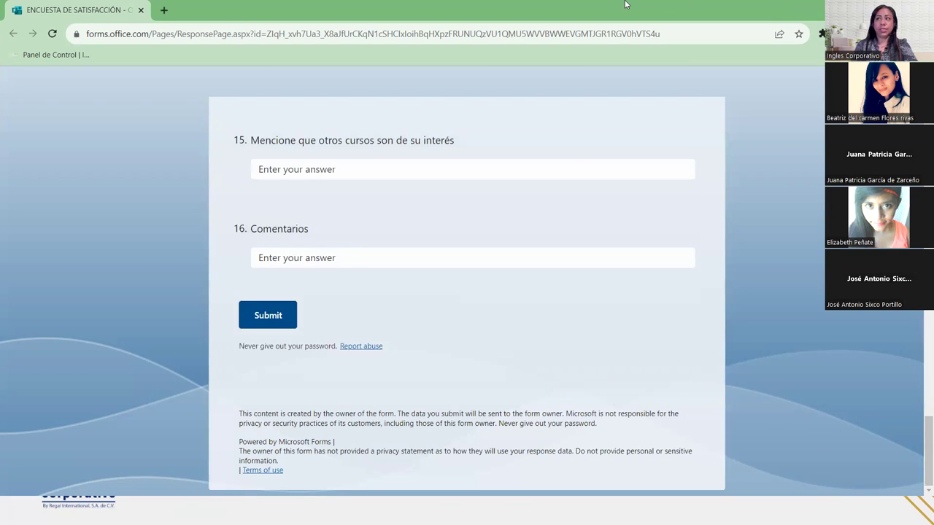
{"action": "key", "text": "alt+Tab"}
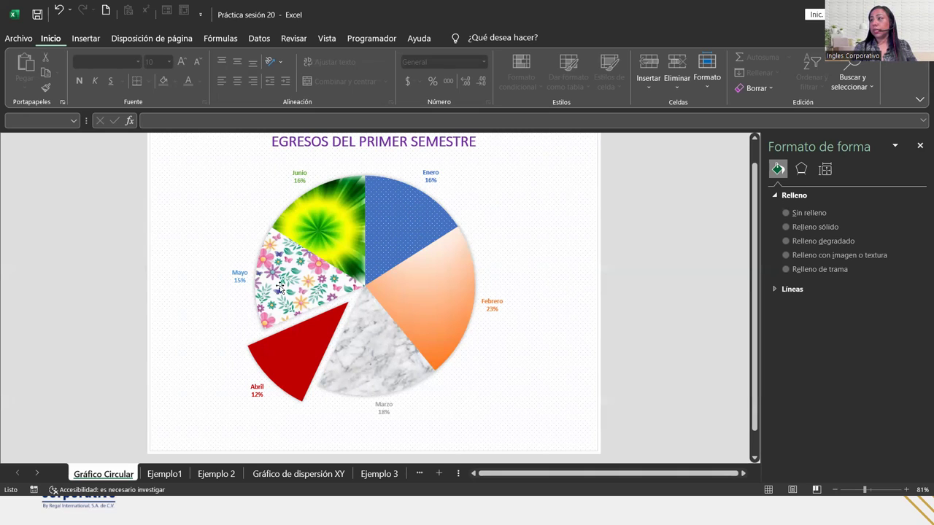
Step: On the Ejemplo1 sheet, select the Ingresos y Egresos column chart and show Diseño de gráfico
{"action": "left_click", "coordinate": [173, 474]}
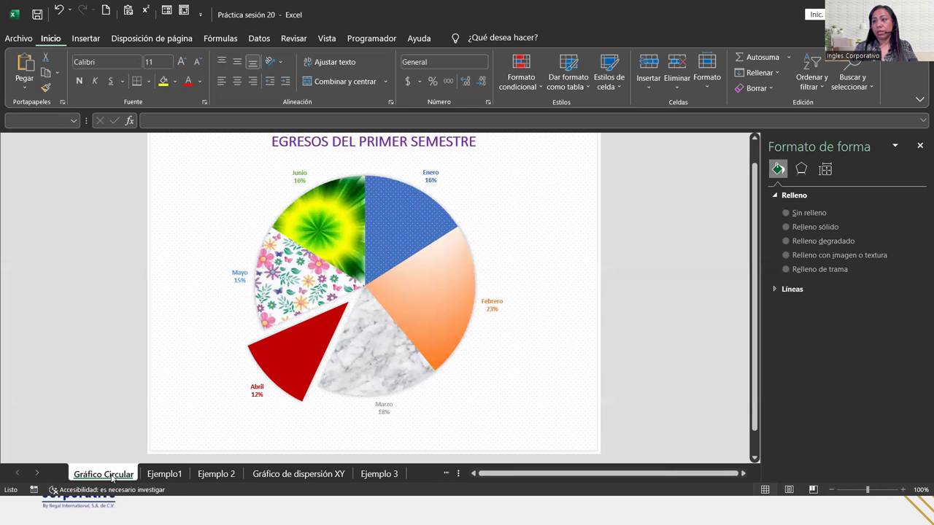
{"action": "left_click", "coordinate": [111, 476]}
{"action": "left_click", "coordinate": [212, 475]}
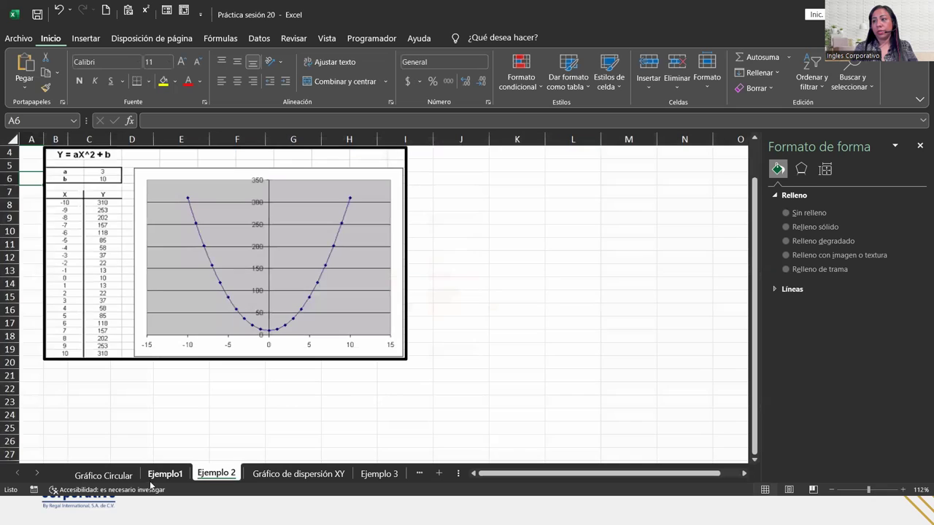
{"action": "left_click", "coordinate": [162, 475]}
{"action": "left_click", "coordinate": [206, 321]}
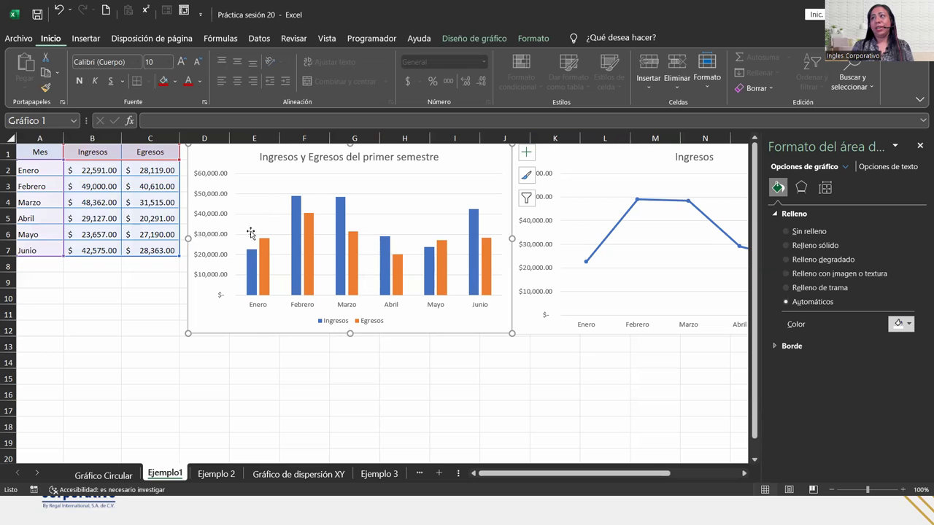
{"action": "mouse_move", "coordinate": [340, 207]}
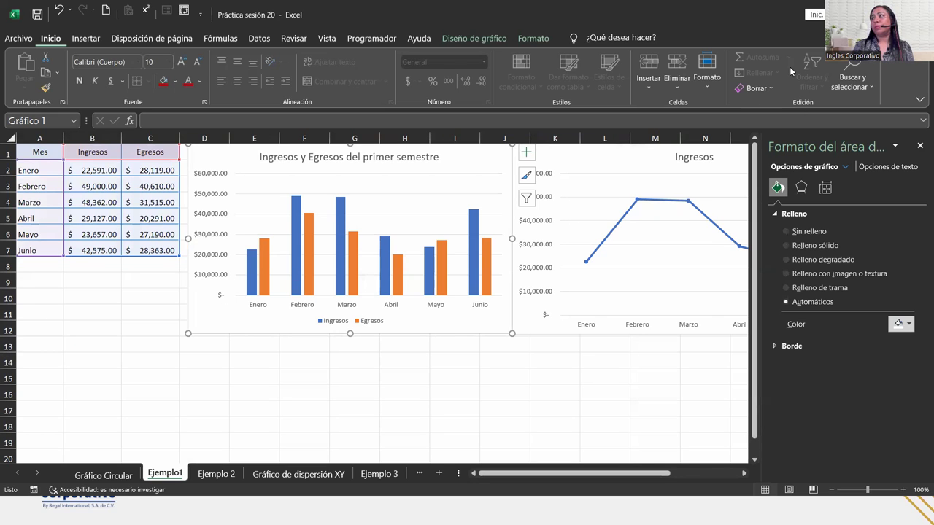
{"action": "left_click", "coordinate": [484, 38]}
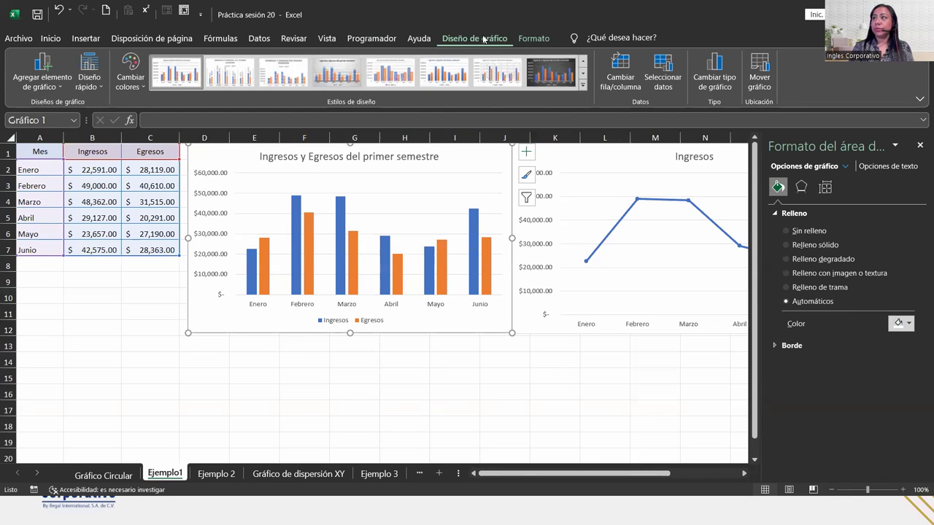
Step: Make the chart Combinado: Ingresos as clustered columns, Egresos as a line on a secondary axis
{"action": "left_click", "coordinate": [709, 71]}
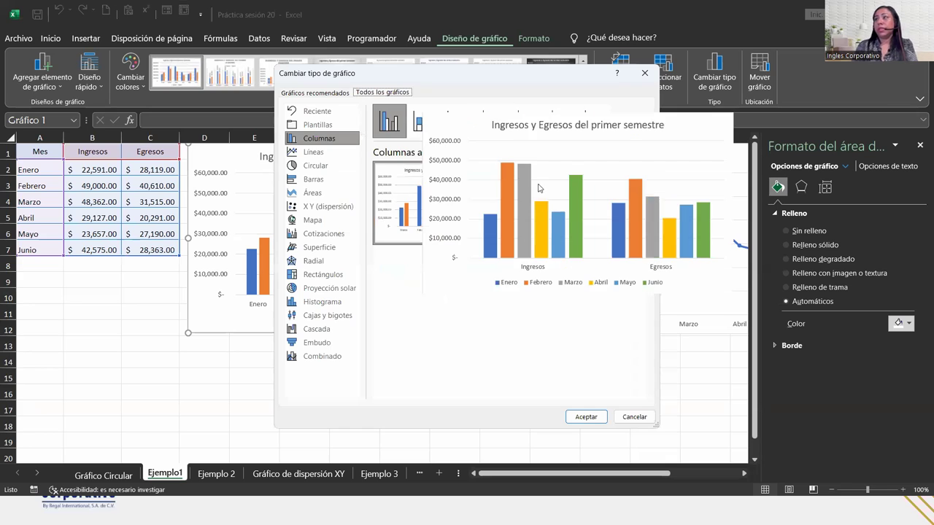
{"action": "left_click", "coordinate": [334, 357]}
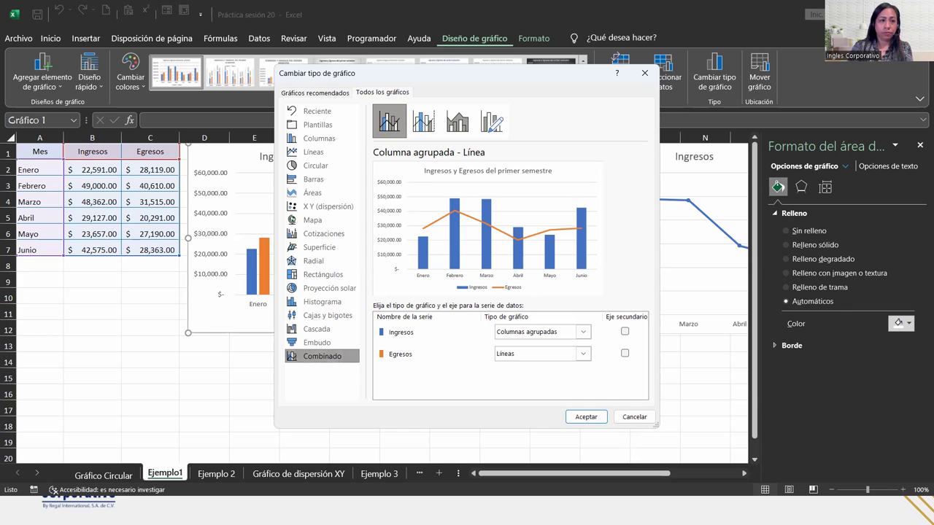
{"action": "key", "text": "Return"}
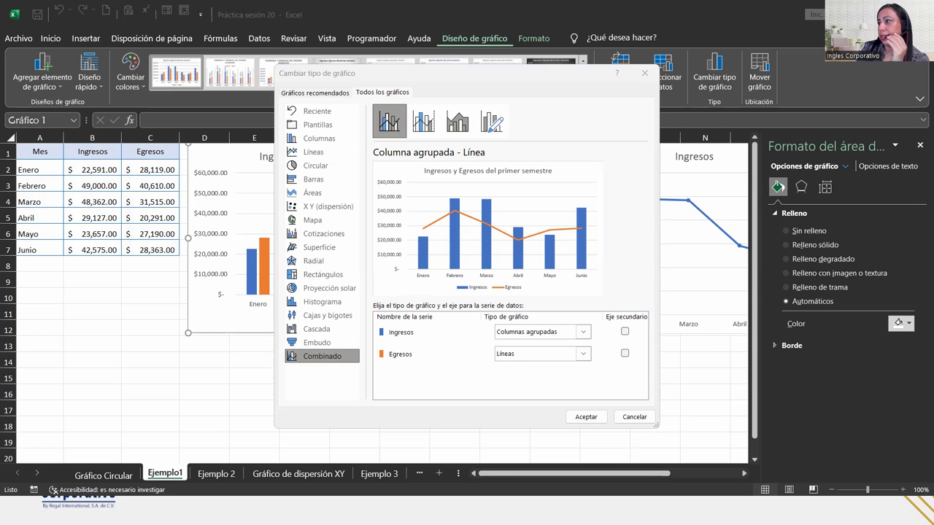
{"action": "left_click", "coordinate": [307, 356]}
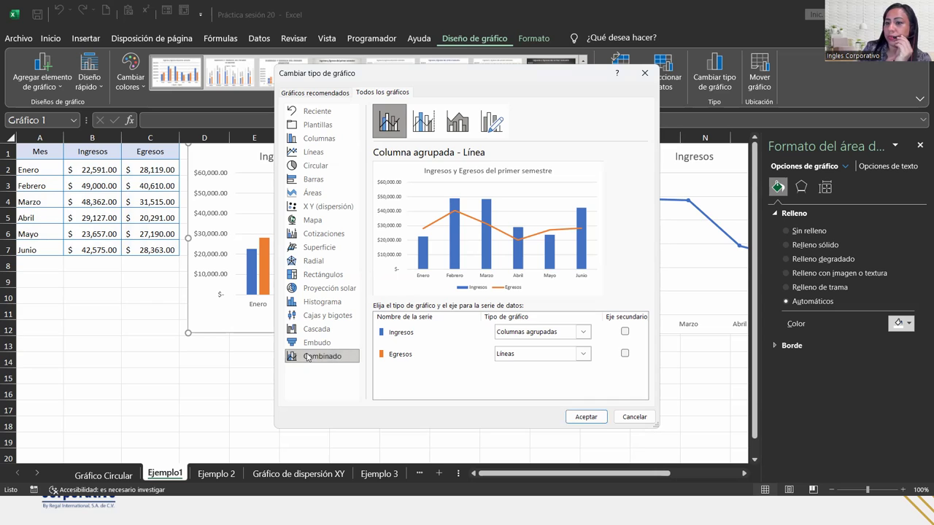
{"action": "left_click", "coordinate": [624, 354]}
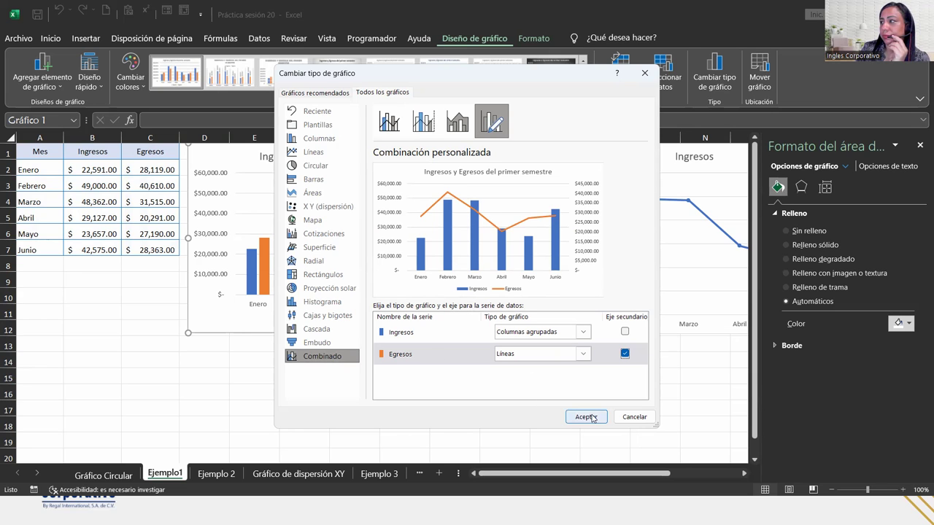
Step: Apply the combo chart and set up moving it to a new sheet named 'Gráfico Combinado'
{"action": "left_click", "coordinate": [586, 417]}
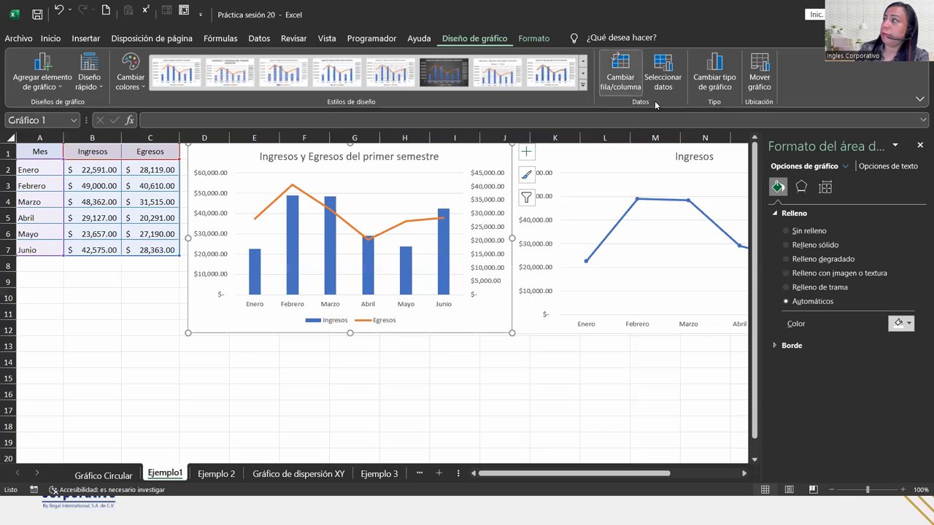
{"action": "left_click", "coordinate": [758, 80]}
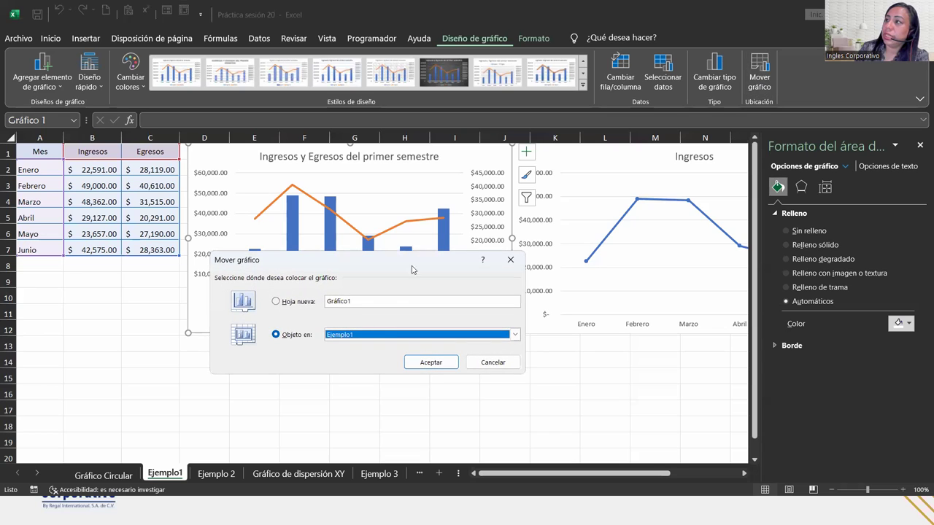
{"action": "left_click", "coordinate": [378, 301]}
{"action": "left_click", "coordinate": [381, 298]}
{"action": "key", "text": "BackSpace"}
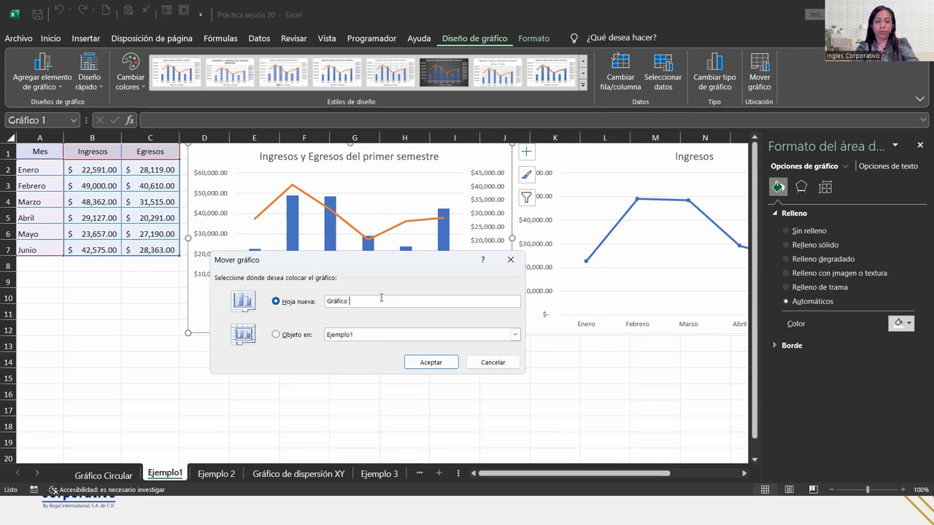
{"action": "type", "text": "Combinado"}
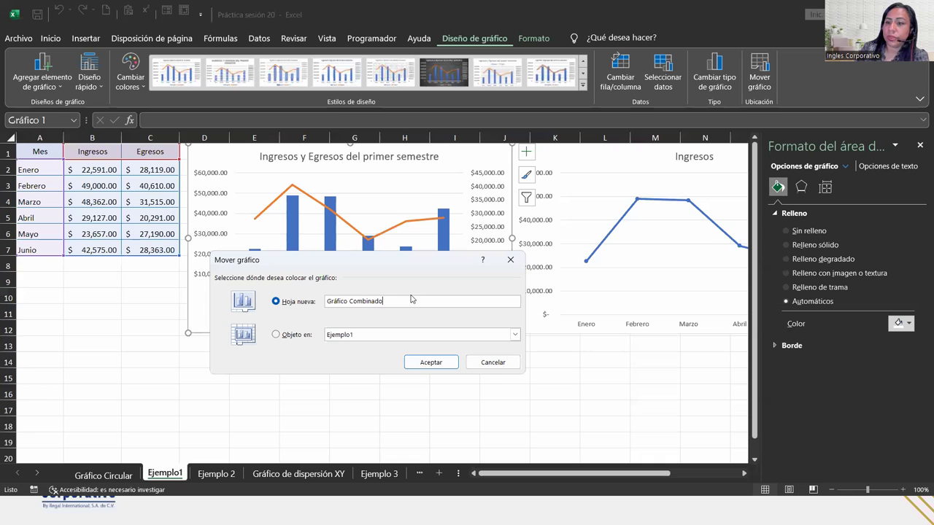
Step: Move the chart to the Gráfico Combinado sheet, then select its columns and both value axes
{"action": "left_click", "coordinate": [431, 363]}
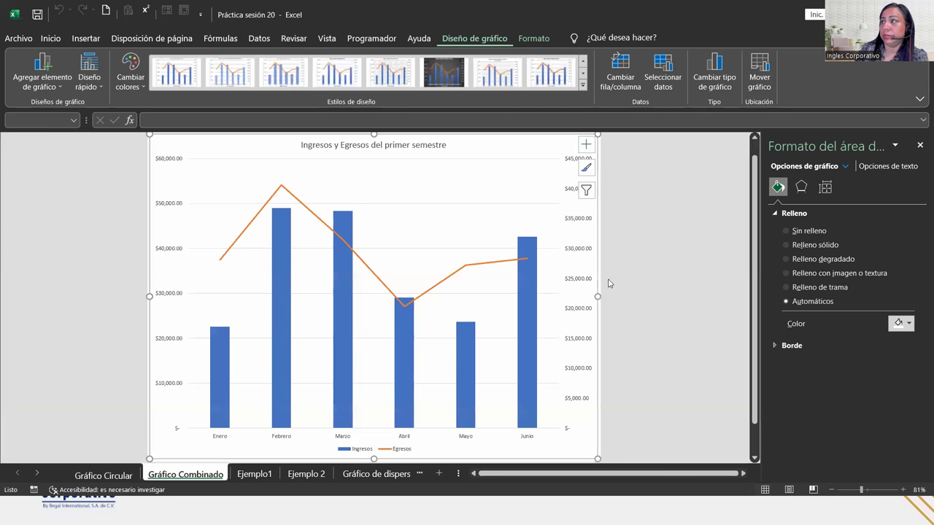
{"action": "mouse_move", "coordinate": [340, 347]}
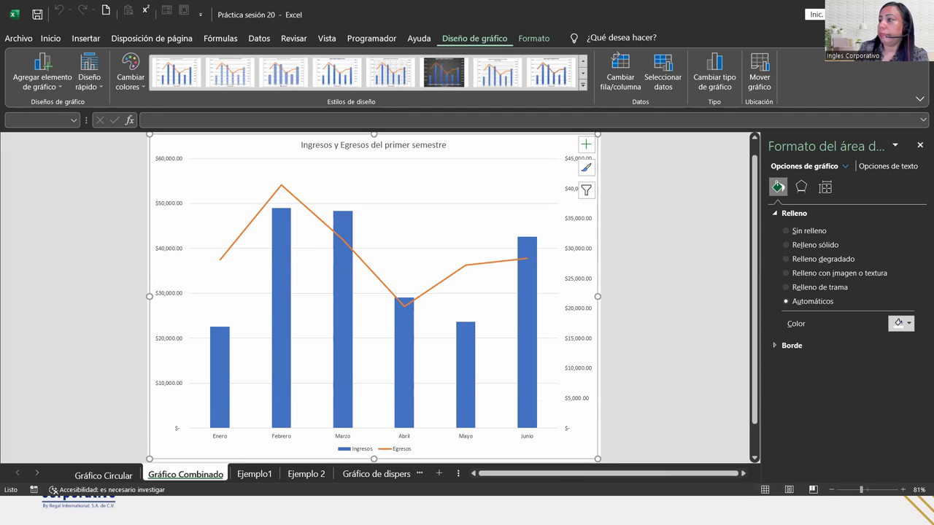
{"action": "left_click", "coordinate": [218, 388]}
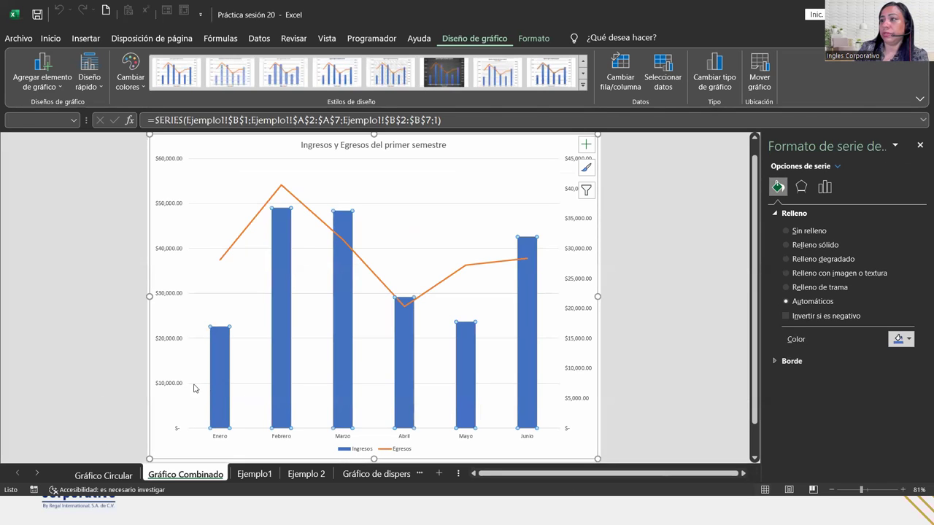
{"action": "left_click", "coordinate": [181, 383]}
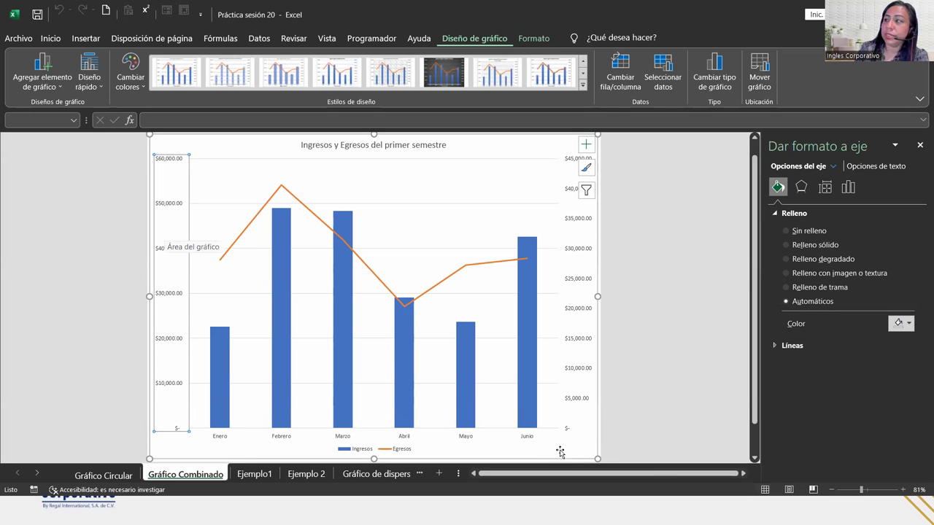
{"action": "left_click", "coordinate": [576, 339]}
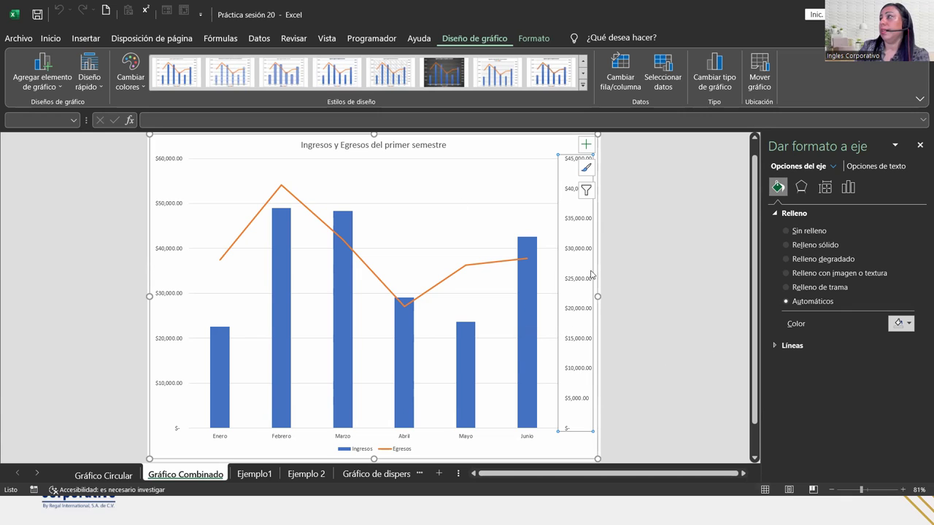
{"action": "left_click", "coordinate": [167, 205]}
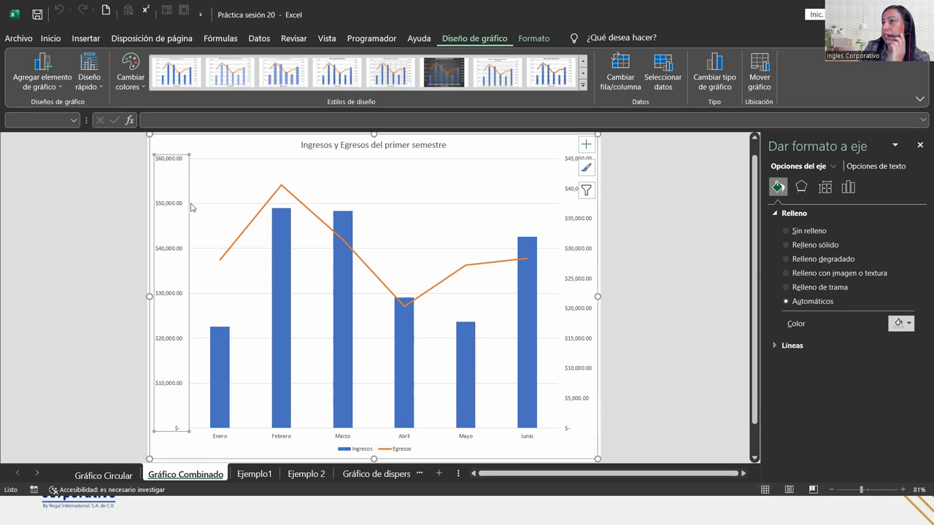
{"action": "mouse_move", "coordinate": [275, 219]}
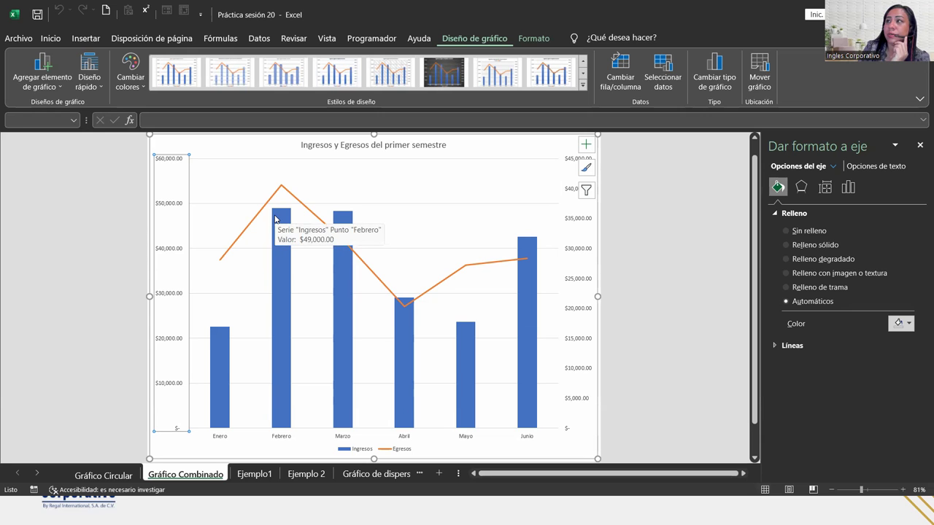
{"action": "left_click", "coordinate": [275, 219]}
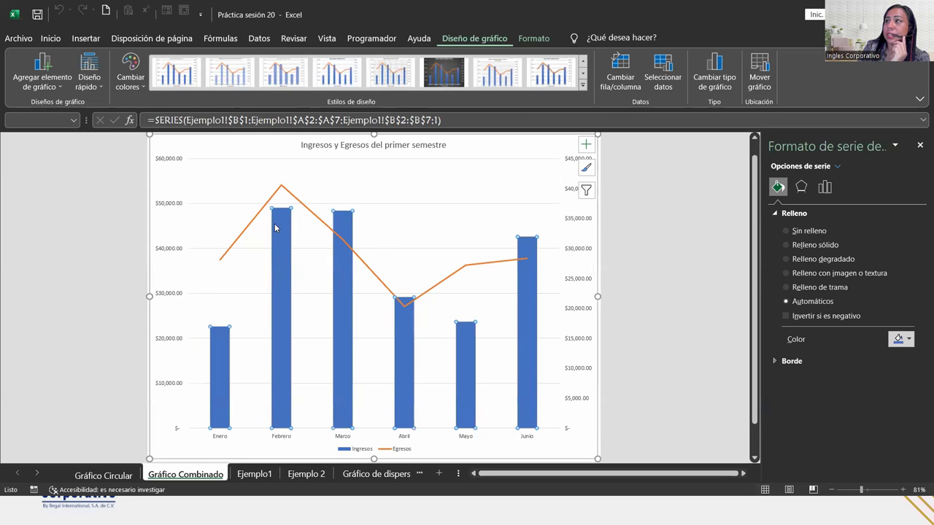
{"action": "mouse_move", "coordinate": [343, 225]}
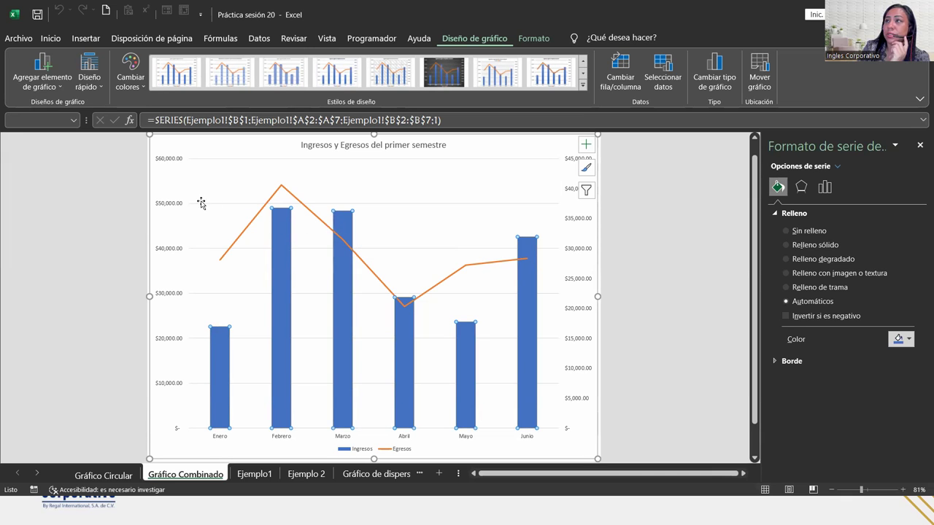
{"action": "left_click", "coordinate": [171, 209]}
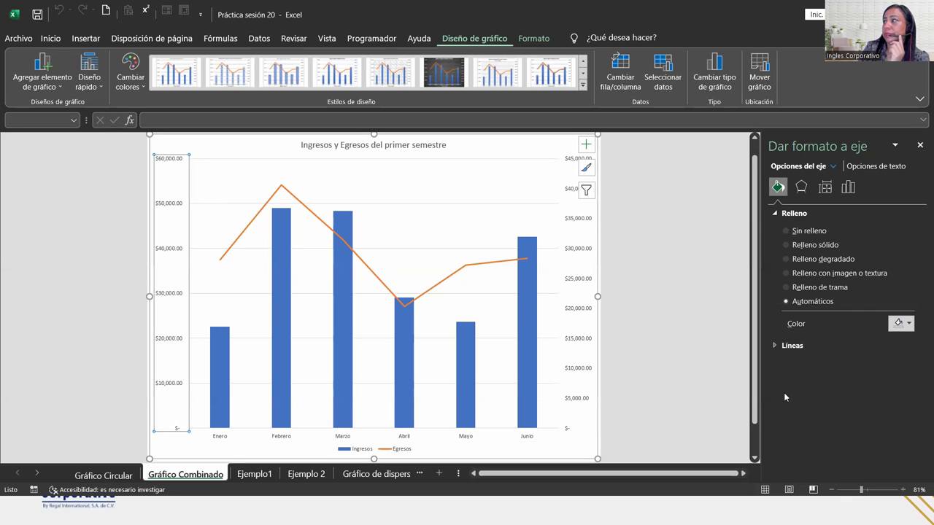
Step: Change the left axis maximum from 60000 to 50000 in Opciones del eje
{"action": "left_click", "coordinate": [796, 187]}
{"action": "left_click", "coordinate": [829, 190]}
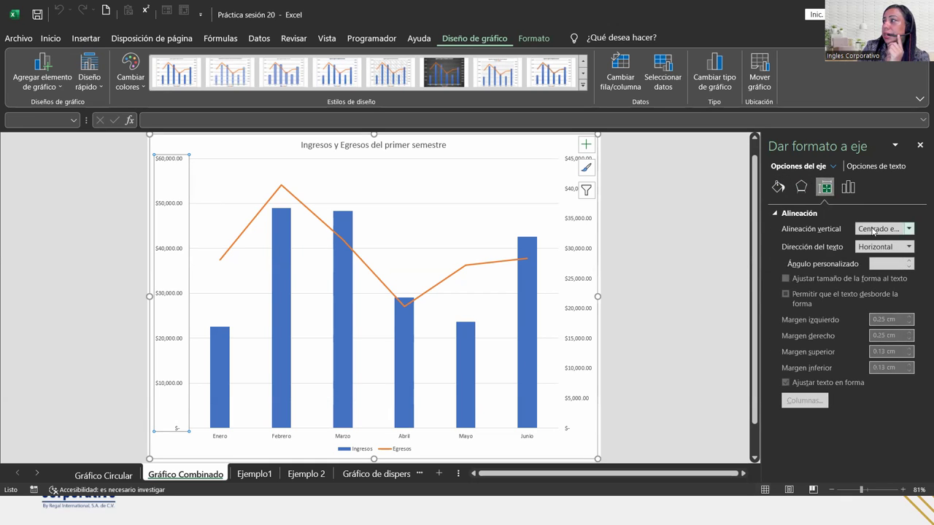
{"action": "left_click", "coordinate": [847, 189]}
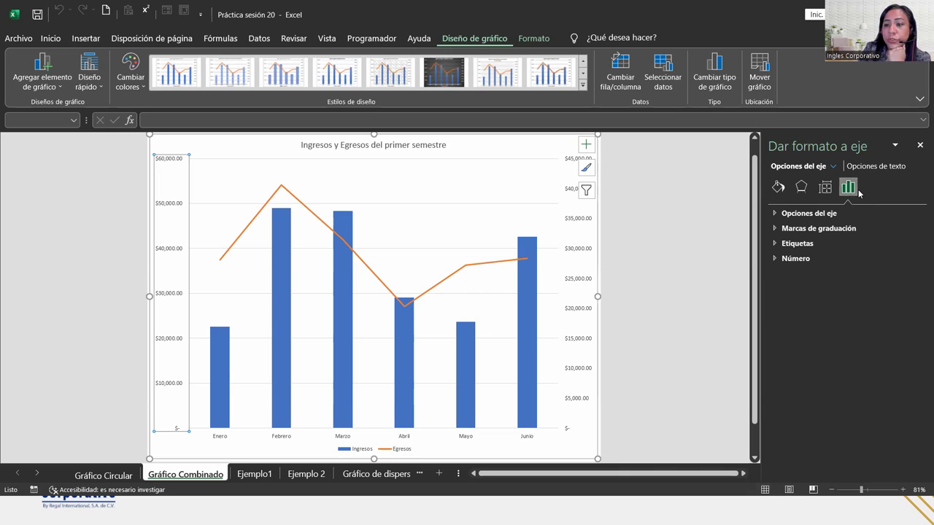
{"action": "left_click", "coordinate": [781, 213]}
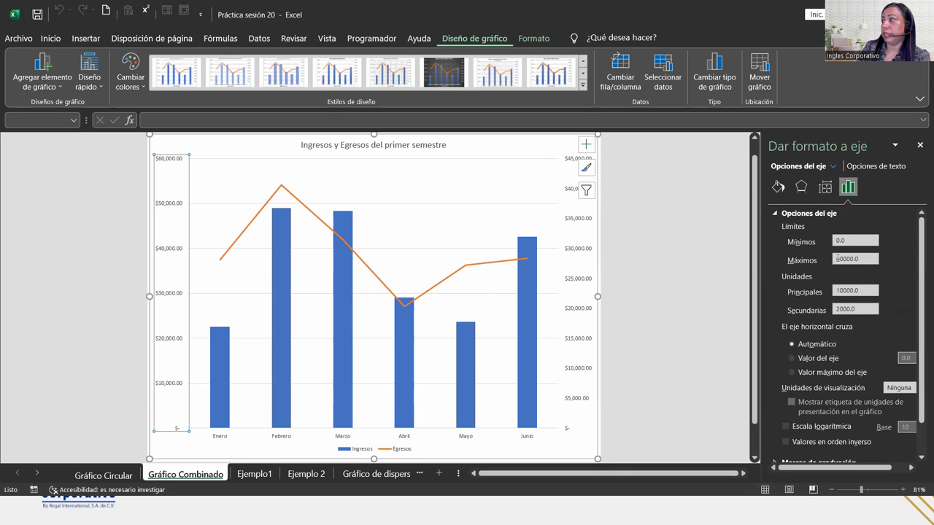
{"action": "left_click", "coordinate": [837, 258]}
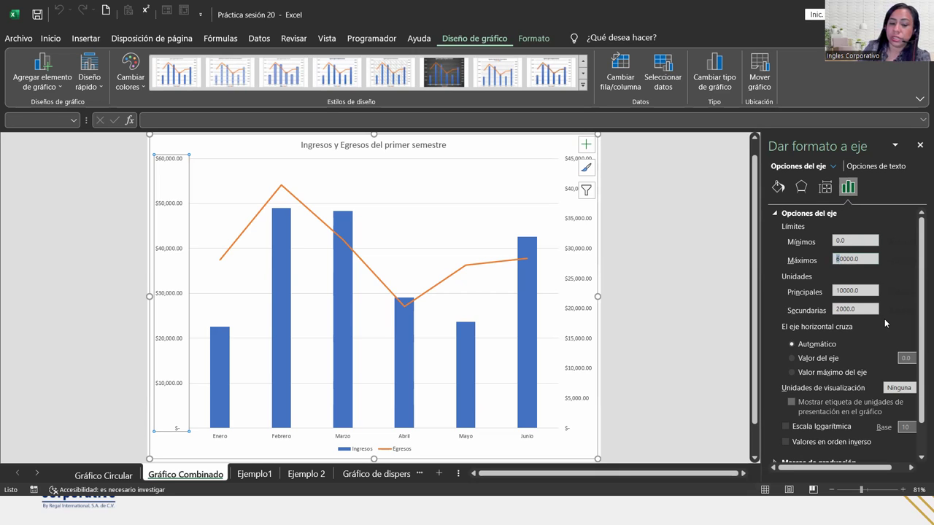
{"action": "type", "text": "5"}
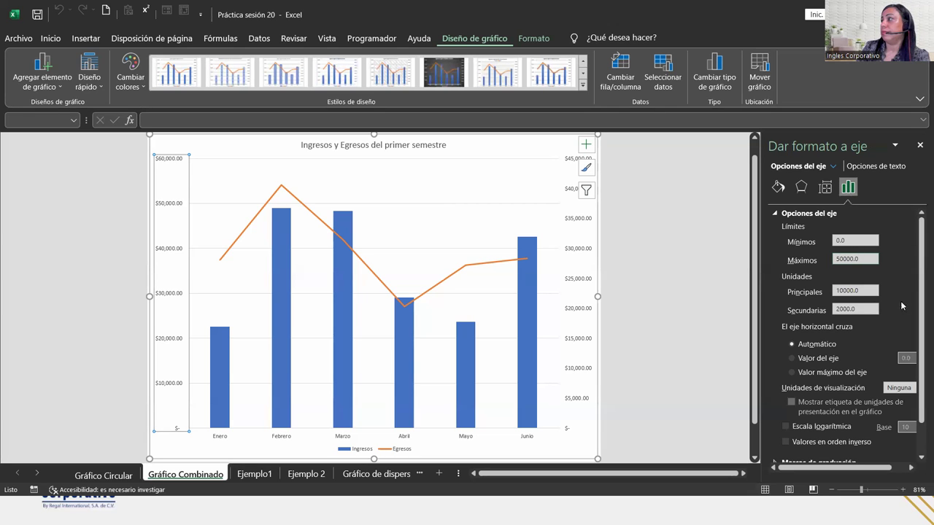
{"action": "key", "text": "Return"}
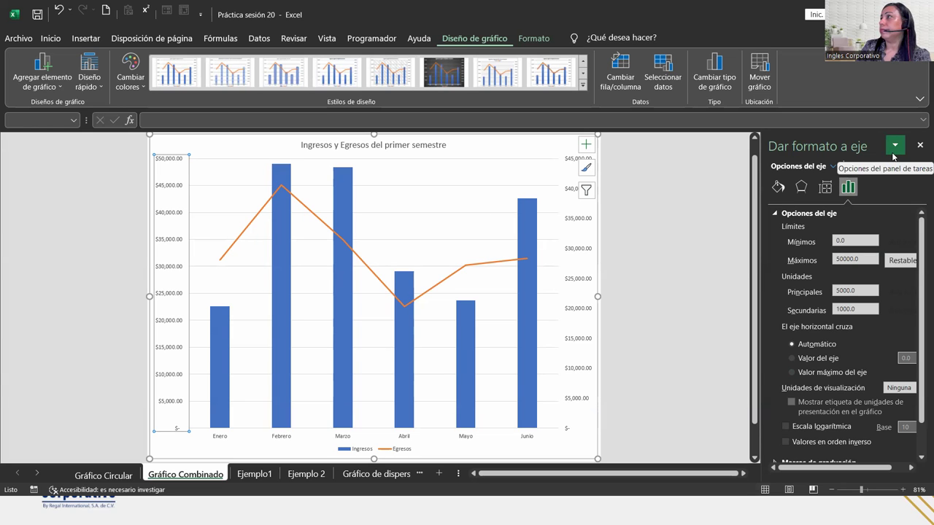
{"action": "left_click", "coordinate": [344, 255]}
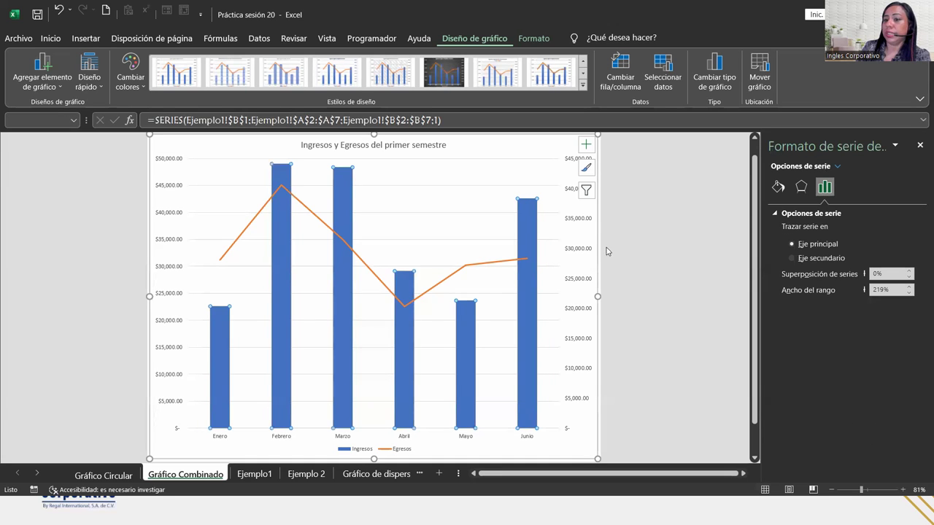
{"action": "left_click", "coordinate": [707, 74]}
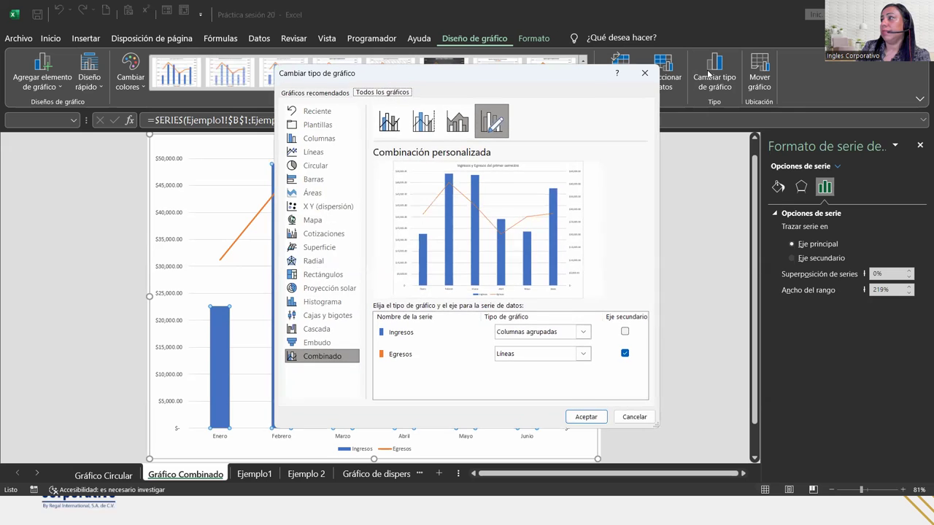
{"action": "left_click", "coordinate": [583, 333]}
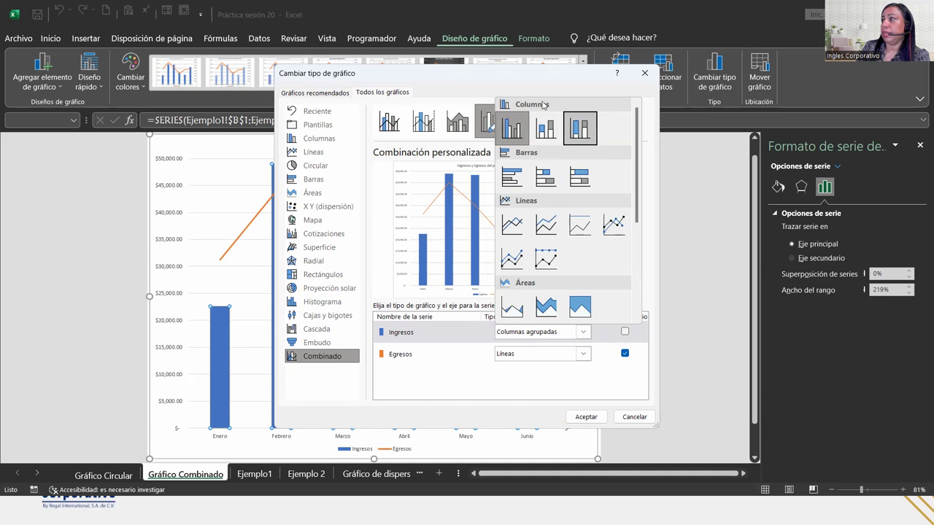
{"action": "scroll", "coordinate": [568, 233], "scroll_direction": "down", "scroll_amount": 3}
{"action": "scroll", "coordinate": [570, 232], "scroll_direction": "up", "scroll_amount": 3}
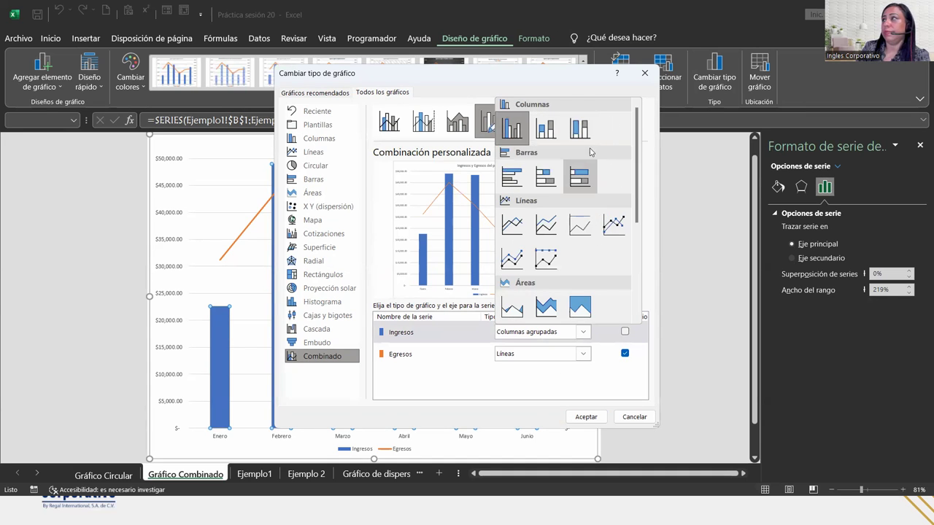
{"action": "left_click", "coordinate": [625, 94]}
{"action": "left_click", "coordinate": [644, 74]}
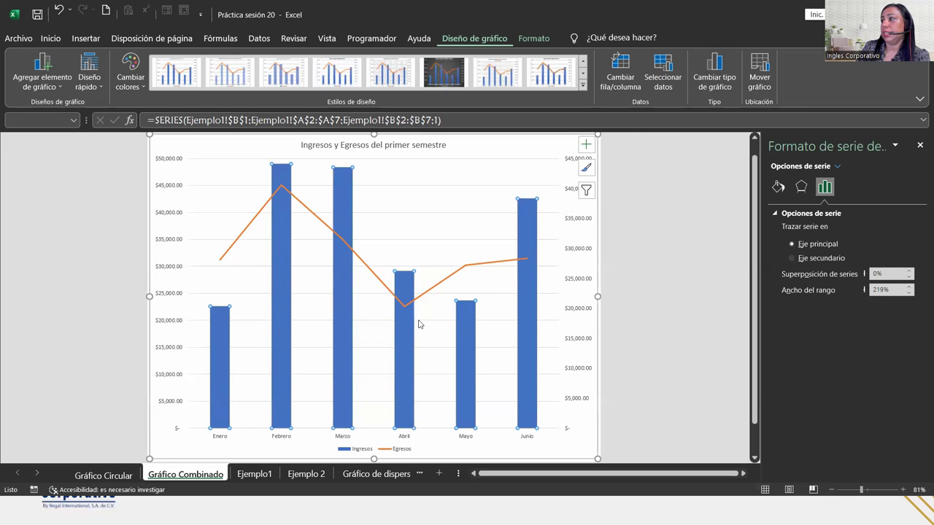
{"action": "left_click", "coordinate": [651, 318]}
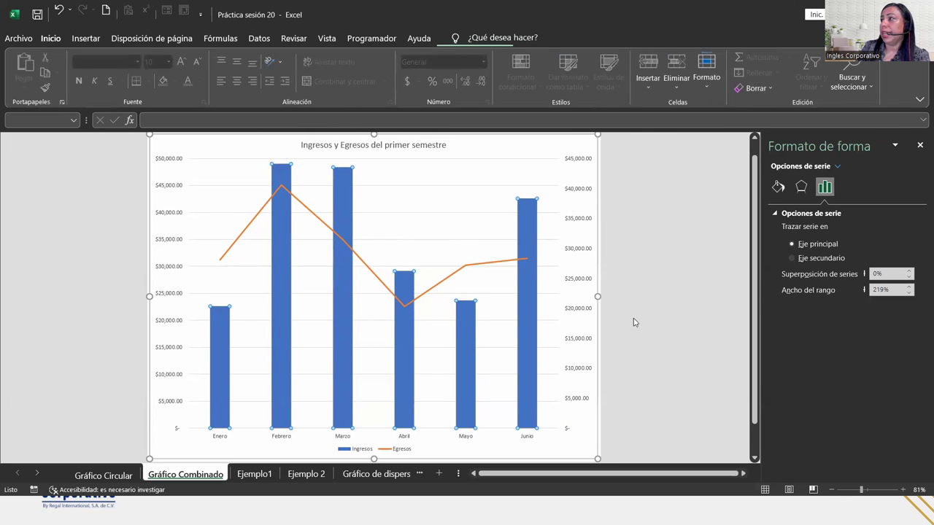
{"action": "left_click", "coordinate": [282, 297]}
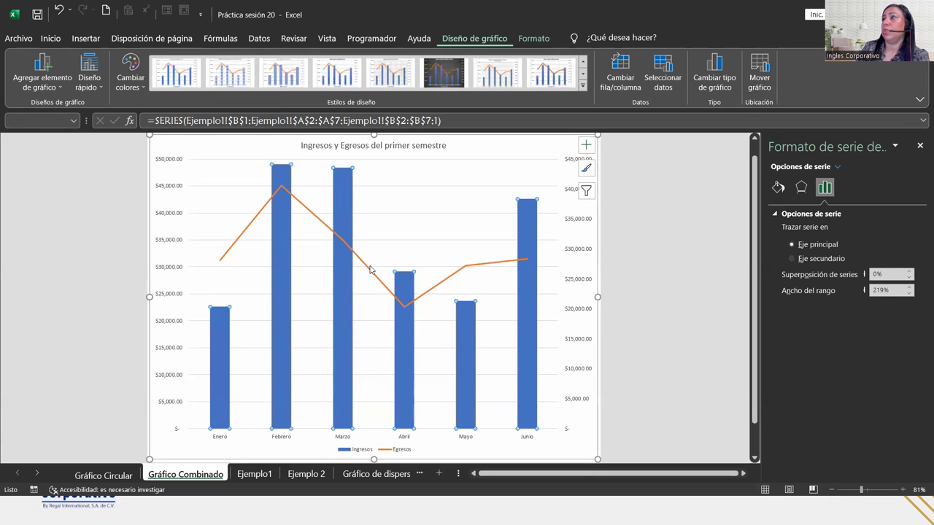
Step: Select the whole chart area and apply Estilo 3 from the chart styles gallery
{"action": "left_click", "coordinate": [537, 132]}
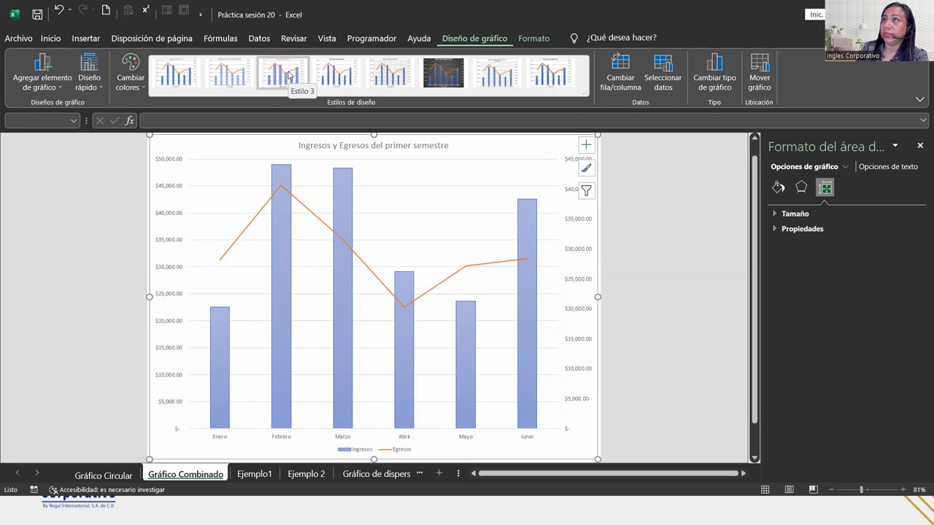
{"action": "left_click", "coordinate": [289, 75]}
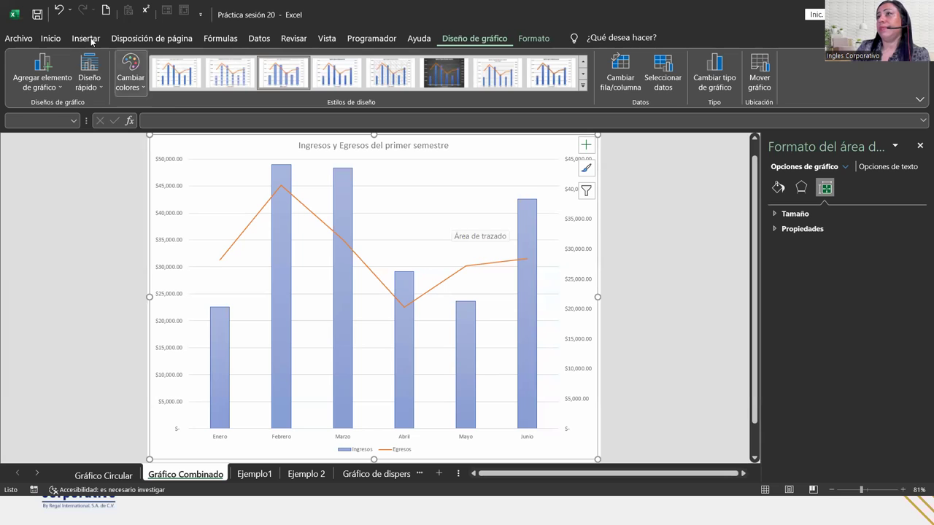
{"action": "left_click", "coordinate": [545, 38]}
Step: Reselect the whole chart area from the chart elements list
{"action": "left_click", "coordinate": [159, 57]}
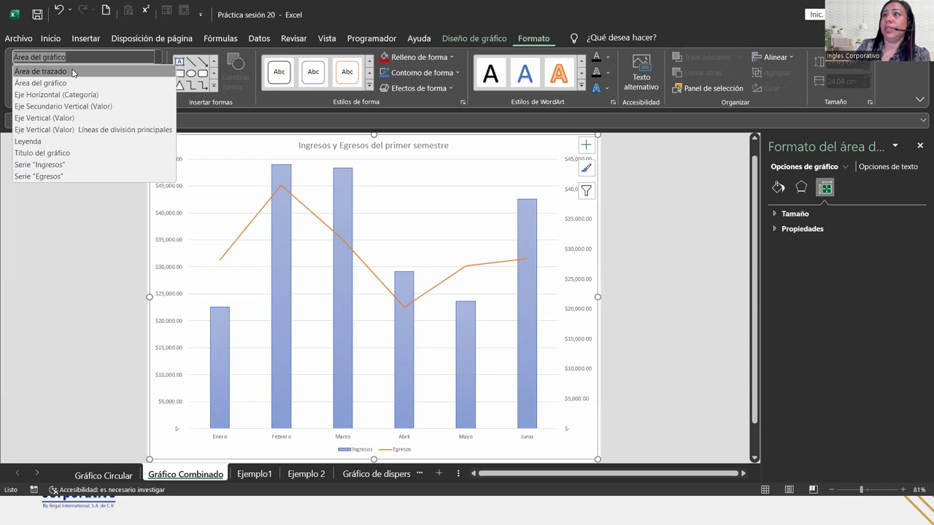
{"action": "left_click", "coordinate": [73, 72]}
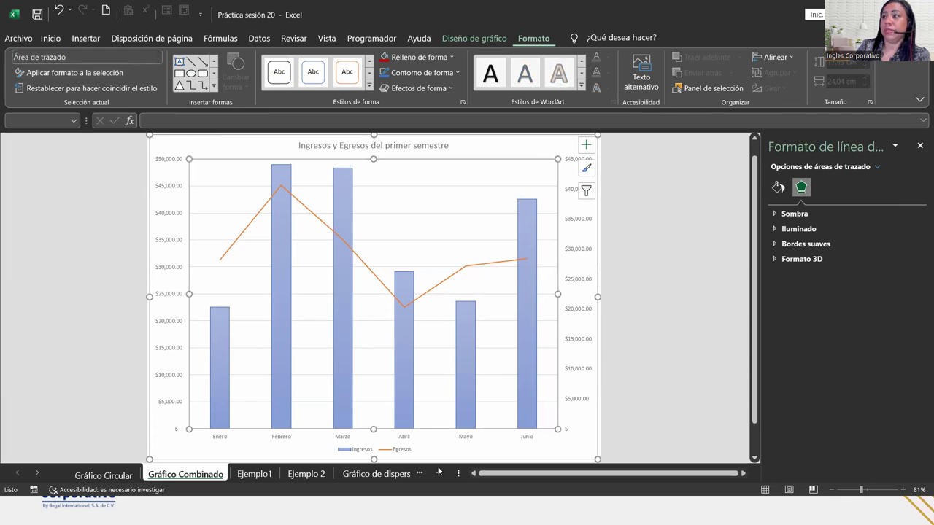
{"action": "left_click", "coordinate": [158, 58]}
{"action": "left_click", "coordinate": [106, 82]}
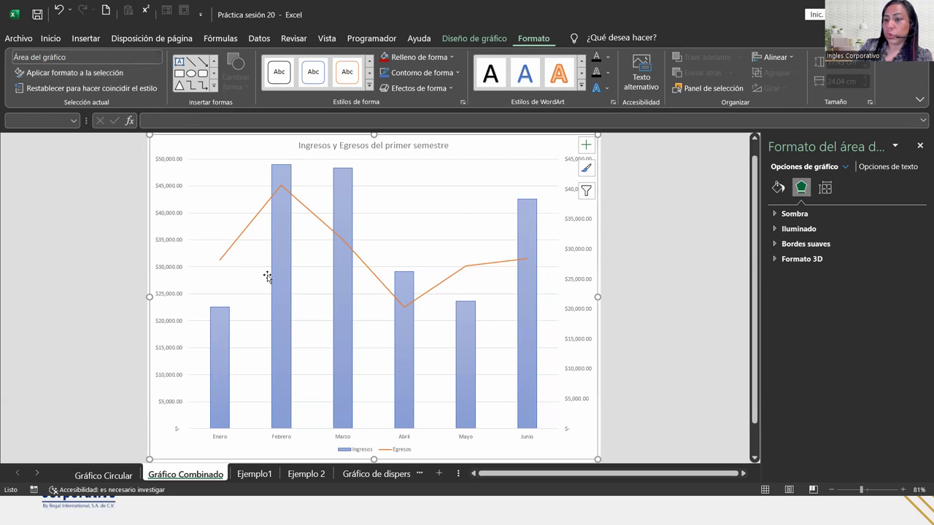
Step: Set the chart text to Candara Light and enlarge it to 10.5 points
{"action": "left_click", "coordinate": [51, 38]}
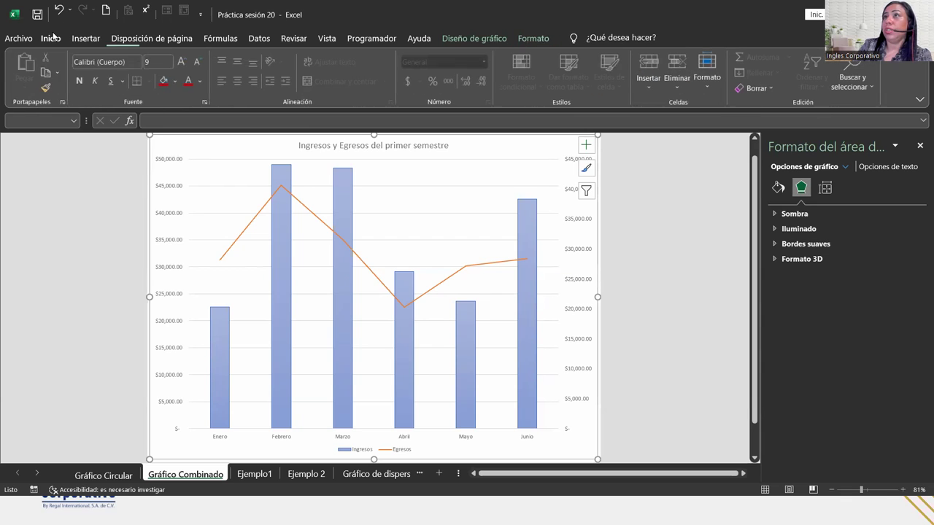
{"action": "left_click", "coordinate": [138, 61]}
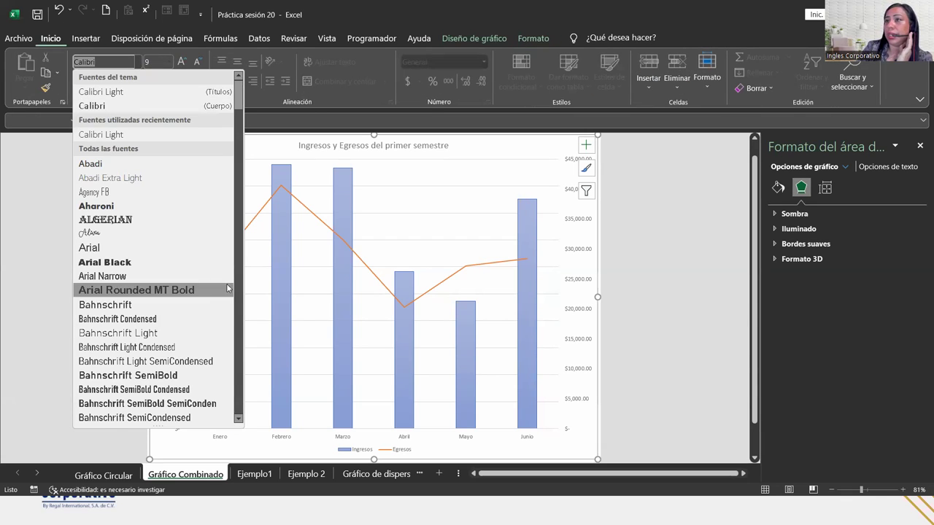
{"action": "scroll", "coordinate": [176, 252], "scroll_direction": "down", "scroll_amount": 8}
{"action": "scroll", "coordinate": [176, 252], "scroll_direction": "down", "scroll_amount": 4}
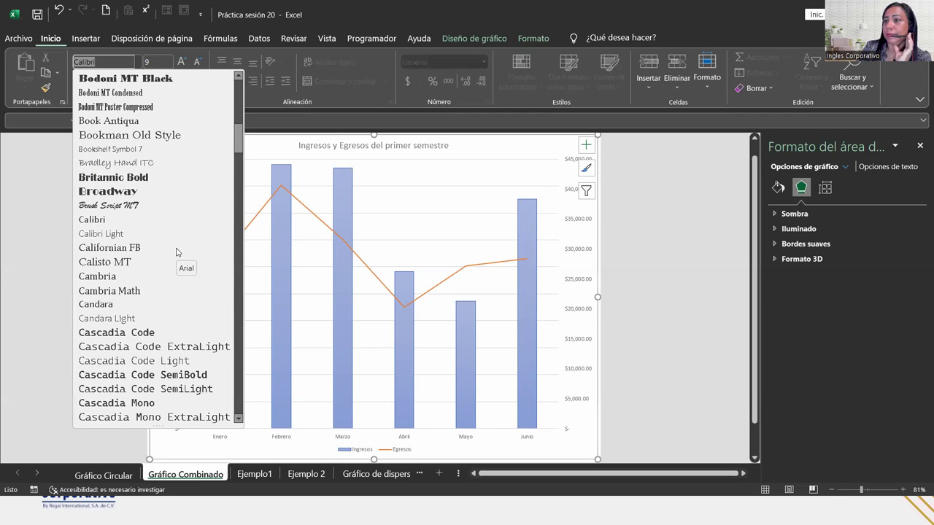
{"action": "left_click", "coordinate": [141, 319]}
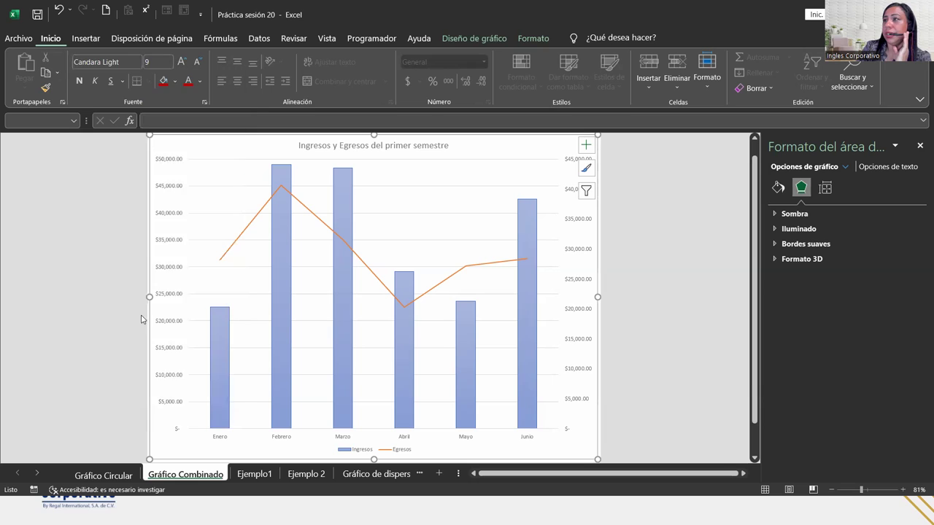
{"action": "left_click", "coordinate": [181, 62]}
{"action": "left_click", "coordinate": [181, 63]}
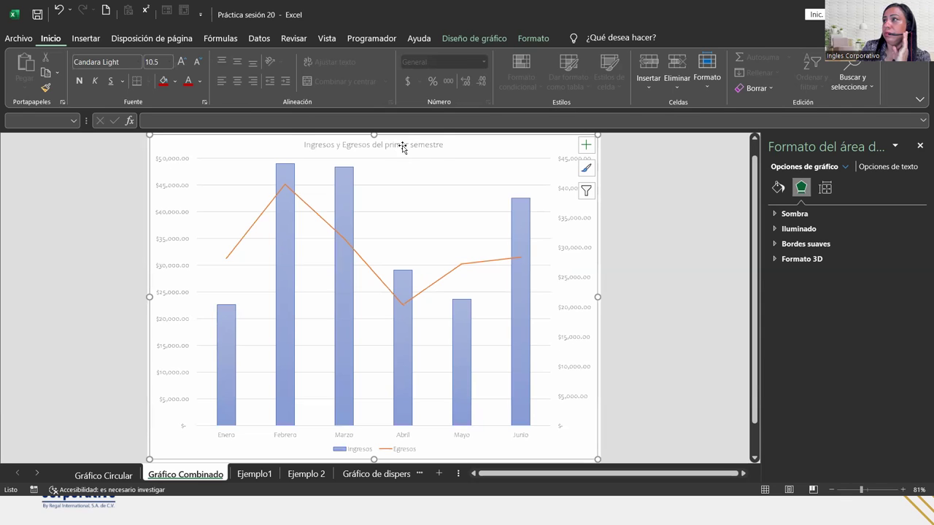
{"action": "left_click", "coordinate": [398, 150]}
Step: Enlarge the chart title to 20 points and colour it blue
{"action": "left_click", "coordinate": [180, 63]}
{"action": "left_click", "coordinate": [181, 63]}
{"action": "left_click", "coordinate": [181, 63]}
{"action": "left_click", "coordinate": [181, 63]}
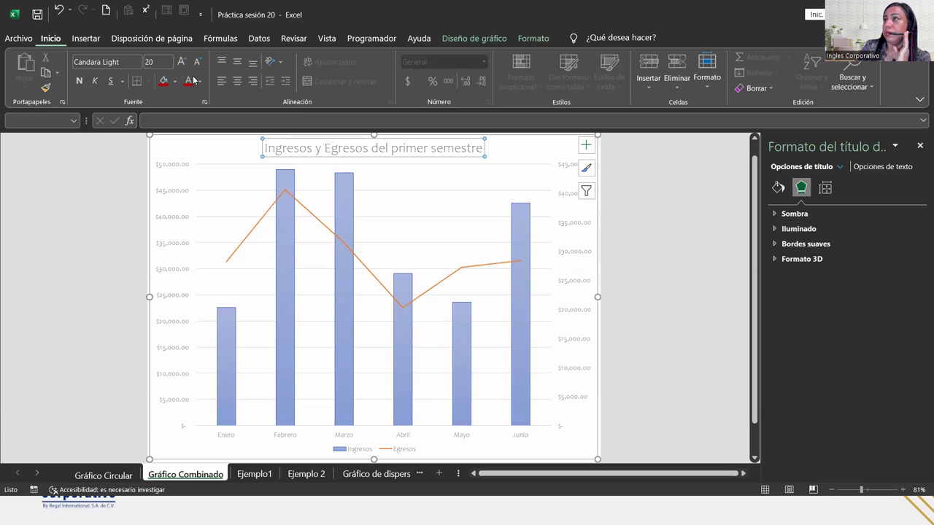
{"action": "left_click", "coordinate": [200, 81]}
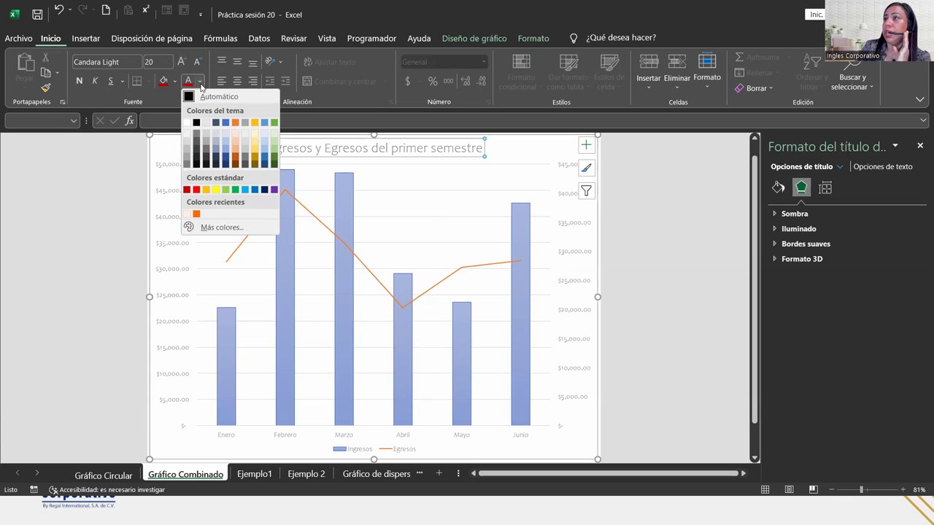
{"action": "left_click", "coordinate": [256, 190]}
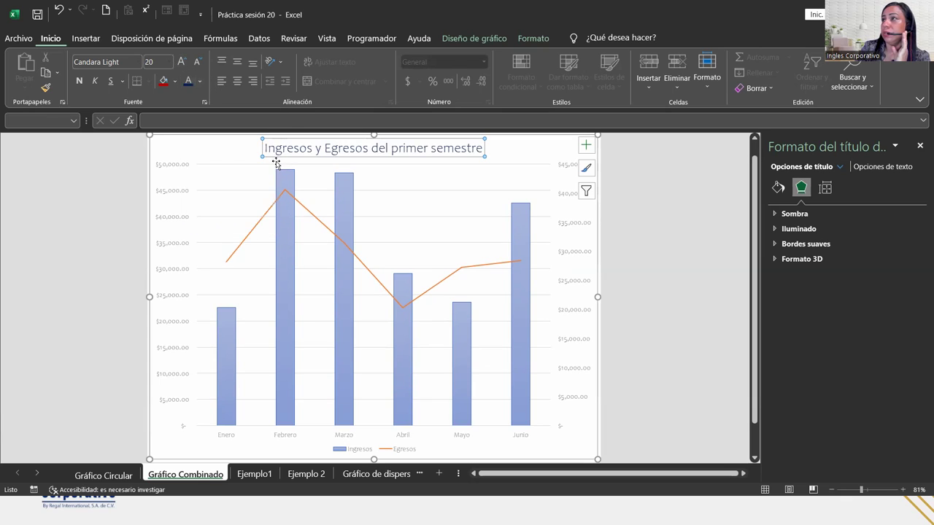
{"action": "left_click", "coordinate": [199, 81]}
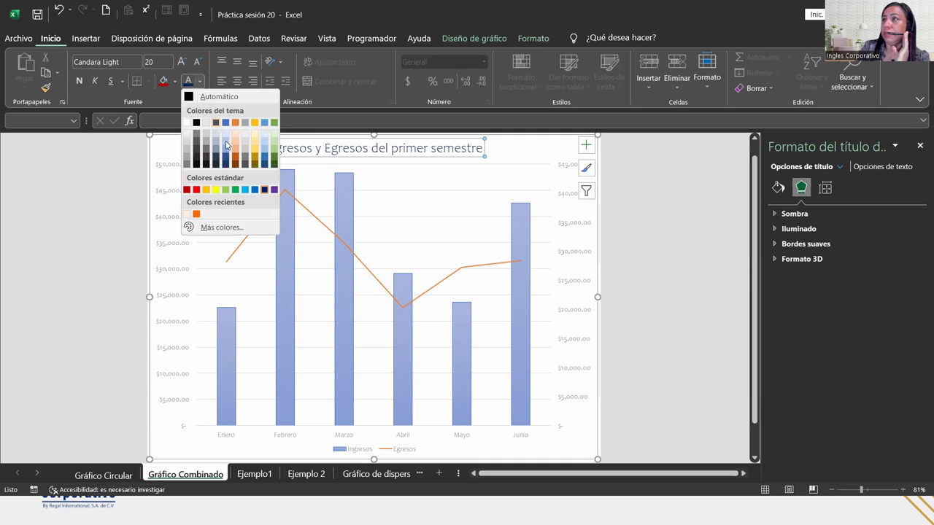
{"action": "left_click", "coordinate": [254, 190]}
Step: Make the right-hand secondary axis labels bold
{"action": "left_click", "coordinate": [177, 196]}
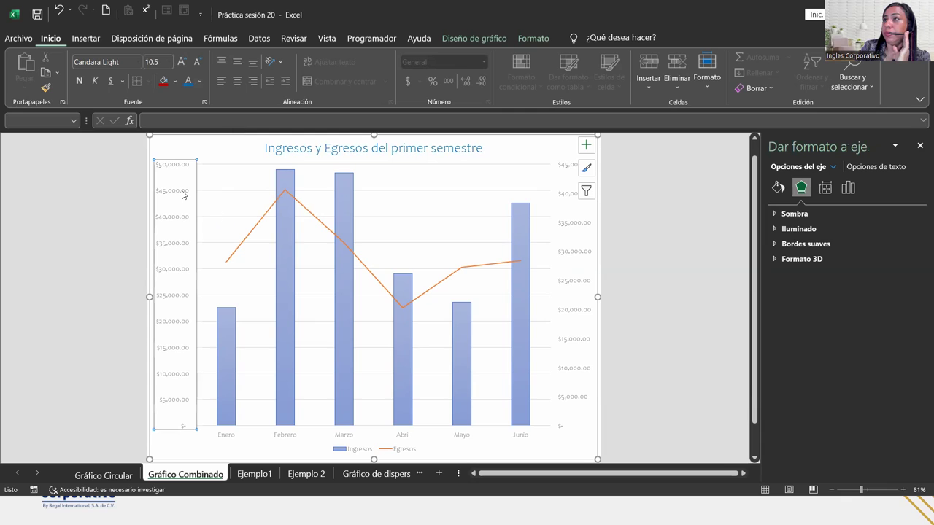
{"action": "left_click", "coordinate": [574, 333]}
{"action": "left_click", "coordinate": [576, 312]}
{"action": "left_click", "coordinate": [83, 82]}
Step: Make the horizontal axis month labels dark blue and bold
{"action": "left_click", "coordinate": [279, 437]}
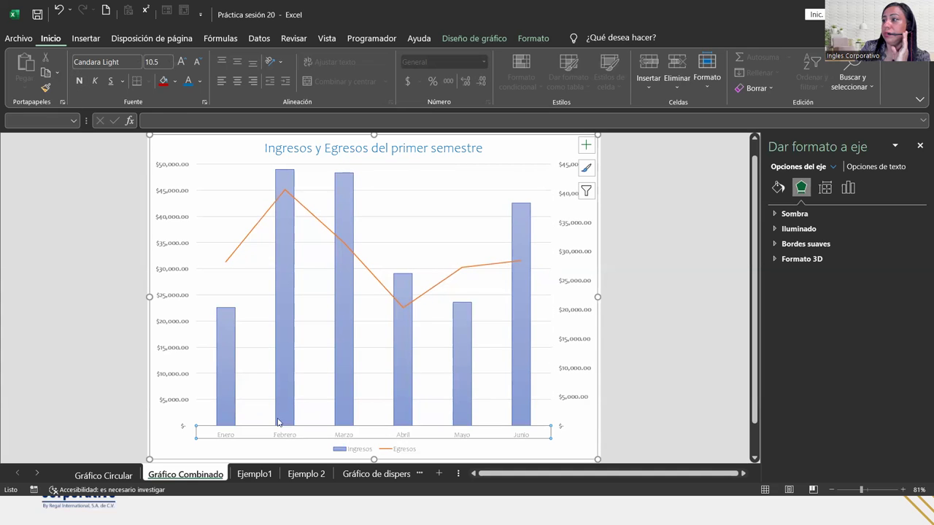
{"action": "left_click", "coordinate": [199, 83]}
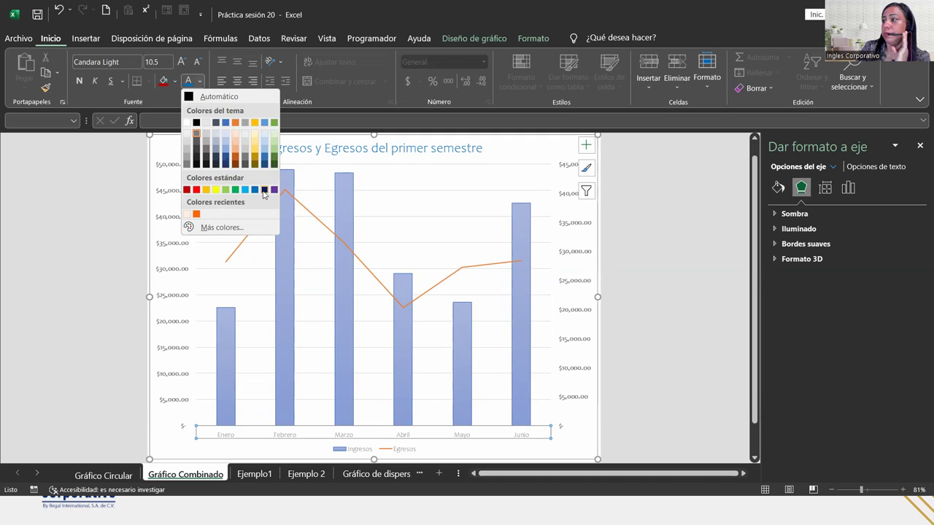
{"action": "left_click", "coordinate": [263, 193]}
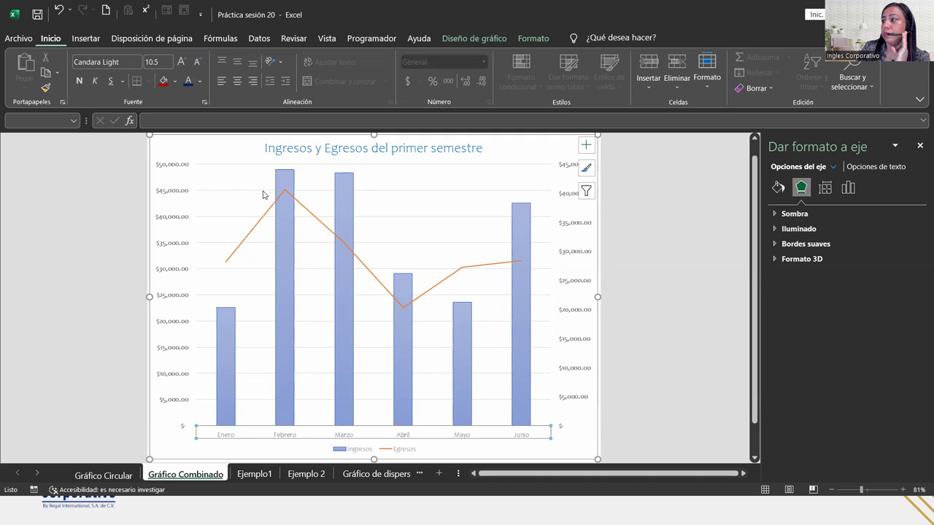
{"action": "left_click", "coordinate": [80, 80]}
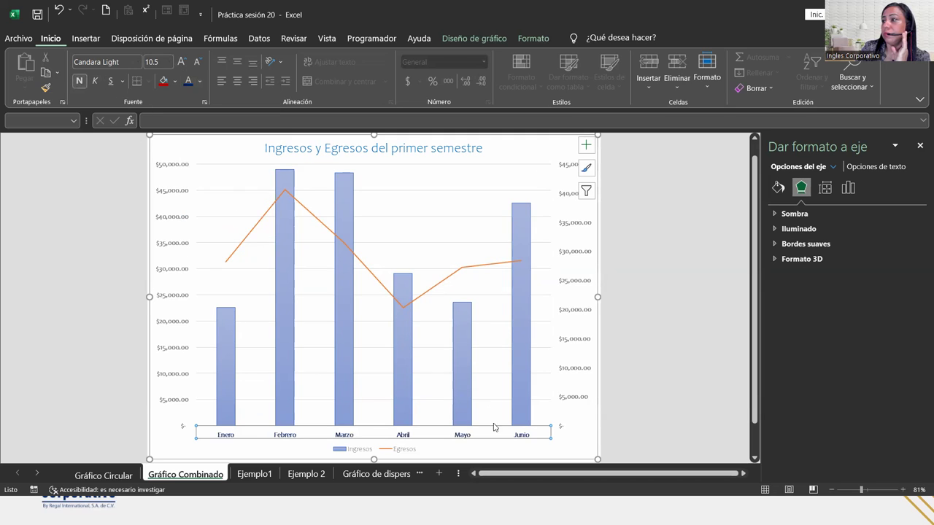
Step: Select the Egresos line and expand its Shadow, Glow, Soft Edges and 3D Format settings
{"action": "left_click", "coordinate": [382, 290]}
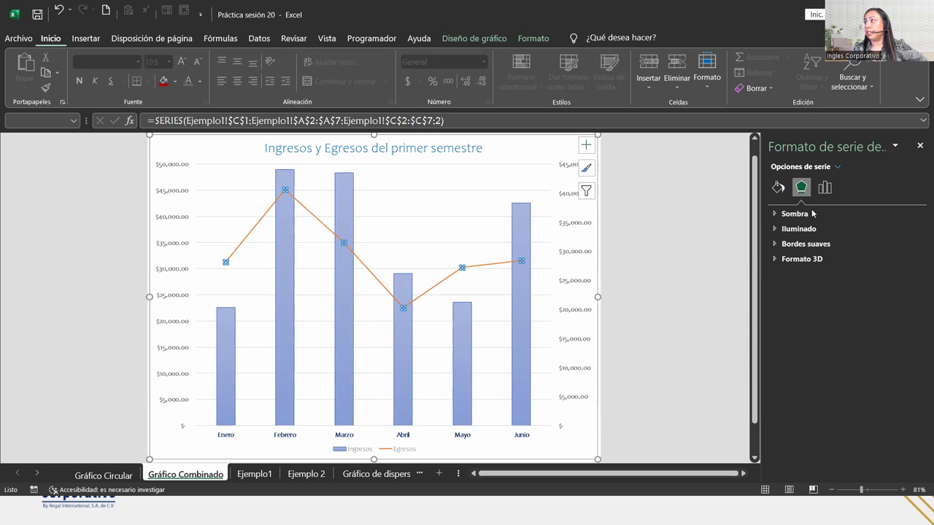
{"action": "left_click", "coordinate": [831, 192]}
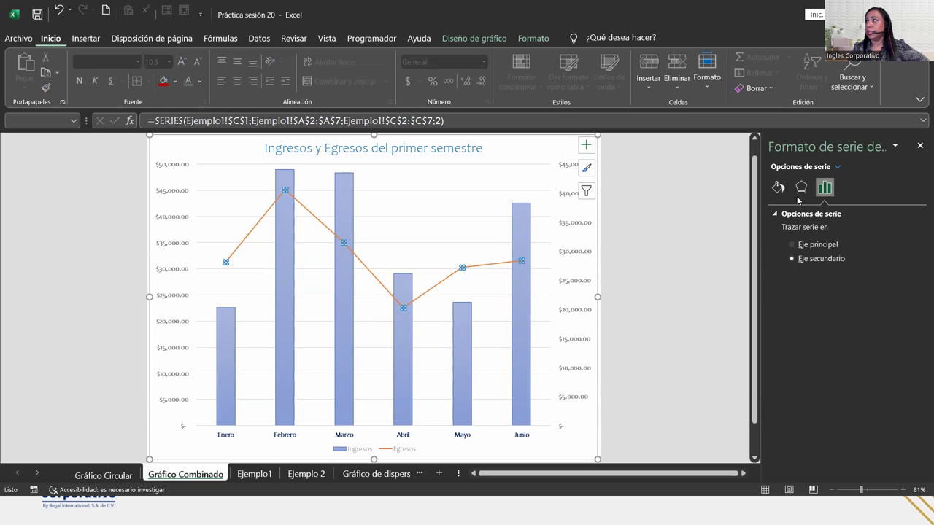
{"action": "left_click", "coordinate": [800, 188]}
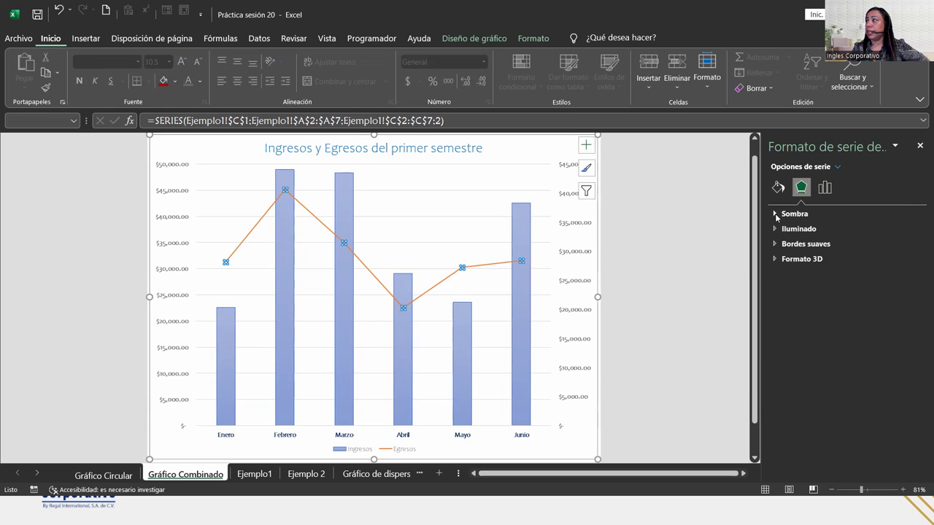
{"action": "left_click", "coordinate": [777, 214]}
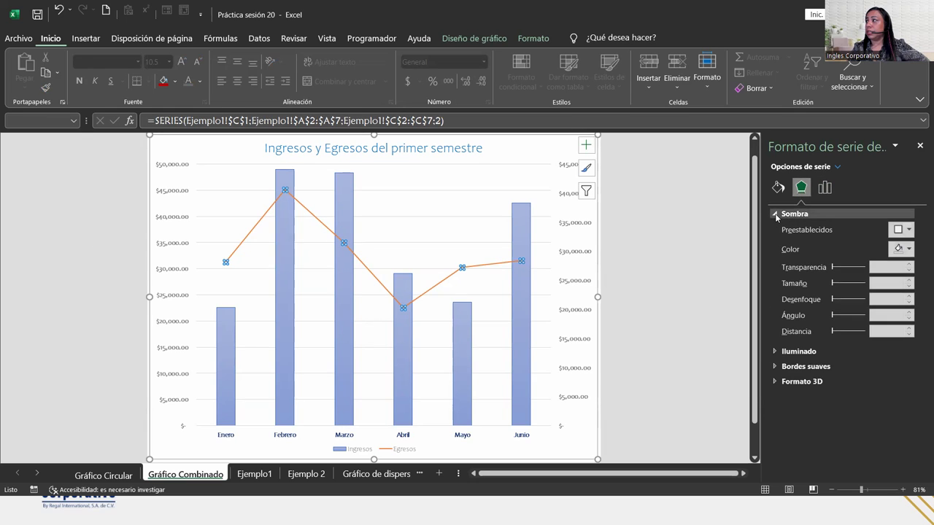
{"action": "left_click", "coordinate": [775, 351]}
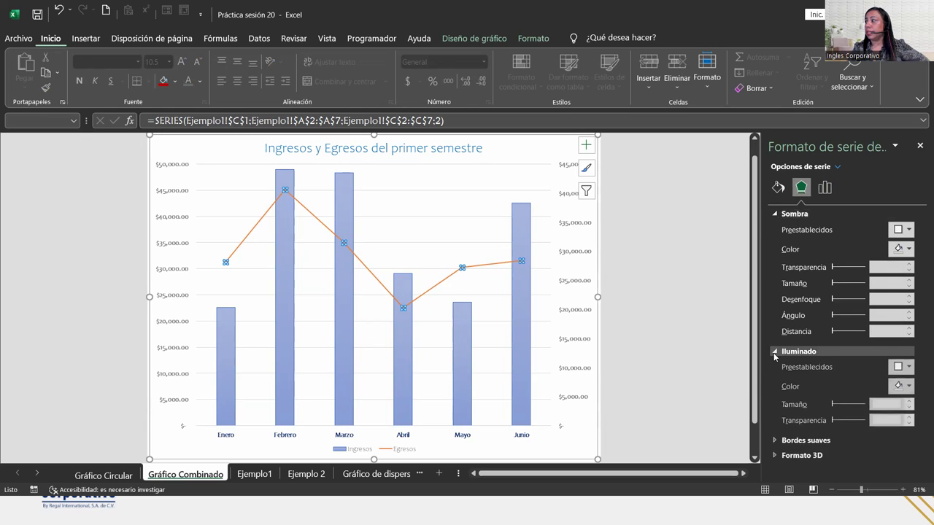
{"action": "left_click", "coordinate": [781, 442]}
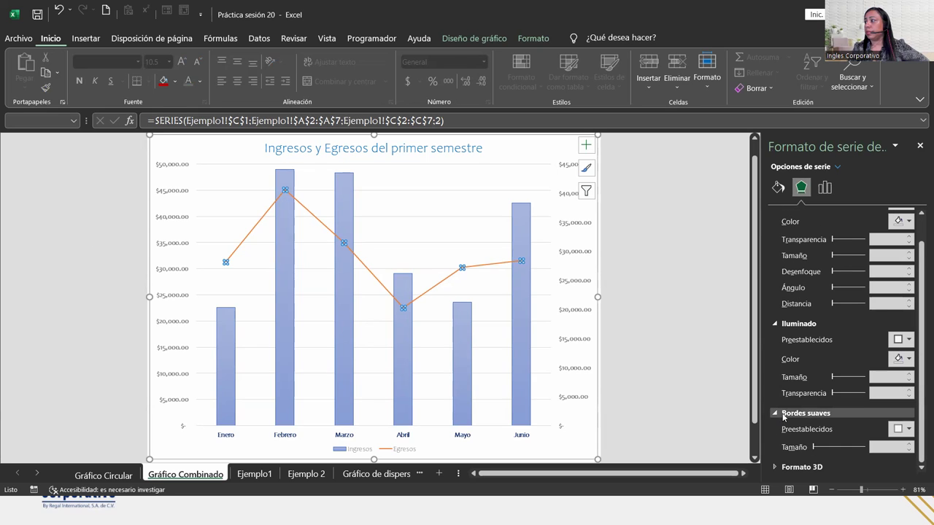
{"action": "left_click", "coordinate": [775, 467]}
{"action": "scroll", "coordinate": [806, 416], "scroll_direction": "down", "scroll_amount": 3}
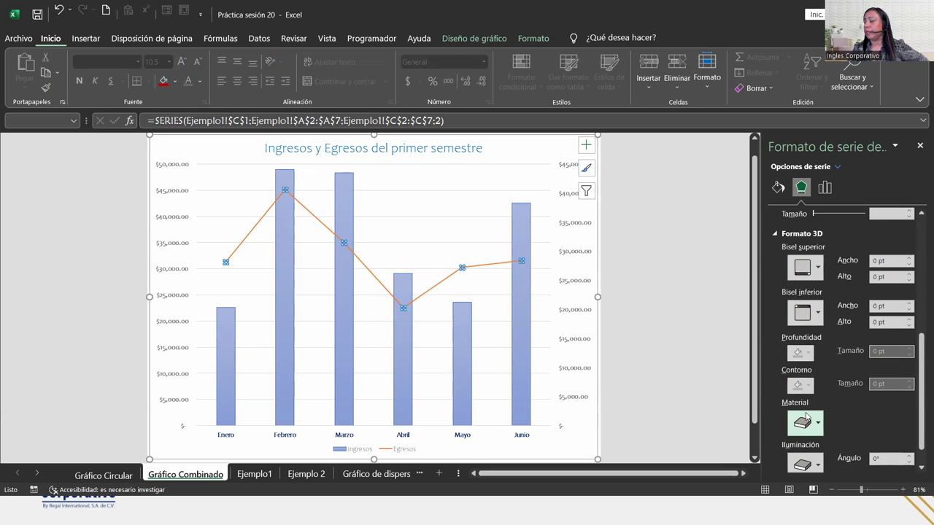
{"action": "scroll", "coordinate": [812, 407], "scroll_direction": "up", "scroll_amount": 8}
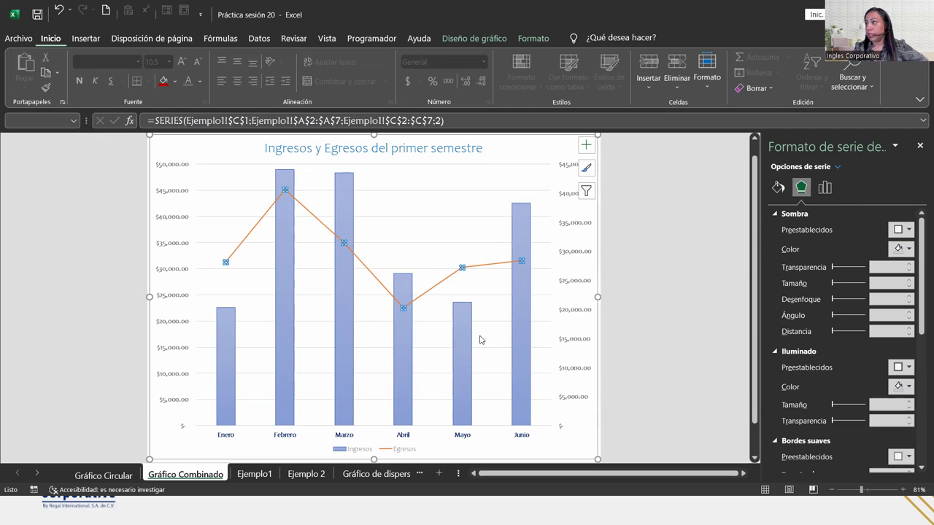
{"action": "left_click", "coordinate": [779, 187]}
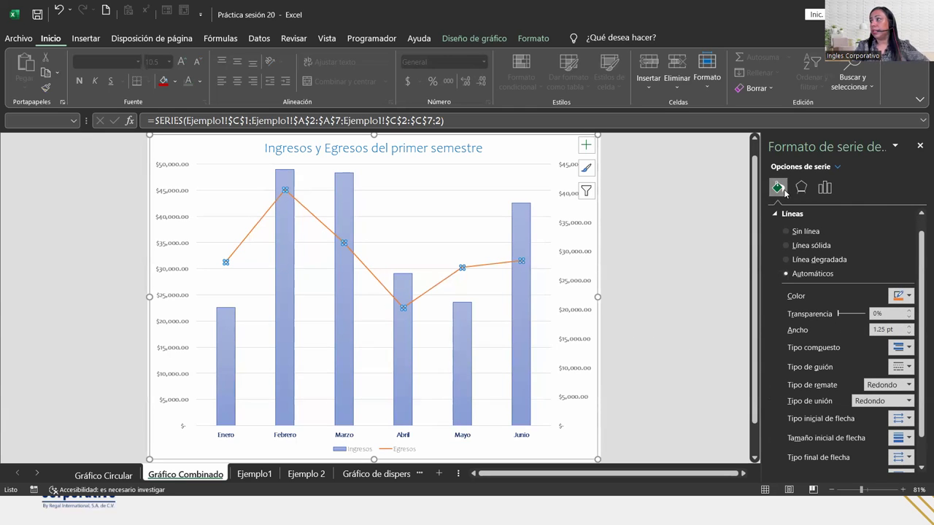
Step: Make the Egresos line solid purple, 3 pt wide, with Cuadrado (square) line caps
{"action": "scroll", "coordinate": [879, 394], "scroll_direction": "down", "scroll_amount": 1}
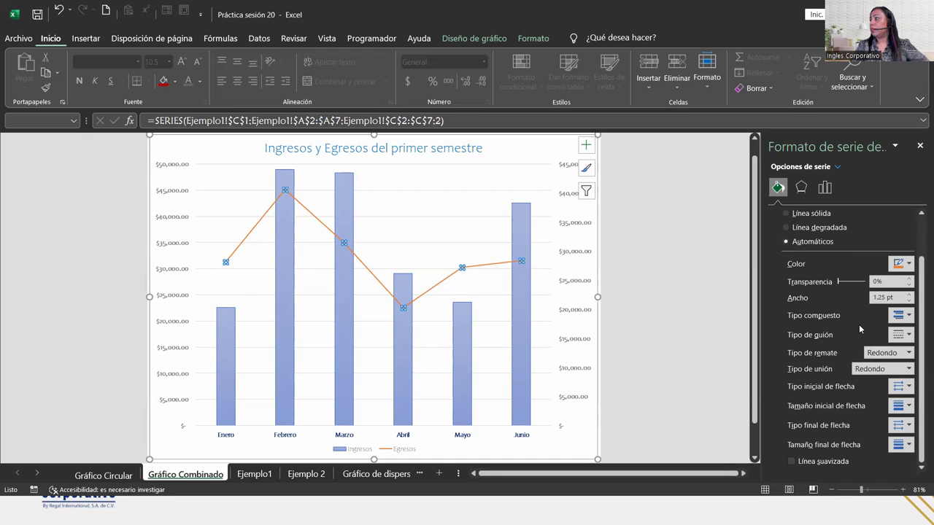
{"action": "left_click", "coordinate": [908, 263]}
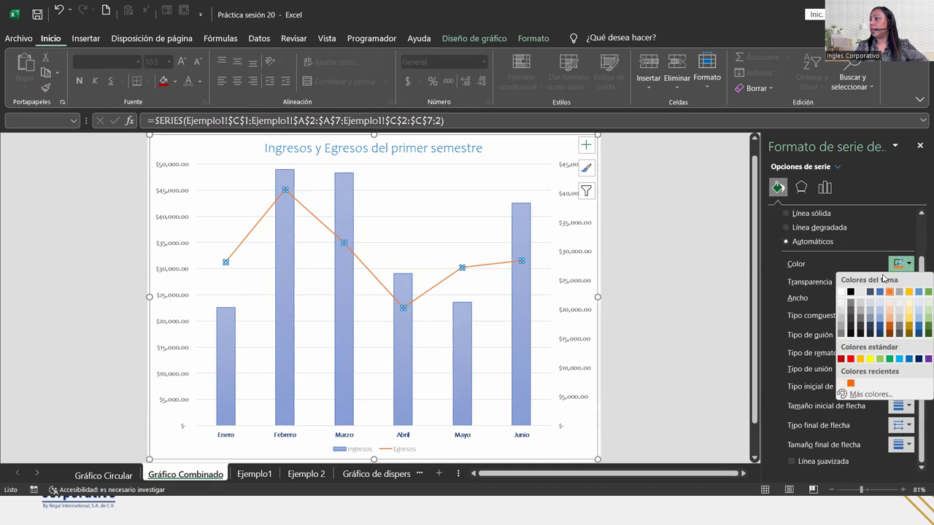
{"action": "left_click", "coordinate": [927, 359]}
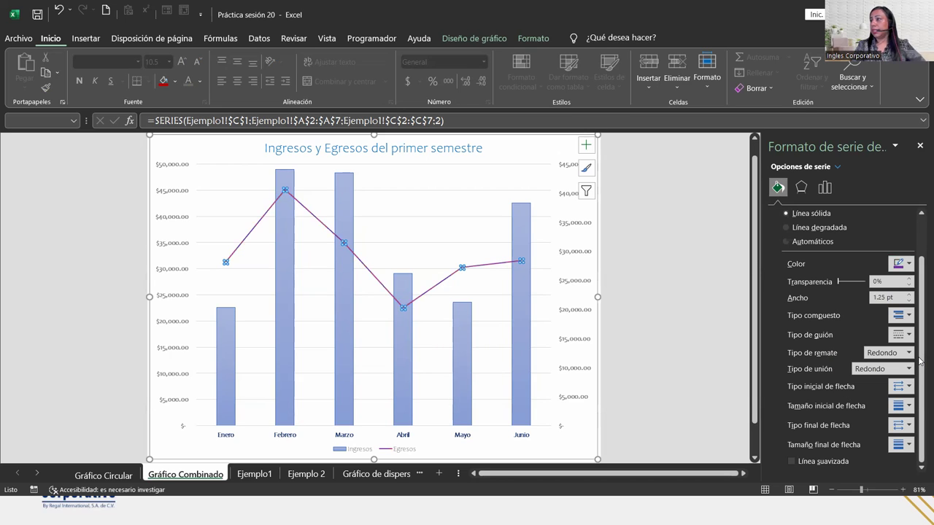
{"action": "left_click", "coordinate": [909, 295]}
{"action": "left_click", "coordinate": [909, 295]}
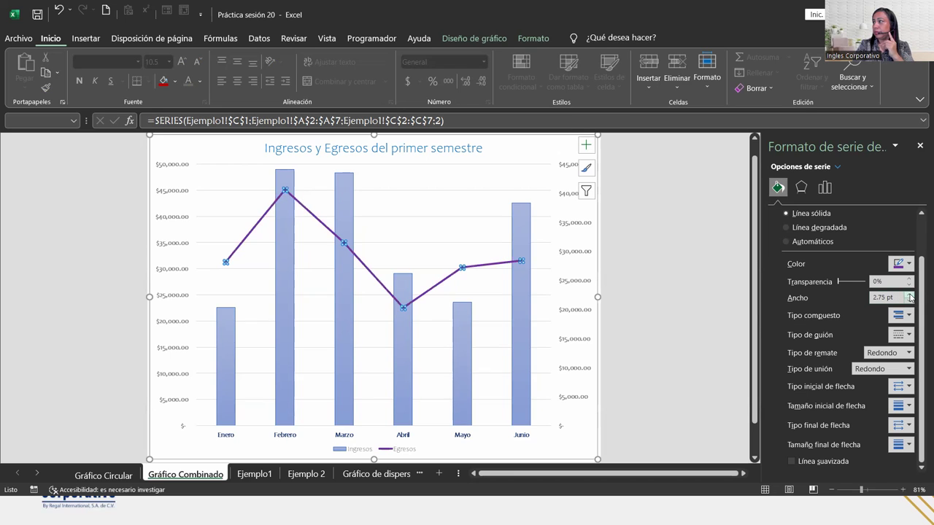
{"action": "left_click", "coordinate": [909, 295]}
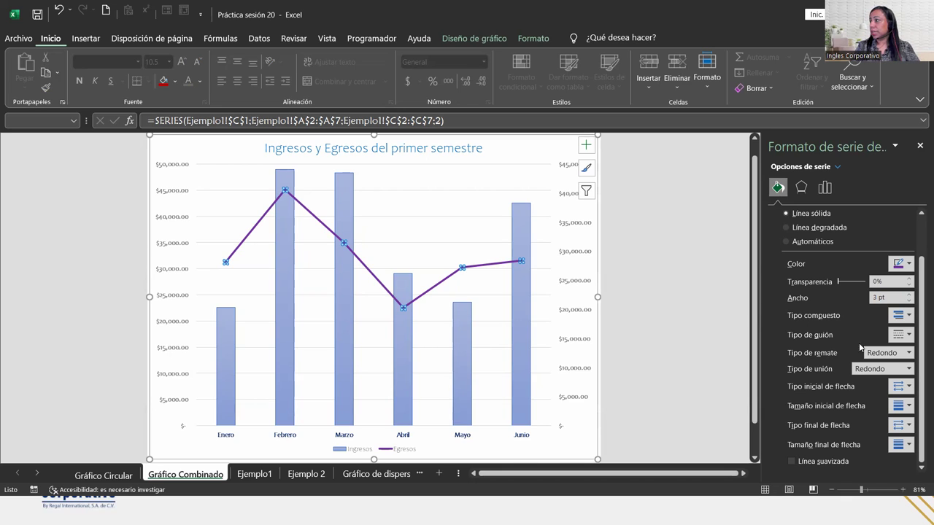
{"action": "left_click", "coordinate": [909, 354]}
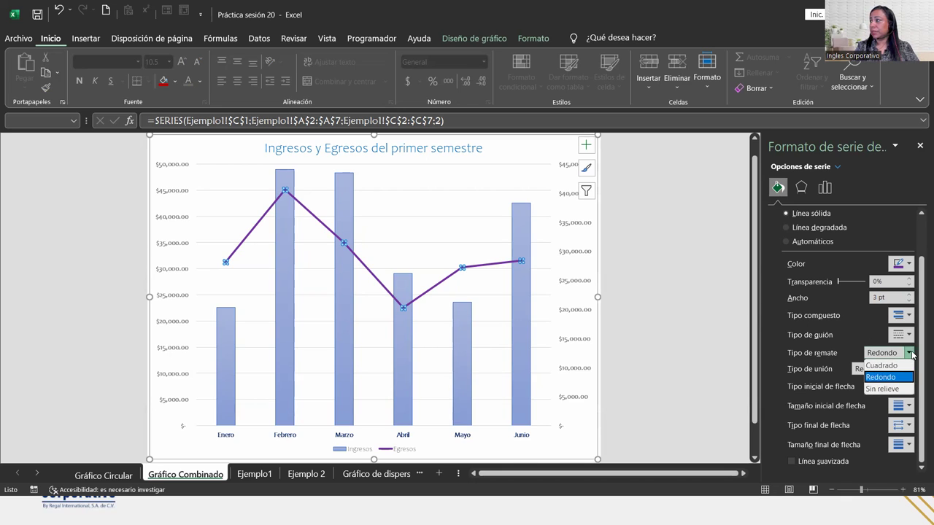
{"action": "left_click", "coordinate": [890, 366]}
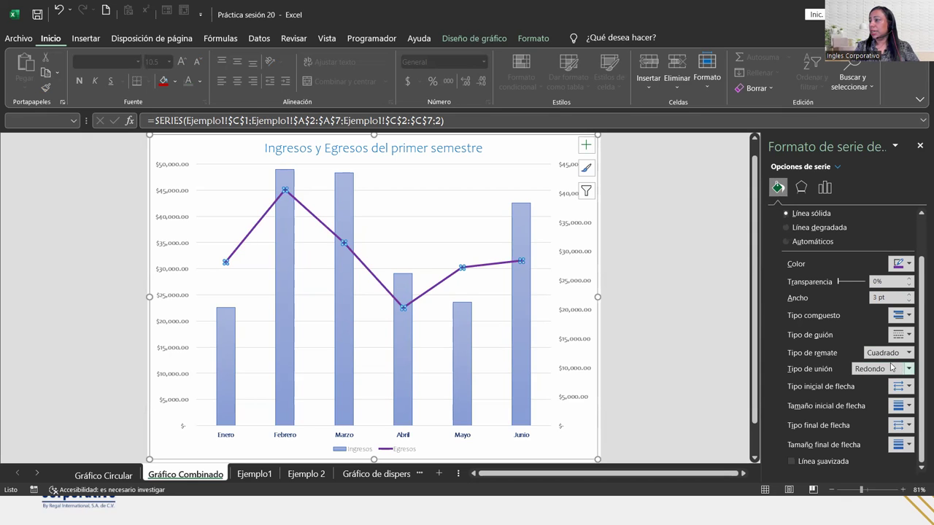
{"action": "left_click", "coordinate": [453, 255]}
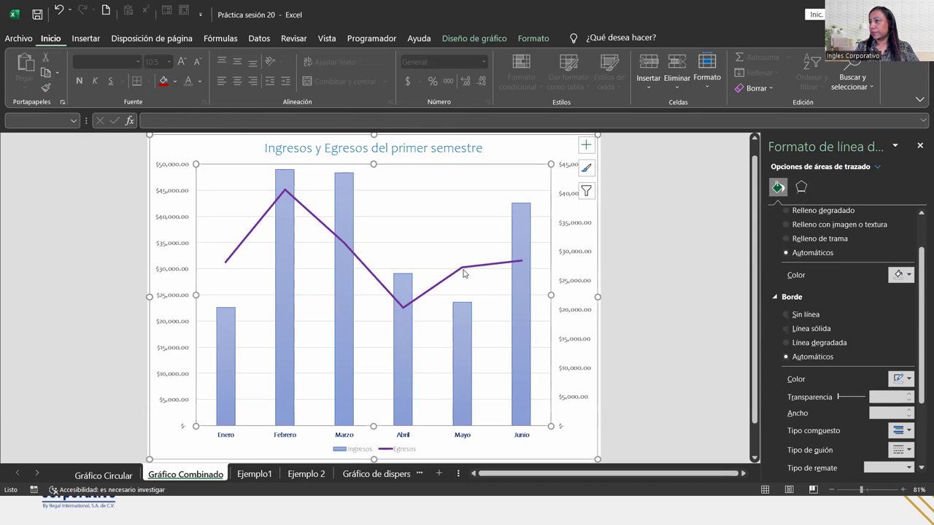
{"action": "left_click", "coordinate": [464, 269]}
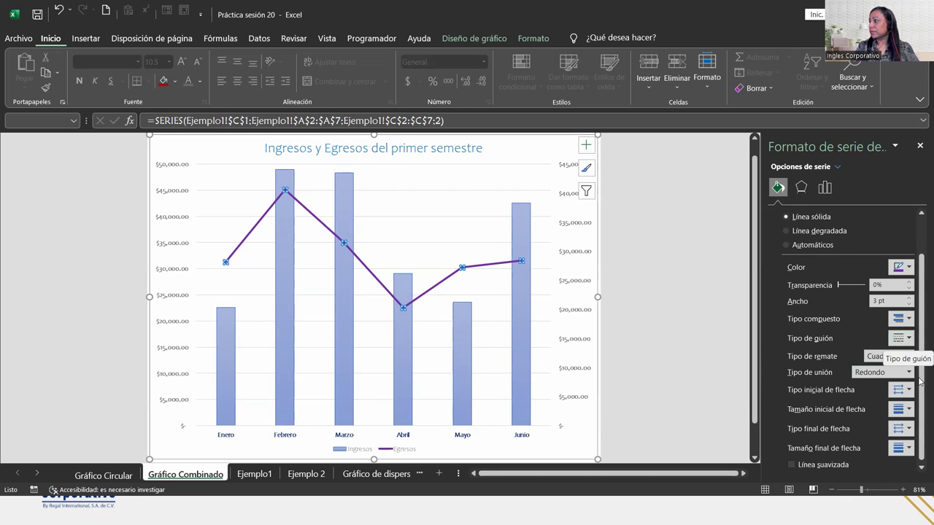
{"action": "scroll", "coordinate": [869, 405], "scroll_direction": "down", "scroll_amount": 1}
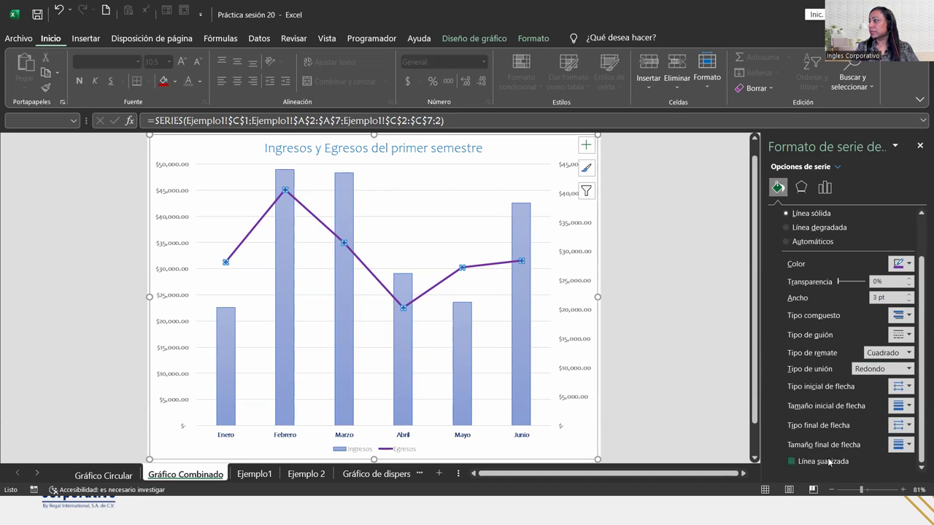
{"action": "scroll", "coordinate": [852, 438], "scroll_direction": "up", "scroll_amount": 2}
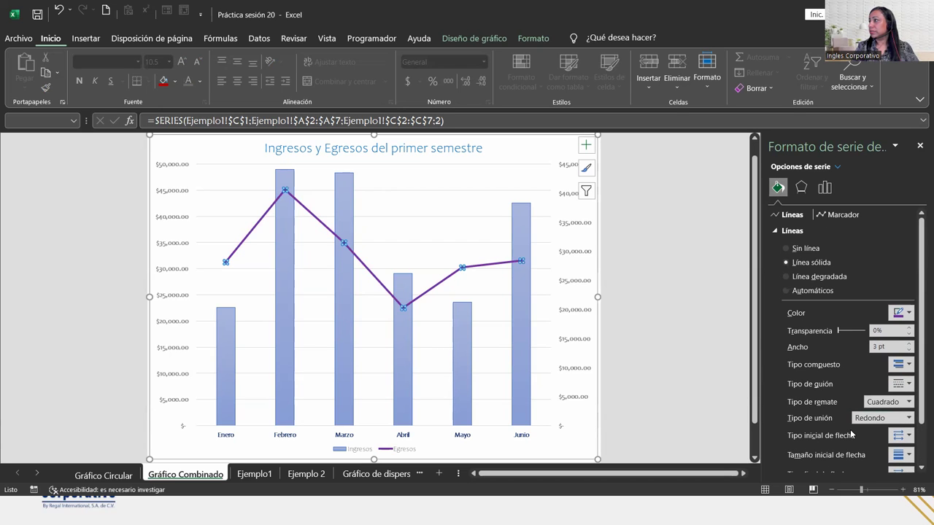
Step: Give the Egresos line markers a solid fill
{"action": "left_click", "coordinate": [855, 215]}
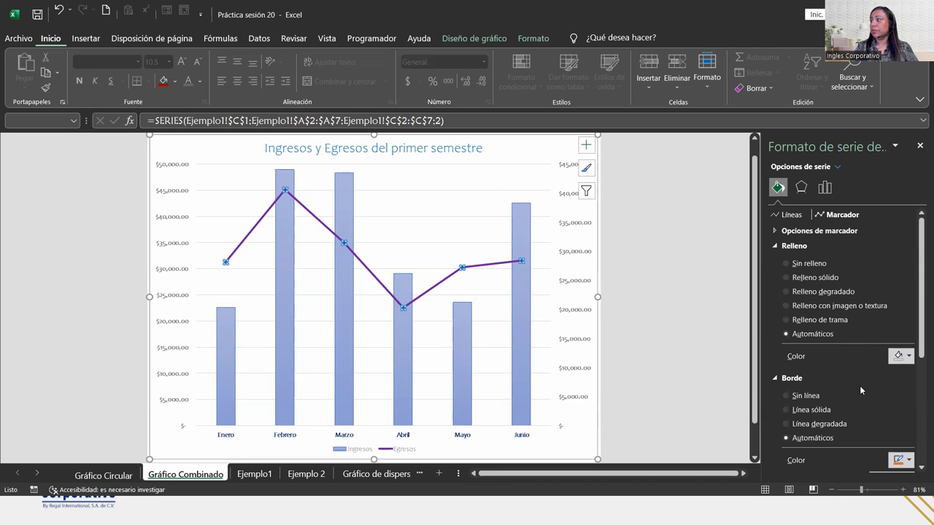
{"action": "left_click", "coordinate": [788, 277]}
{"action": "scroll", "coordinate": [861, 399], "scroll_direction": "down", "scroll_amount": 3}
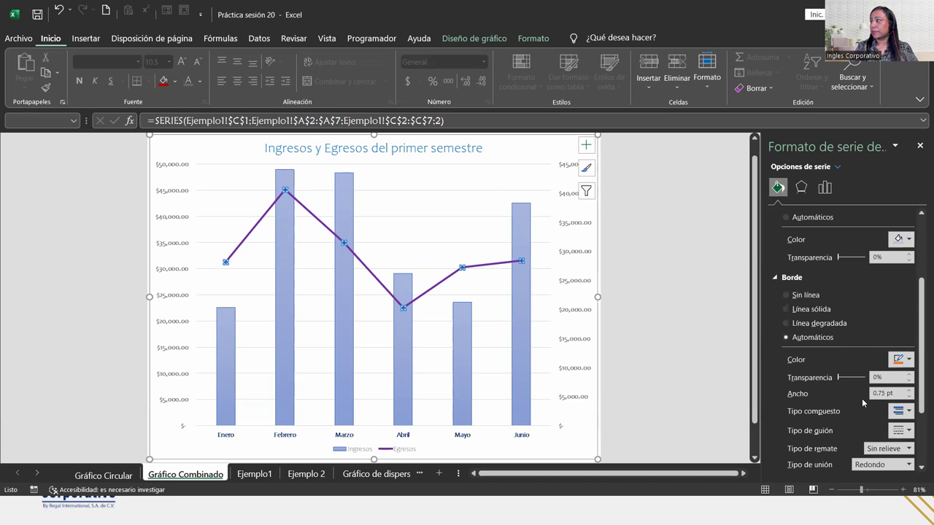
{"action": "scroll", "coordinate": [862, 398], "scroll_direction": "down", "scroll_amount": 3}
{"action": "scroll", "coordinate": [862, 399], "scroll_direction": "up", "scroll_amount": 4}
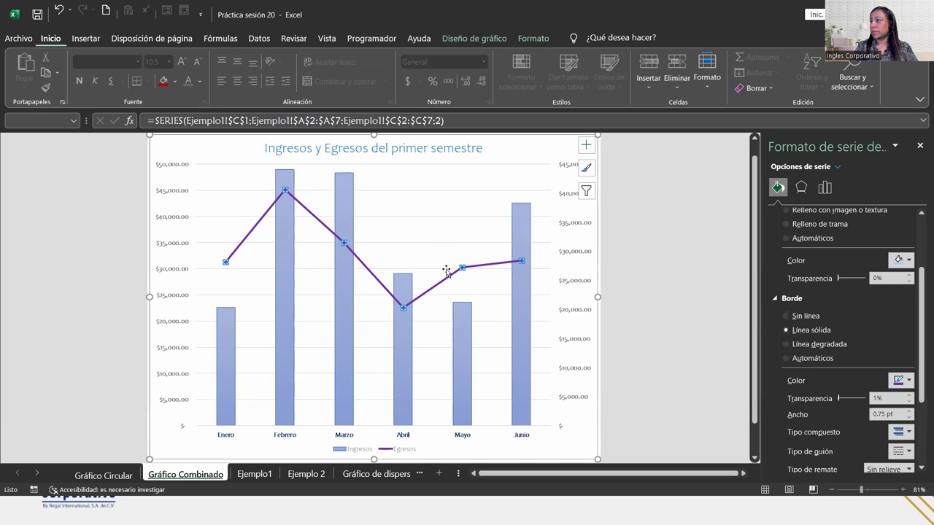
Step: Reselect the whole Egresos series and review its dash styles without changing them
{"action": "left_click", "coordinate": [467, 252]}
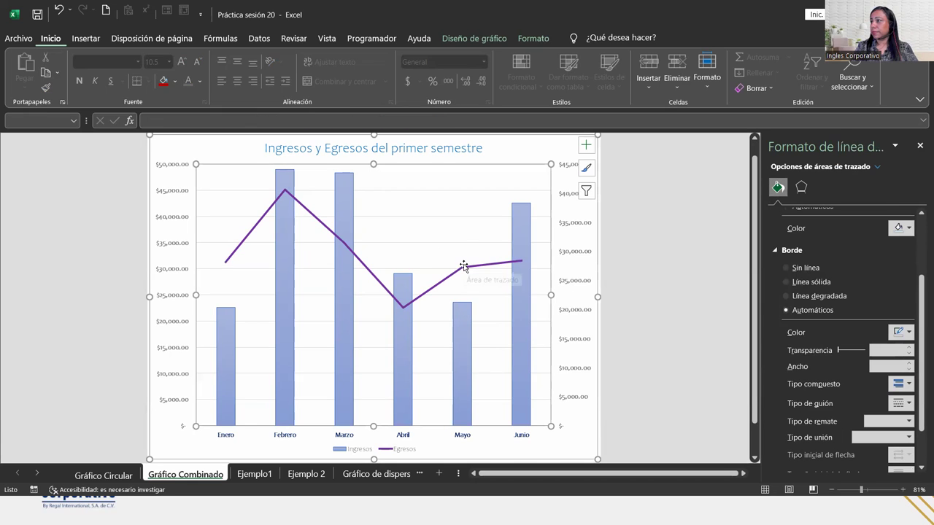
{"action": "left_click", "coordinate": [462, 269]}
{"action": "left_click", "coordinate": [462, 269]}
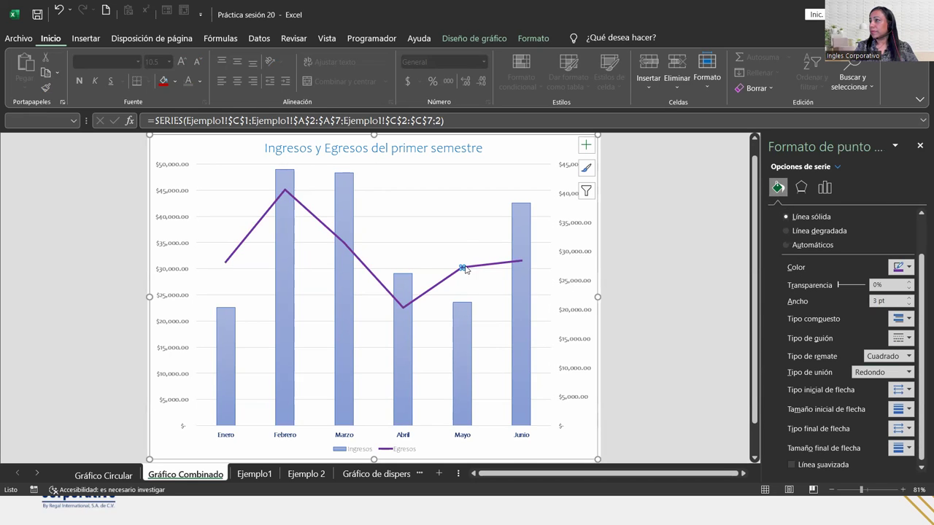
{"action": "left_click", "coordinate": [523, 260]}
{"action": "left_click", "coordinate": [522, 260]}
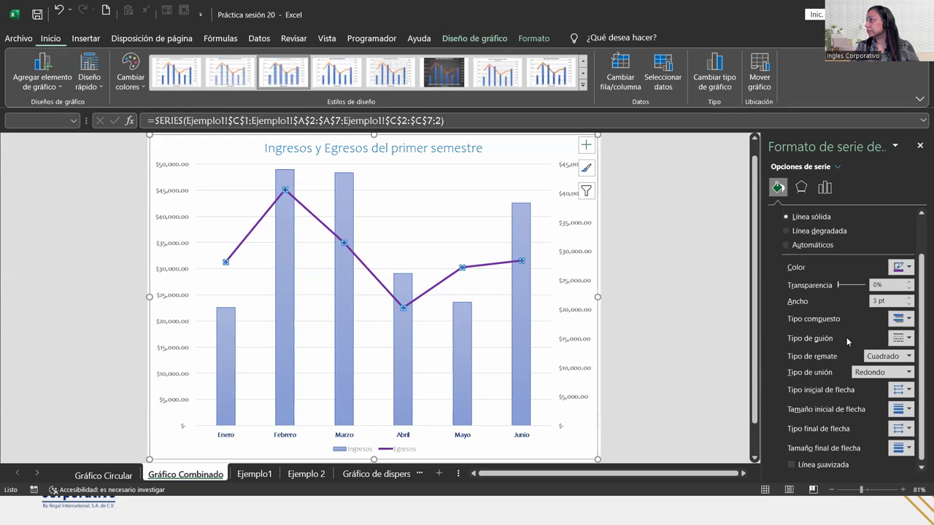
{"action": "scroll", "coordinate": [847, 346], "scroll_direction": "down", "scroll_amount": 1}
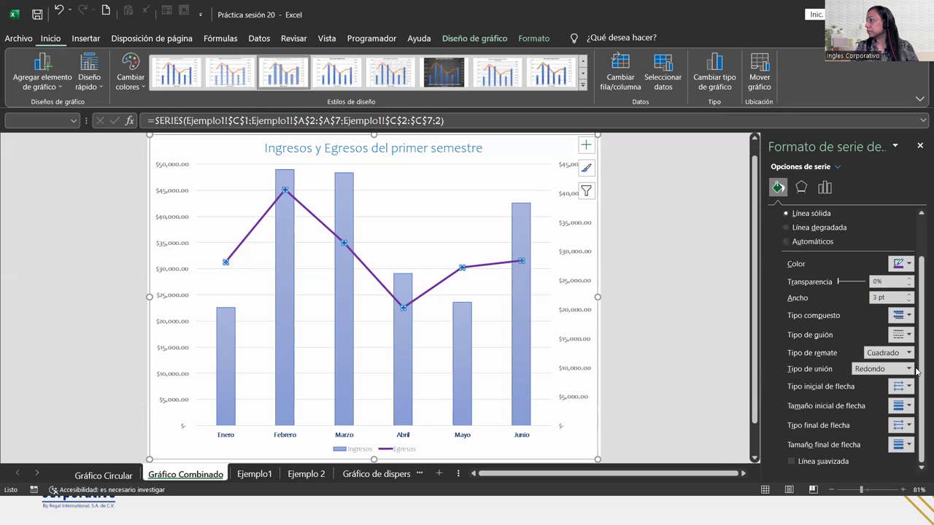
{"action": "left_click", "coordinate": [909, 333]}
{"action": "left_click", "coordinate": [909, 332]}
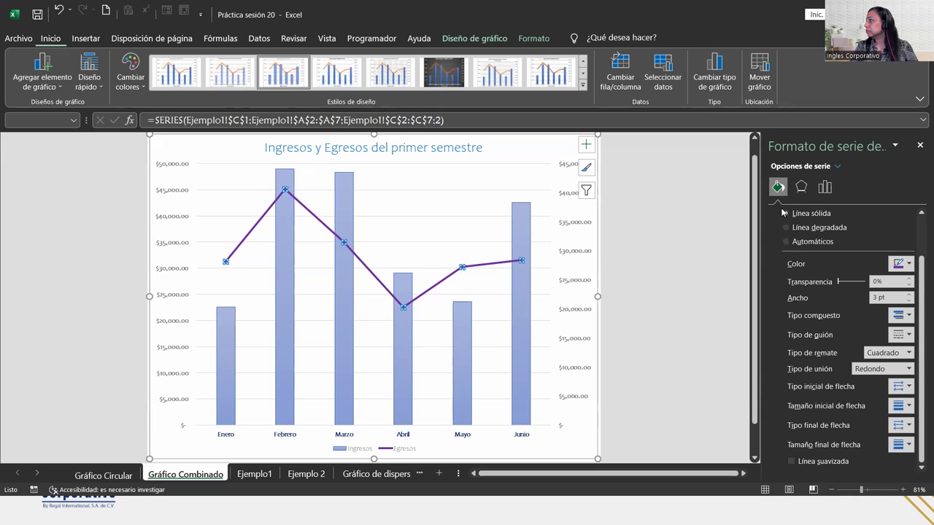
Step: Apply a 5 pt yellow glow at 60% transparency to the Egresos line
{"action": "left_click", "coordinate": [801, 186]}
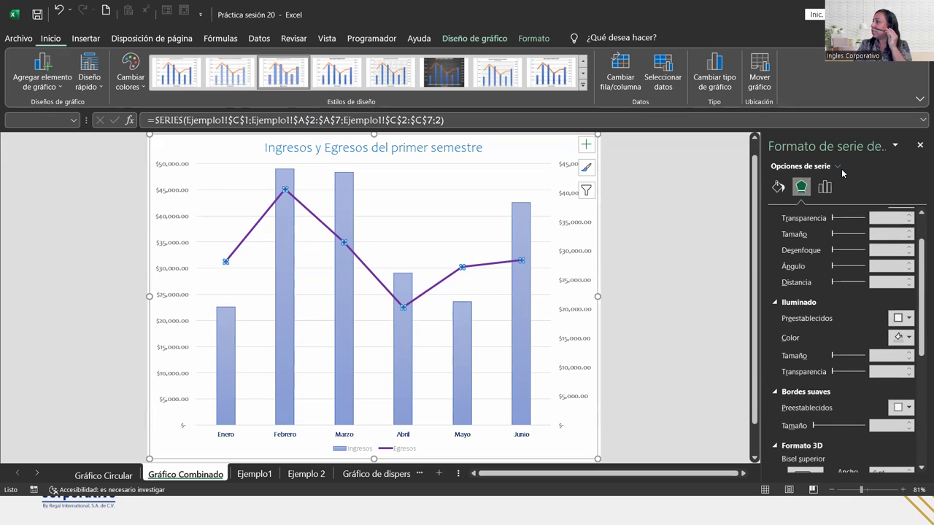
{"action": "left_click", "coordinate": [909, 319]}
{"action": "left_click", "coordinate": [910, 320]}
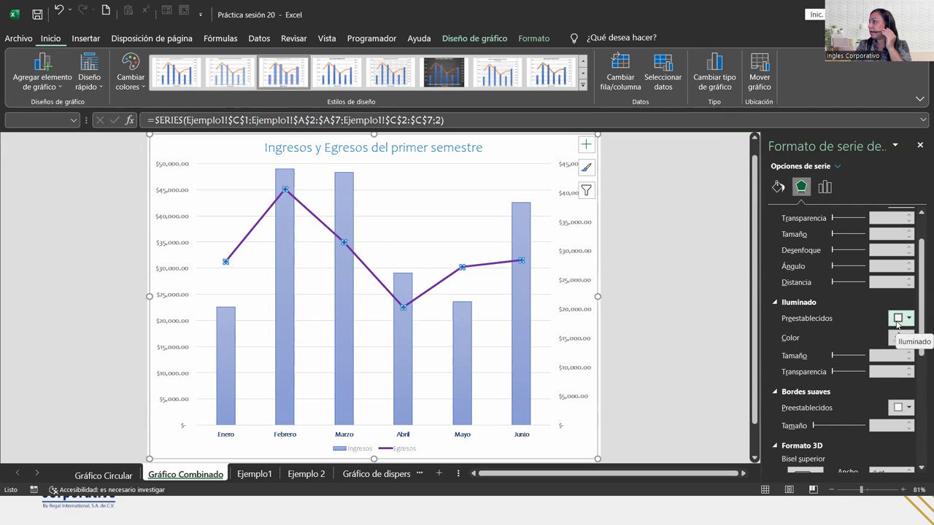
{"action": "left_click", "coordinate": [909, 319]}
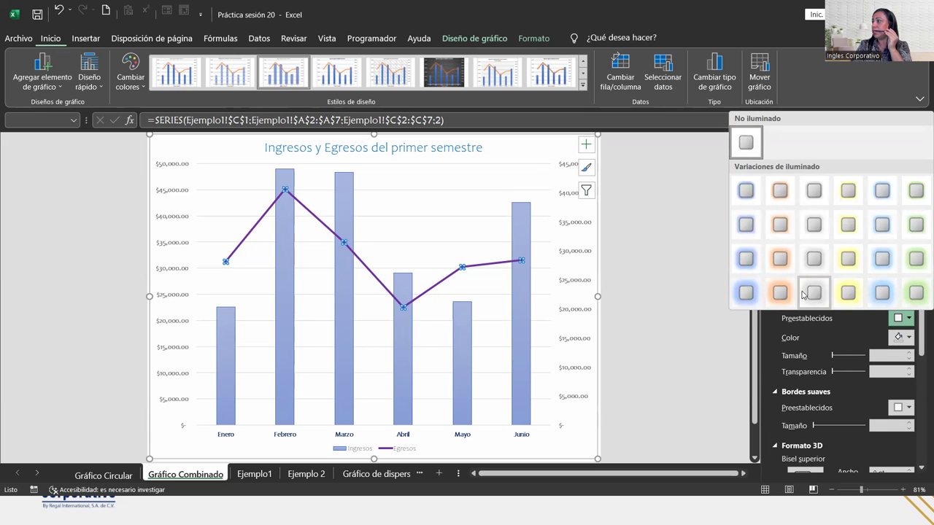
{"action": "left_click", "coordinate": [846, 291]}
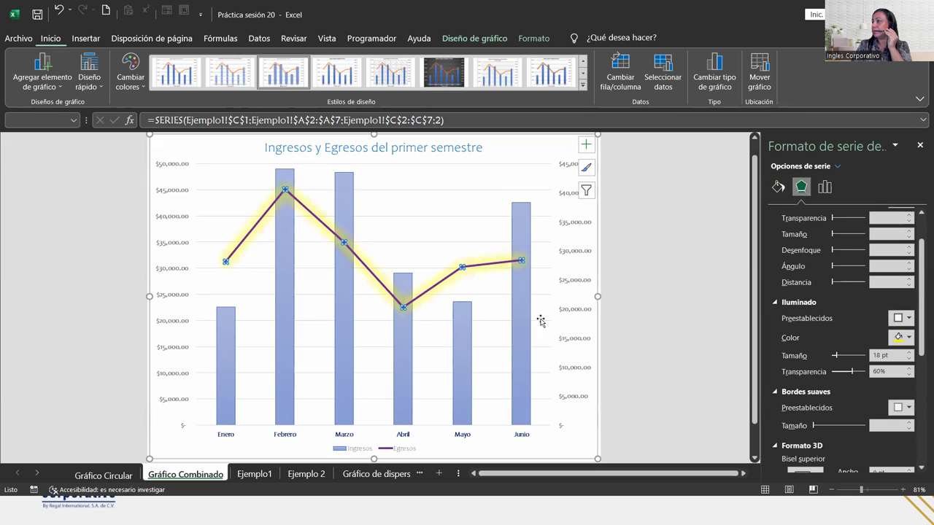
{"action": "left_click", "coordinate": [910, 339]}
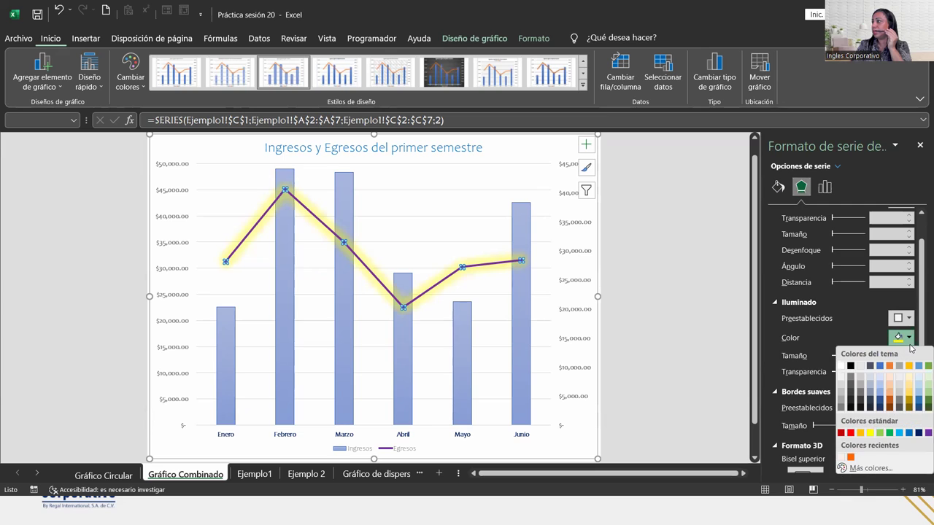
{"action": "left_click", "coordinate": [909, 319]}
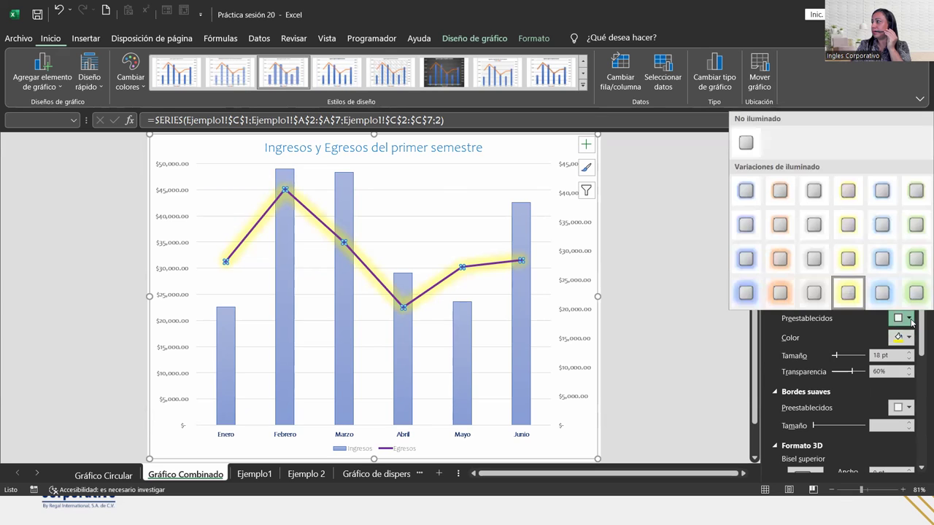
{"action": "left_click", "coordinate": [849, 190]}
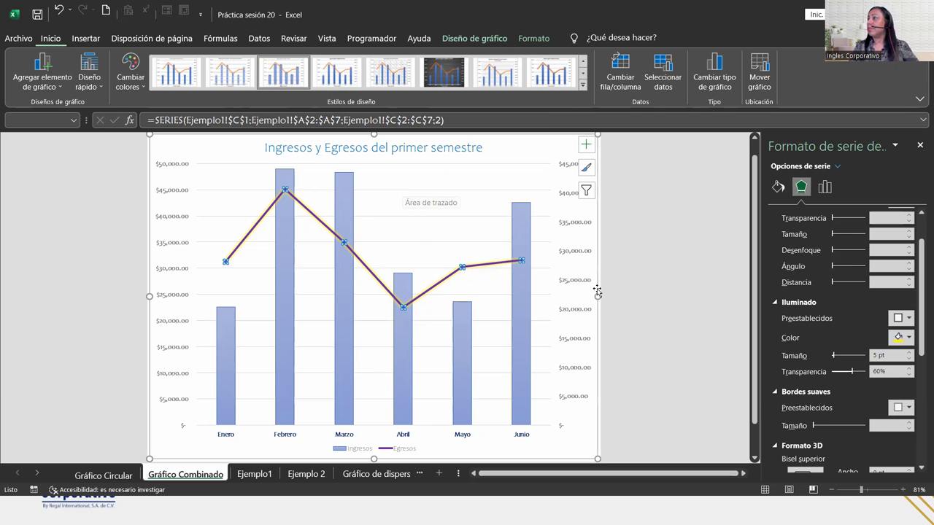
Step: Change the Egresos series chart type to Line with Markers
{"action": "left_click", "coordinate": [708, 70]}
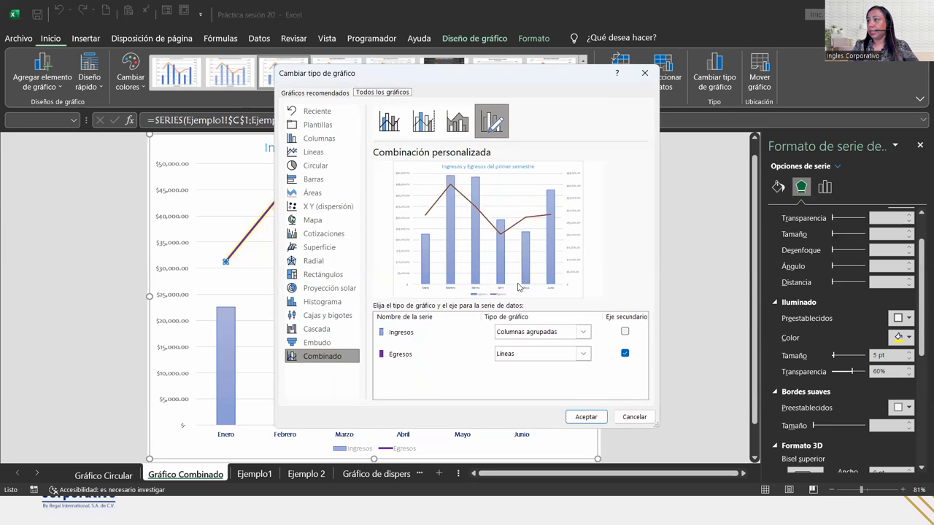
{"action": "left_click", "coordinate": [583, 353]}
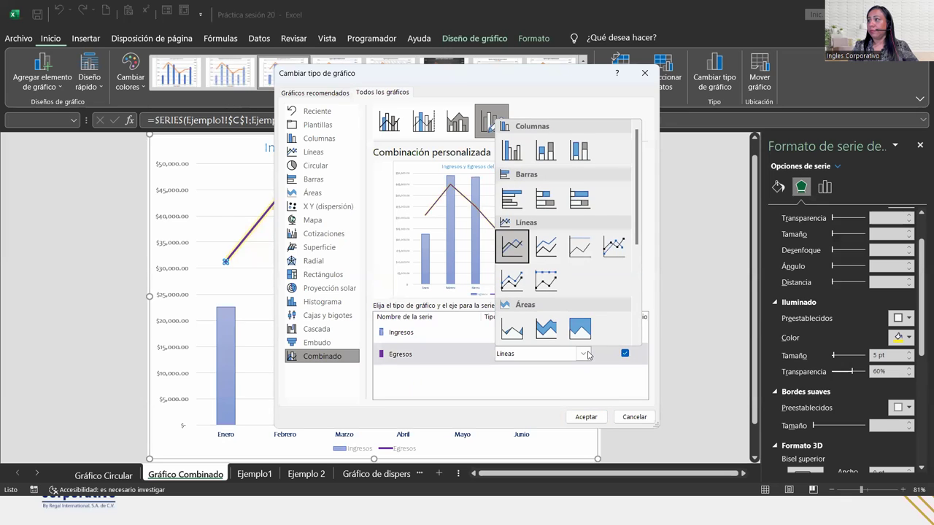
{"action": "left_click", "coordinate": [613, 247]}
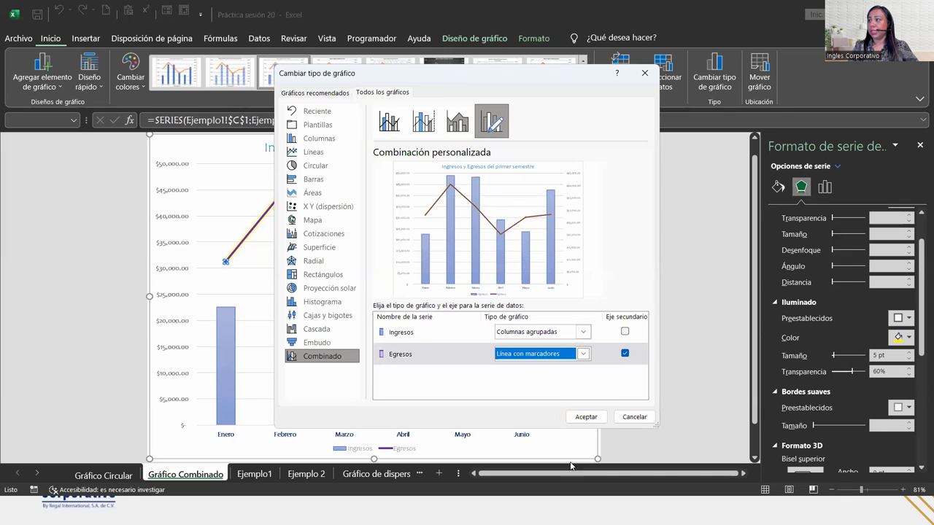
{"action": "left_click", "coordinate": [586, 417]}
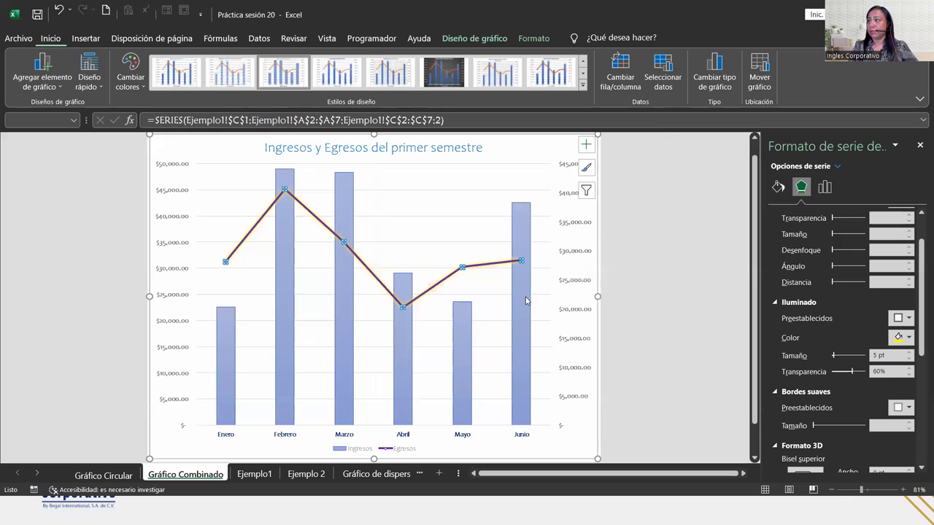
{"action": "left_click", "coordinate": [657, 305]}
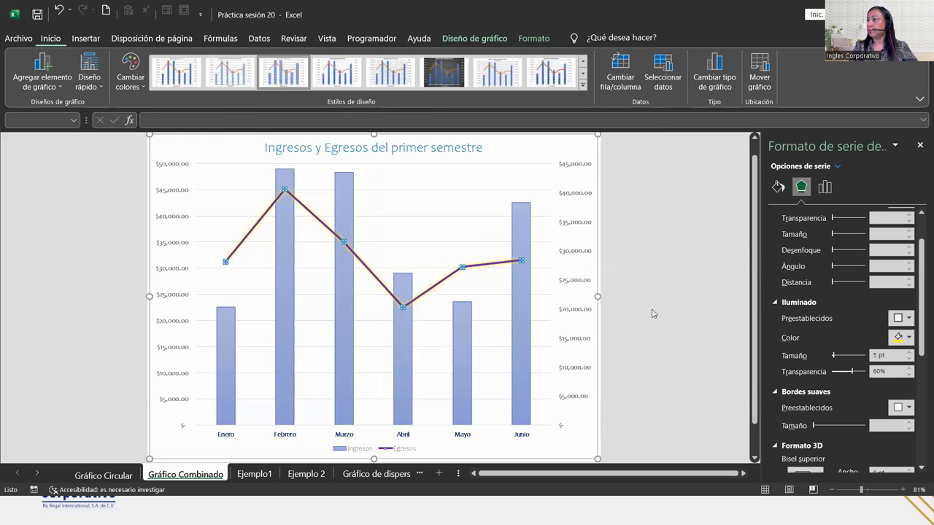
Step: Try 11 pt soft edges on the Egresos line, then undo them since they hid it
{"action": "left_click", "coordinate": [462, 271]}
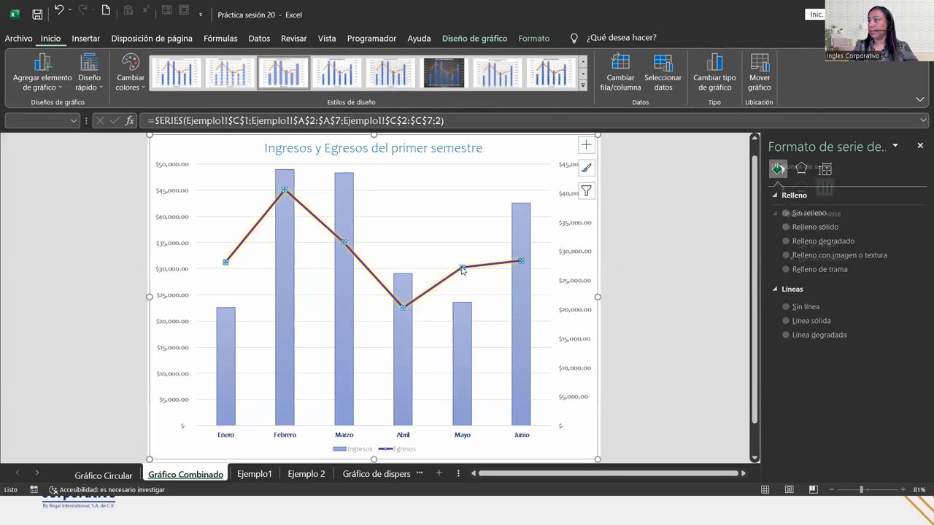
{"action": "left_click", "coordinate": [801, 188]}
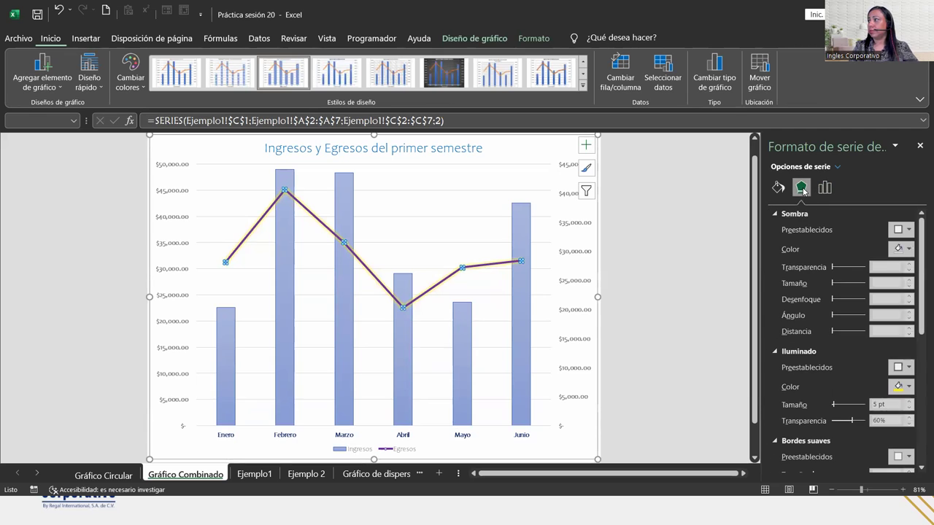
{"action": "scroll", "coordinate": [837, 409], "scroll_direction": "down", "scroll_amount": 4}
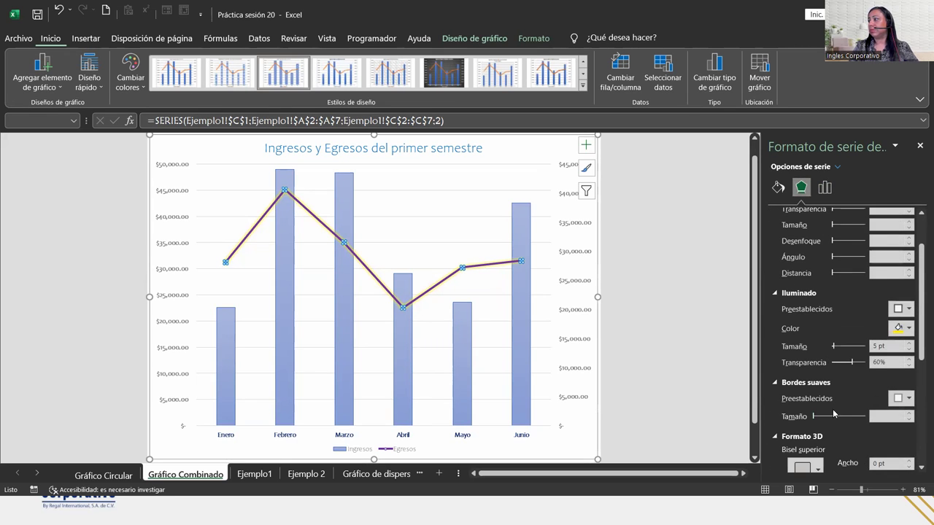
{"action": "scroll", "coordinate": [839, 406], "scroll_direction": "down", "scroll_amount": 2}
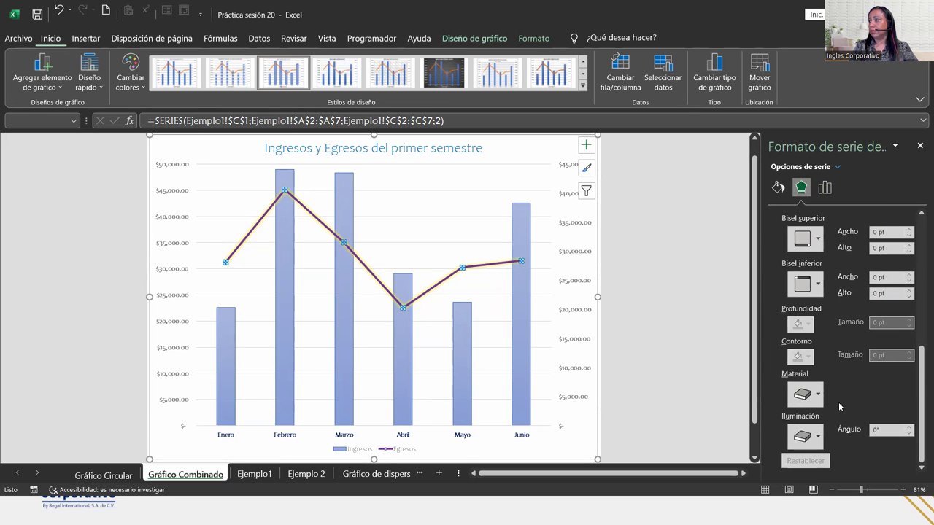
{"action": "scroll", "coordinate": [839, 394], "scroll_direction": "up", "scroll_amount": 4}
{"action": "left_click", "coordinate": [840, 386]}
{"action": "left_click", "coordinate": [840, 386]}
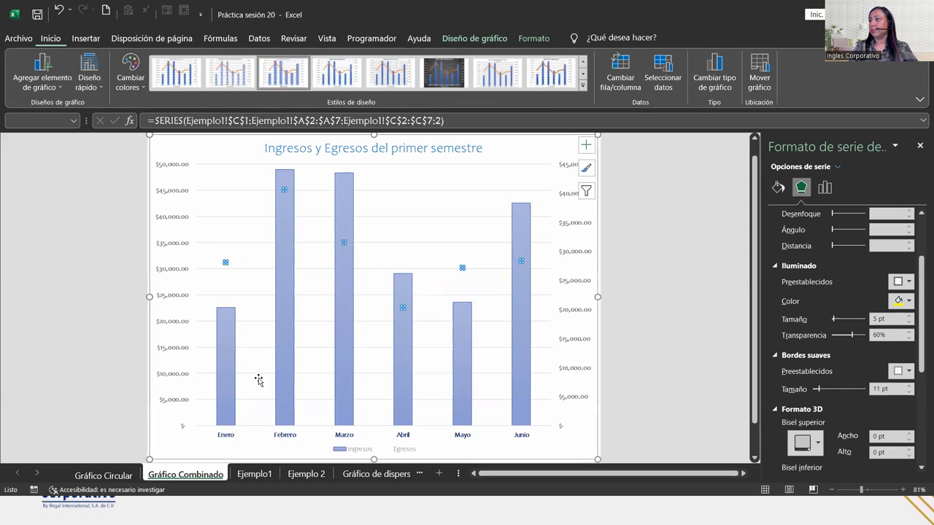
{"action": "left_click", "coordinate": [685, 278]}
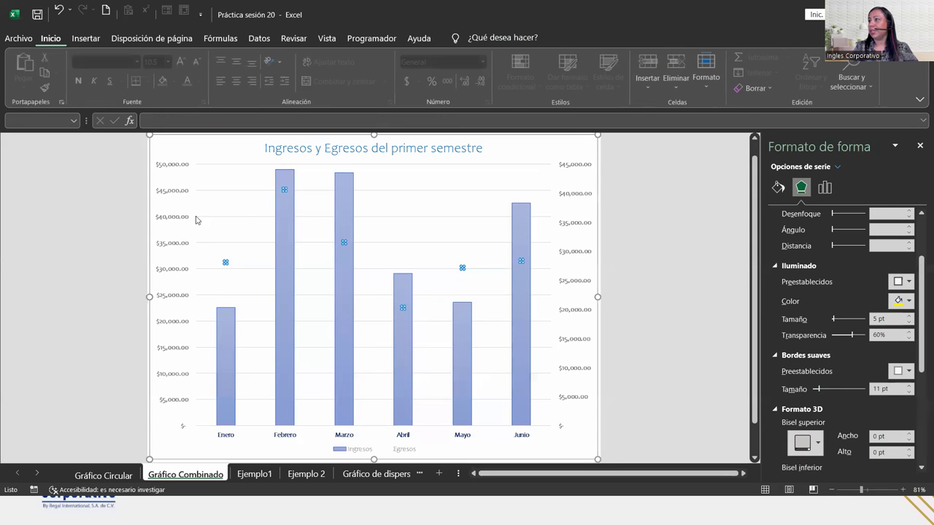
{"action": "left_click", "coordinate": [58, 10]}
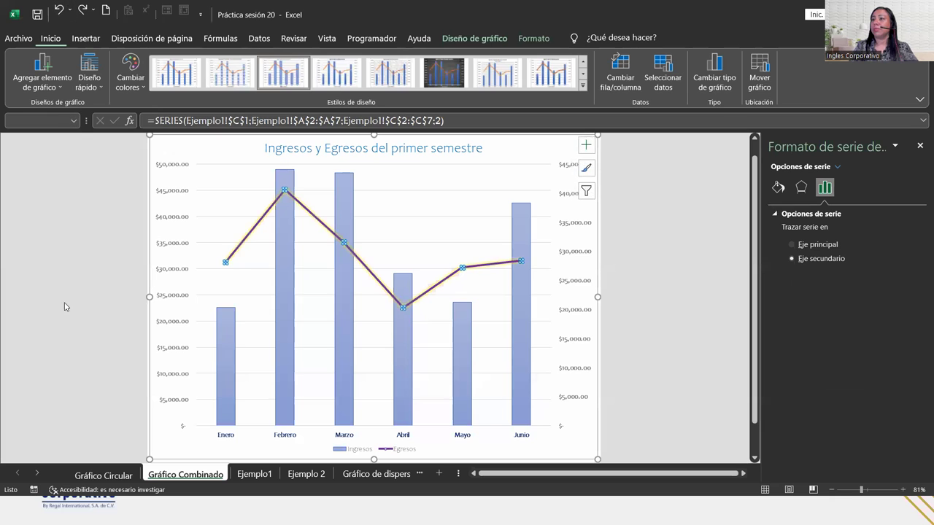
{"action": "left_click", "coordinate": [114, 294]}
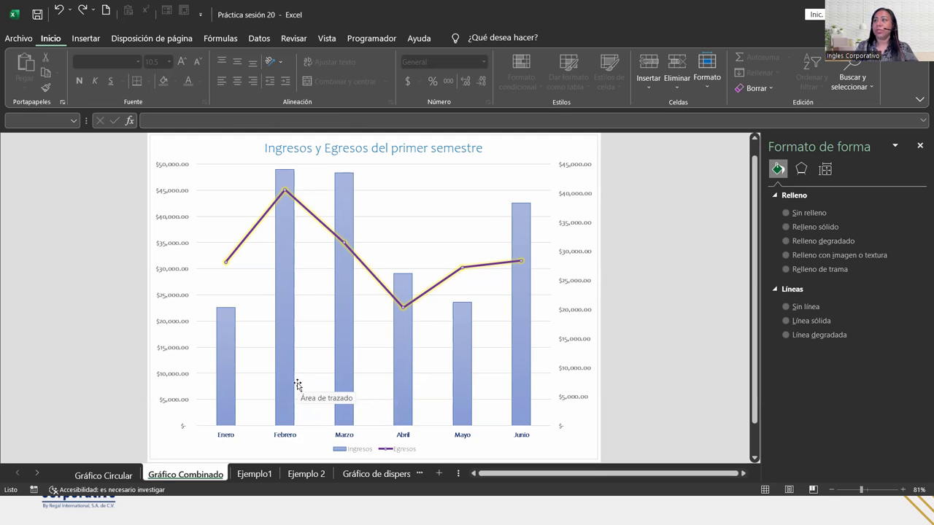
Step: Give the chart area a pattern fill with light orange foreground, using the row 5, column 5 pattern
{"action": "left_click", "coordinate": [179, 144]}
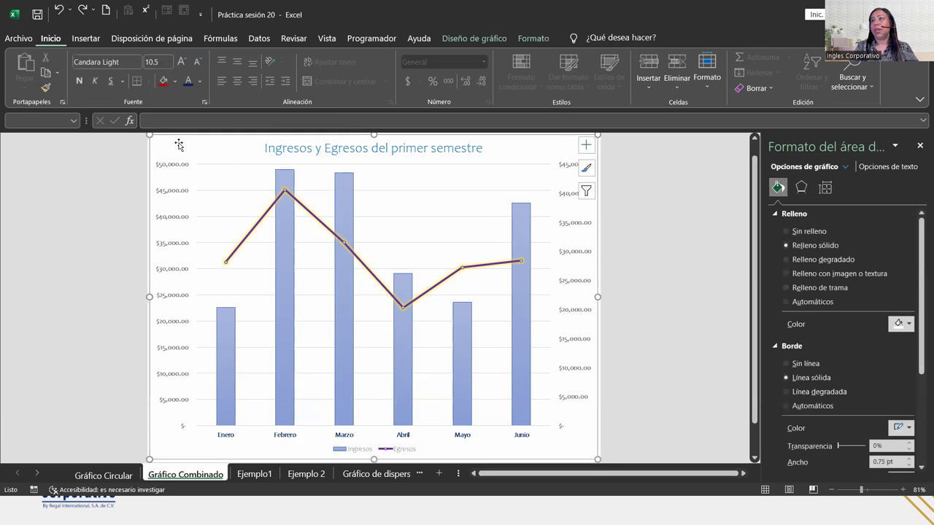
{"action": "left_click", "coordinate": [814, 287]}
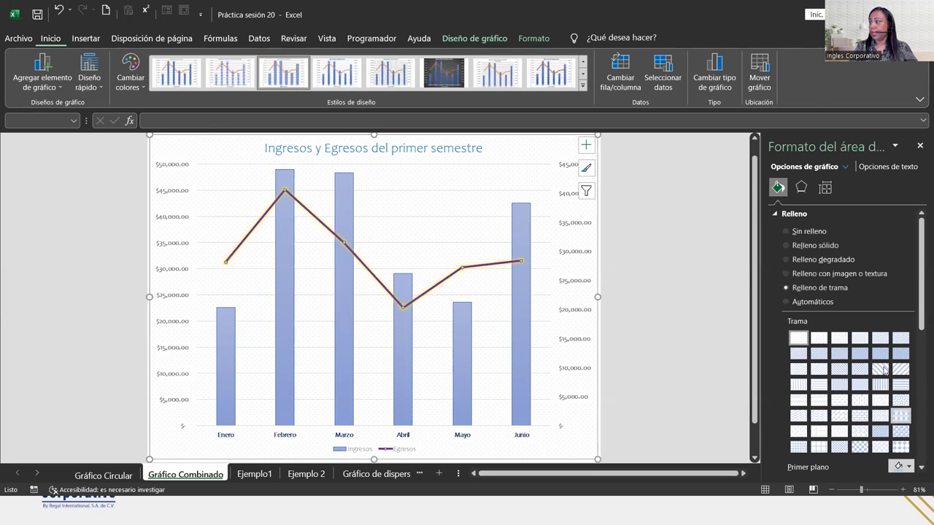
{"action": "scroll", "coordinate": [879, 360], "scroll_direction": "down", "scroll_amount": 3}
{"action": "left_click", "coordinate": [910, 379]}
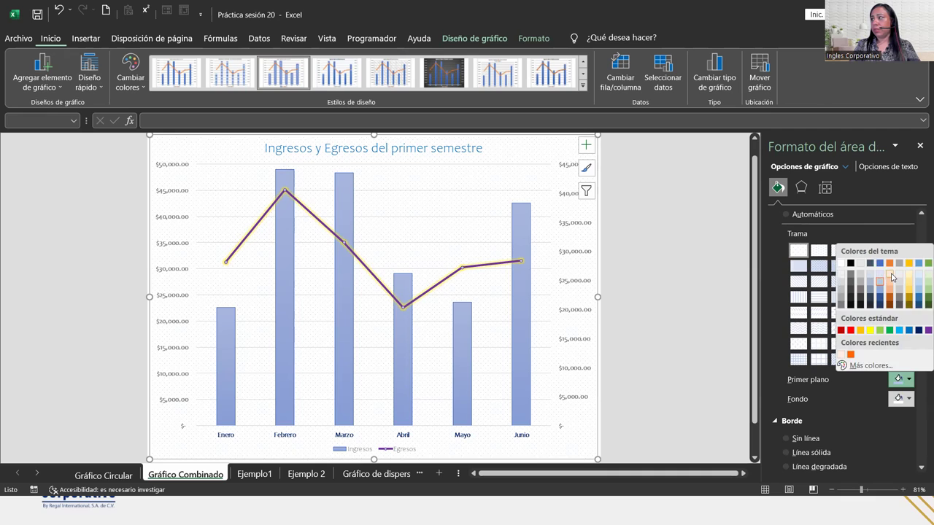
{"action": "left_click", "coordinate": [891, 275]}
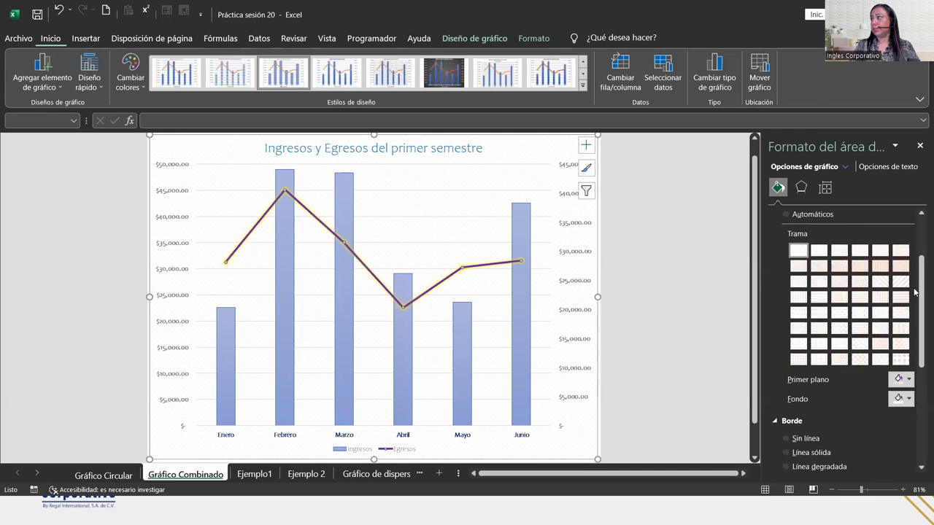
{"action": "left_click", "coordinate": [882, 313]}
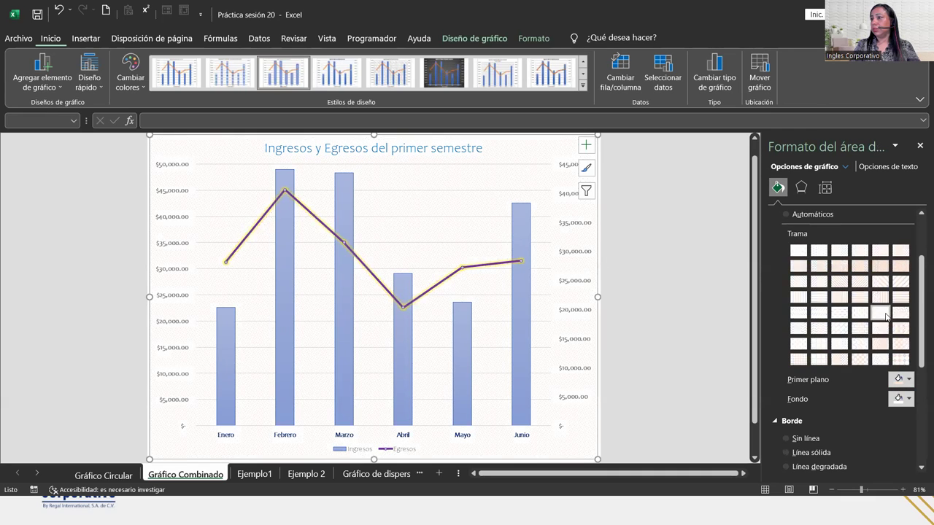
{"action": "left_click", "coordinate": [655, 447]}
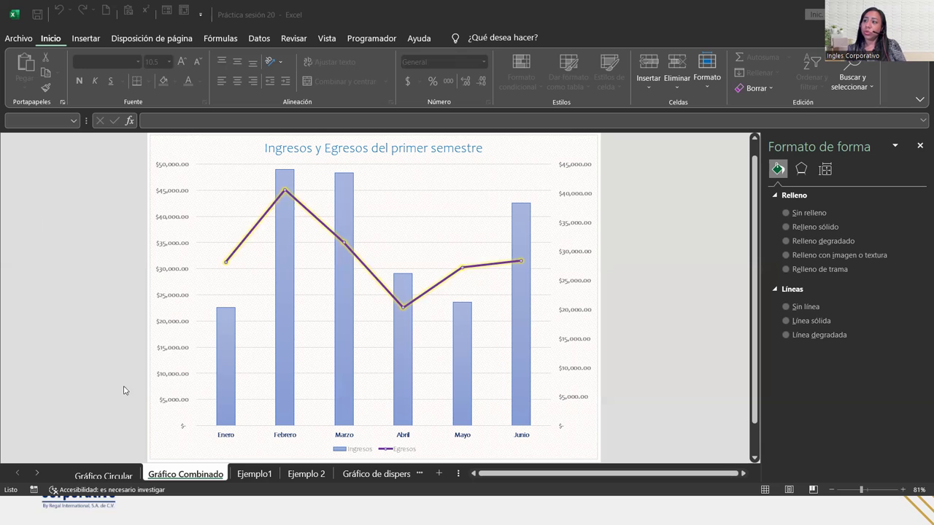
Step: Drag the Ingresos chart on Ejemplo1 to column E, then select the Gráfico Superficie 3D chart
{"action": "left_click", "coordinate": [270, 475]}
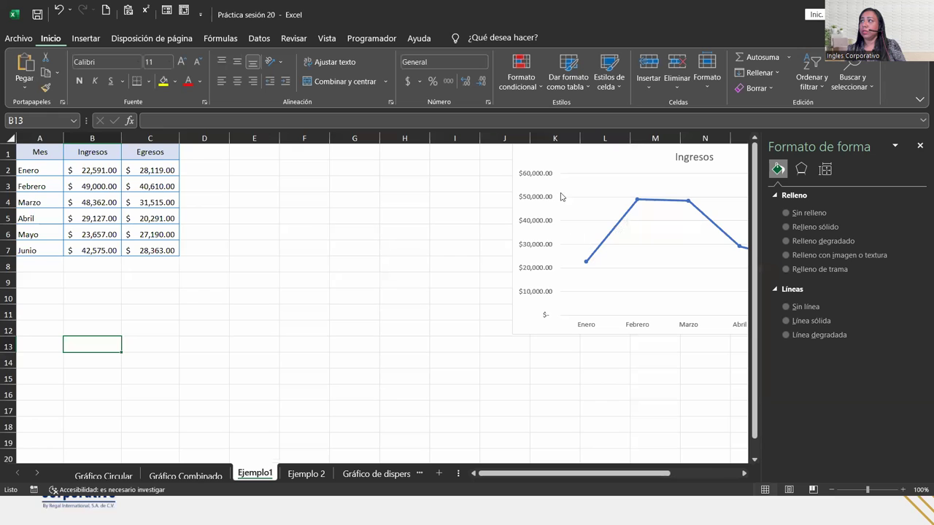
{"action": "left_click_drag", "start_coordinate": [563, 153], "coordinate": [235, 154]}
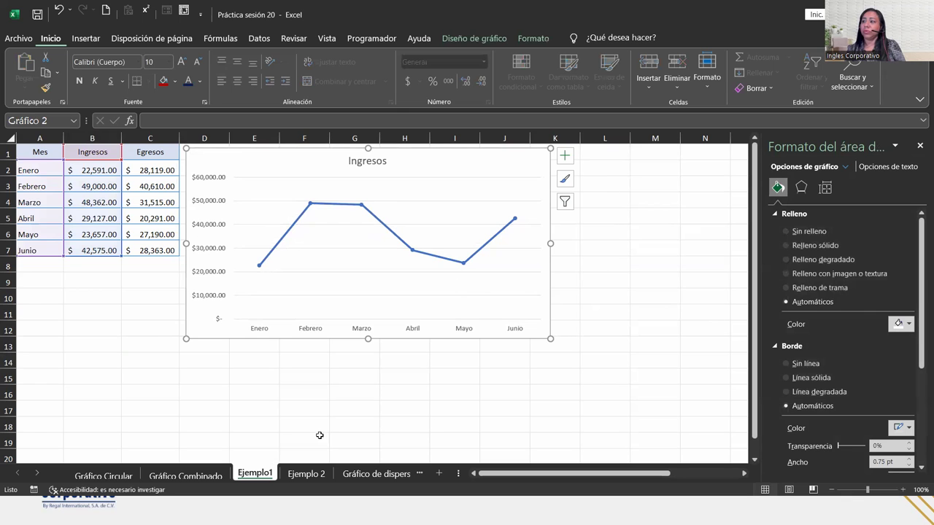
{"action": "left_click", "coordinate": [373, 474]}
{"action": "left_click", "coordinate": [377, 474]}
{"action": "left_click", "coordinate": [380, 472]}
{"action": "left_click", "coordinate": [433, 293]}
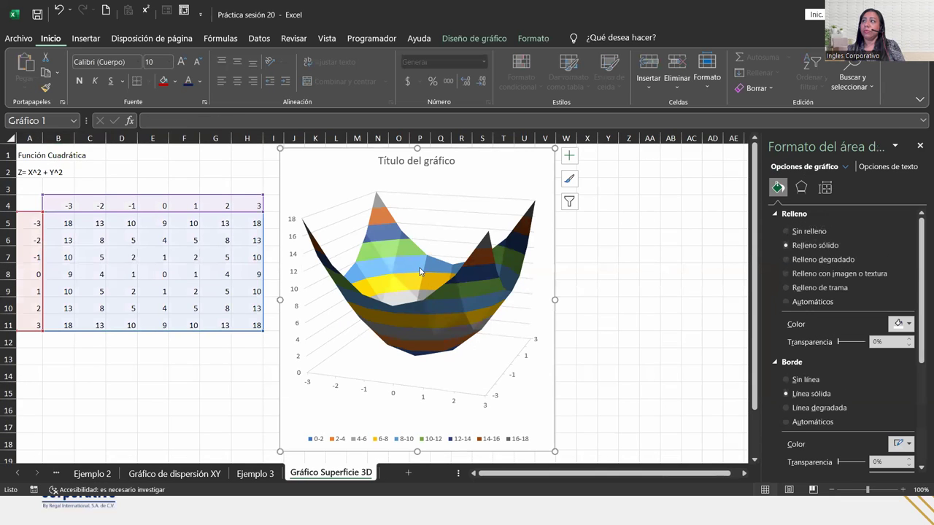
Step: Apply the second Chart Styles preset to the 3D surface chart
{"action": "left_click", "coordinate": [535, 38]}
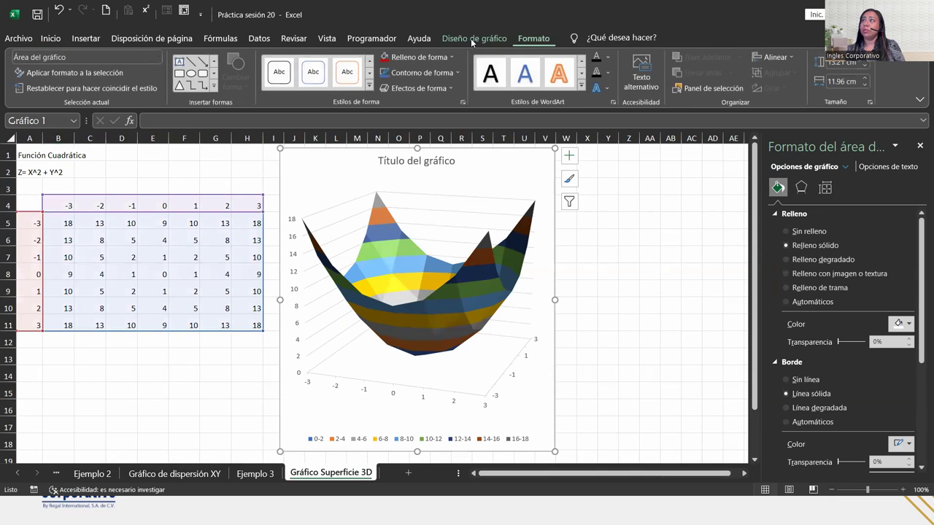
{"action": "left_click", "coordinate": [474, 38]}
{"action": "left_click", "coordinate": [368, 86]}
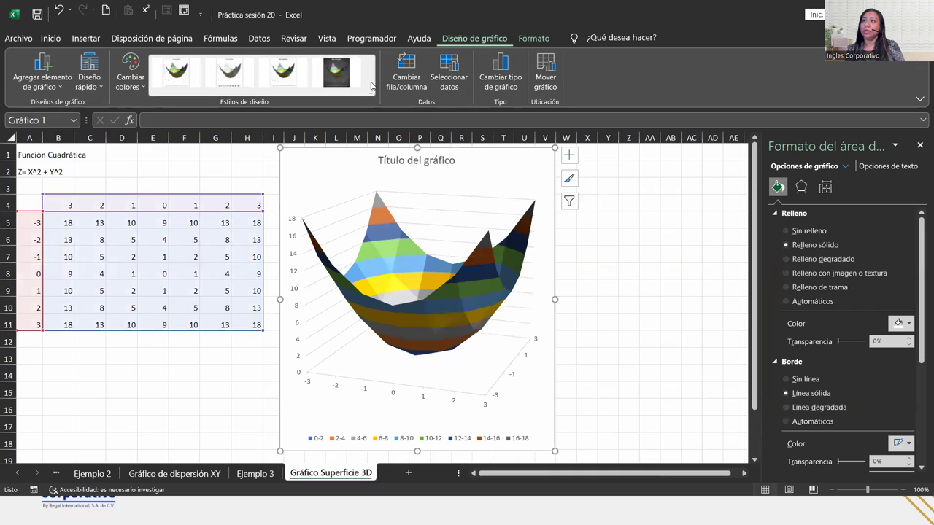
{"action": "left_click", "coordinate": [224, 76]}
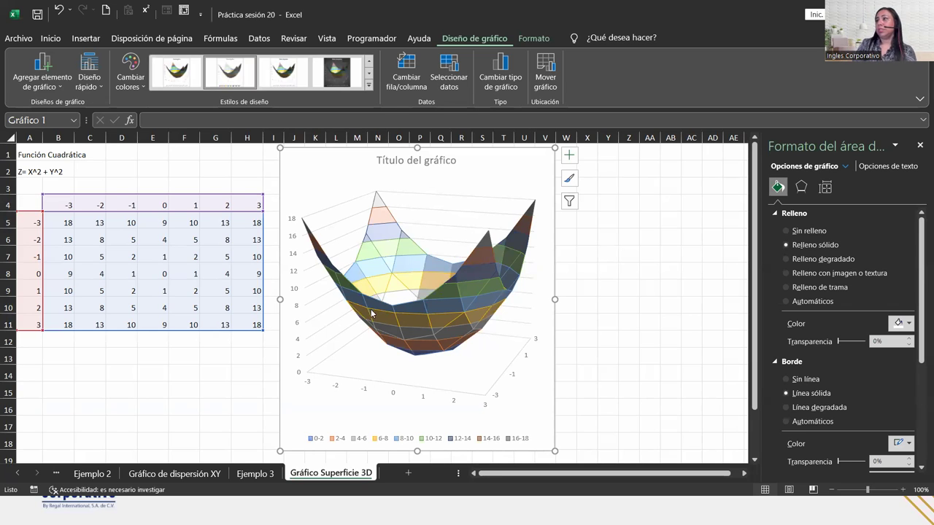
{"action": "left_click", "coordinate": [295, 295]}
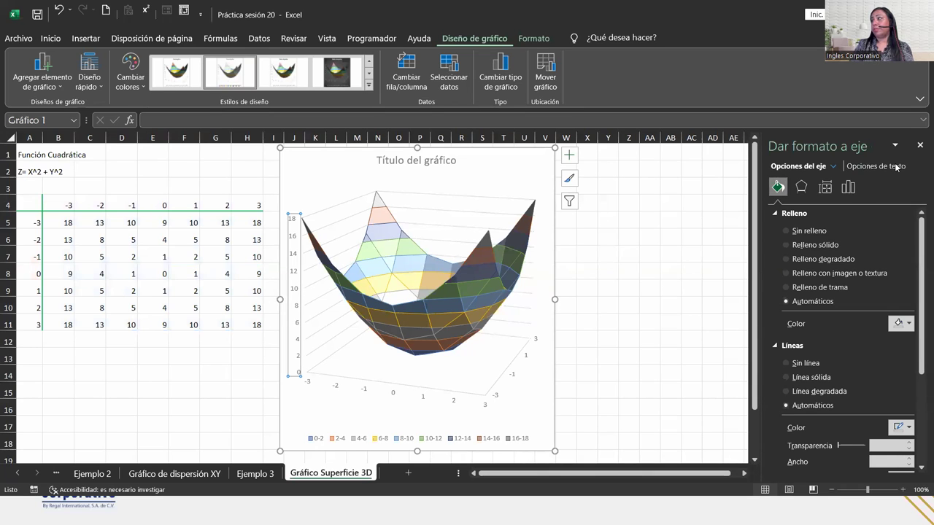
{"action": "left_click", "coordinate": [847, 187]}
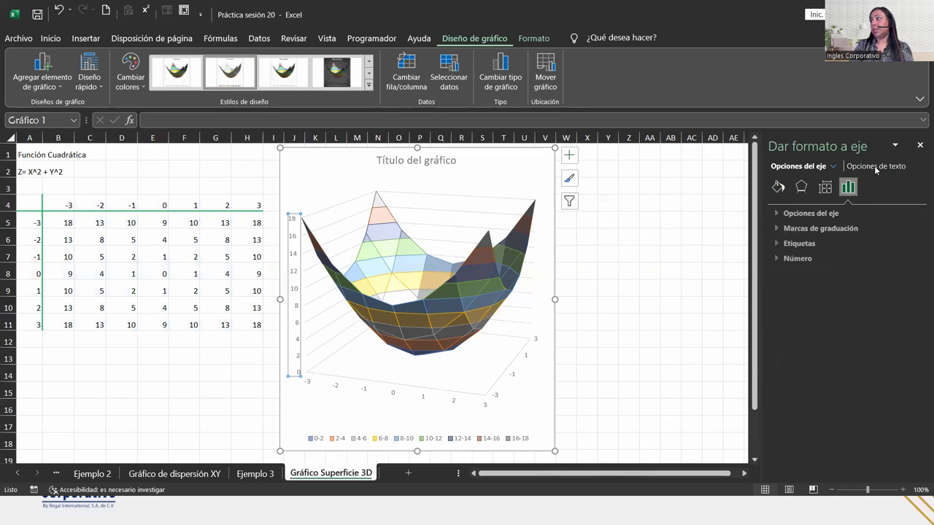
{"action": "left_click", "coordinate": [777, 213]}
{"action": "left_click", "coordinate": [843, 260]}
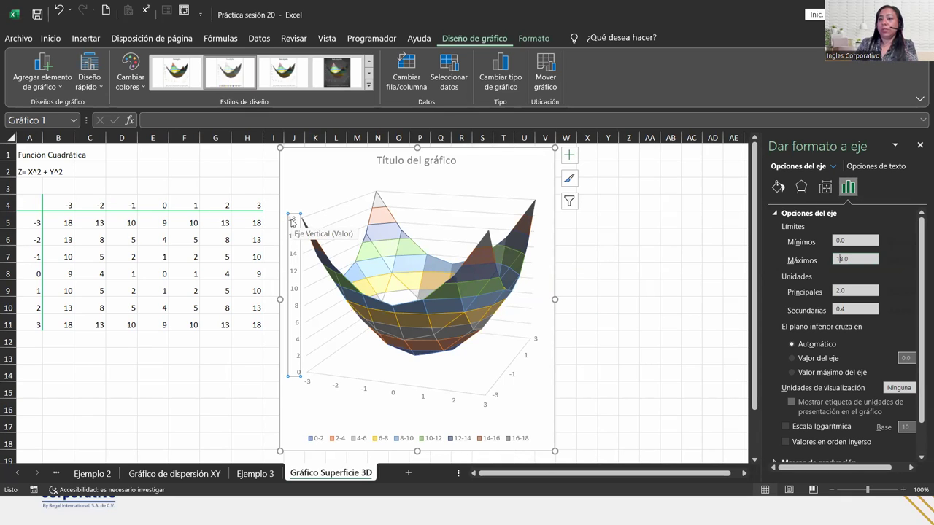
{"action": "left_click", "coordinate": [67, 323]}
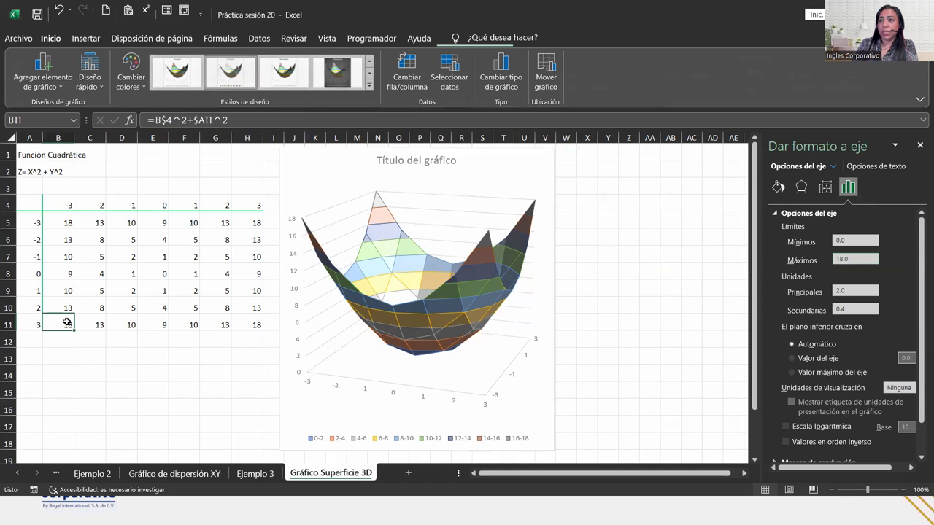
{"action": "left_click", "coordinate": [65, 219]}
{"action": "left_click", "coordinate": [252, 222]}
{"action": "left_click", "coordinate": [301, 217]}
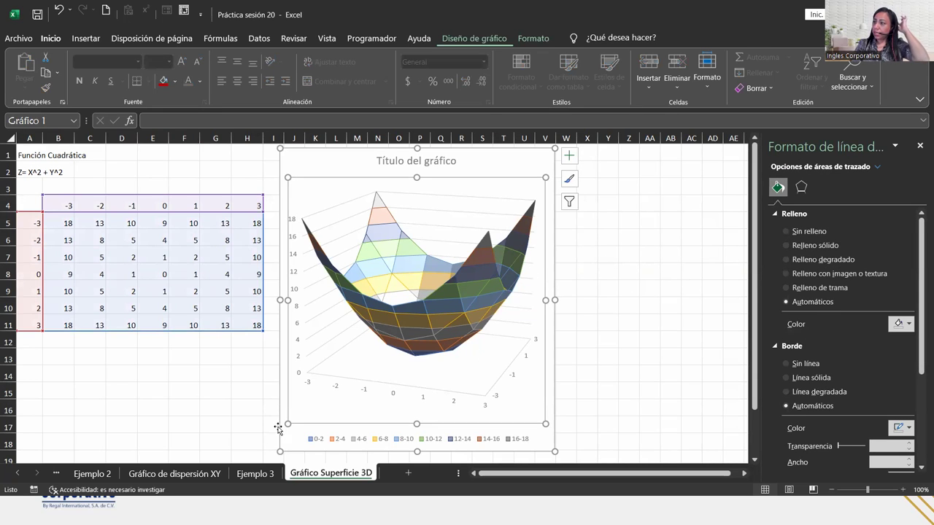
Step: Try a dotted pattern, then a light grey solid fill, on the chart background
{"action": "left_click", "coordinate": [311, 438]}
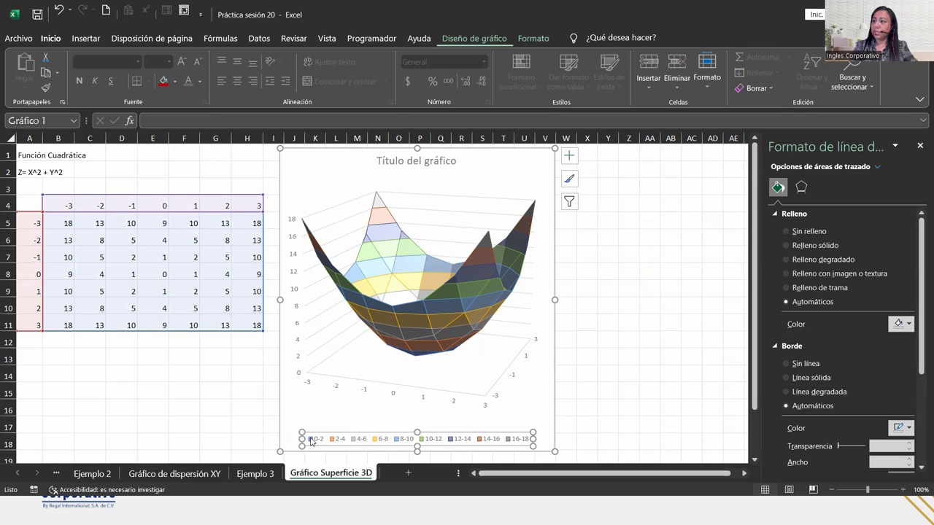
{"action": "left_click", "coordinate": [299, 176]}
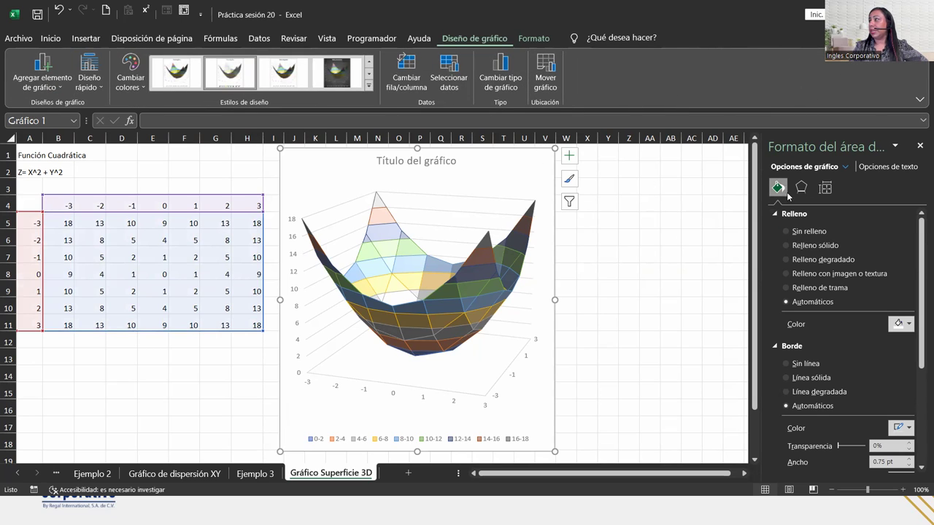
{"action": "left_click", "coordinate": [825, 289]}
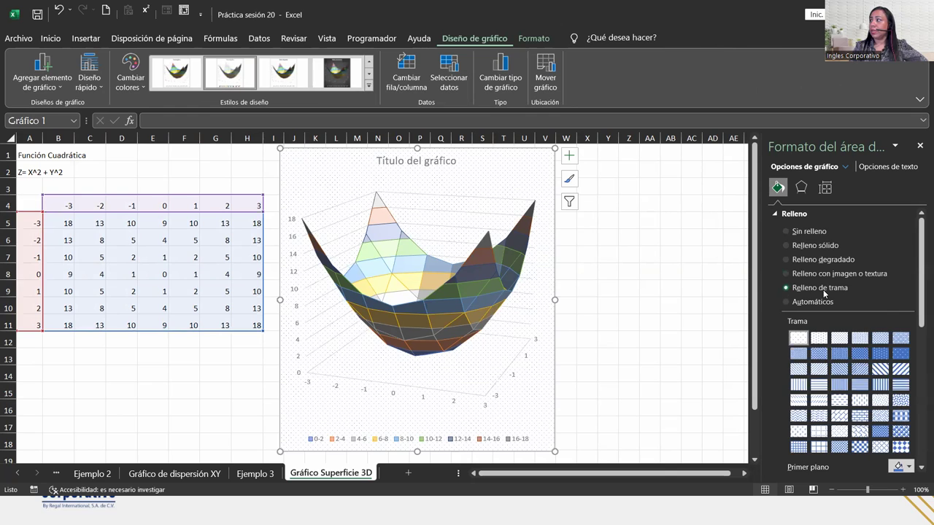
{"action": "left_click", "coordinate": [839, 338]}
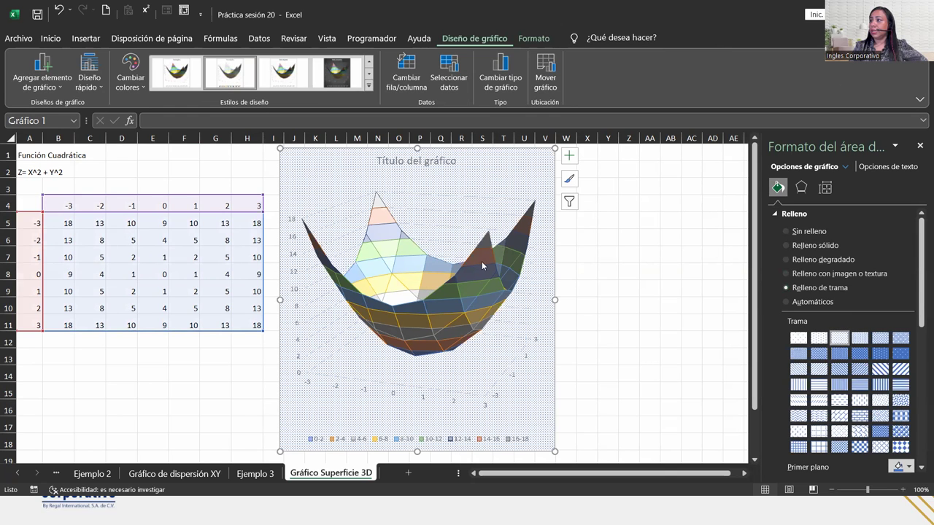
{"action": "left_click", "coordinate": [807, 248]}
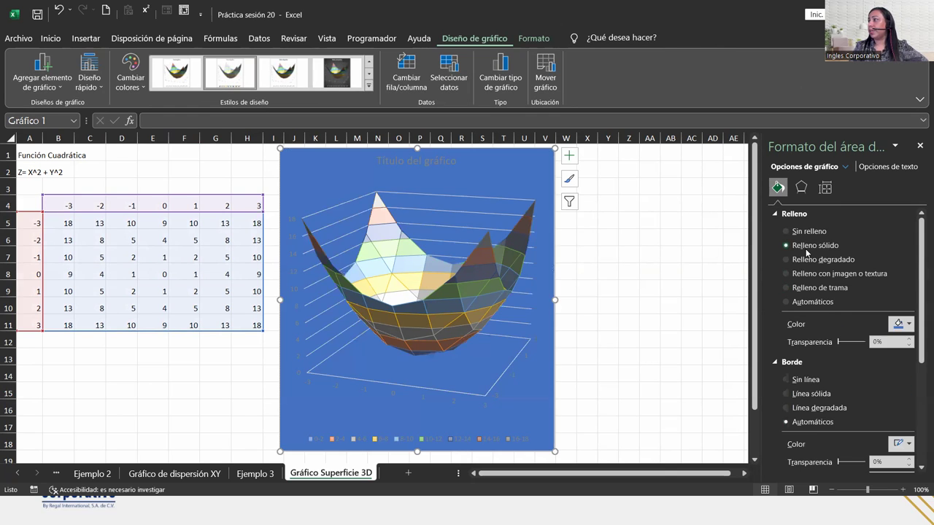
{"action": "left_click", "coordinate": [909, 324]}
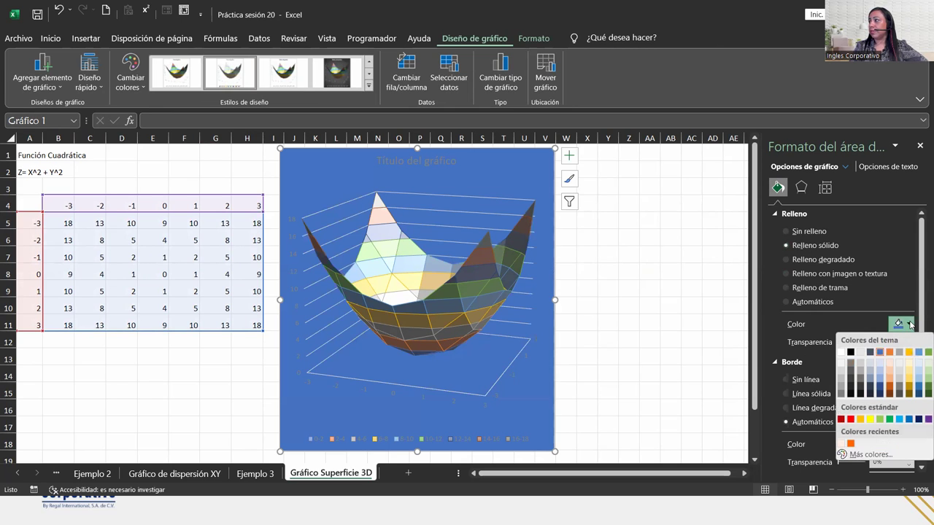
{"action": "left_click", "coordinate": [860, 363]}
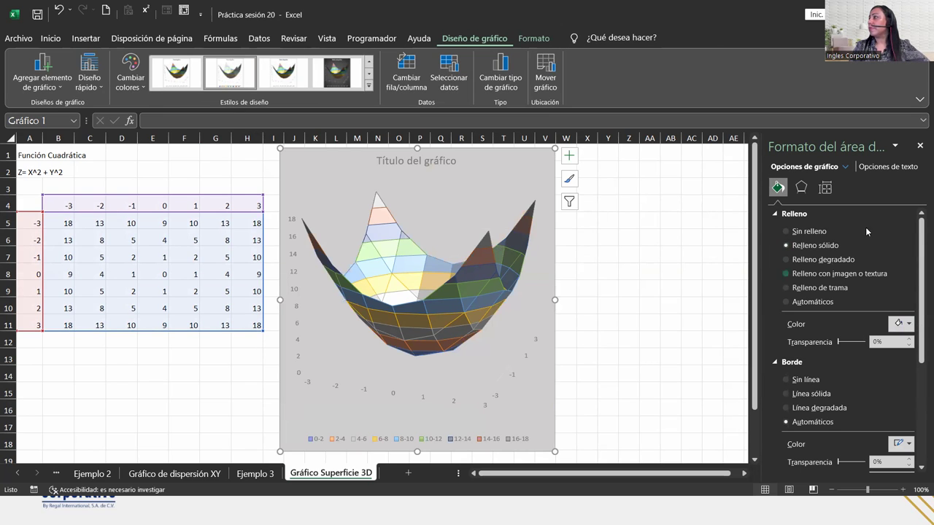
Step: Fill the chart area with the beige texture from the texture gallery
{"action": "left_click", "coordinate": [797, 275]}
{"action": "scroll", "coordinate": [863, 366], "scroll_direction": "down", "scroll_amount": 2}
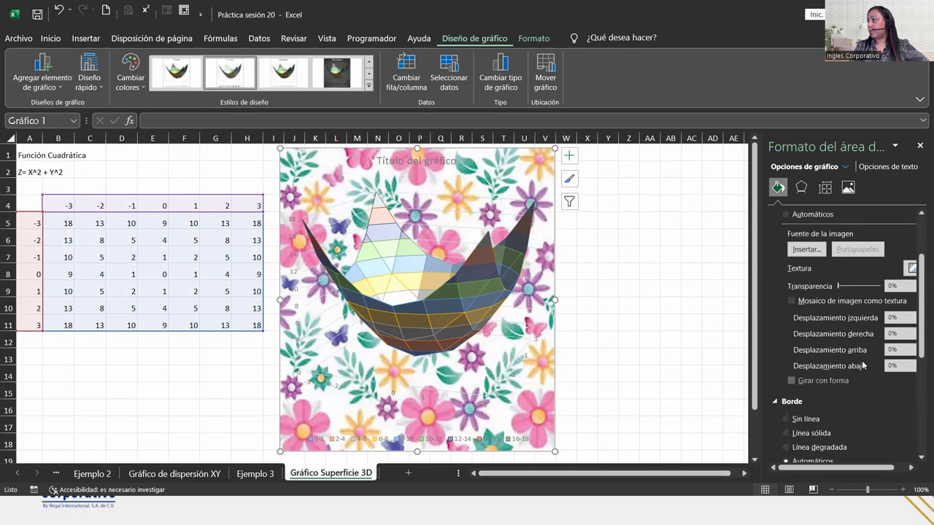
{"action": "scroll", "coordinate": [863, 366], "scroll_direction": "up", "scroll_amount": 2}
{"action": "left_click", "coordinate": [910, 327]}
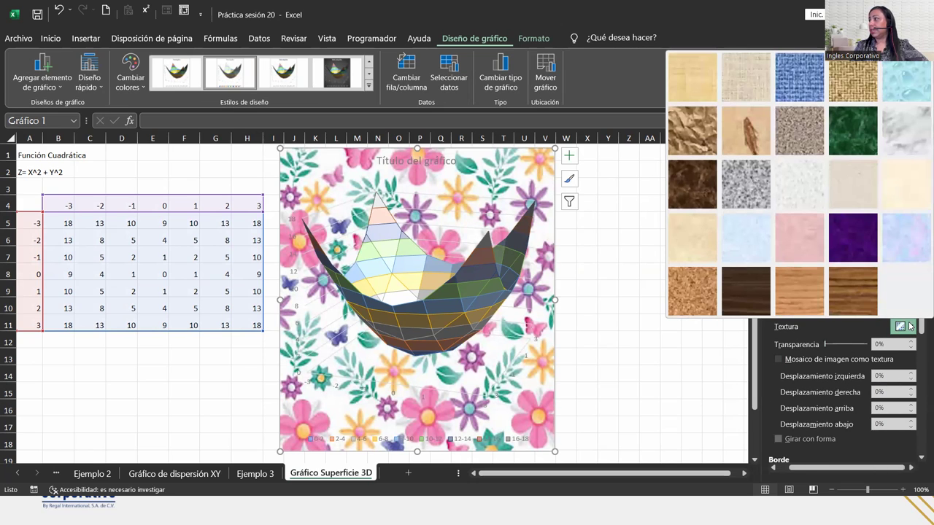
{"action": "left_click", "coordinate": [863, 195]}
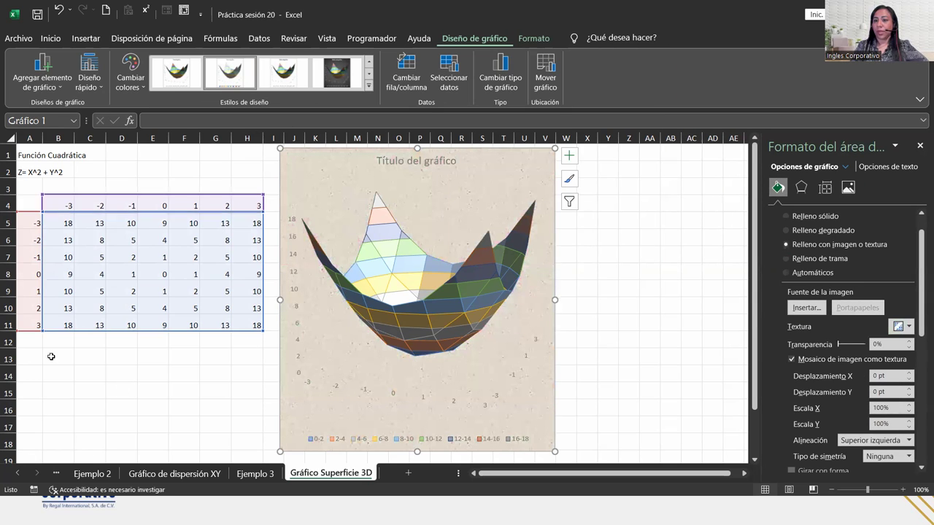
Step: Go via Ejemplo 3 to the Gráfico de dispersión XY sheet with the Y = ax^2 + b parabola chart
{"action": "left_click", "coordinate": [250, 475]}
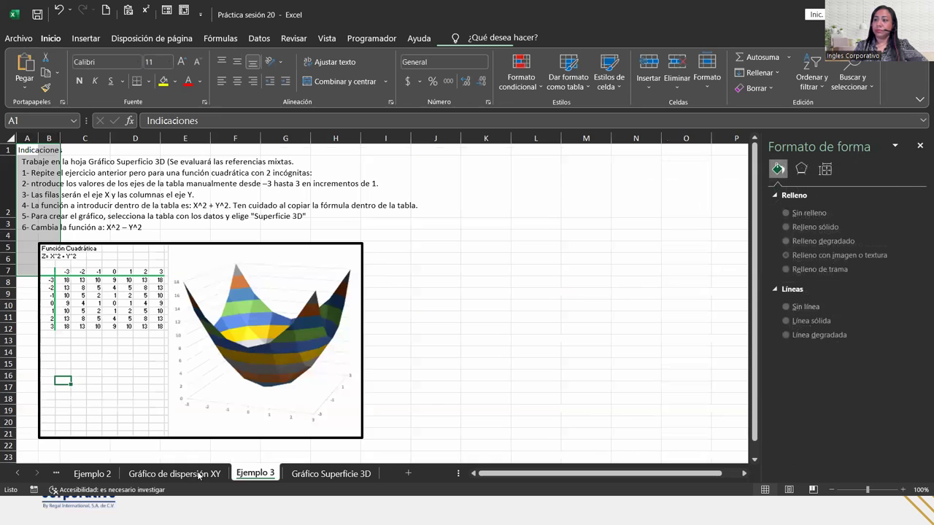
{"action": "left_click", "coordinate": [199, 474]}
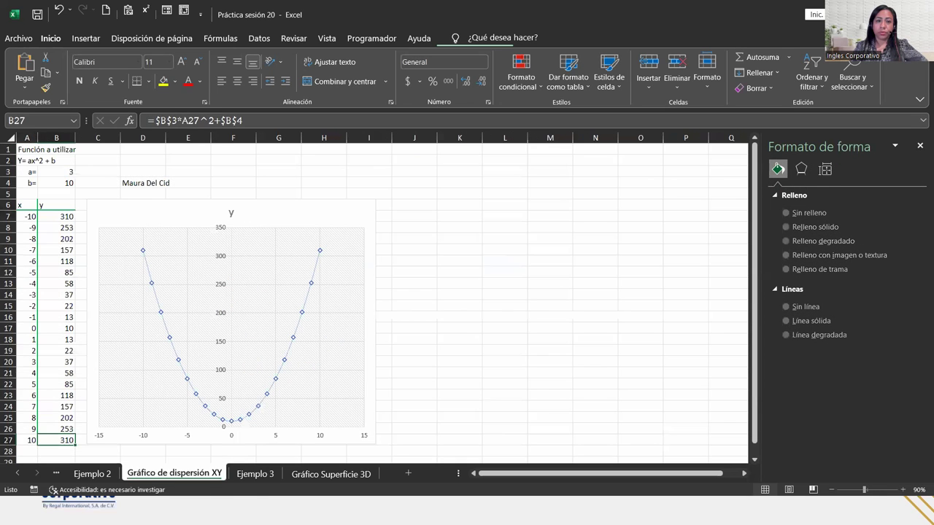